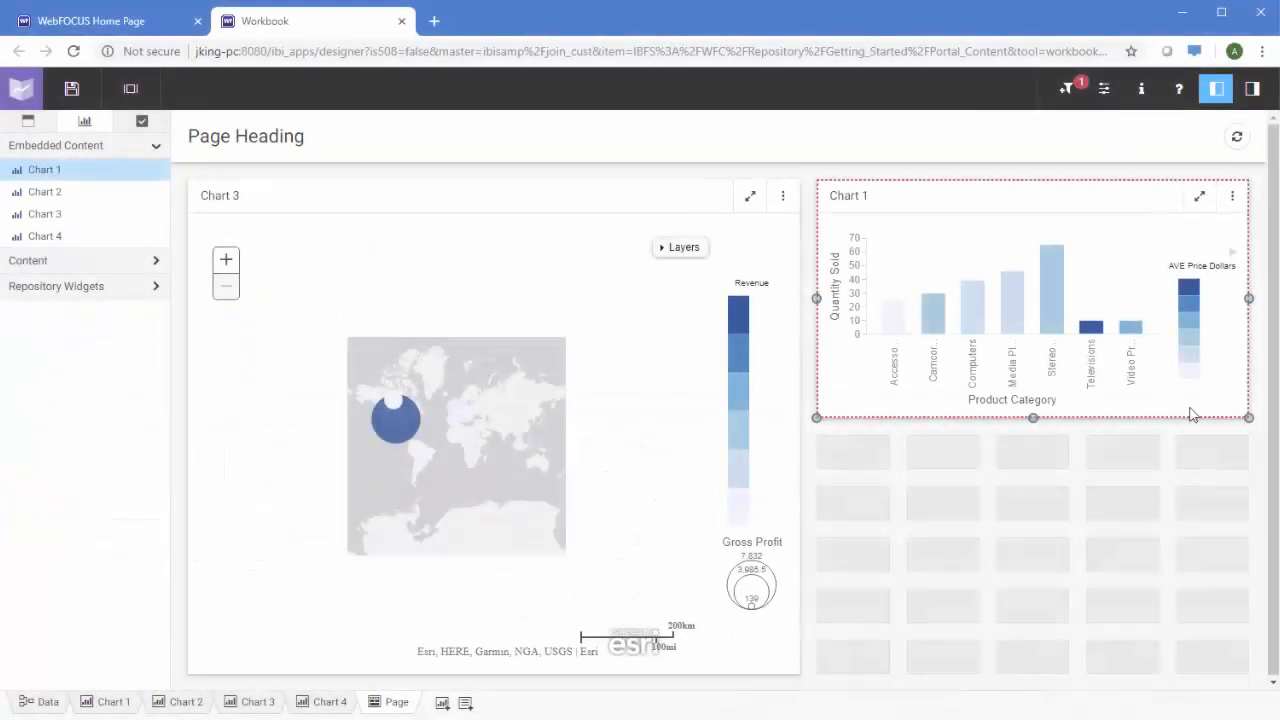
Lay out Chart 2 beneath Chart 1 across the lower right, then add Chart 4 as a new tab in the Chart 3 panel
drag(60, 192, 902, 477)
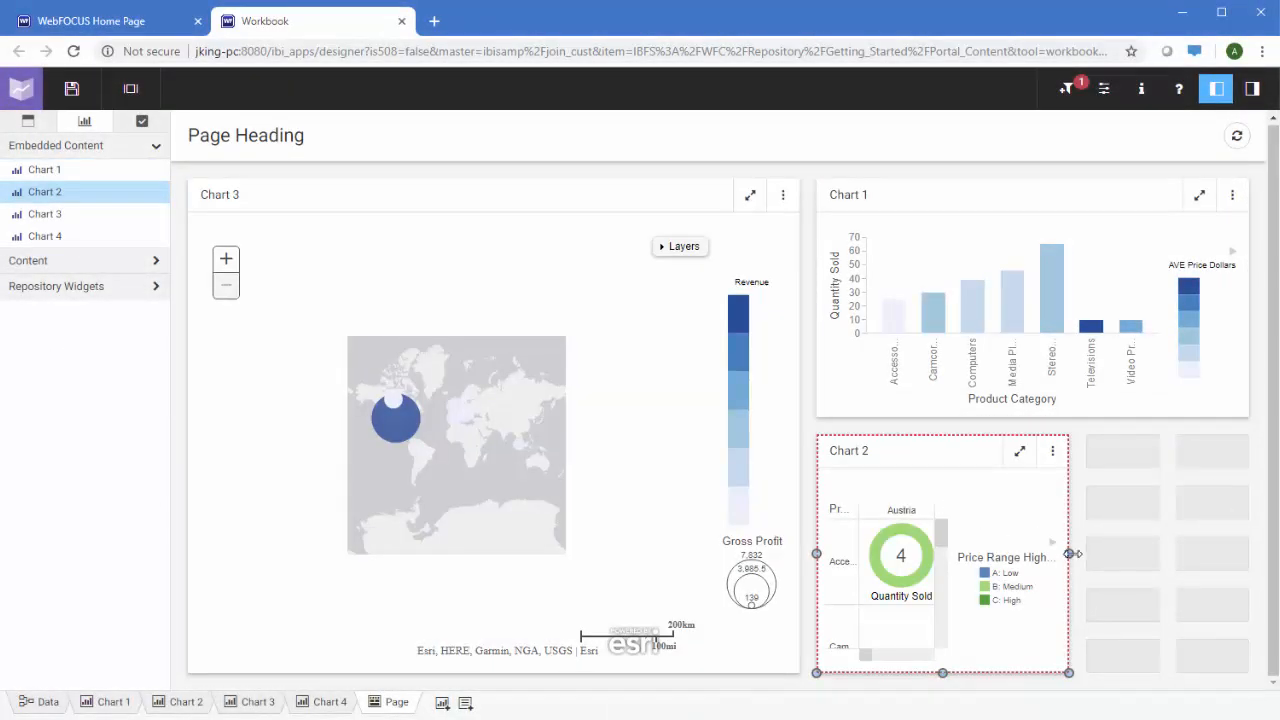
drag(1070, 553, 1247, 553)
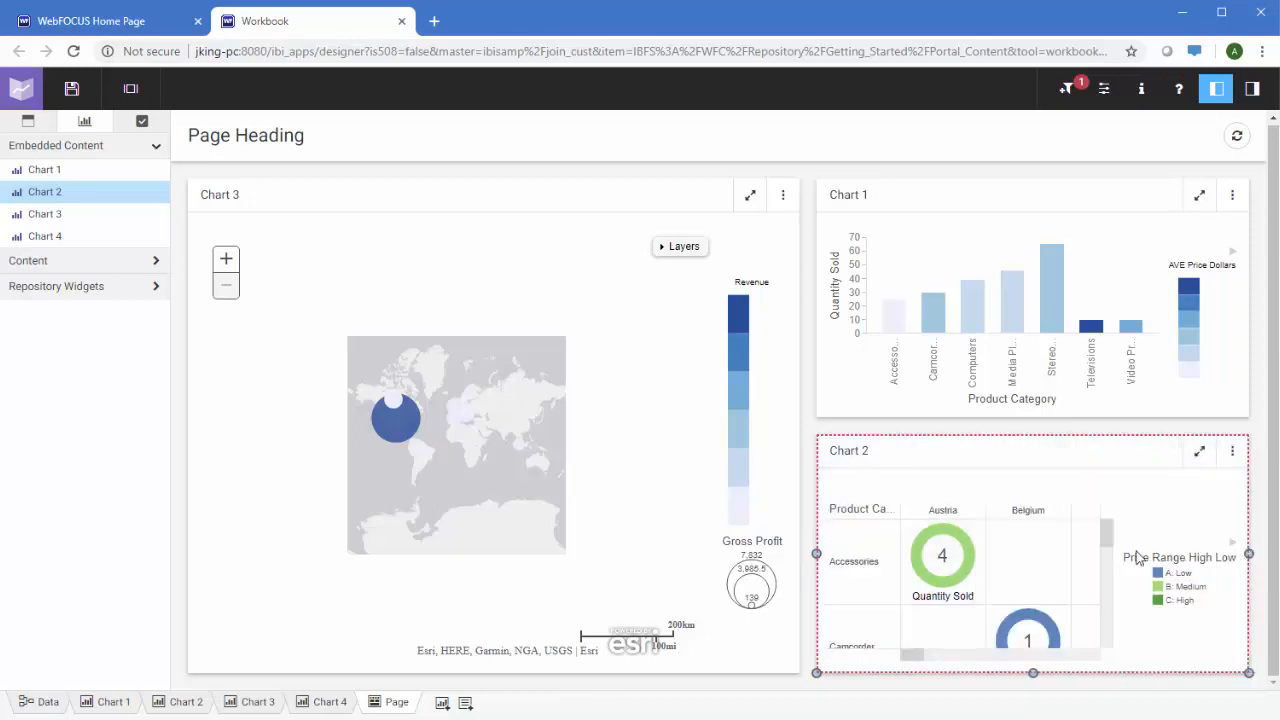
click(45, 236)
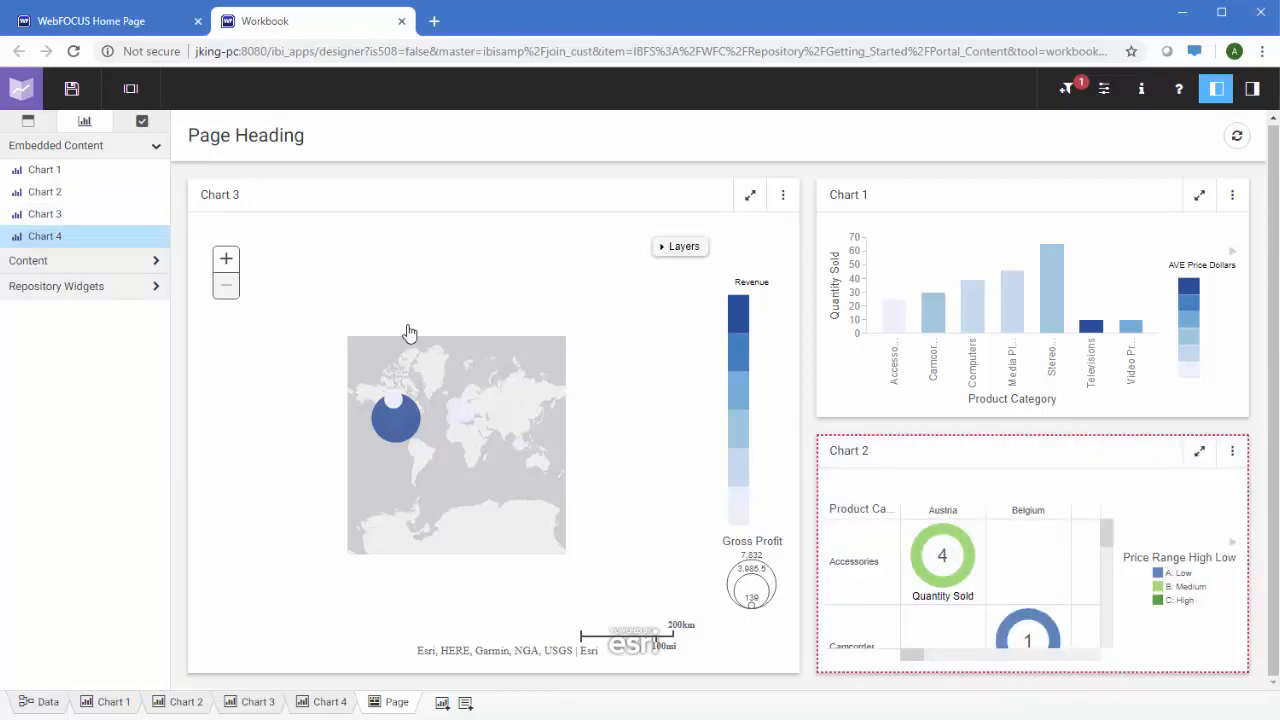
drag(409, 332, 505, 350)
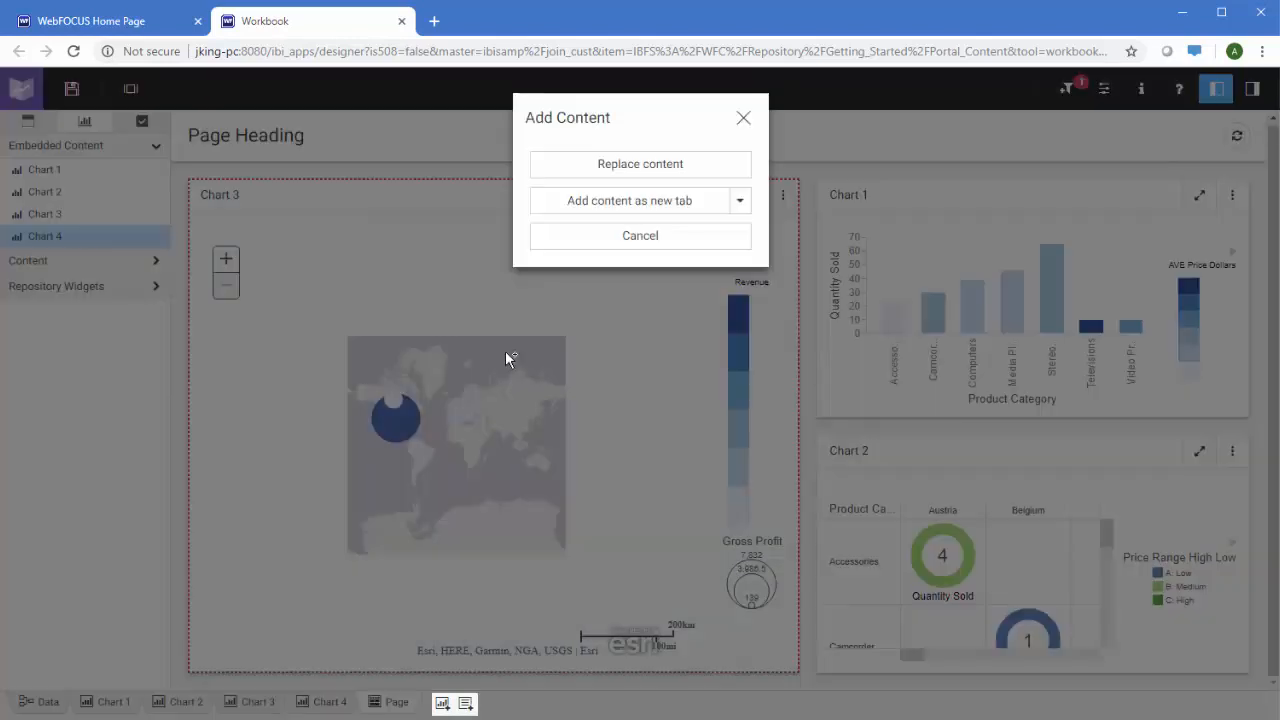
click(626, 204)
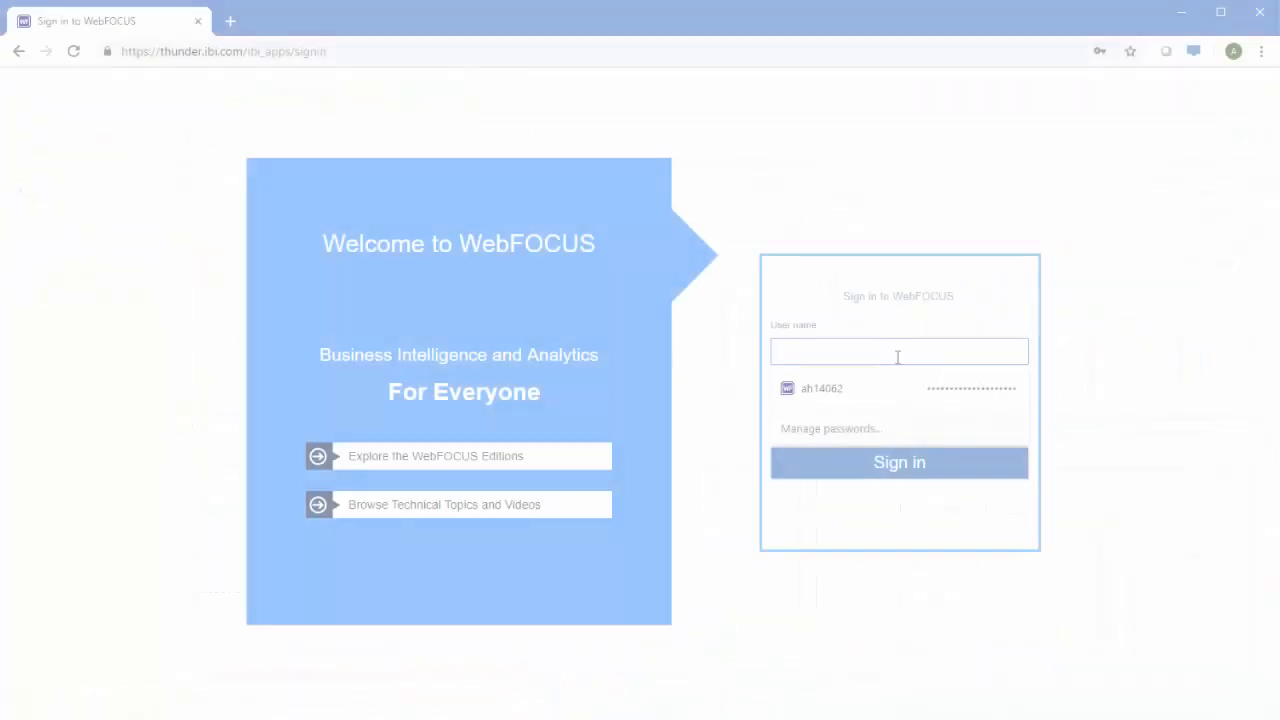
Sign in to WebFOCUS with the user name and account password
text(ah14062)
key(Tab)
text(*********)
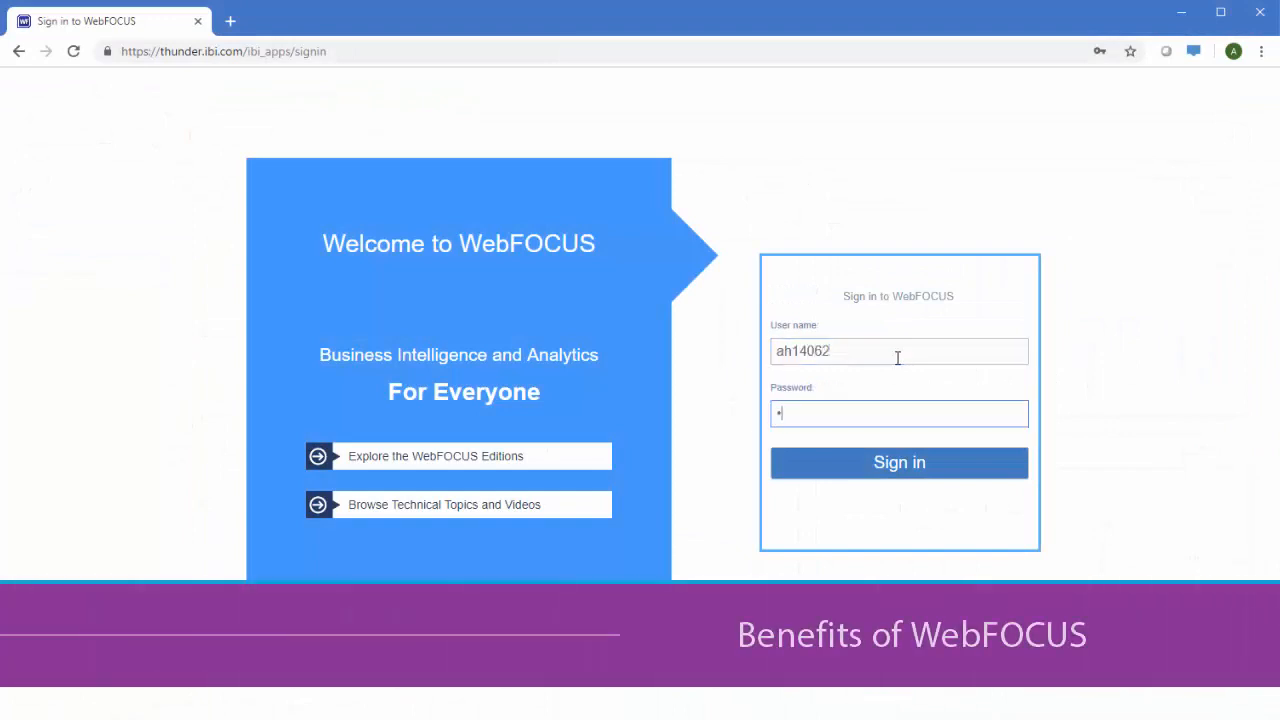
key(Return)
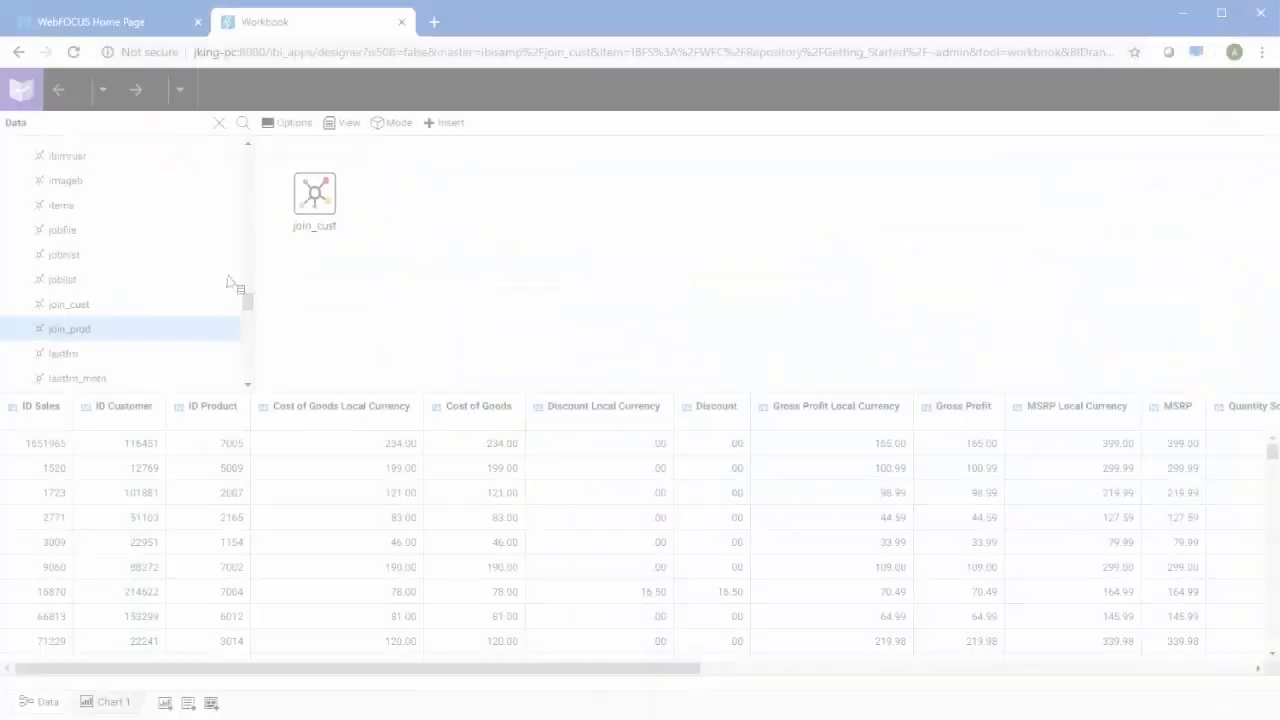
Join join_prod to join_cust and plot Quantity Sold against Product Category
drag(237, 286, 325, 200)
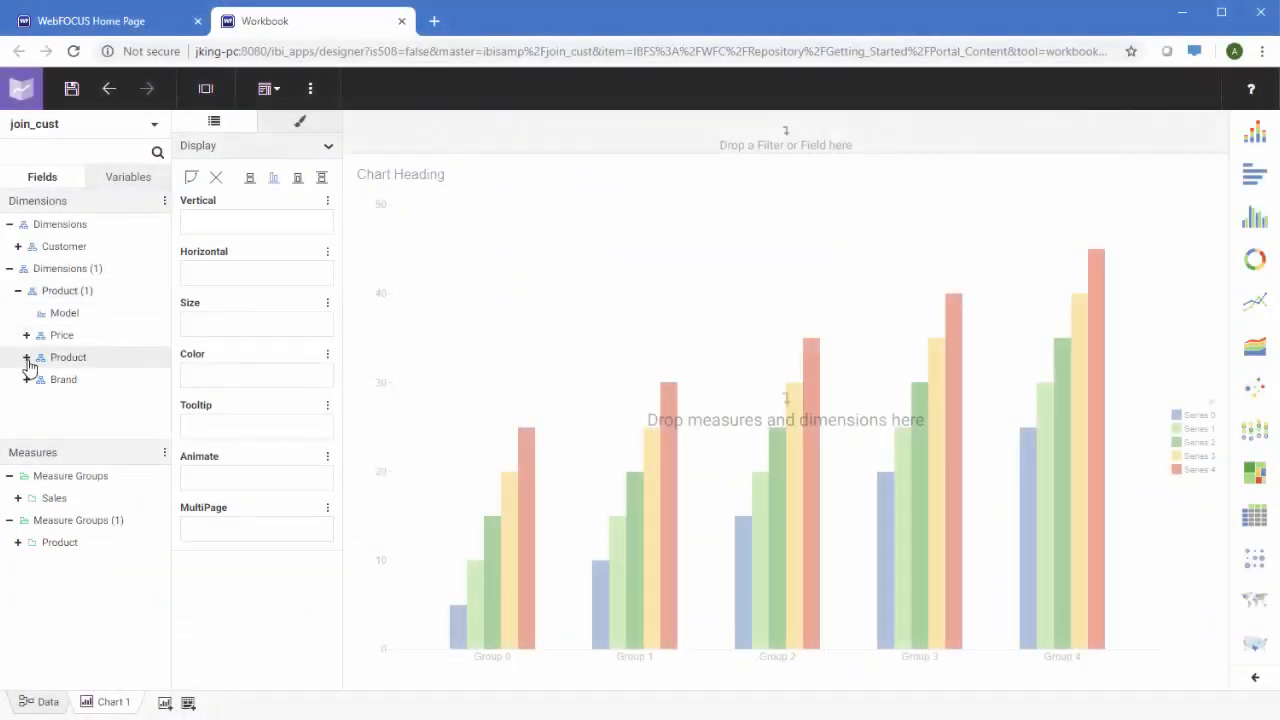
click(27, 357)
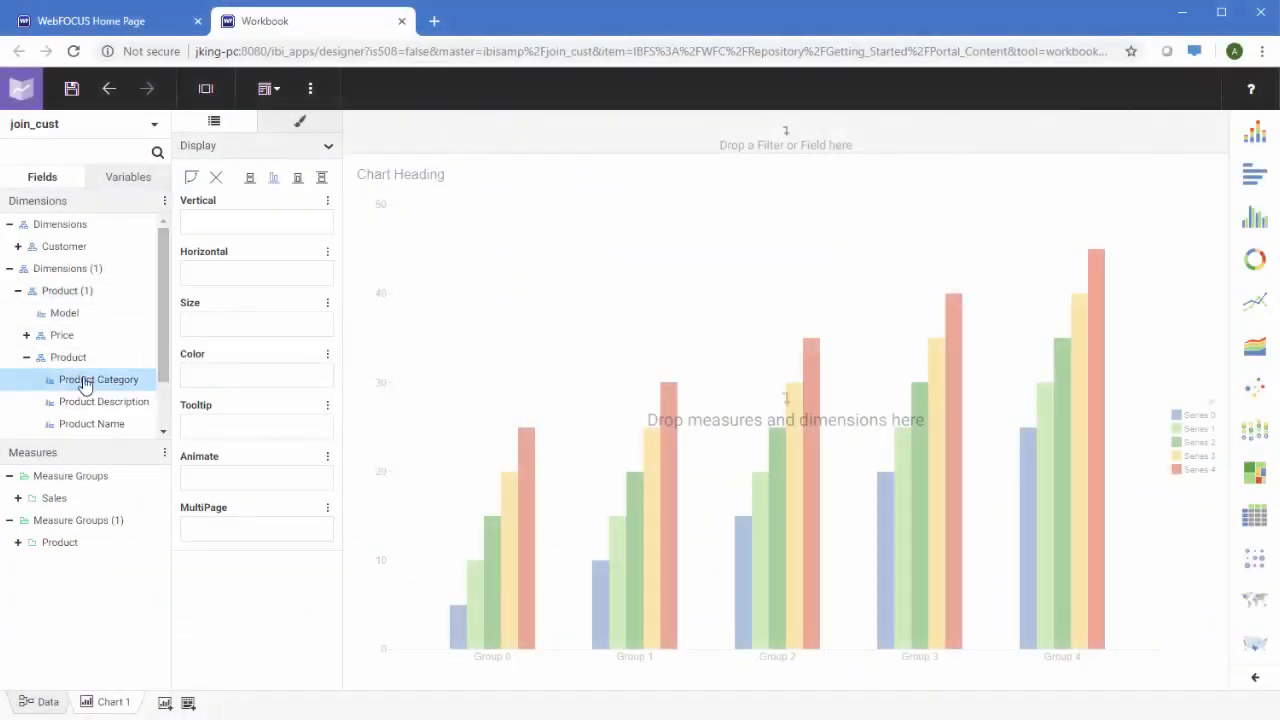
drag(85, 387, 271, 277)
click(18, 498)
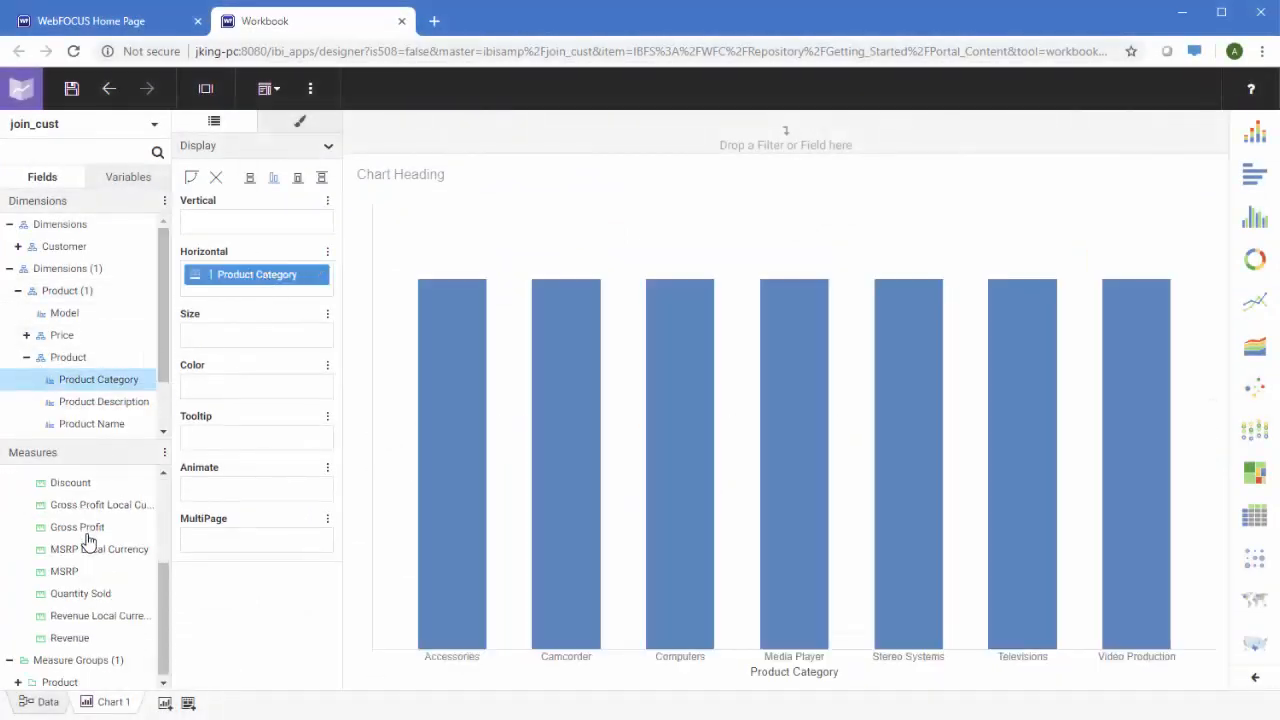
drag(100, 592, 233, 214)
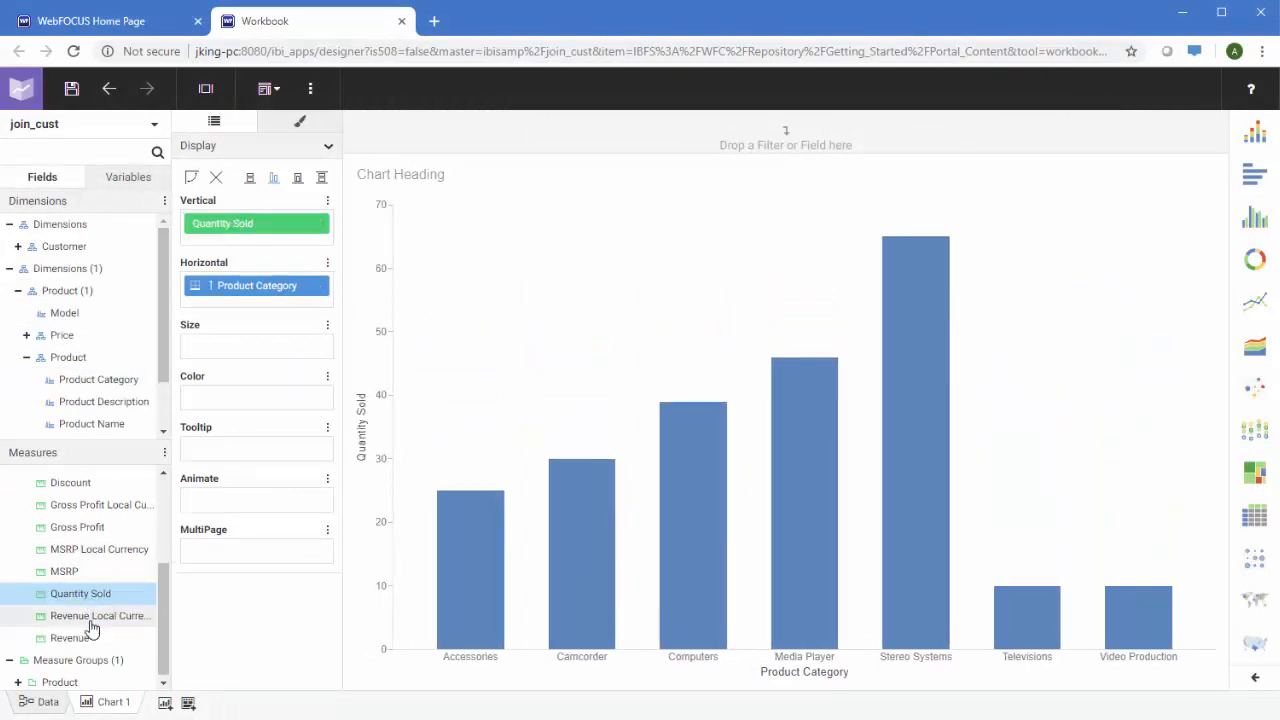
Colour the bars by average Price Dollars
click(18, 682)
scroll(63, 640, down, 1)
drag(78, 637, 222, 403)
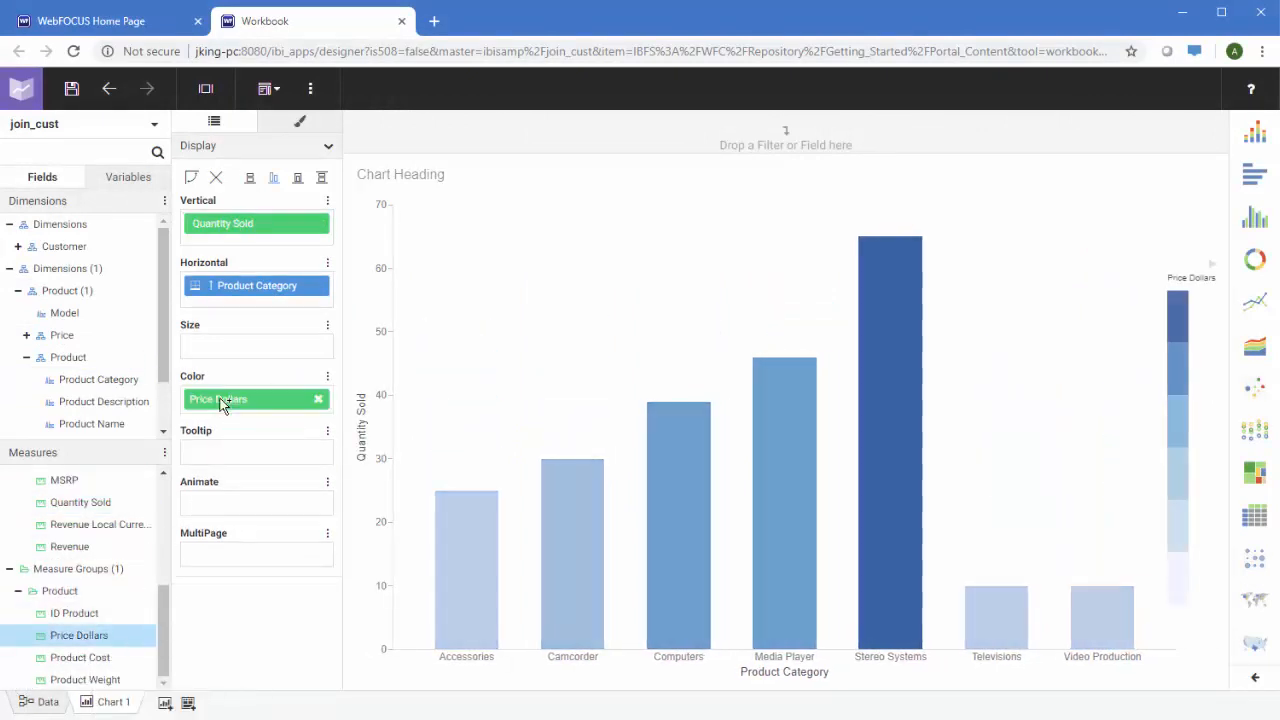
right_click(222, 403)
mouse_move(320, 503)
click(466, 321)
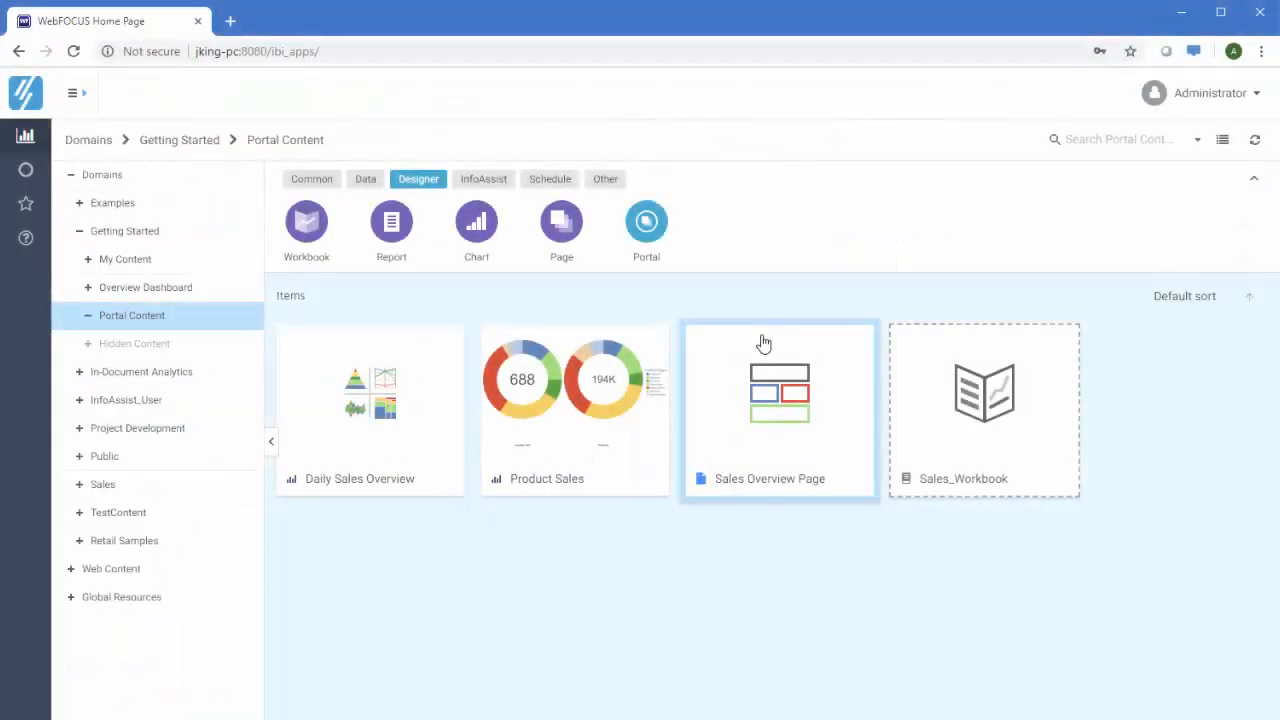
Publish Sales_Workbook, then share the Yearly Treemap in My Content with the Developer user
right_click(945, 396)
click(1032, 598)
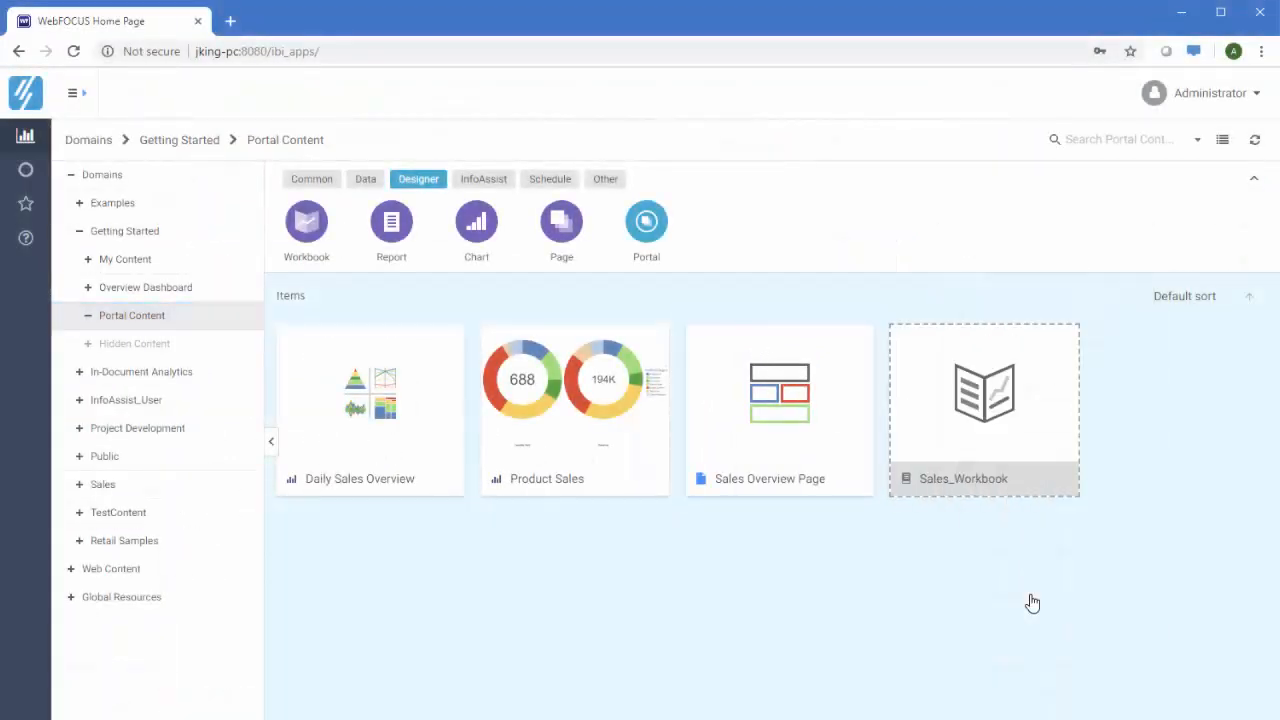
click(163, 261)
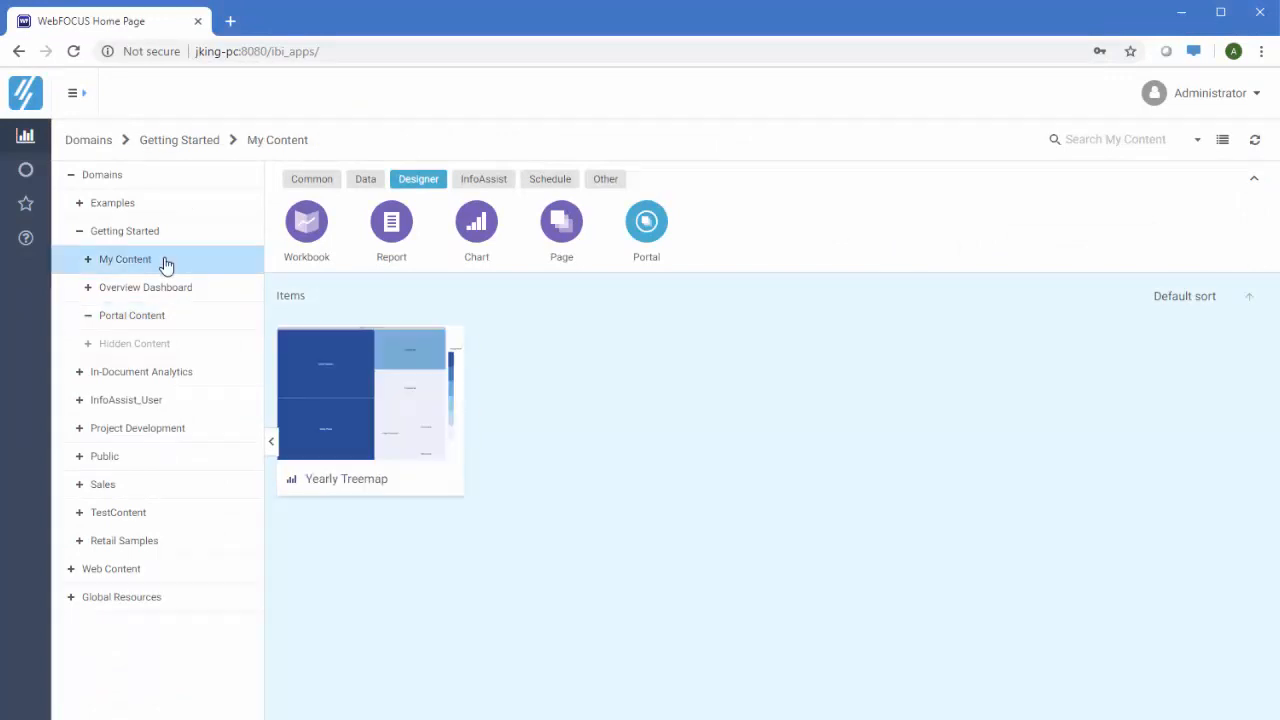
right_click(366, 380)
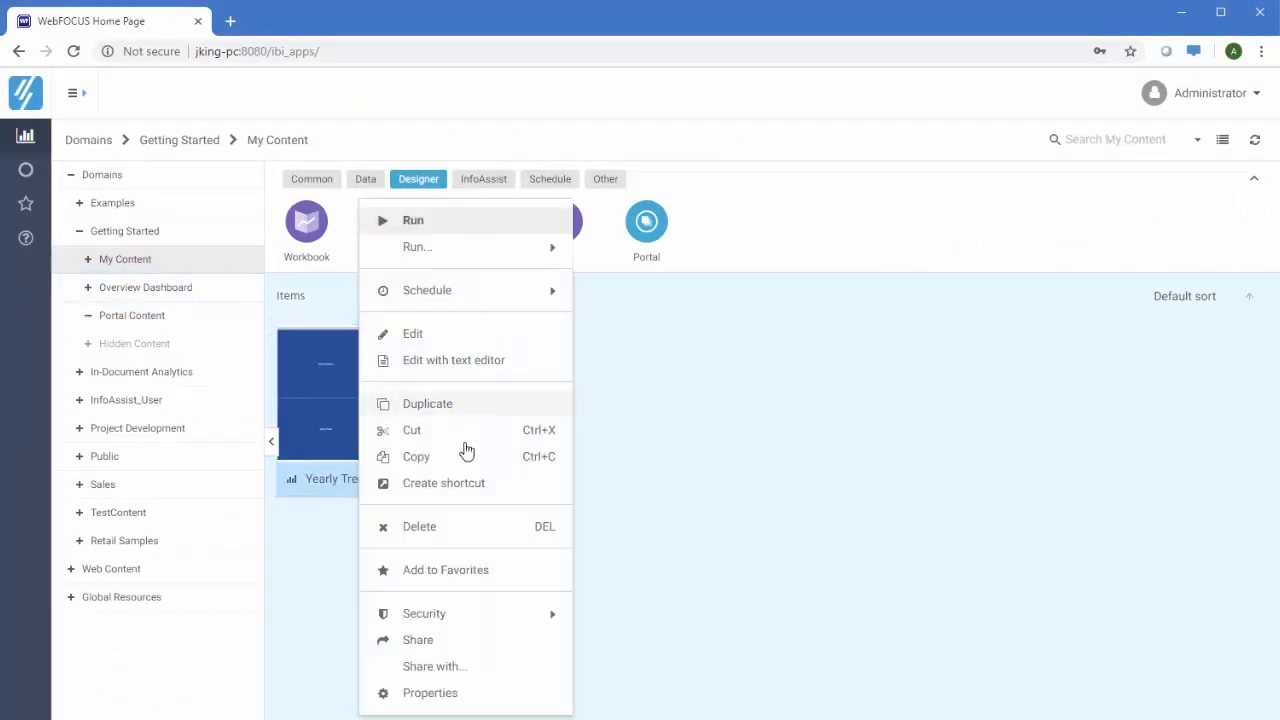
click(493, 671)
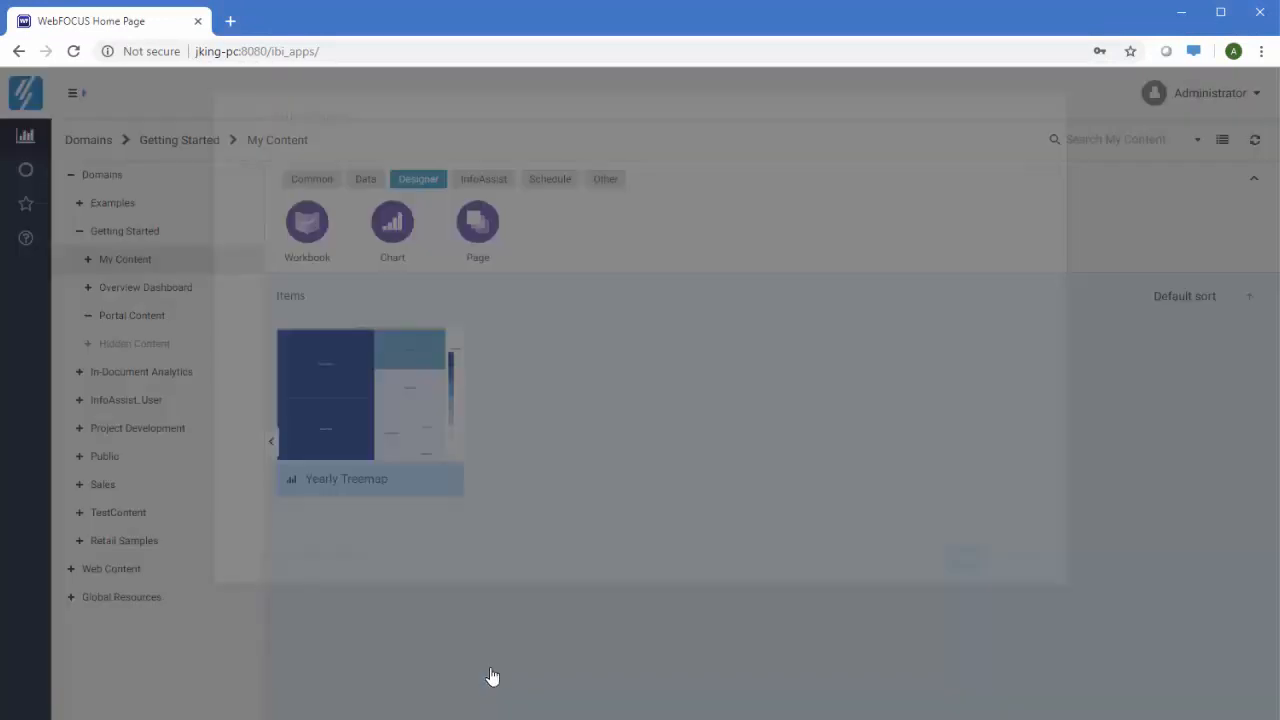
text(ale)
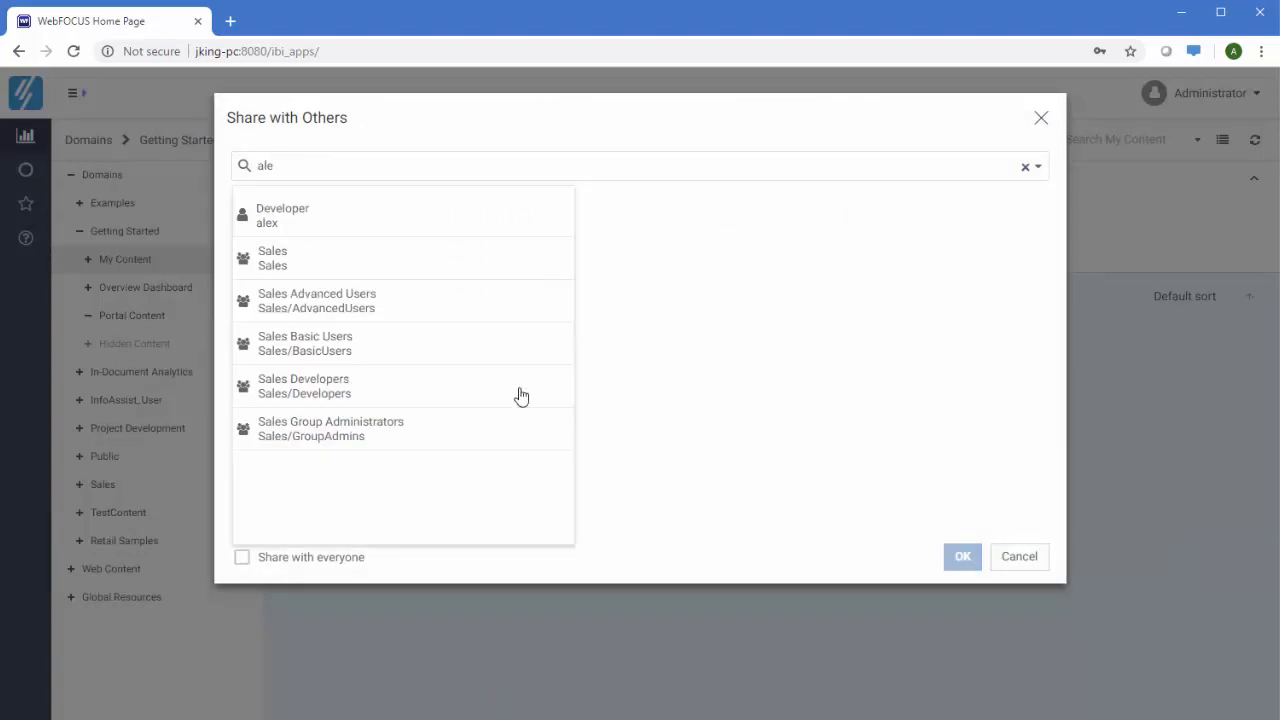
click(352, 213)
click(960, 557)
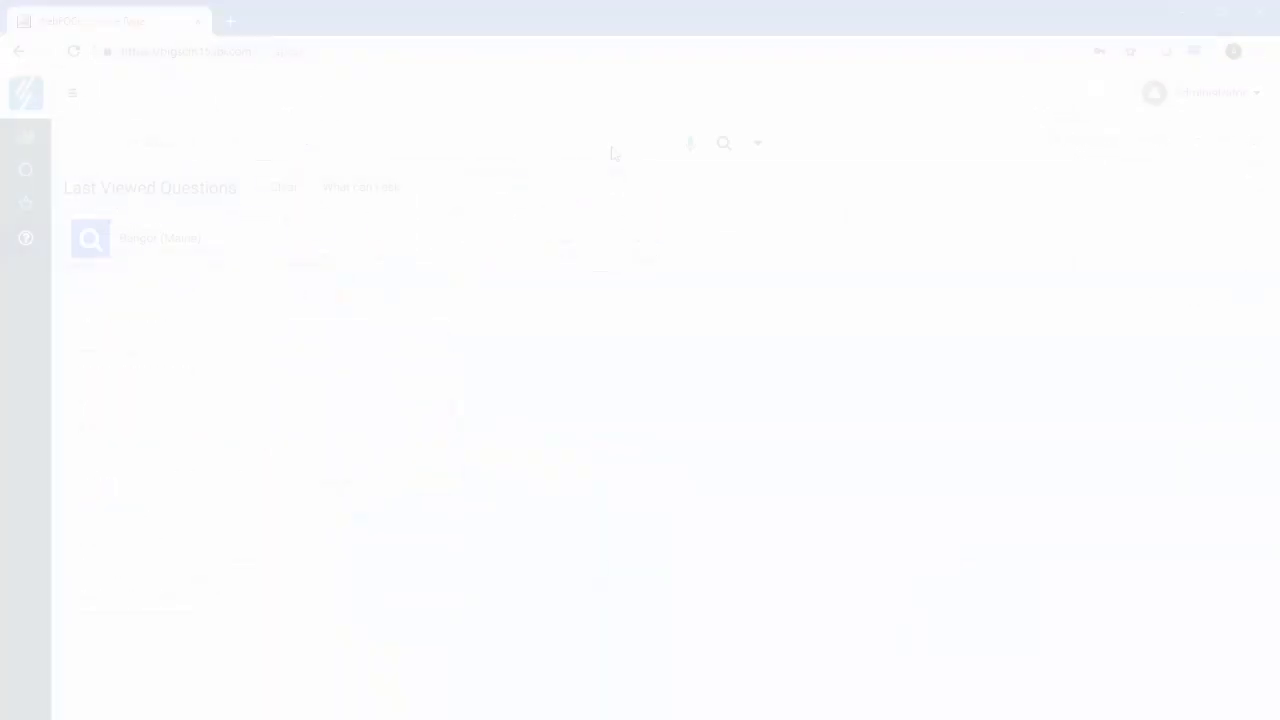
Search 'provide' for Providence (Rhode Island) and open its Encounters and Revenue chart full-size
text(provide)
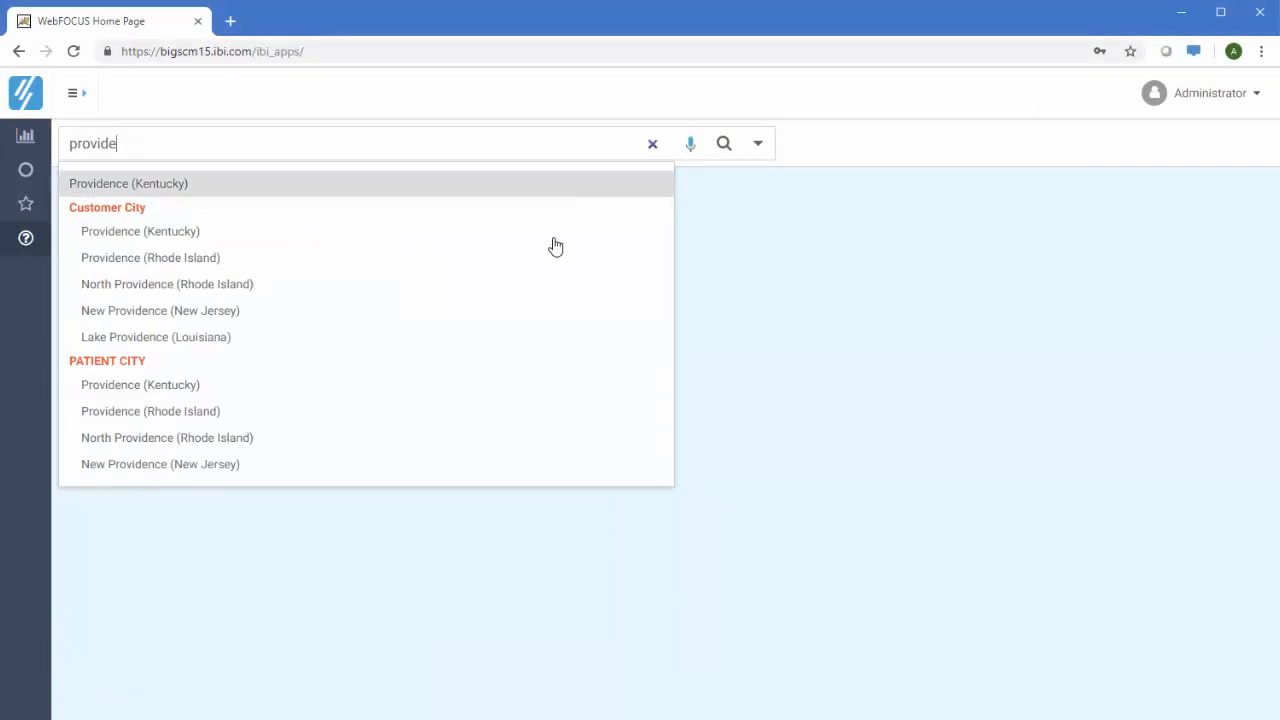
click(253, 408)
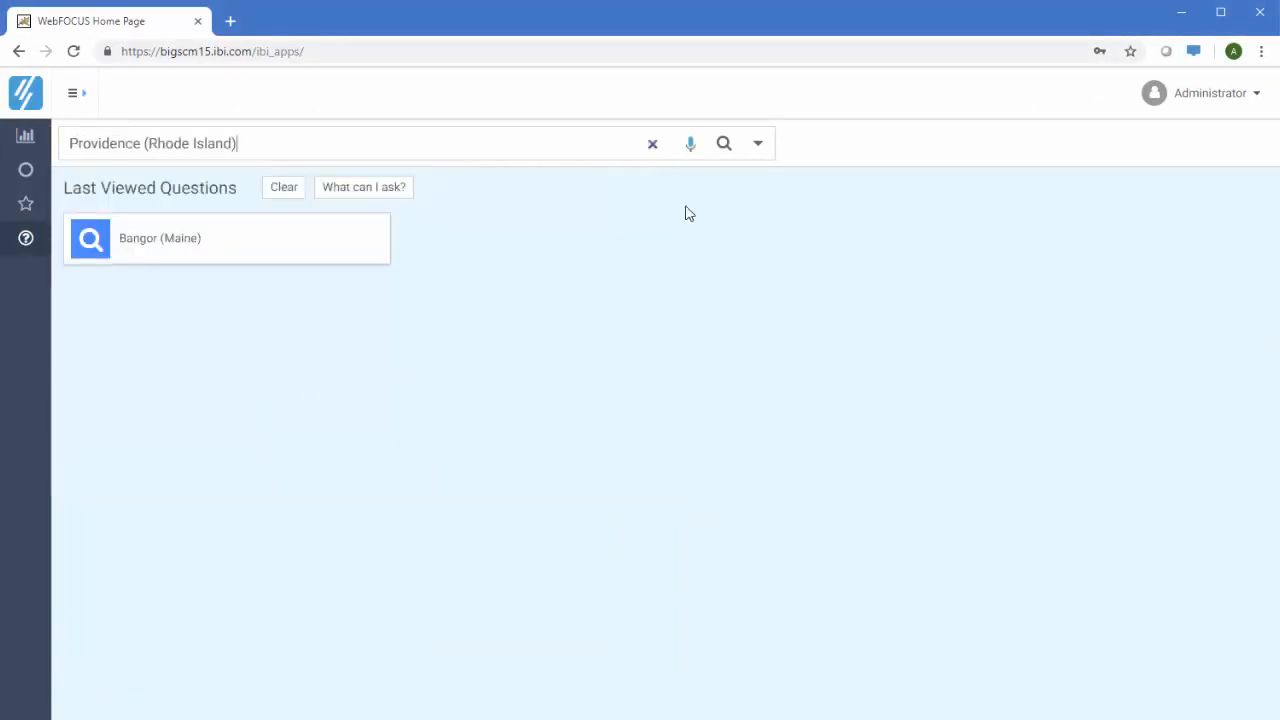
click(723, 144)
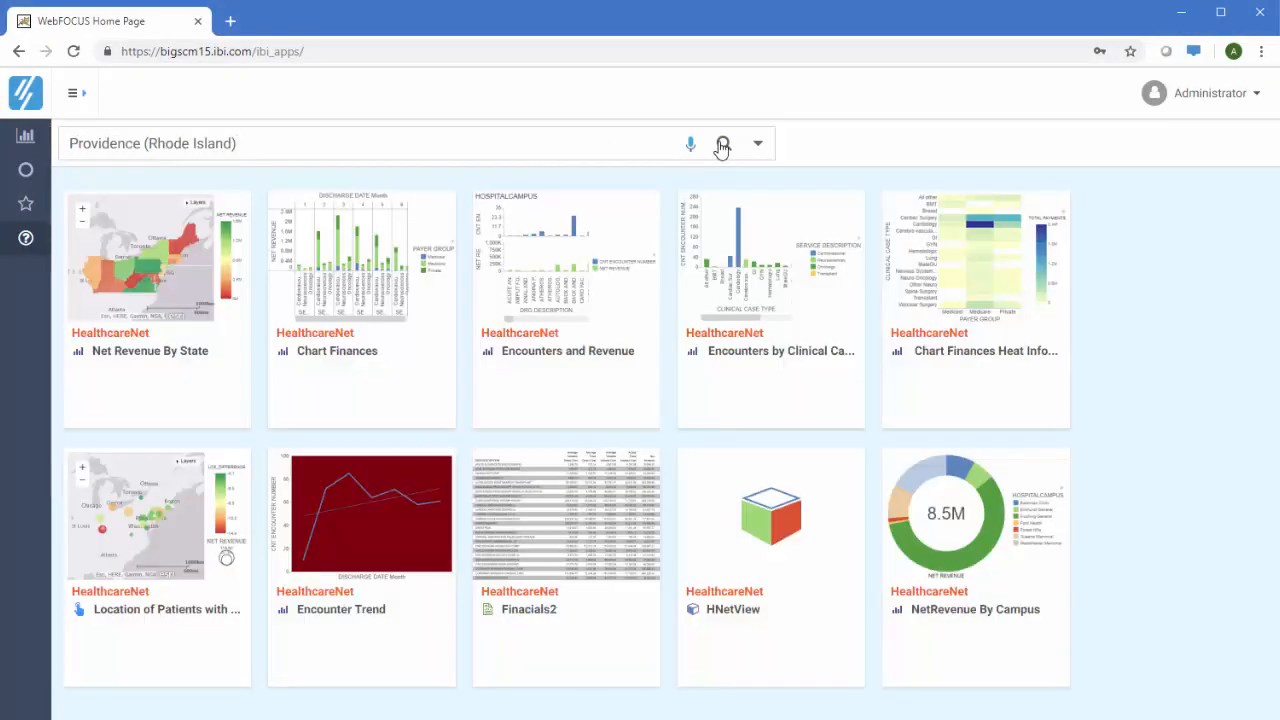
click(571, 279)
click(523, 438)
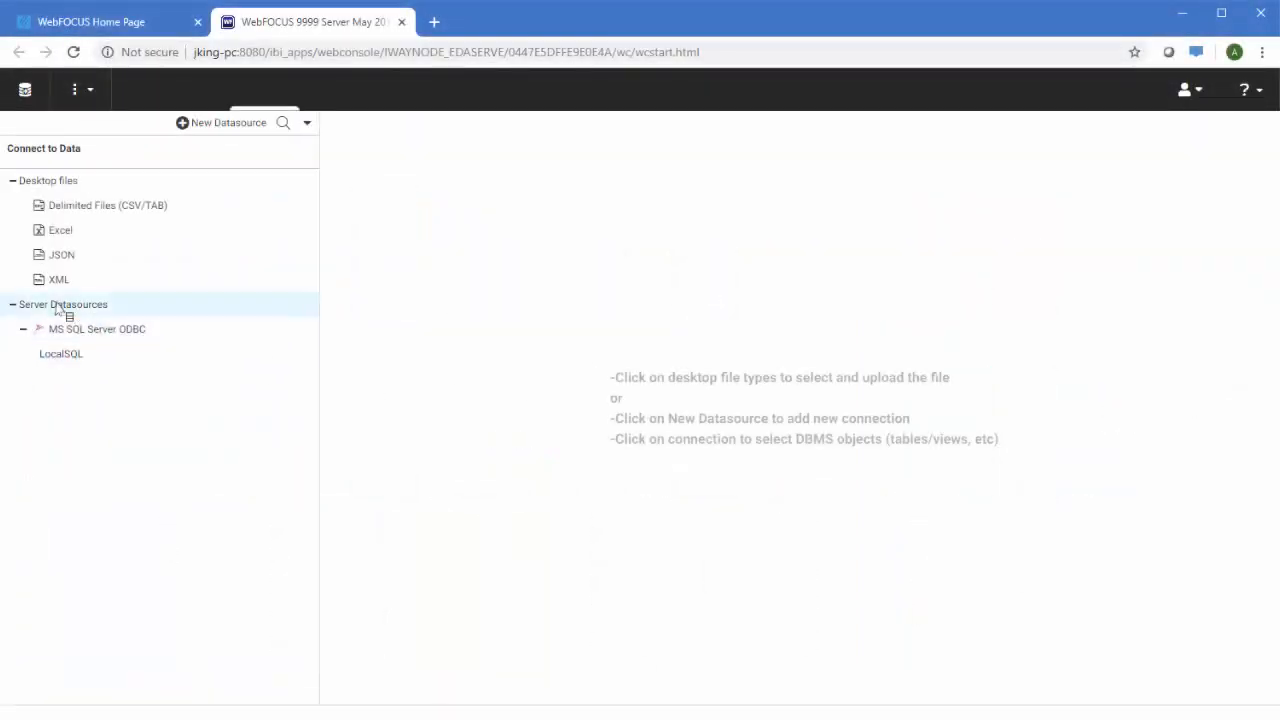
Start a new server datasource using the MS SQL Server (ODBC) adapter
right_click(57, 305)
click(127, 324)
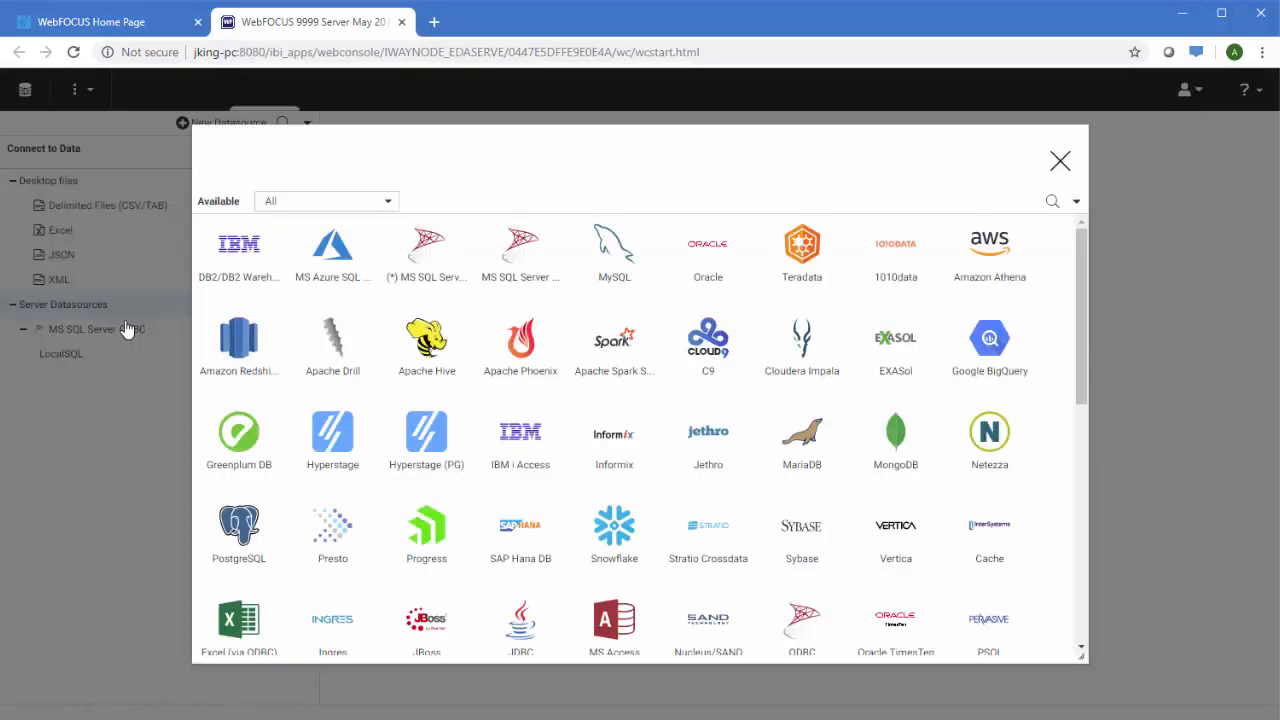
click(1052, 202)
text(o)
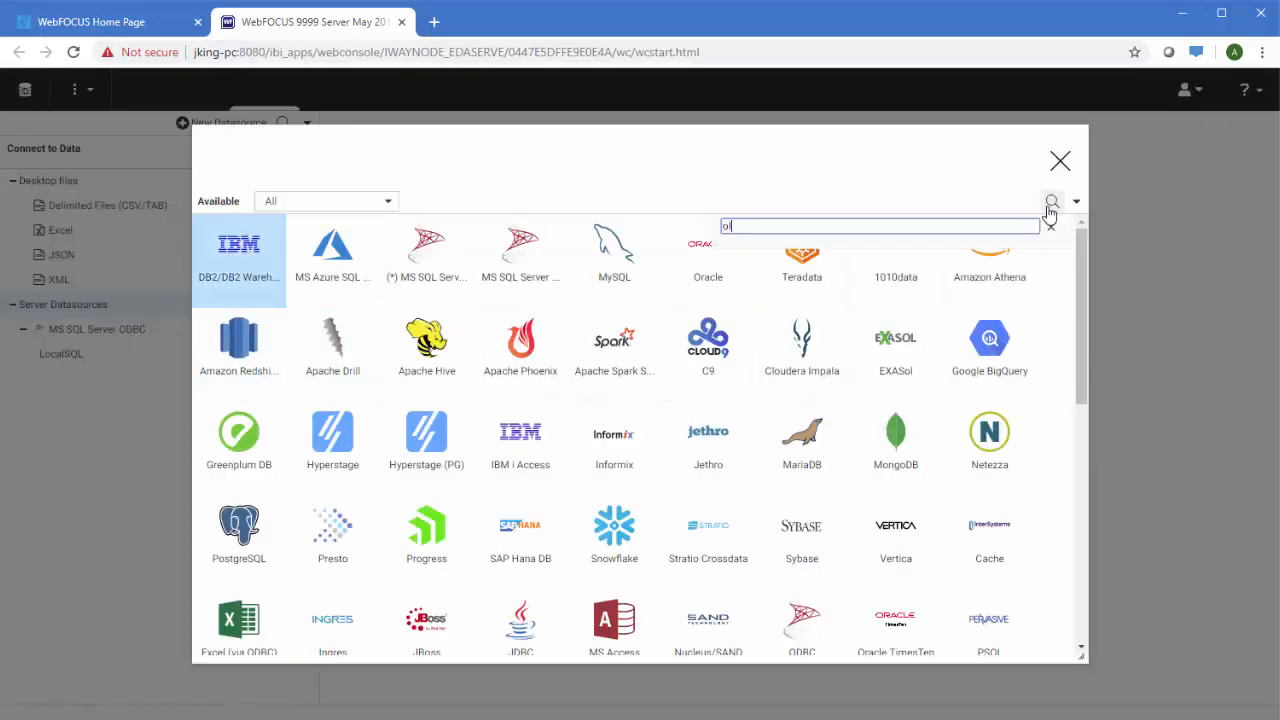
text(dbc)
click(253, 268)
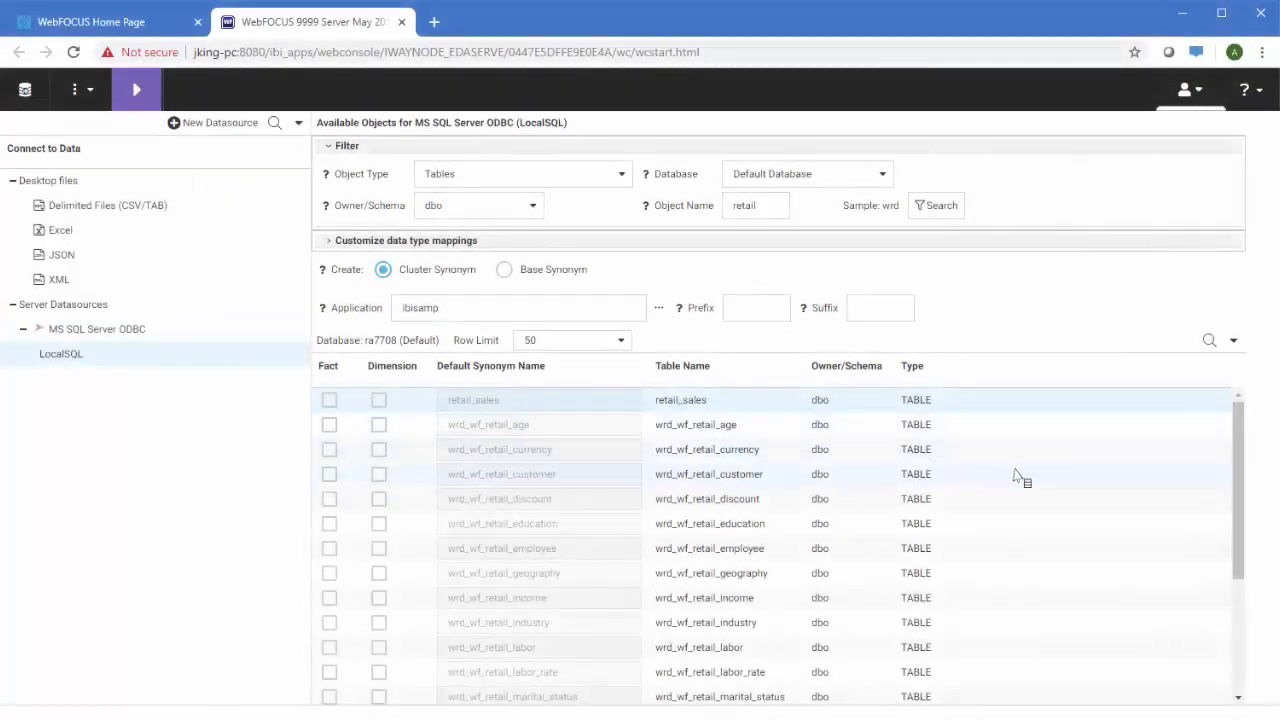
Mark wrd_wf_retail_sales as the fact table and add its related dimensions
scroll(1005, 483, down, 3)
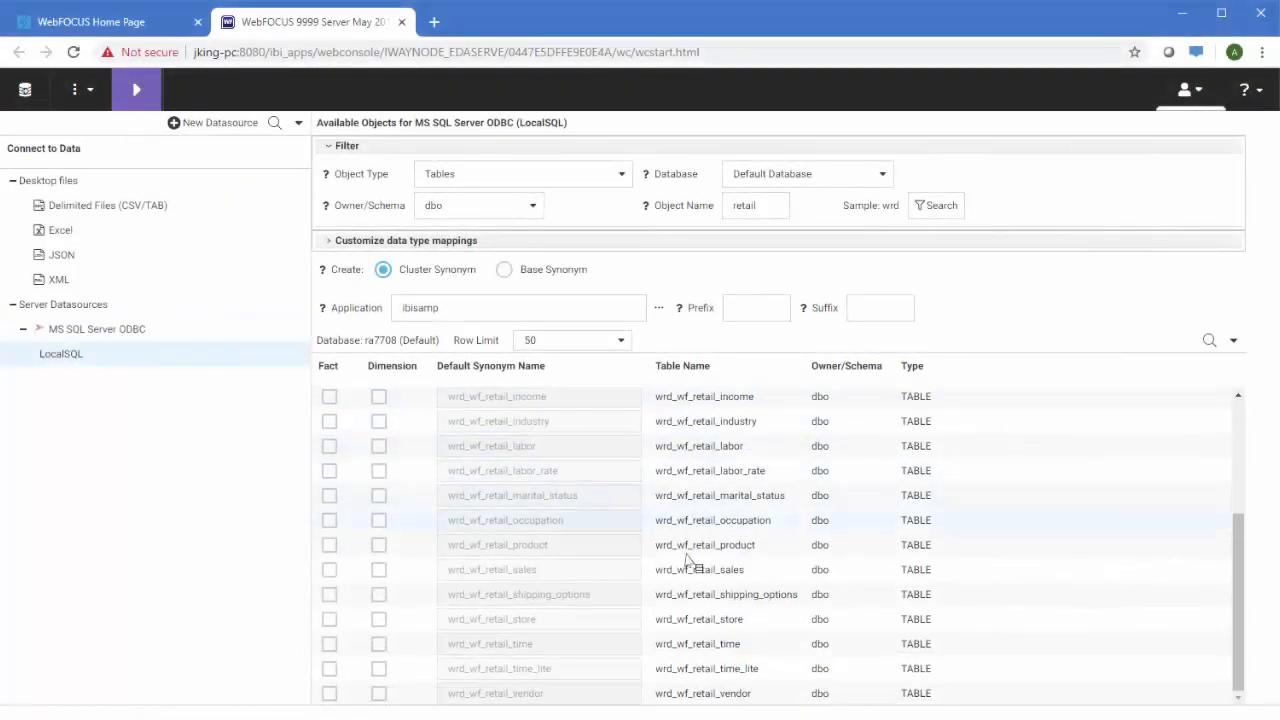
click(329, 569)
right_click(717, 579)
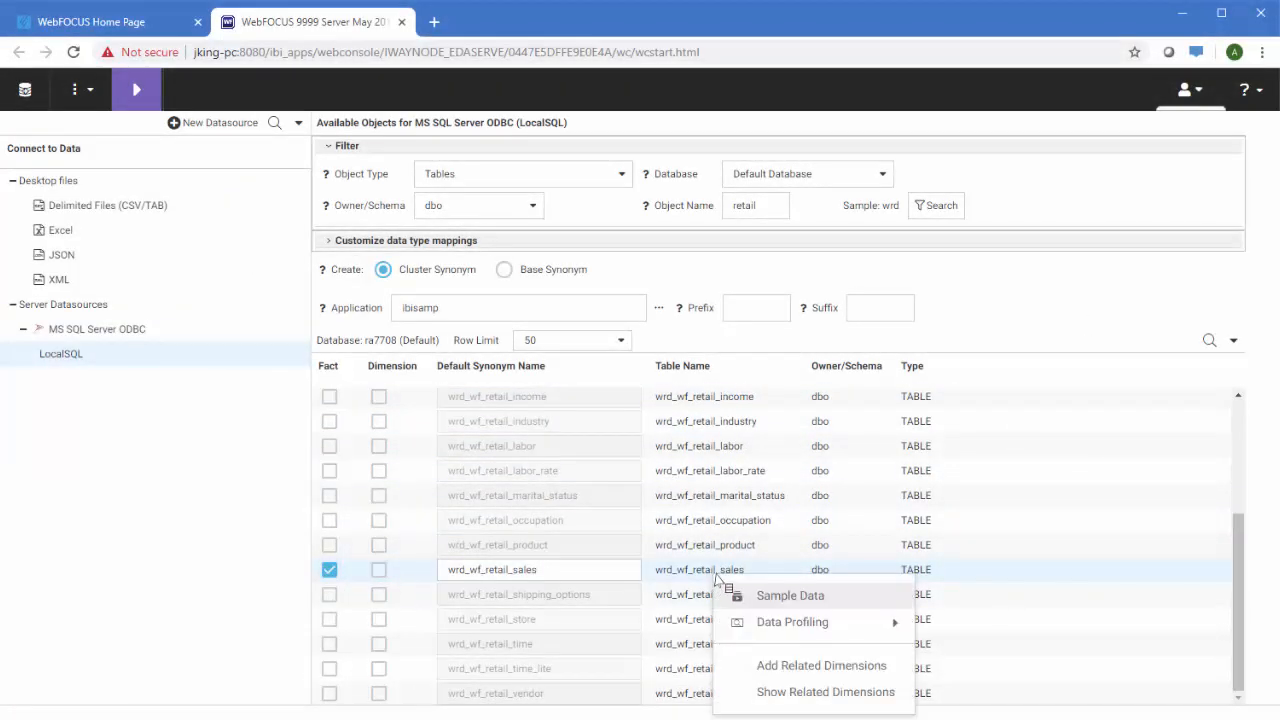
click(806, 667)
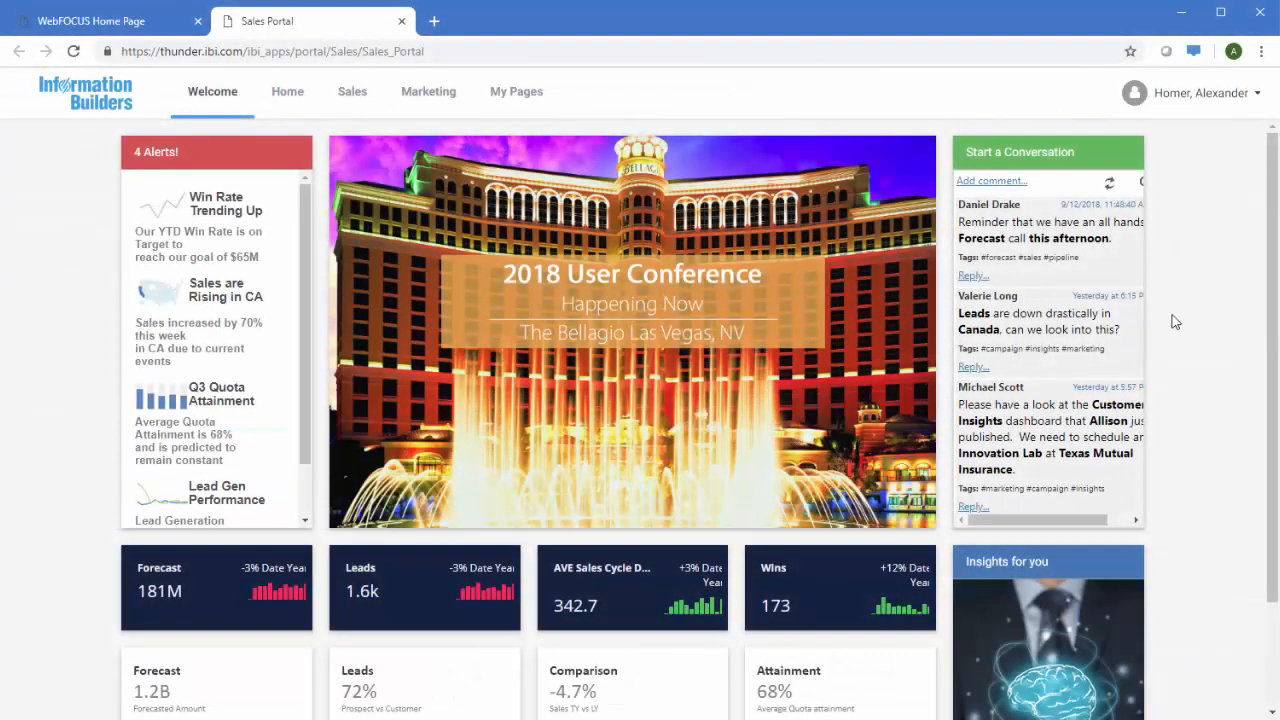
click(422, 101)
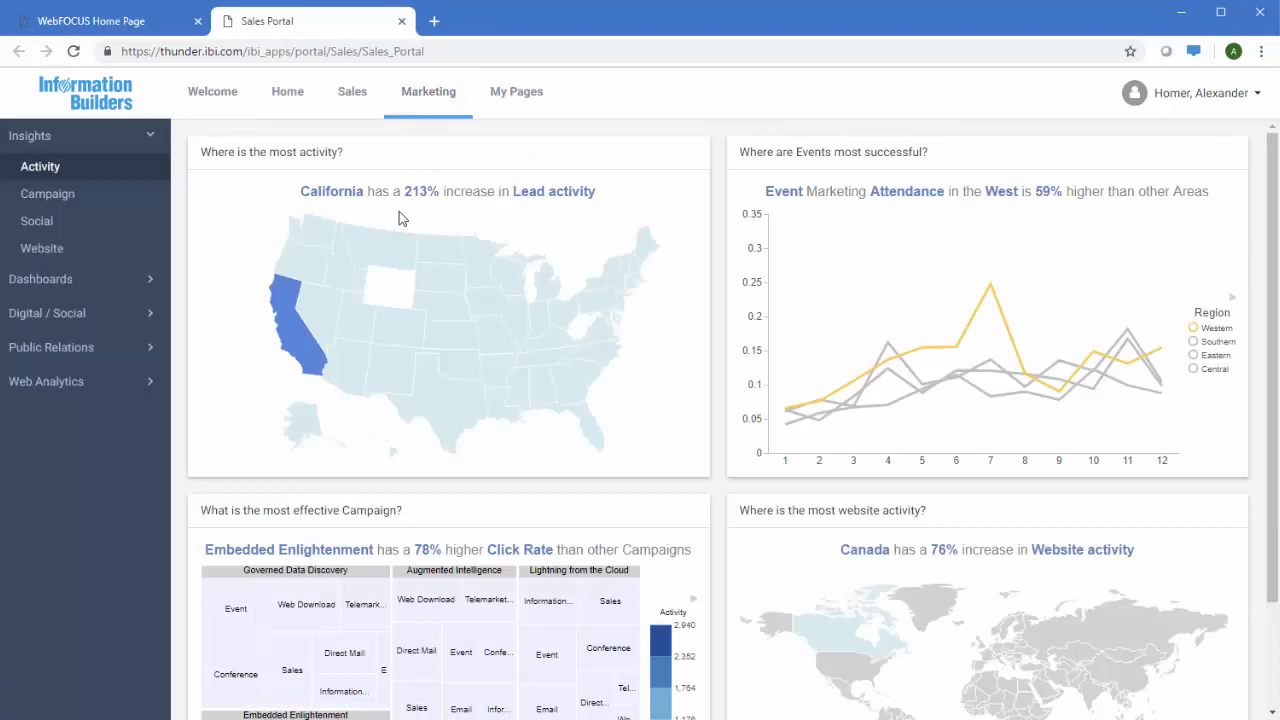
mouse_move(290, 320)
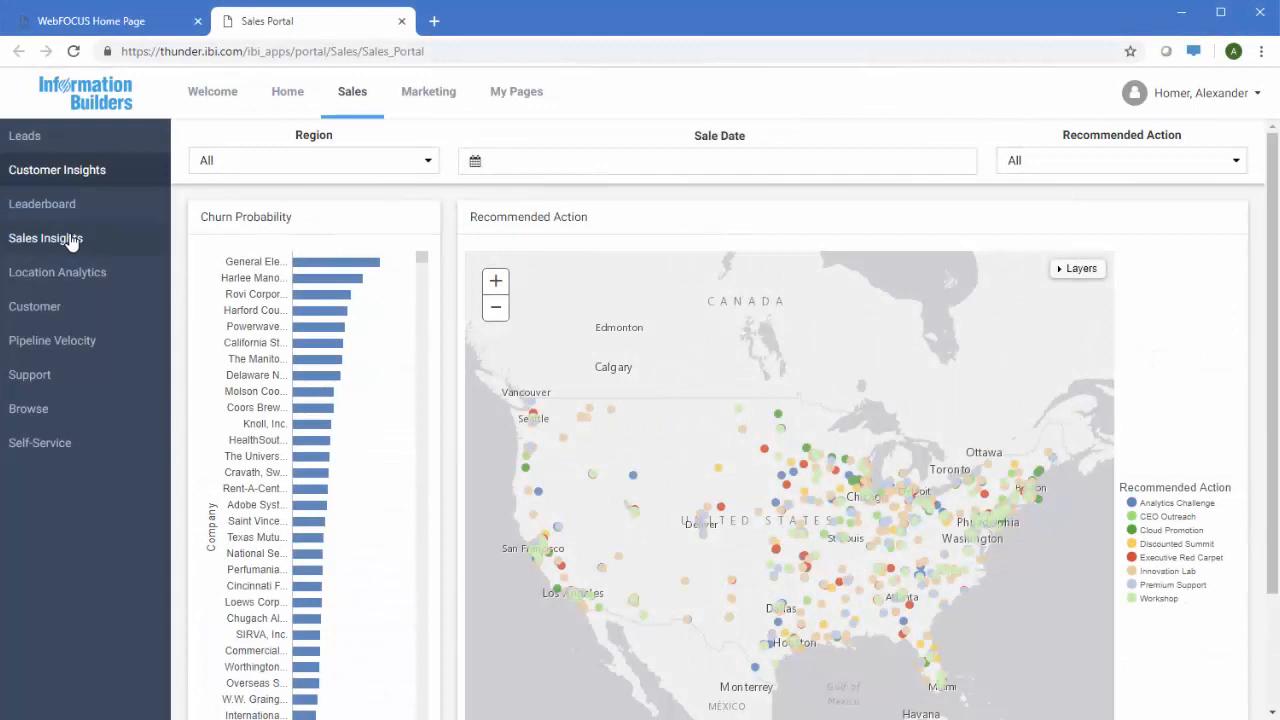
Scroll through the Sales Insights page's EMEA and North America quarterly revenue reports
click(45, 238)
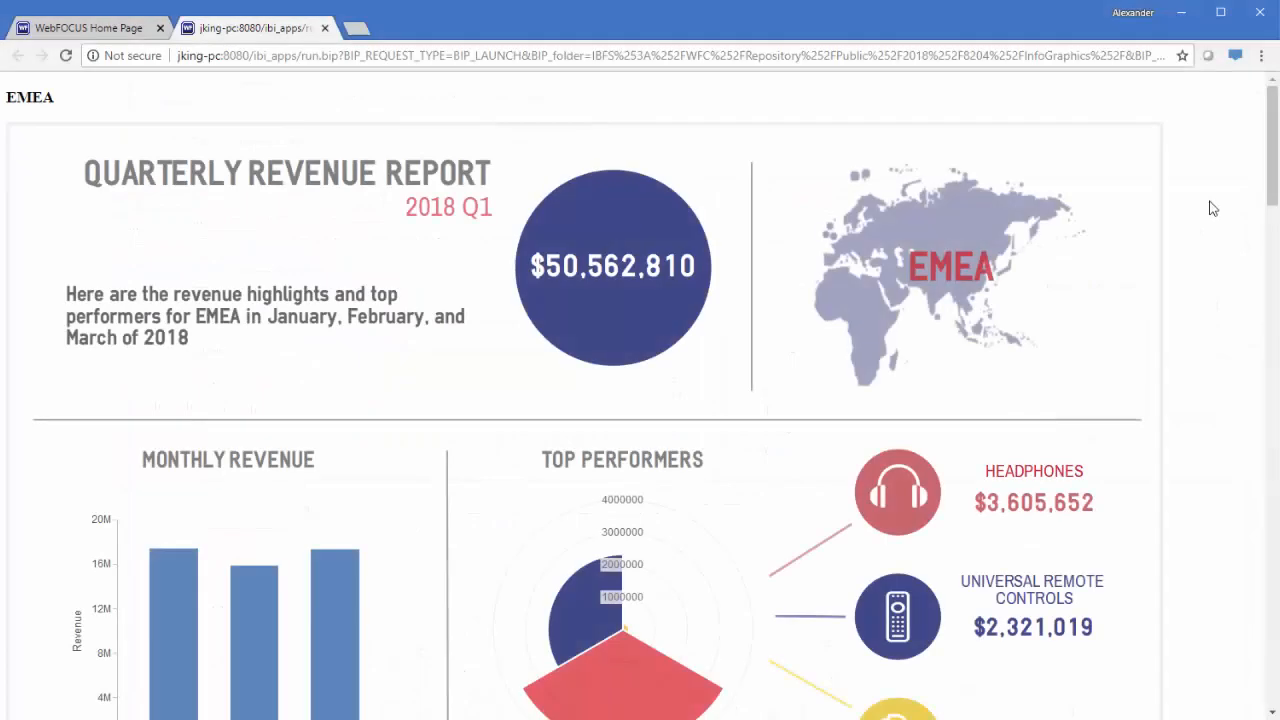
scroll(1213, 209, down, 1)
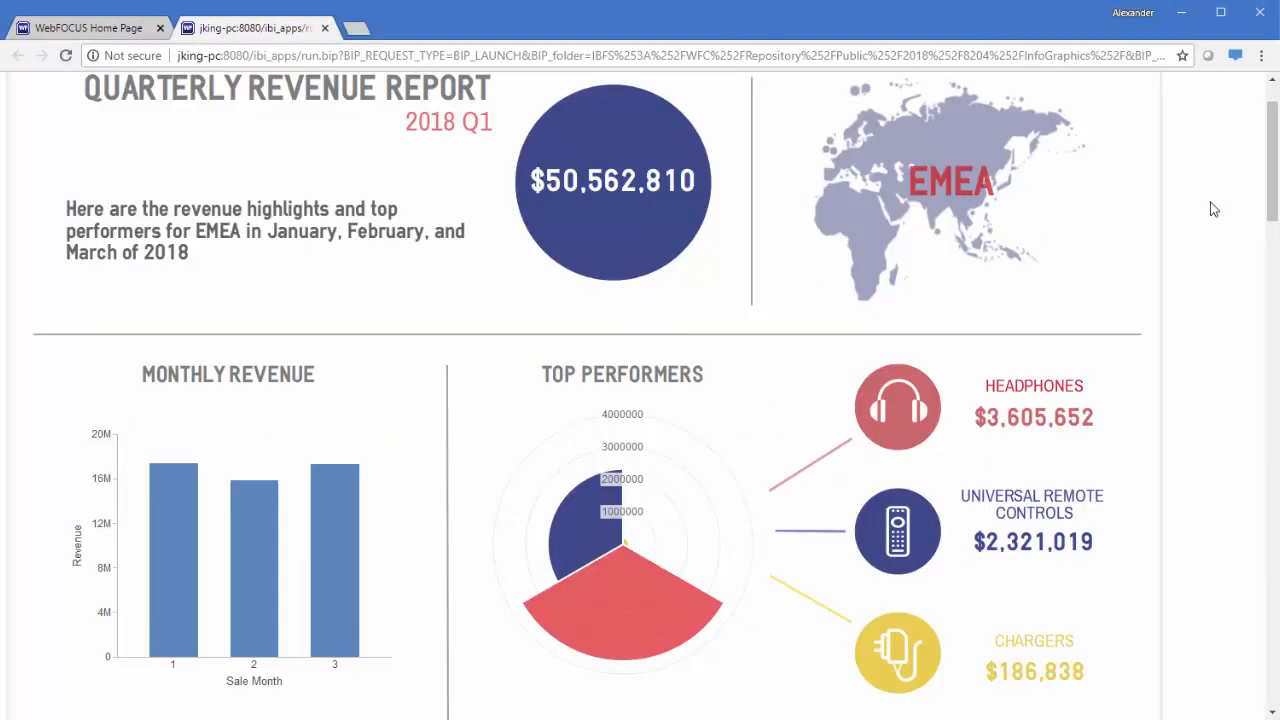
scroll(1213, 209, down, 8)
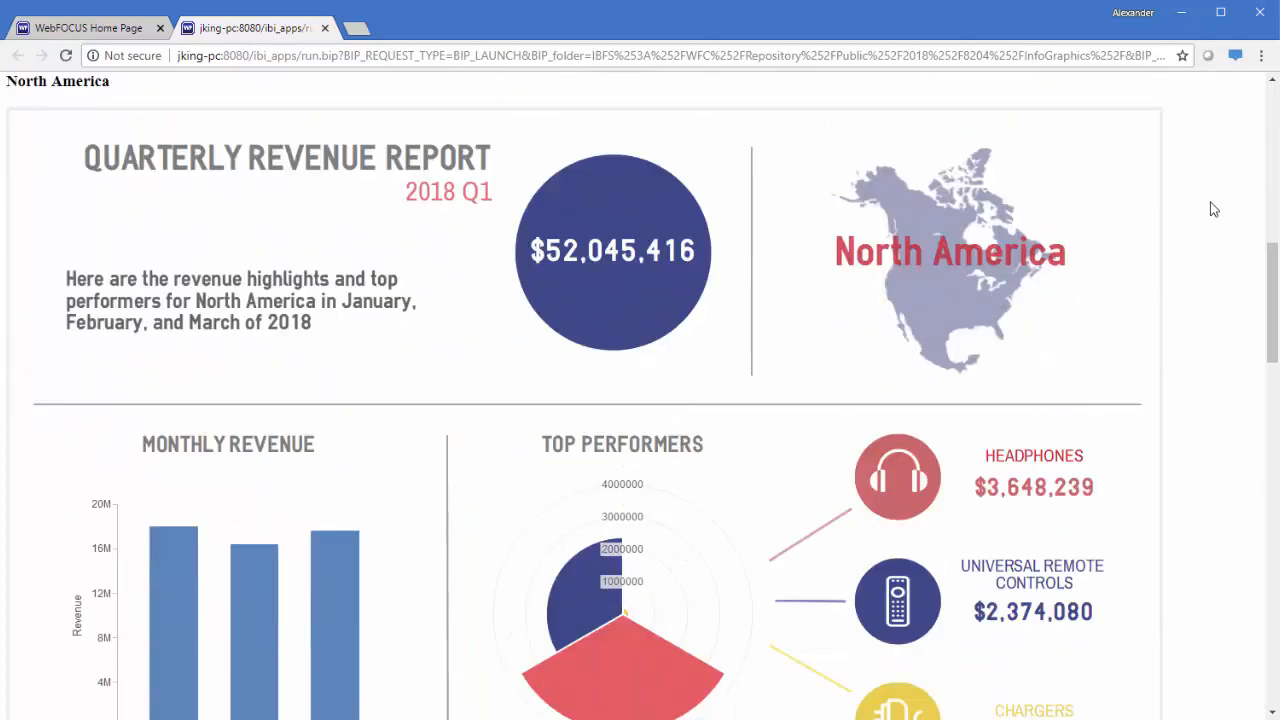
scroll(1213, 209, down, 1)
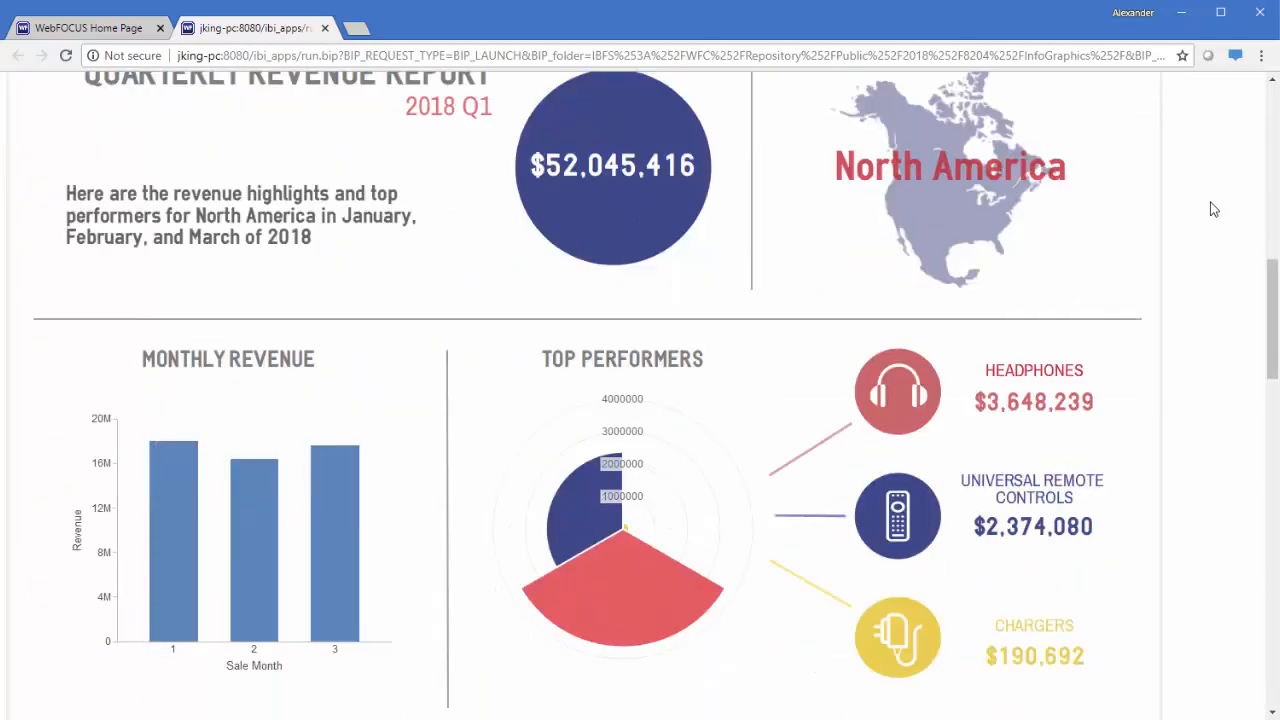
scroll(627, 590, down, 7)
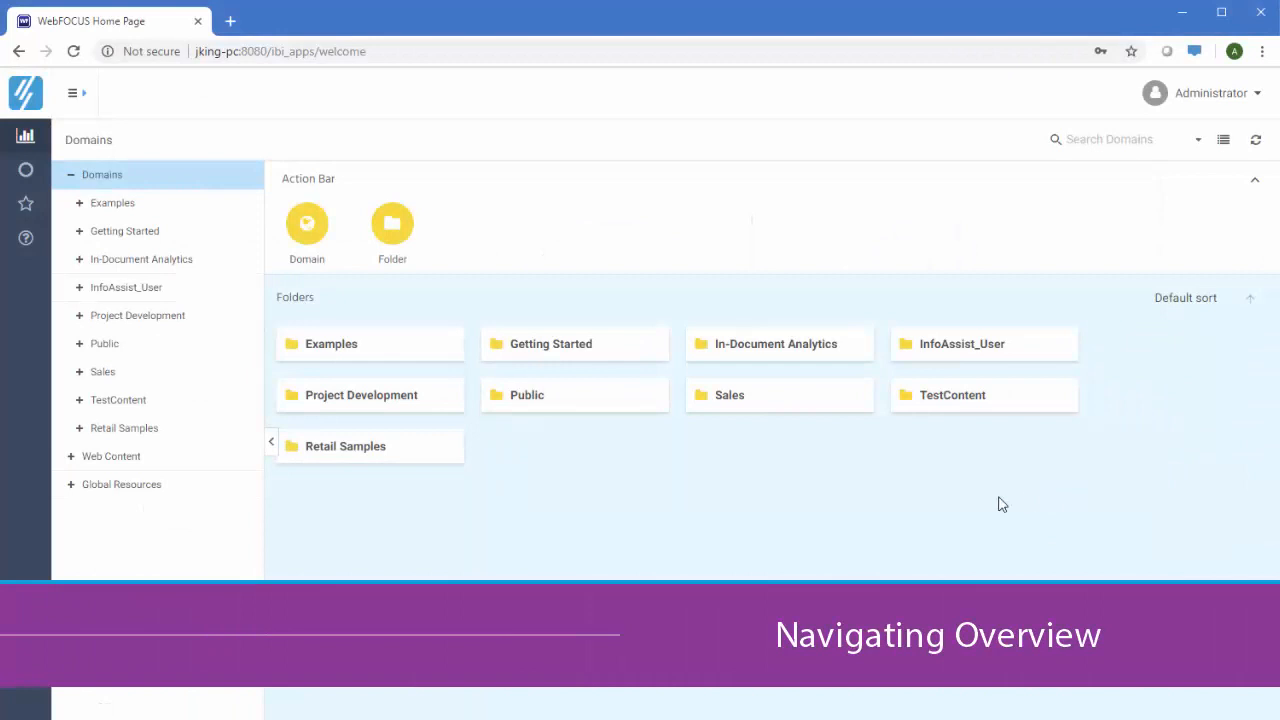
click(596, 352)
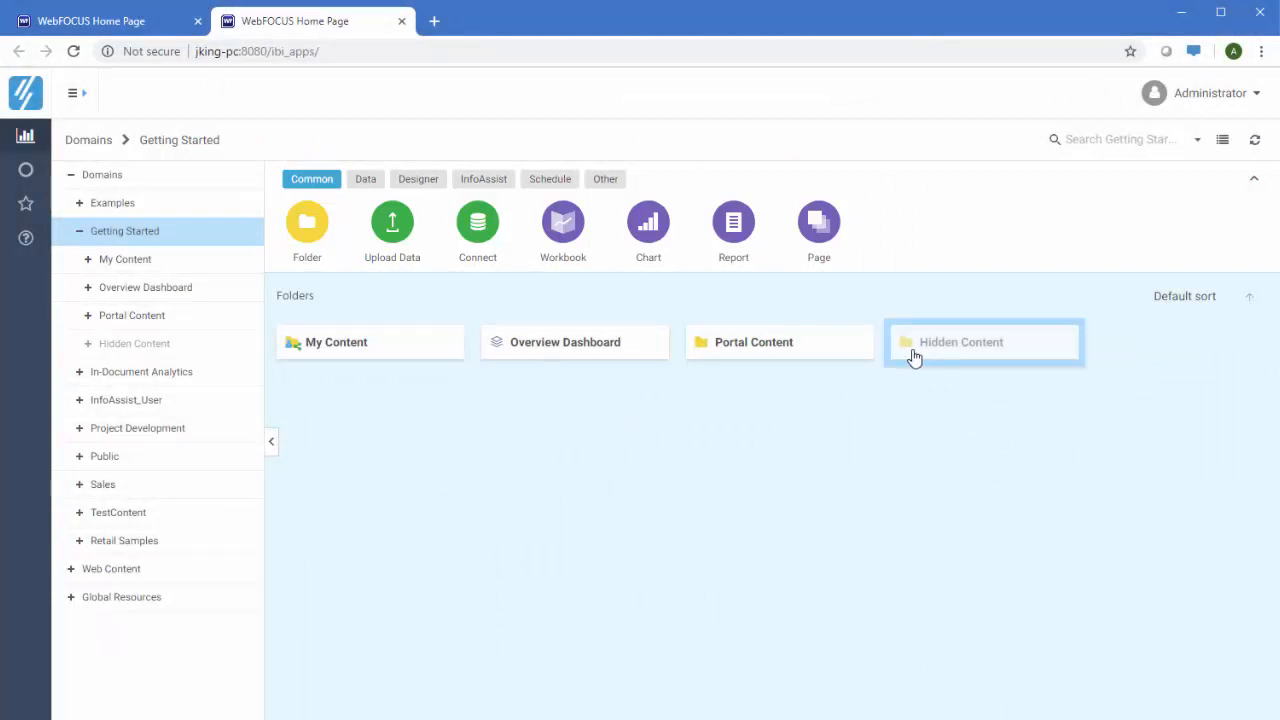
click(79, 145)
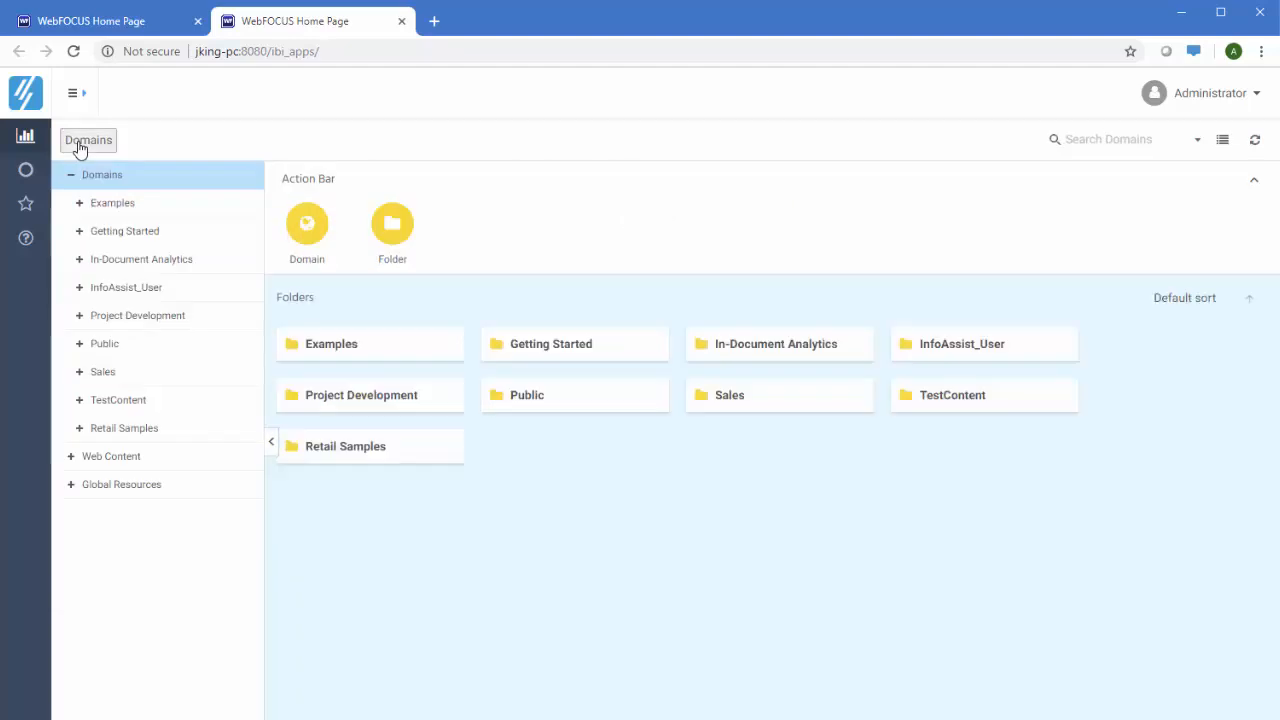
click(1132, 146)
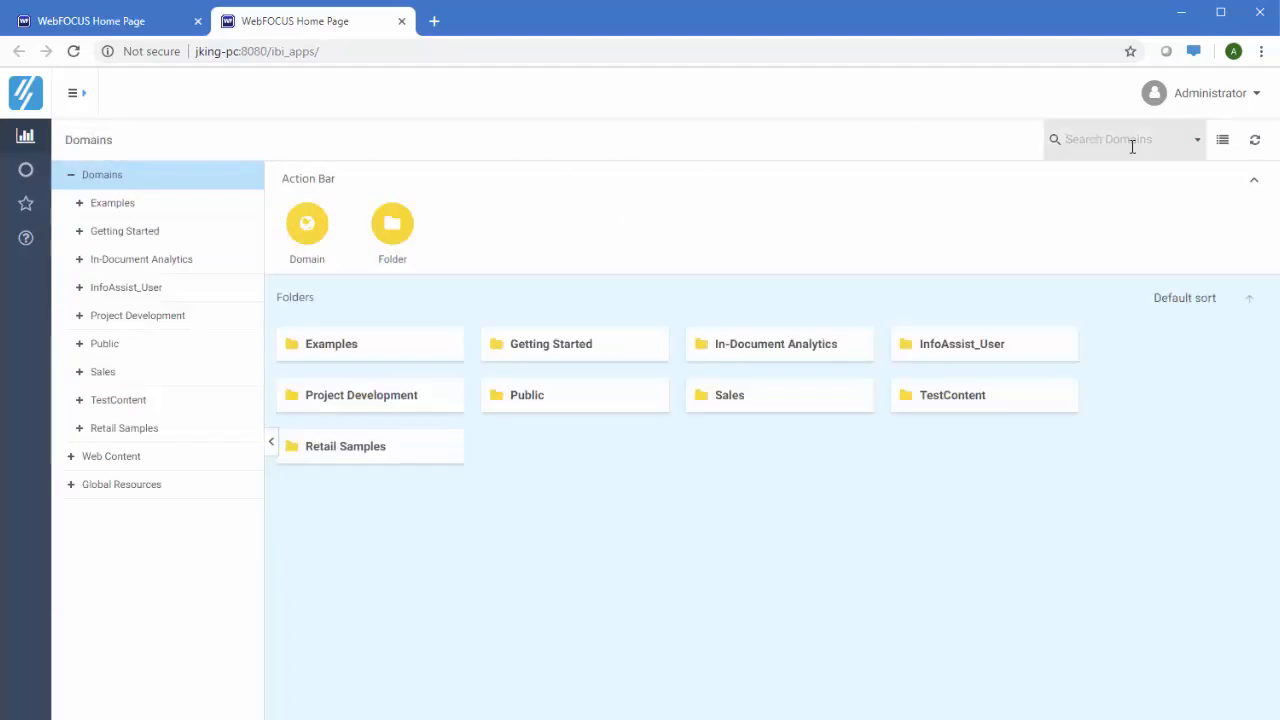
text(sales)
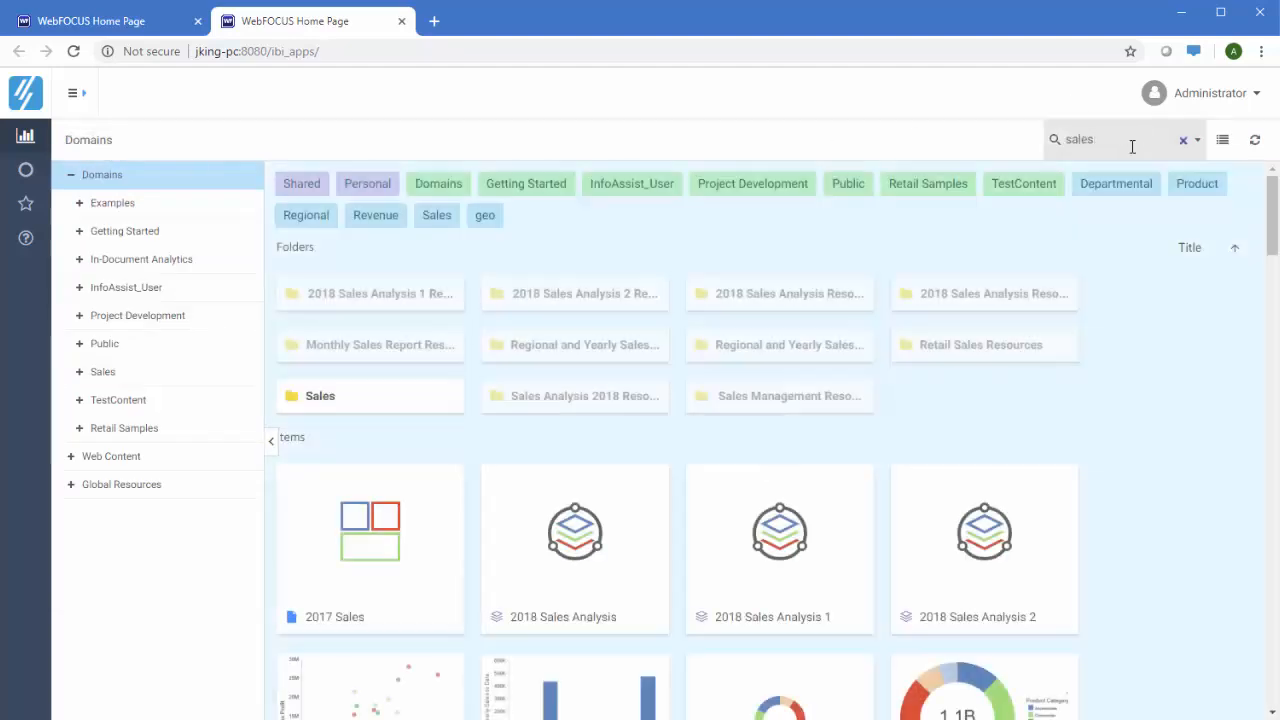
scroll(1135, 298, down, 3)
scroll(1135, 298, down, 2)
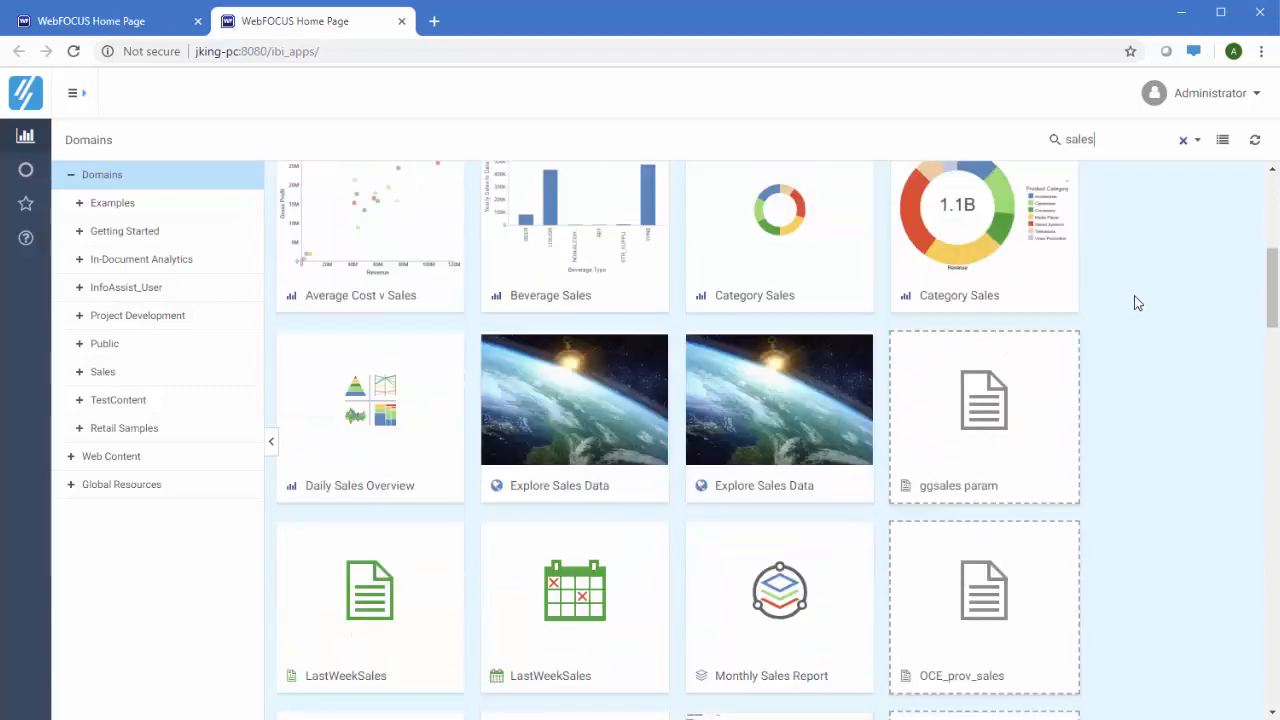
click(1183, 140)
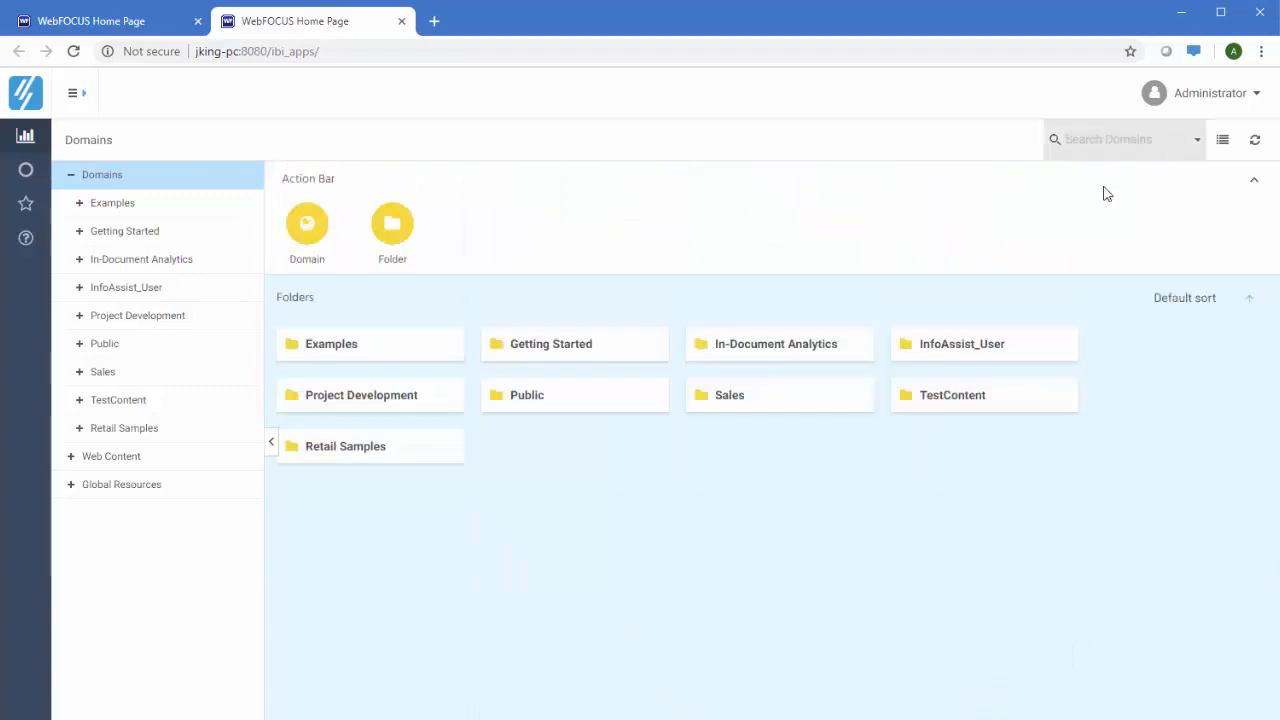
Browse Getting Started's Data, Designer, InfoAssist, Schedule, Other and Common options, then show all portals
click(609, 357)
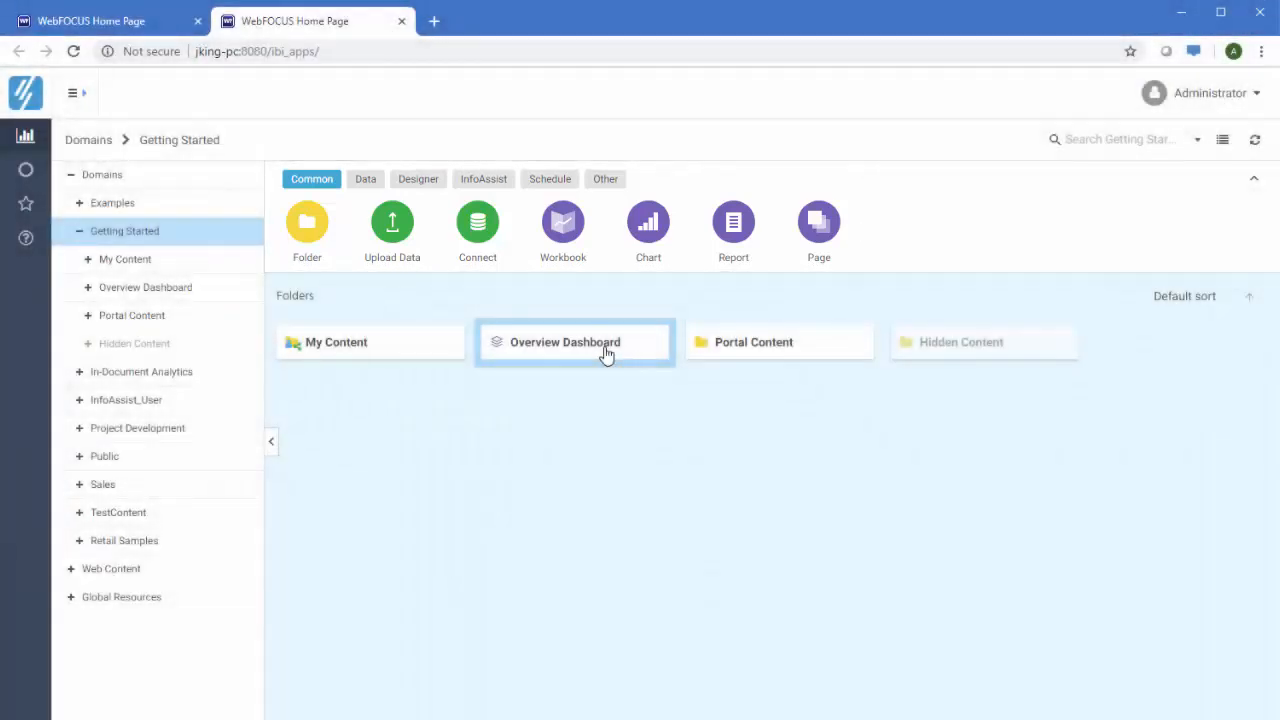
click(365, 178)
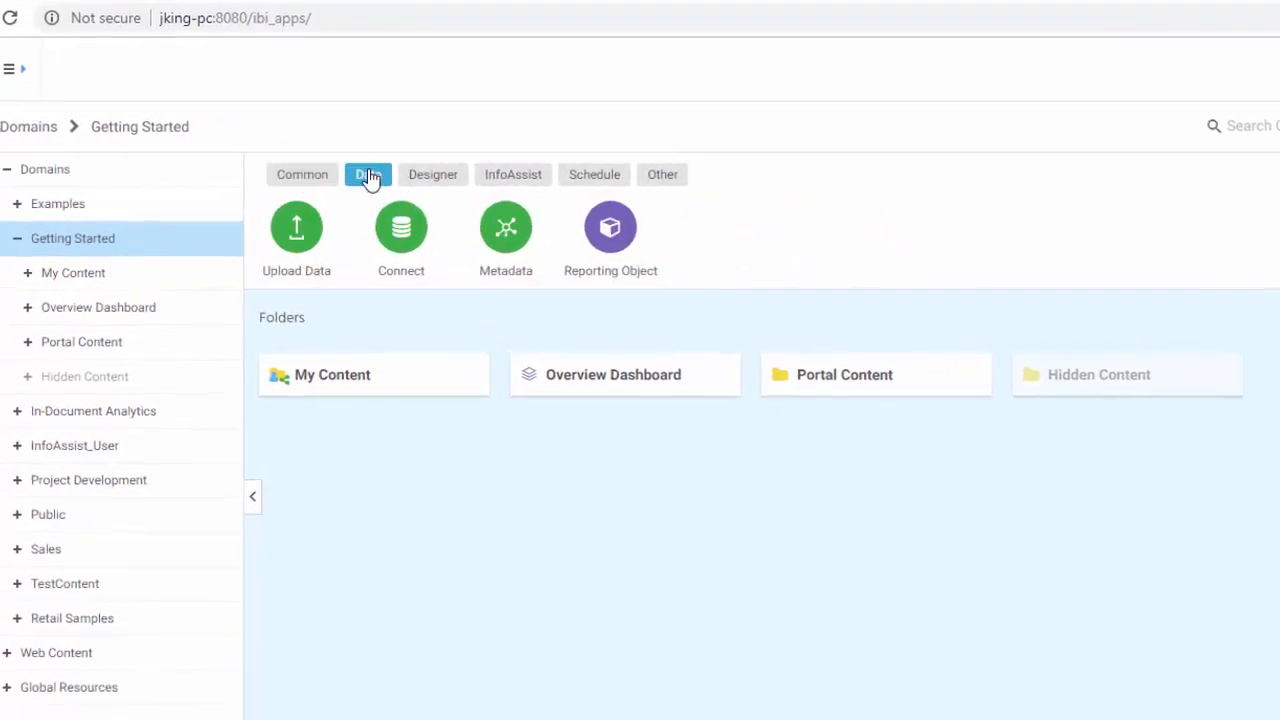
click(427, 178)
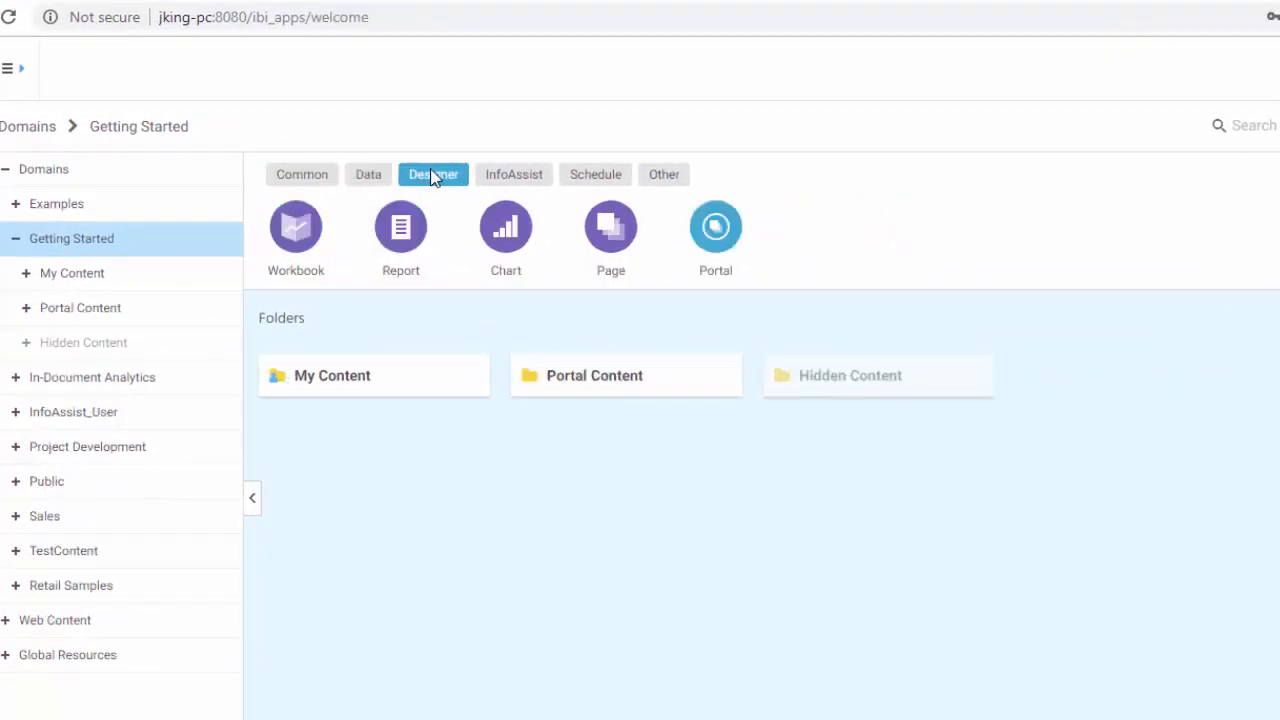
click(506, 177)
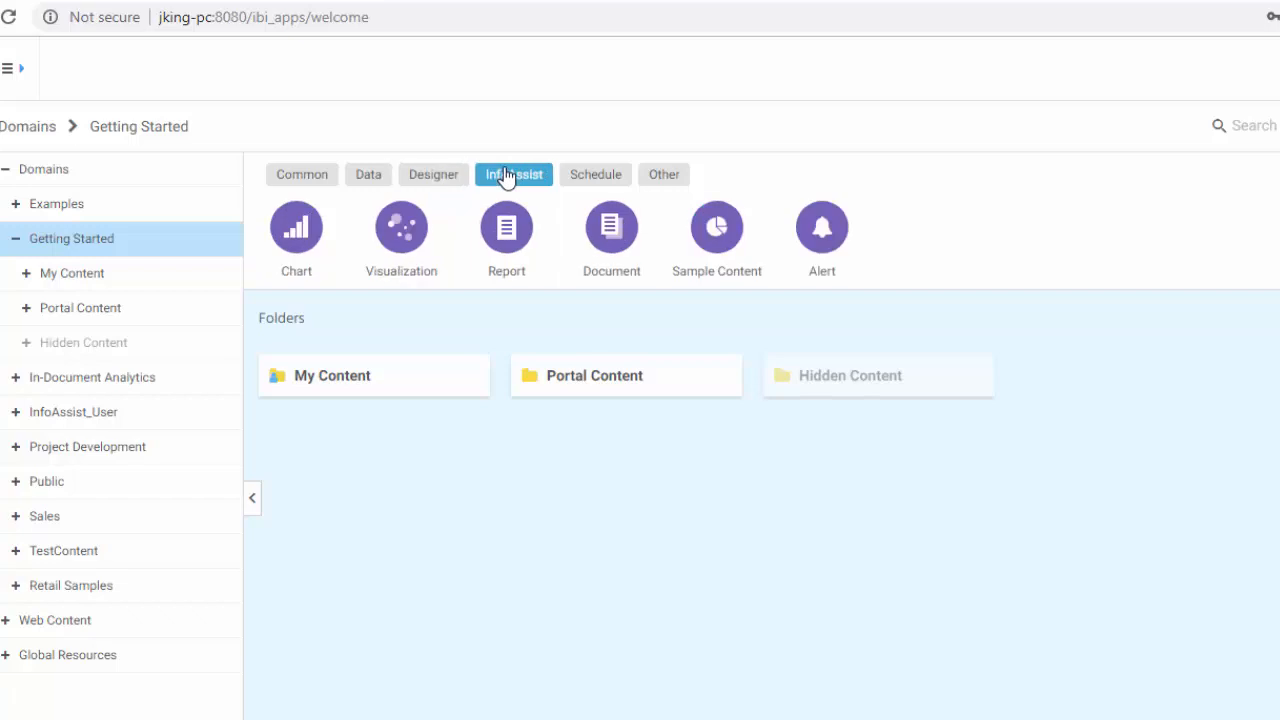
click(607, 186)
click(673, 182)
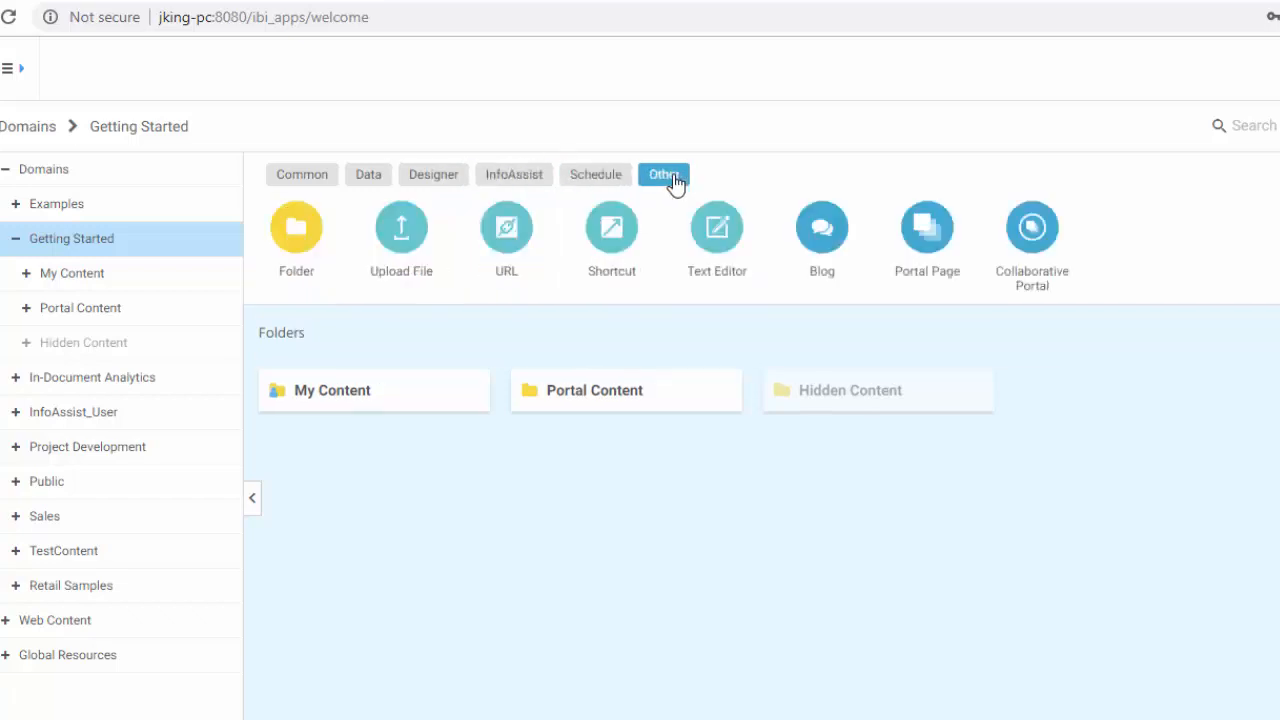
click(288, 174)
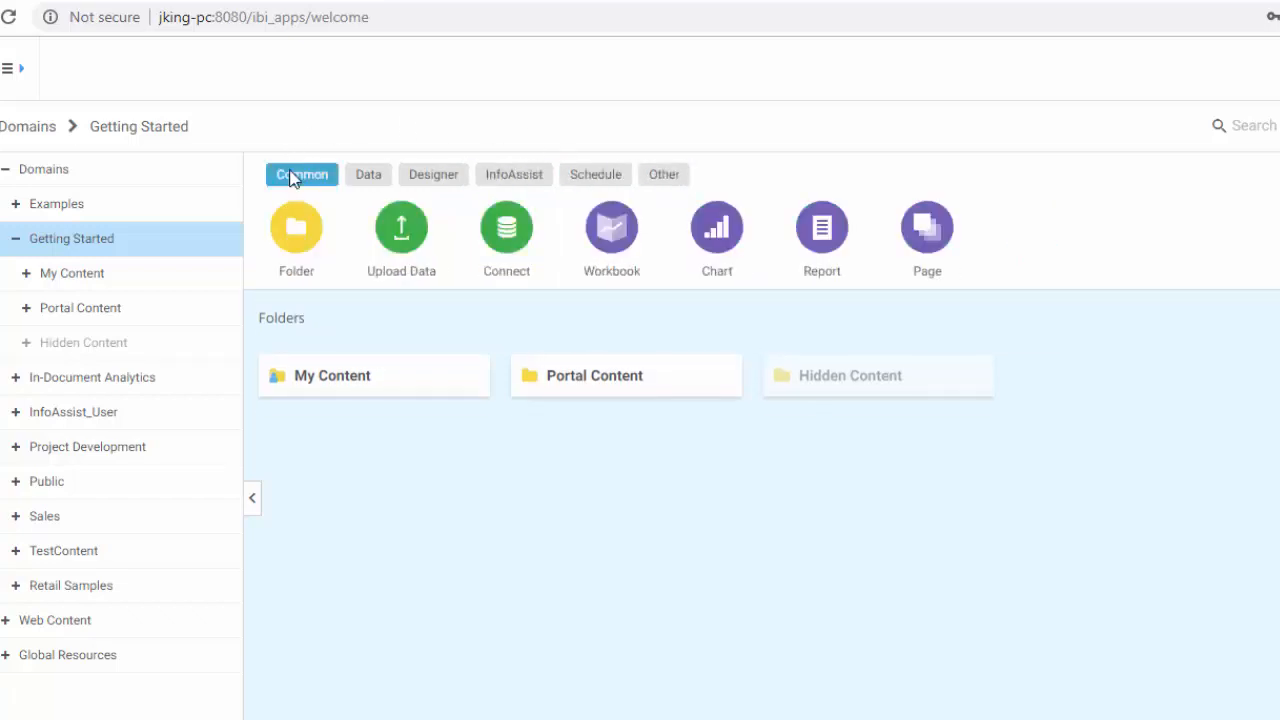
click(25, 172)
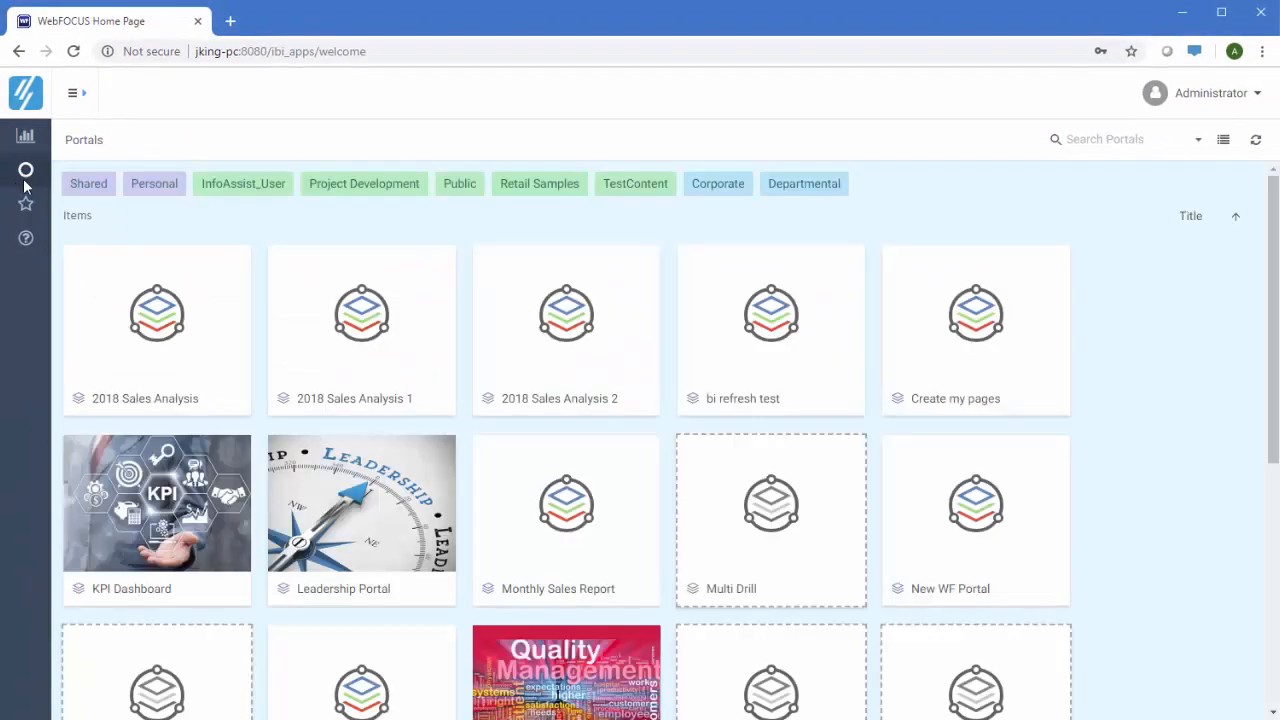
View Favorites, then search all content for Italy
click(28, 207)
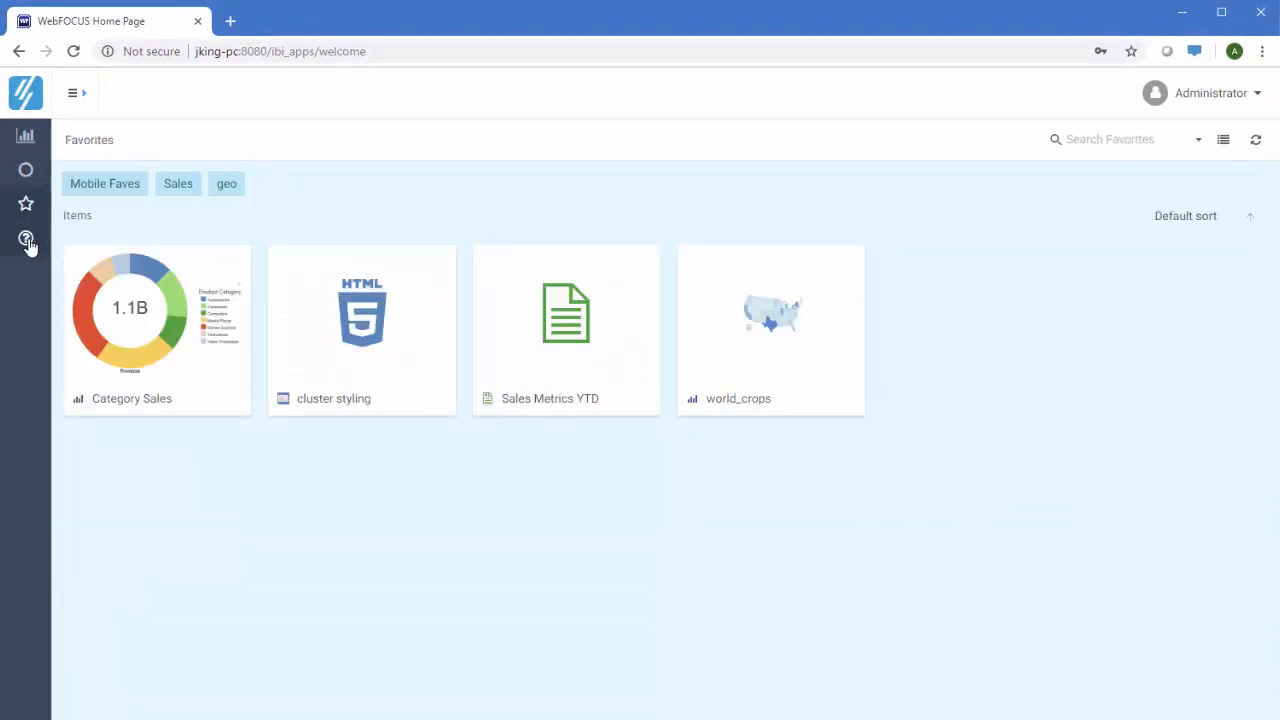
click(28, 242)
text(Italy)
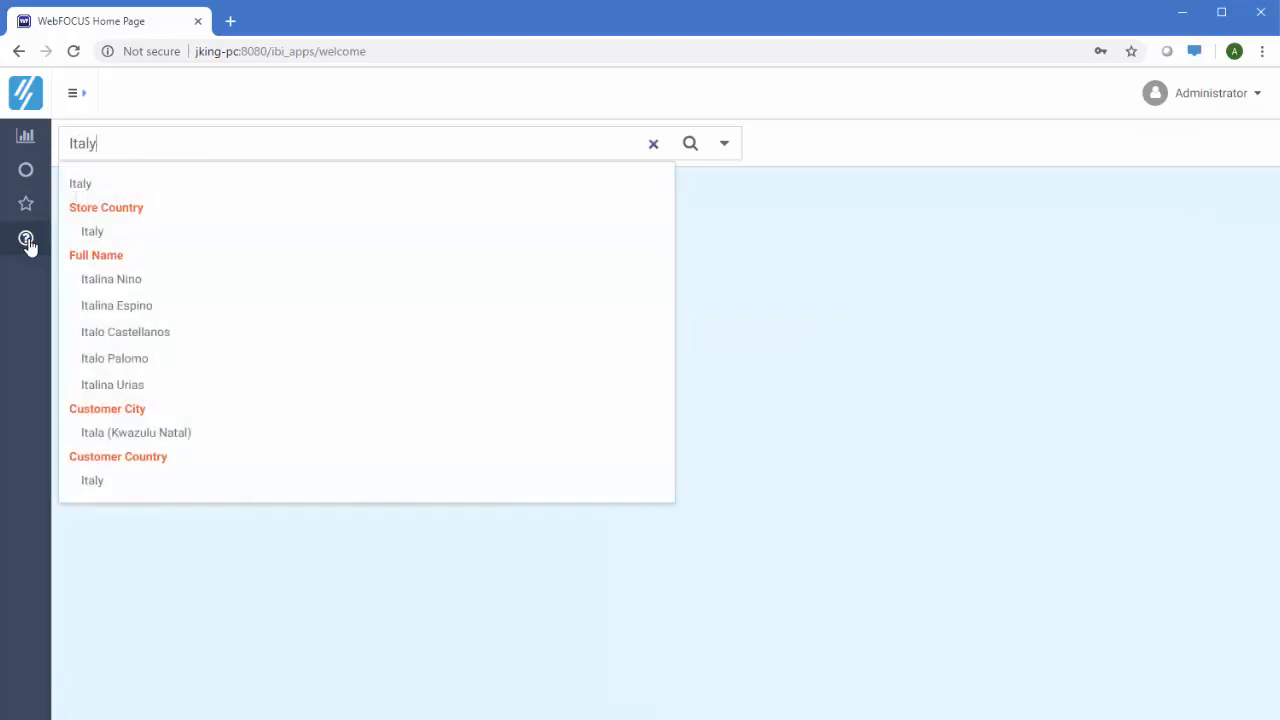
click(97, 232)
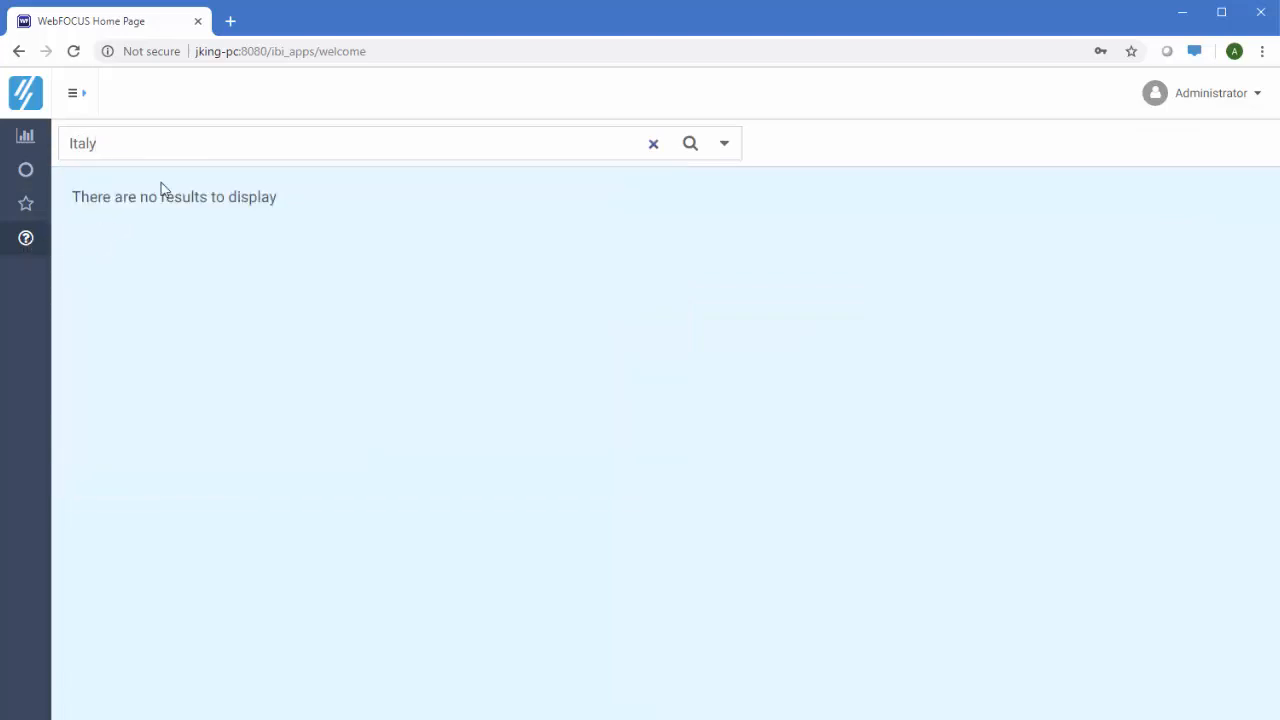
click(690, 143)
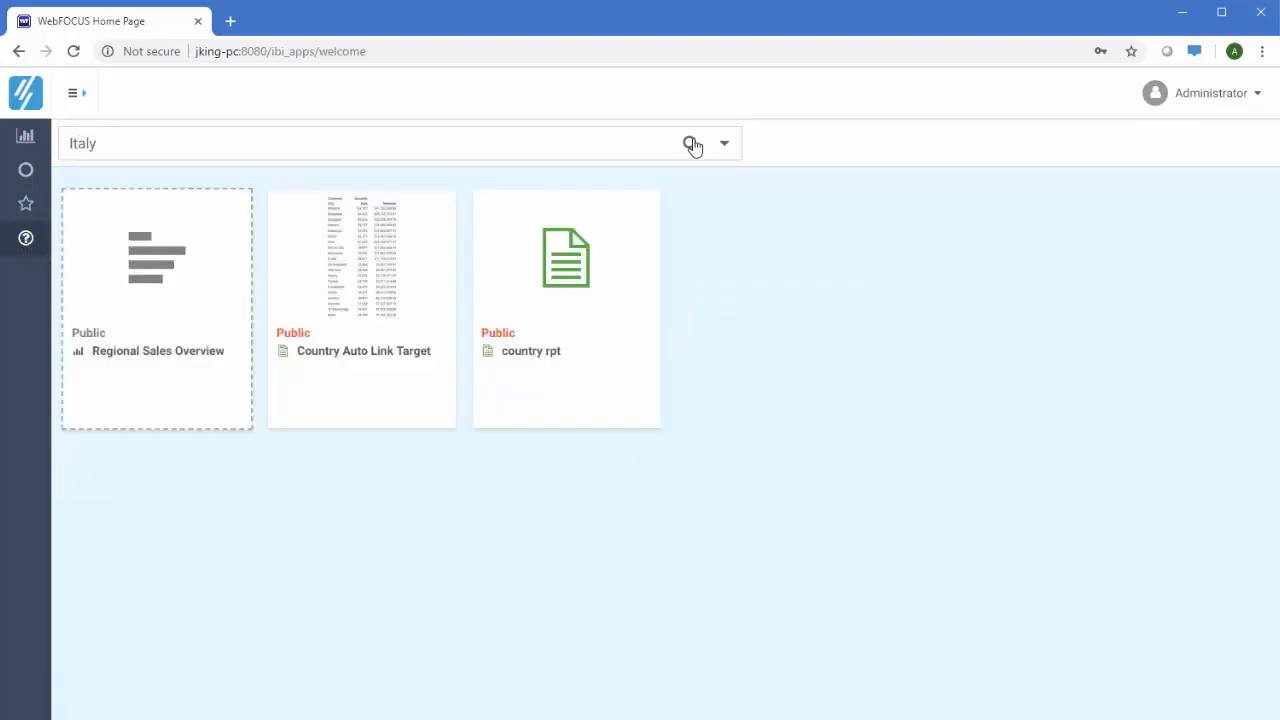
Look over the Administrator menu's Tools and Help submenus and return to the Domains view
click(1168, 97)
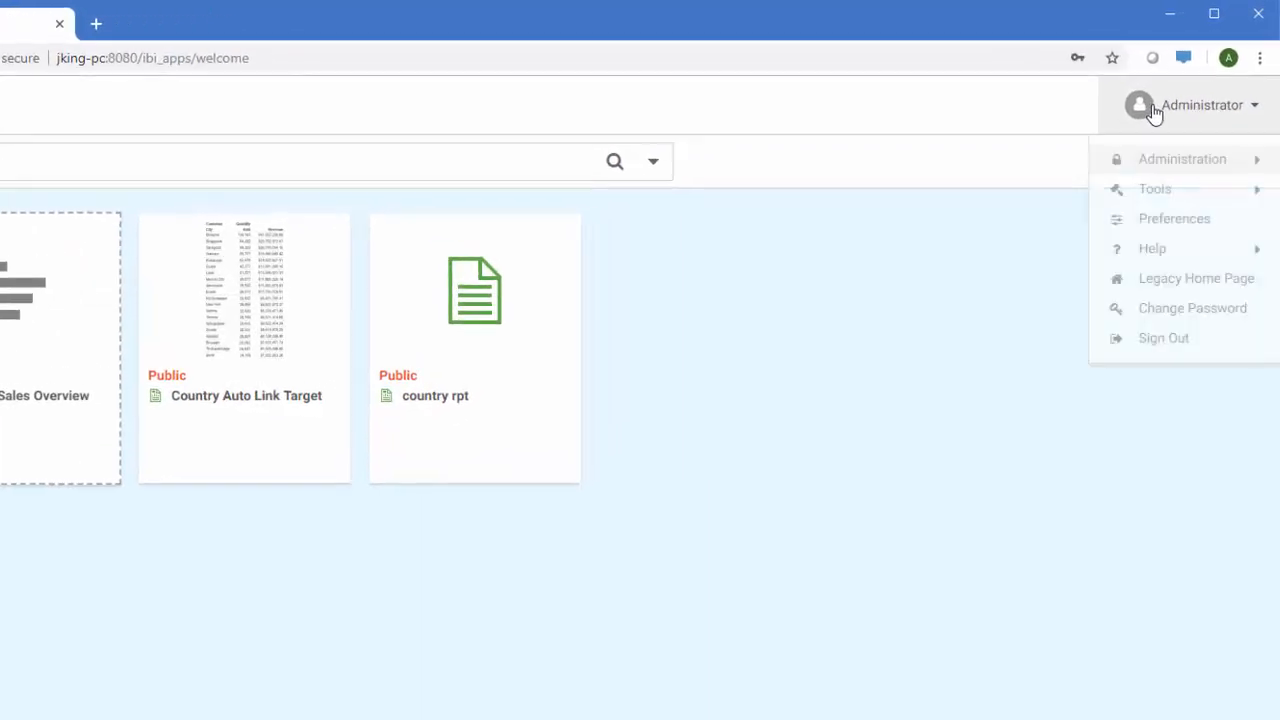
mouse_move(1150, 193)
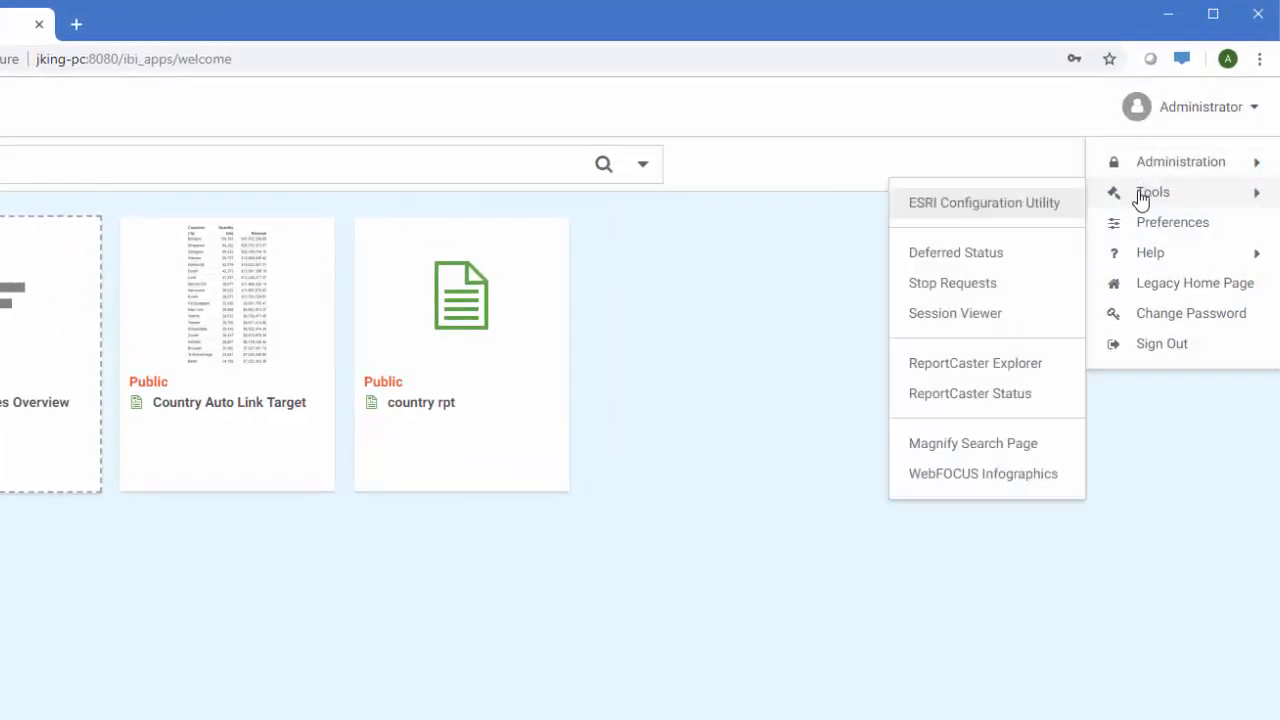
mouse_move(1147, 256)
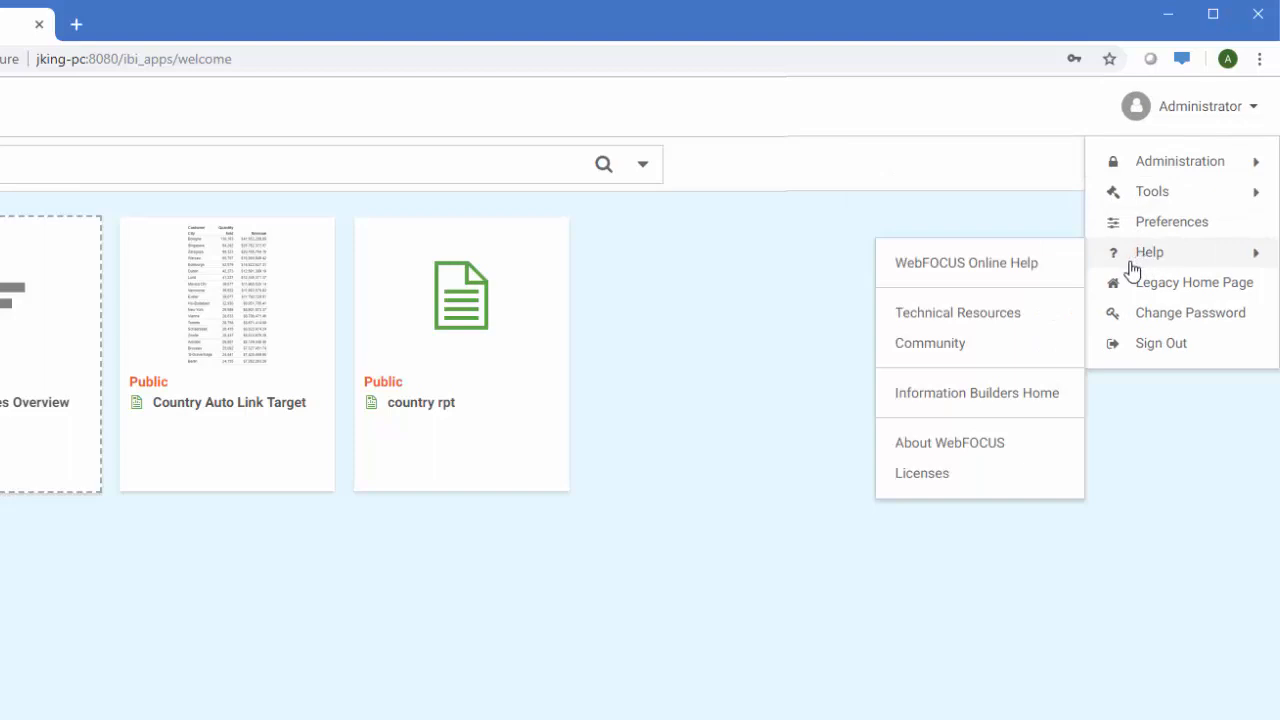
click(797, 277)
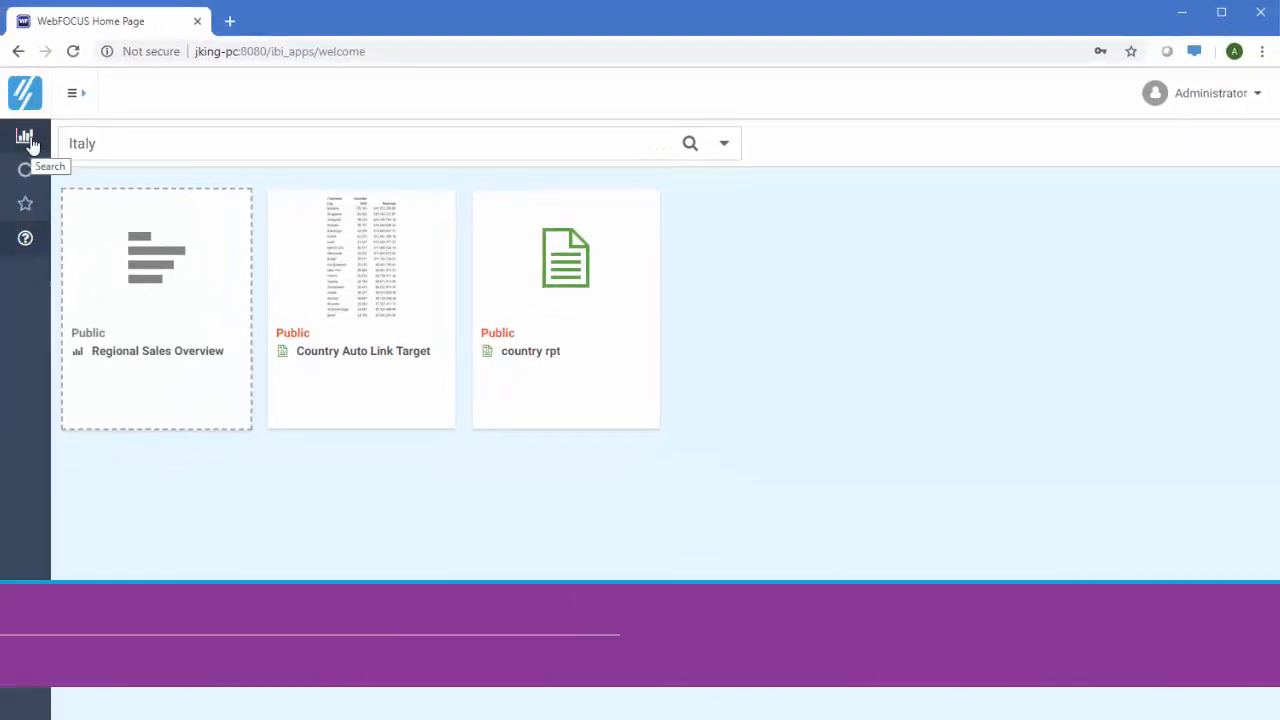
click(30, 145)
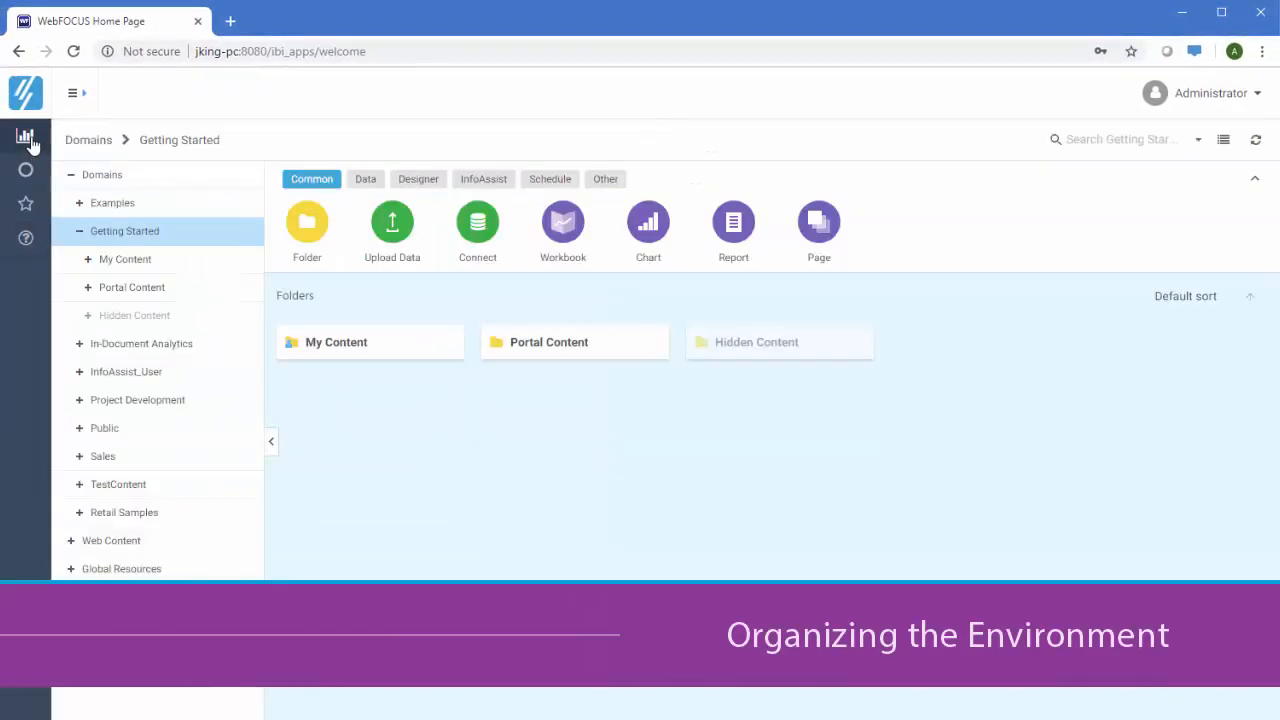
Select Project Development and open Security Center from Administrator > Administration
click(146, 412)
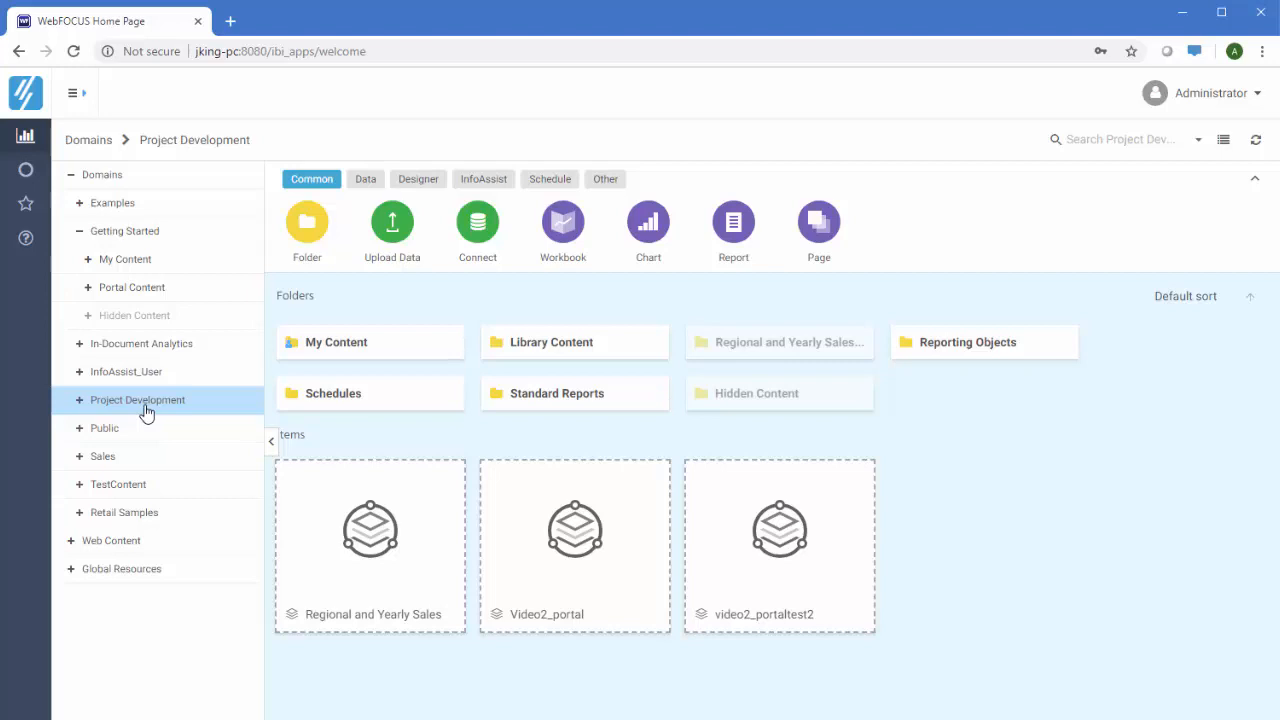
click(1172, 102)
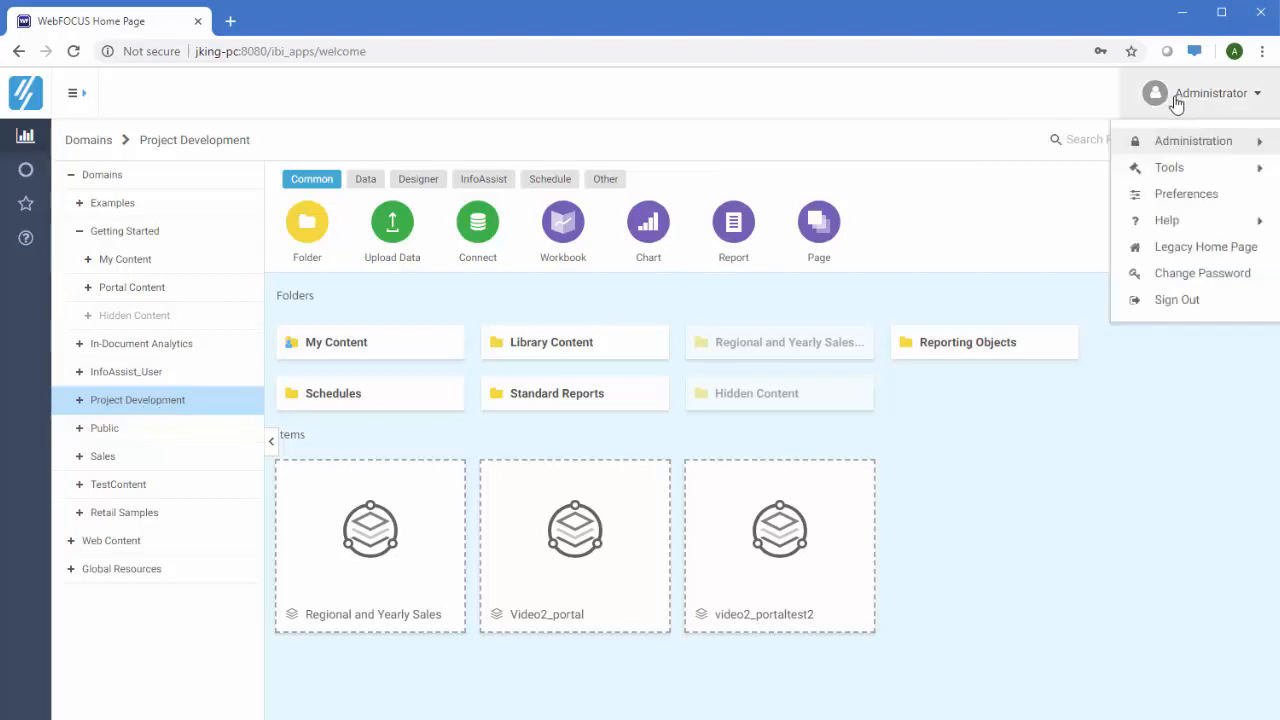
mouse_move(1167, 142)
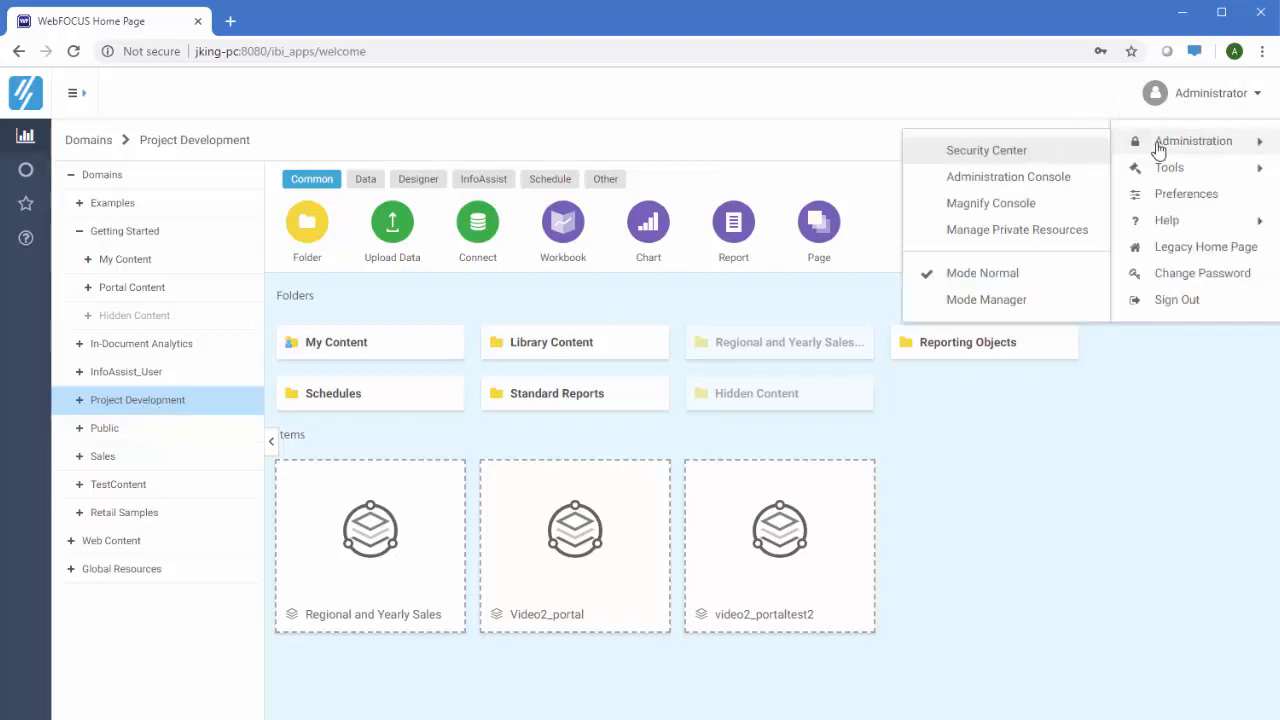
click(1040, 152)
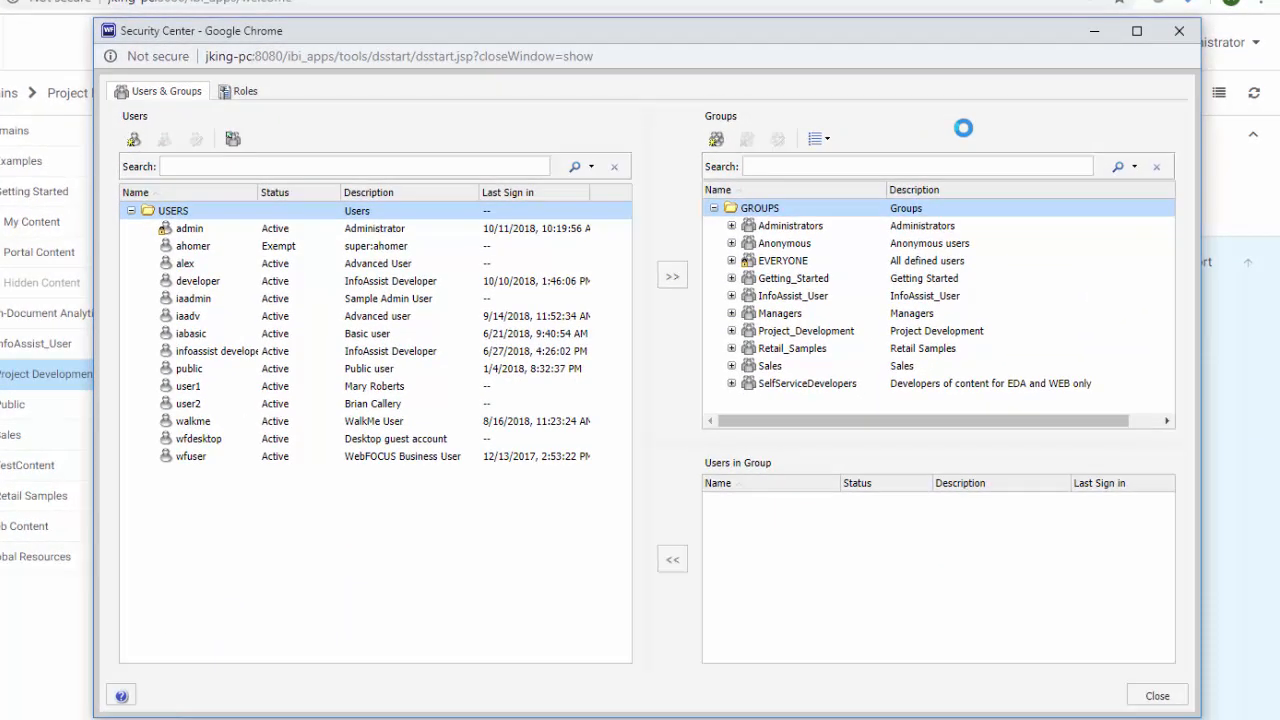
Select two users and show the members of the AdvancedUsers group under Getting_Started
click(195, 265)
ctrl+click(533, 284)
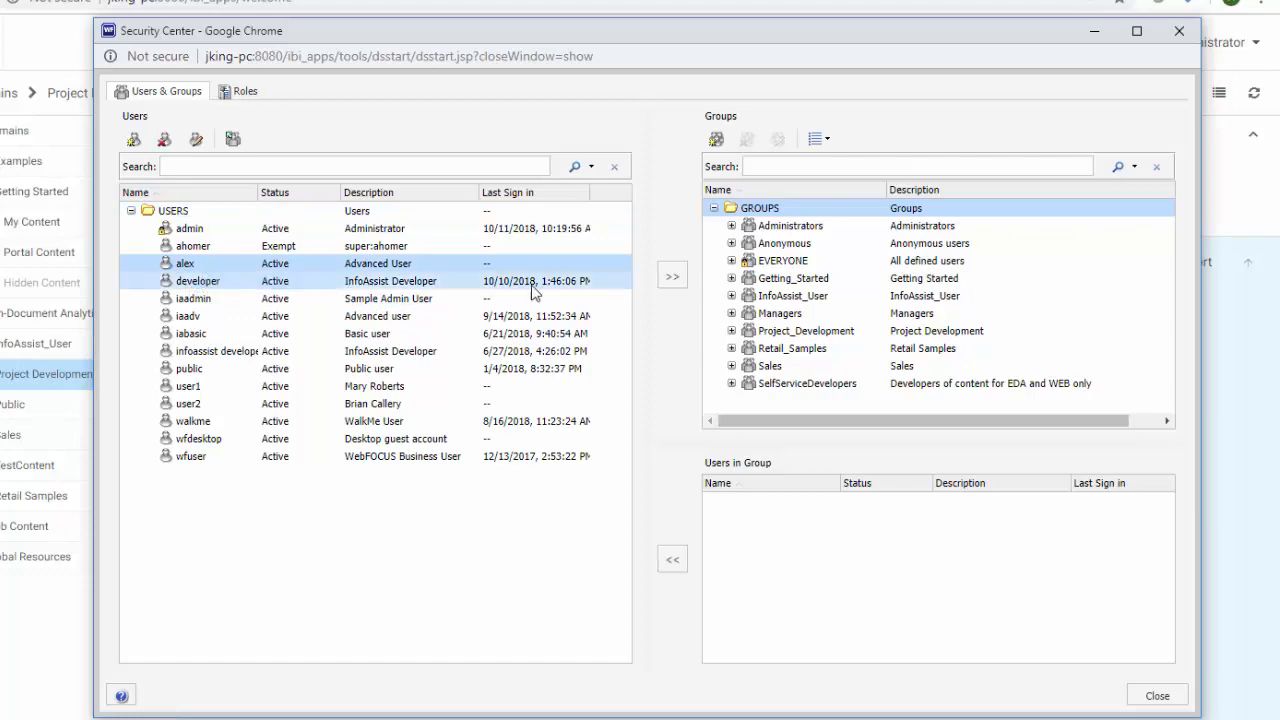
click(748, 279)
click(731, 279)
click(805, 313)
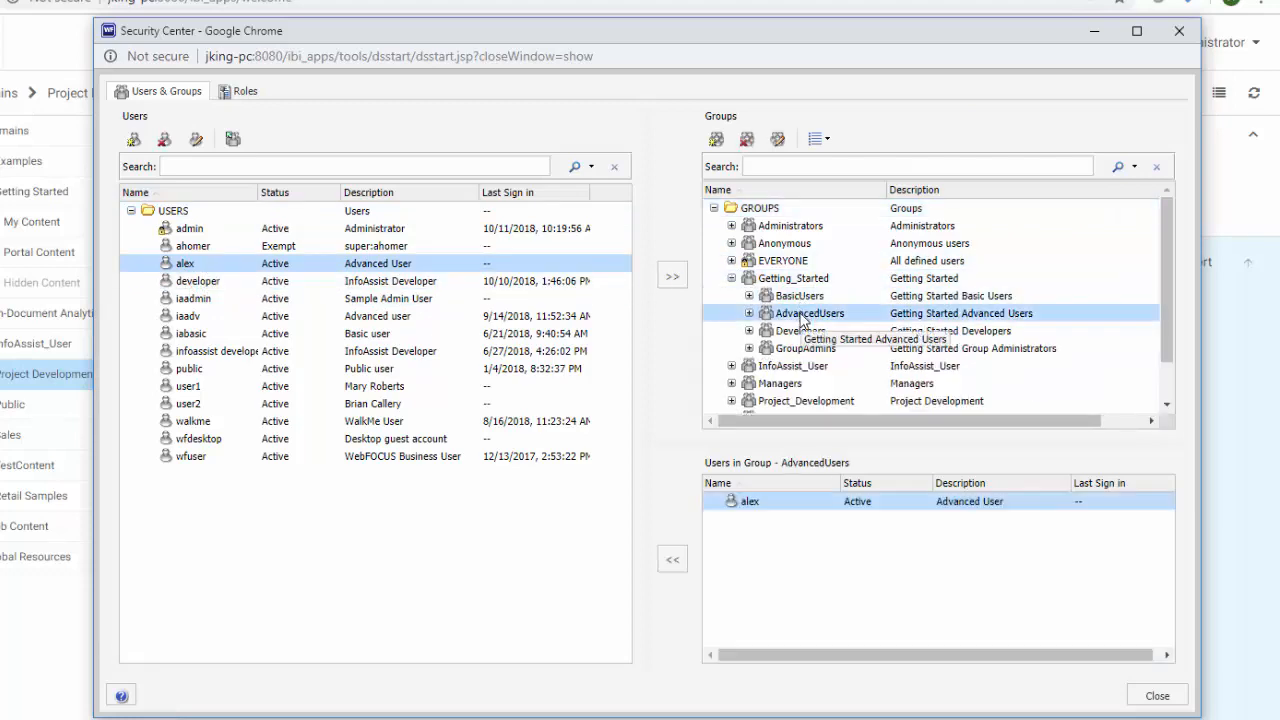
Review the list of security roles and close the Security Center
click(244, 94)
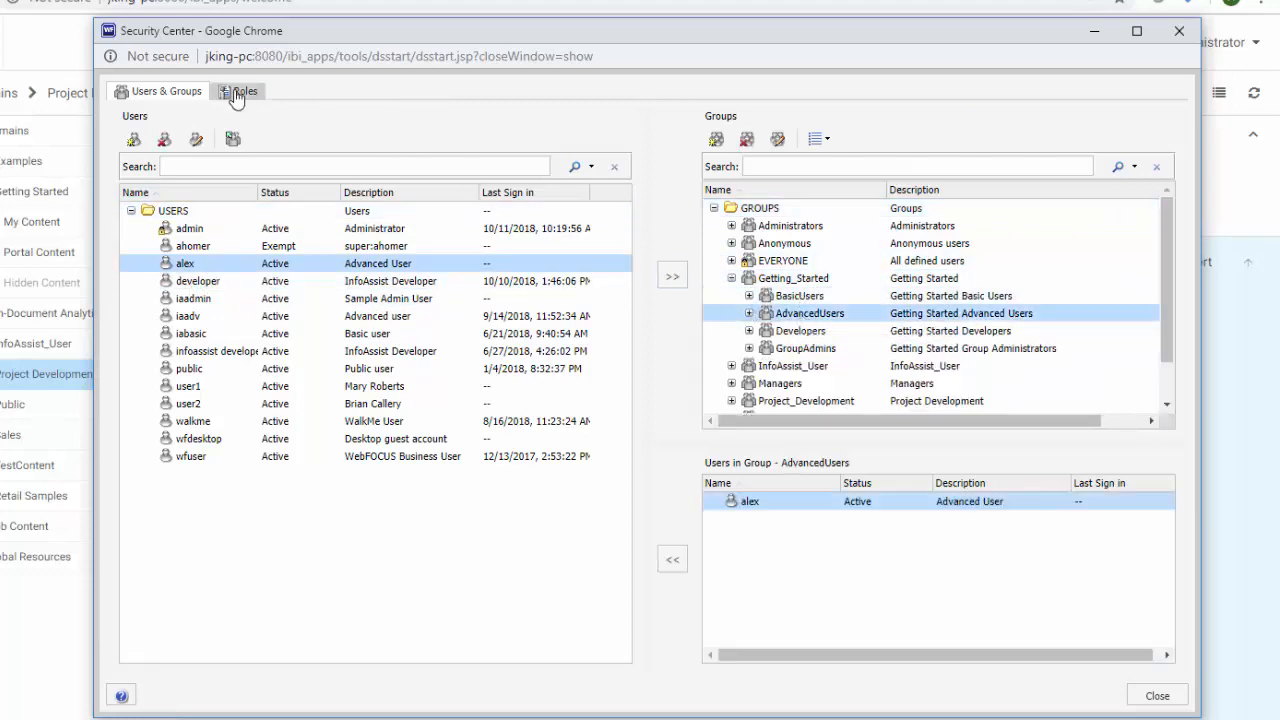
scroll(390, 280, down, 6)
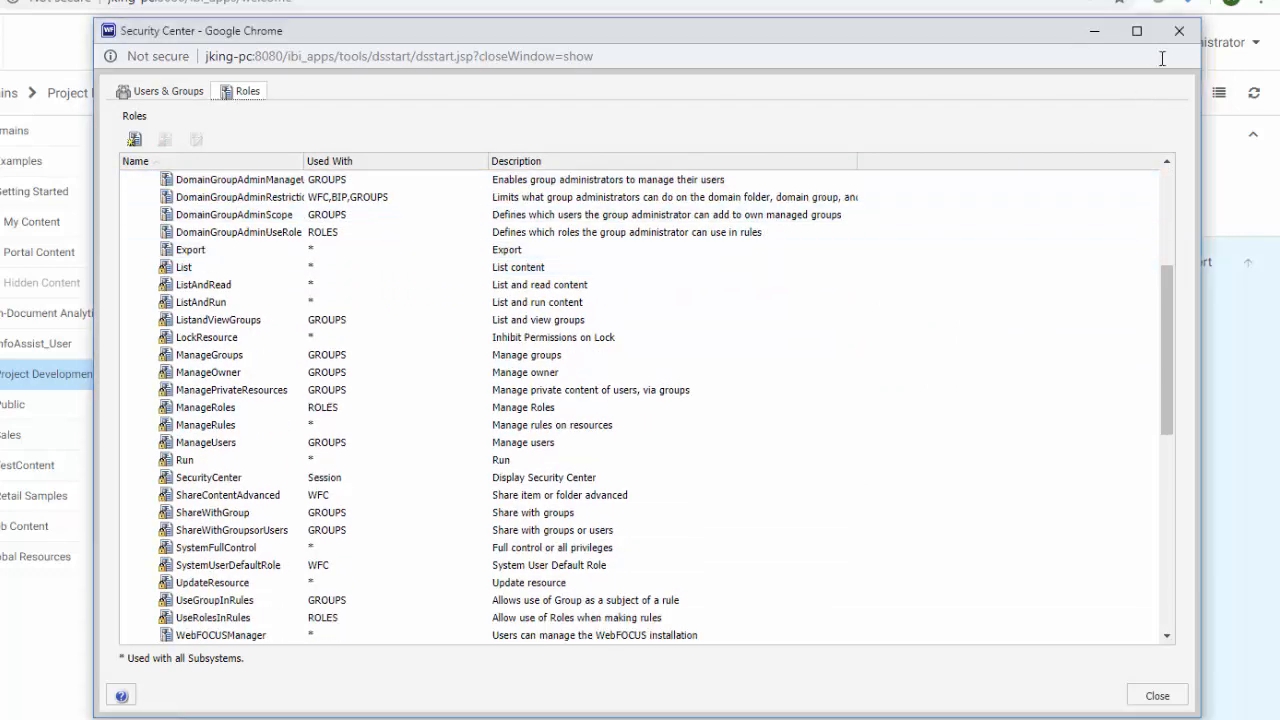
click(1179, 31)
right_click(778, 508)
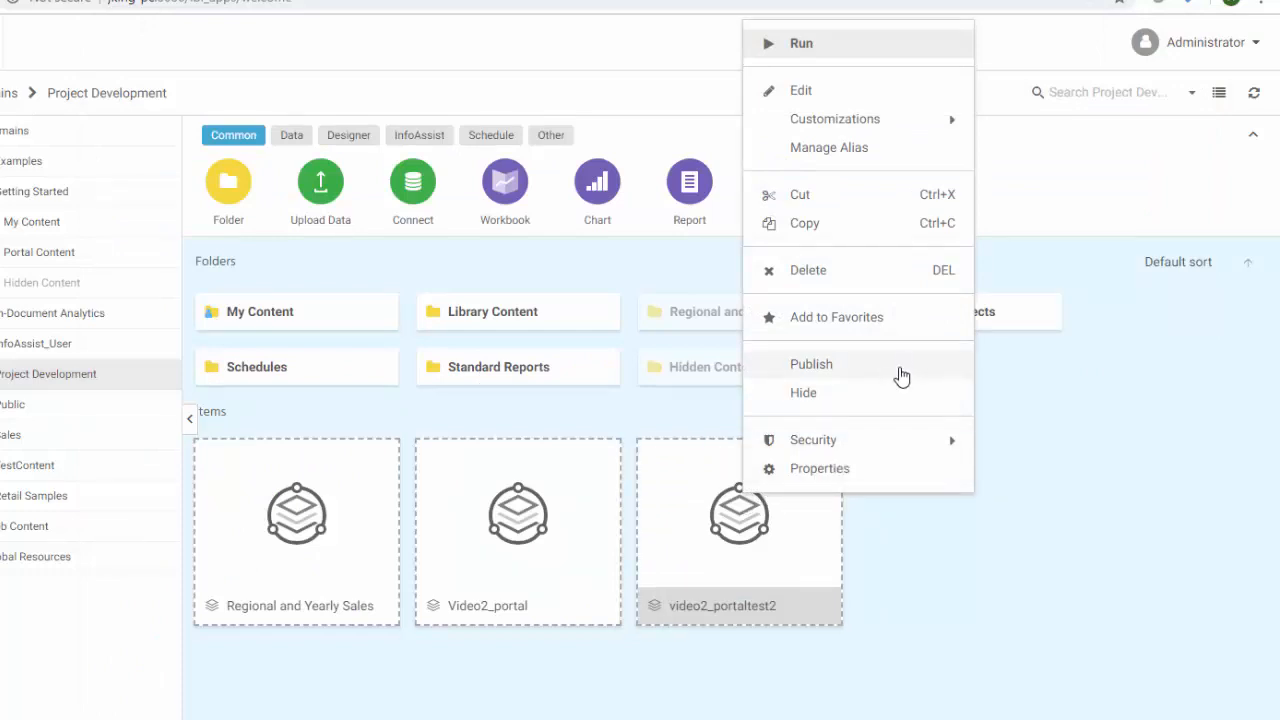
Browse My Content, view the vid2 chart2 actions, then return to the Getting Started domain
click(1038, 471)
double_click(331, 326)
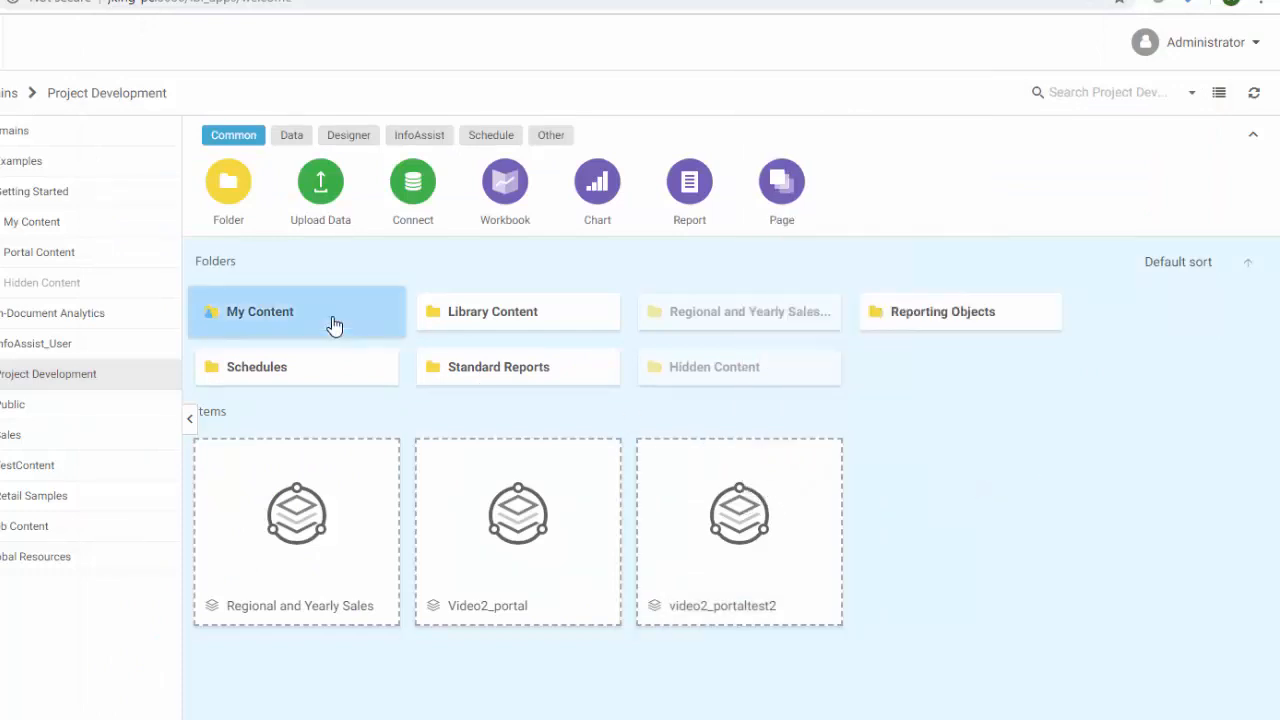
scroll(331, 330, down, 3)
right_click(329, 388)
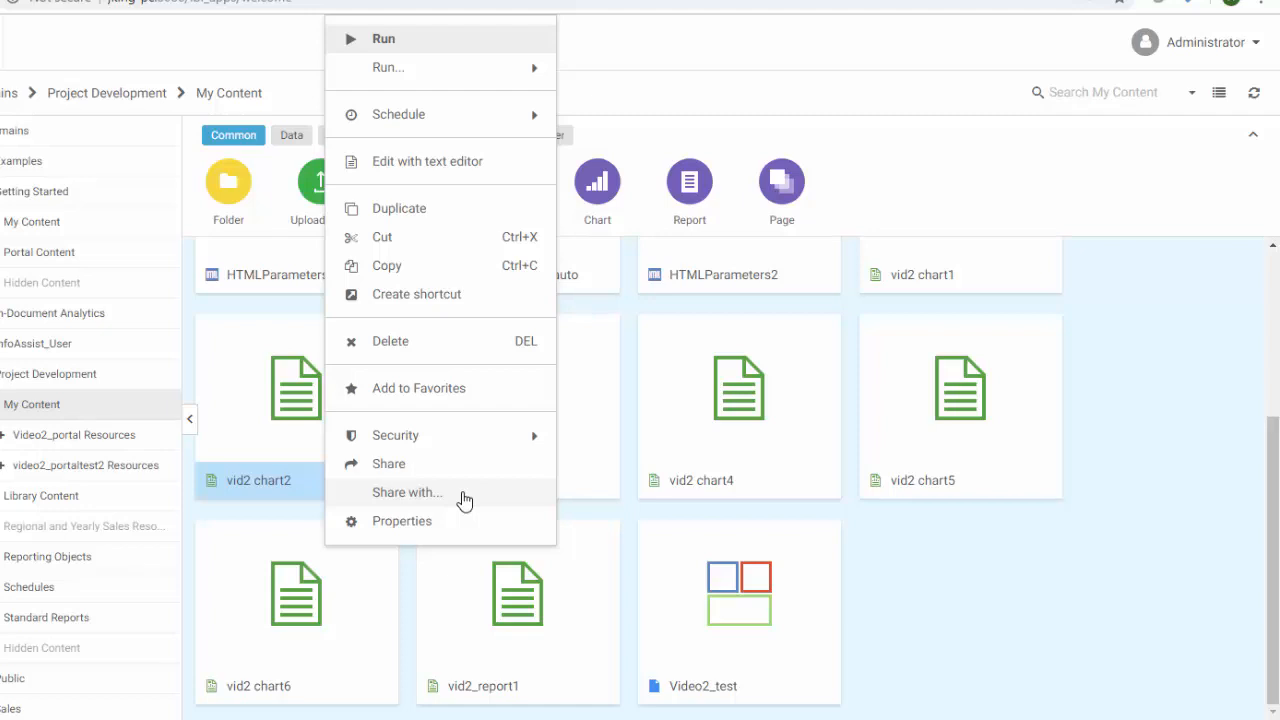
click(954, 624)
click(100, 195)
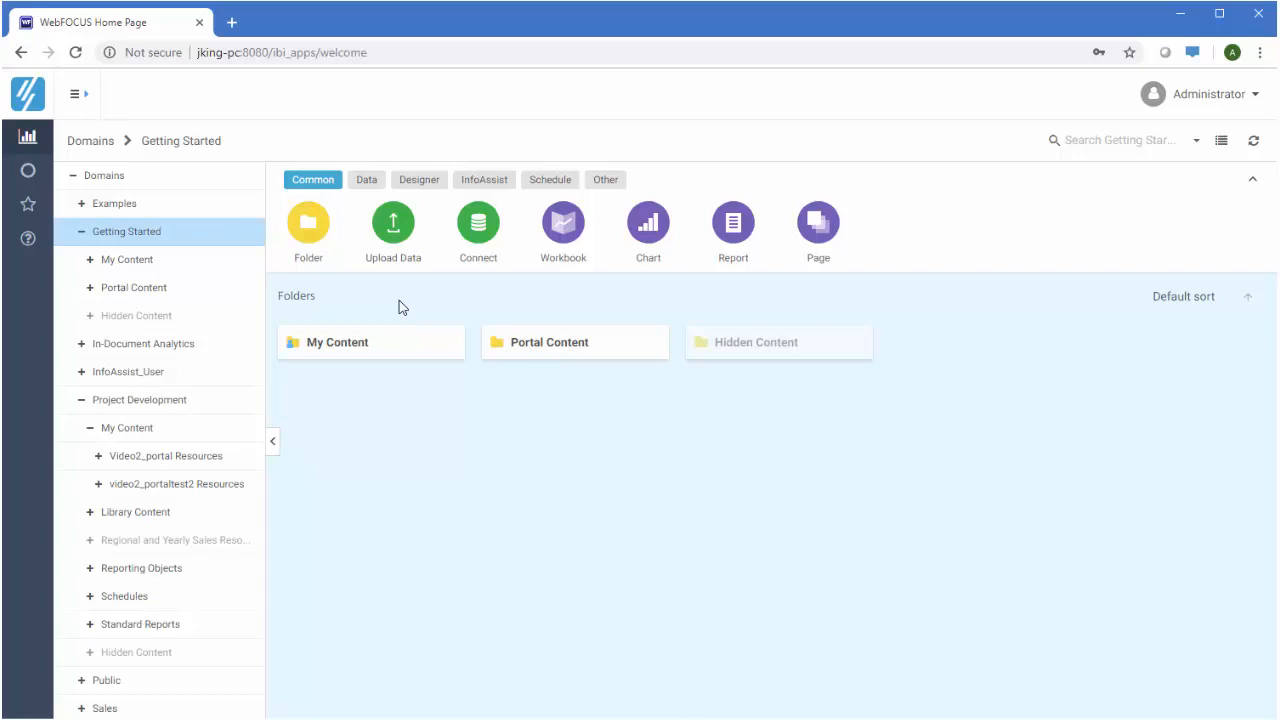
Upload the Excel sample file join_demo.xlsx
click(394, 237)
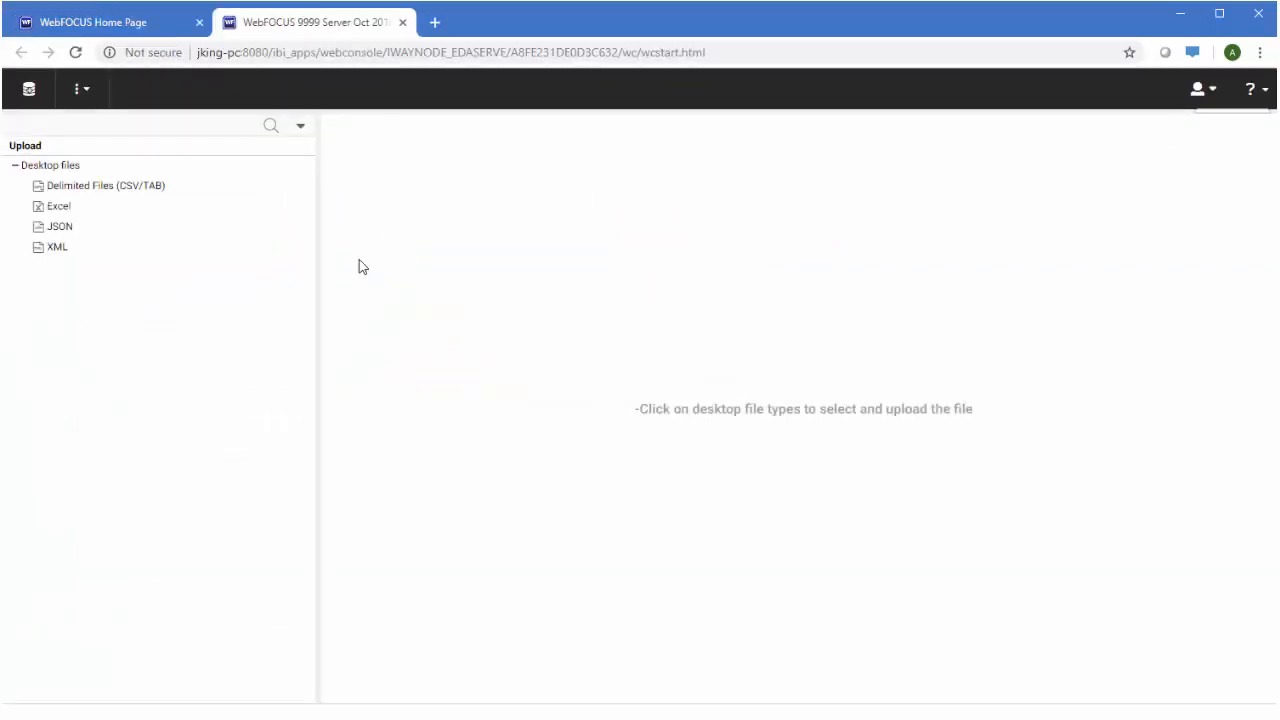
click(90, 210)
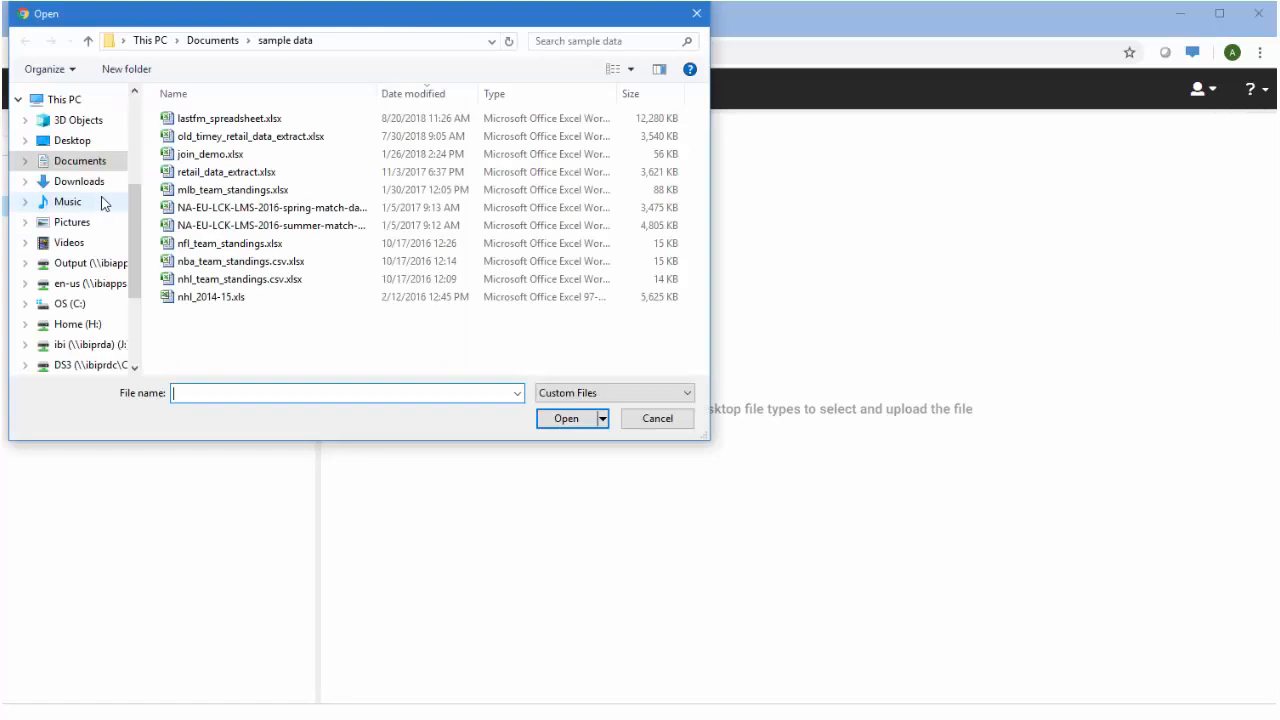
click(216, 157)
click(565, 418)
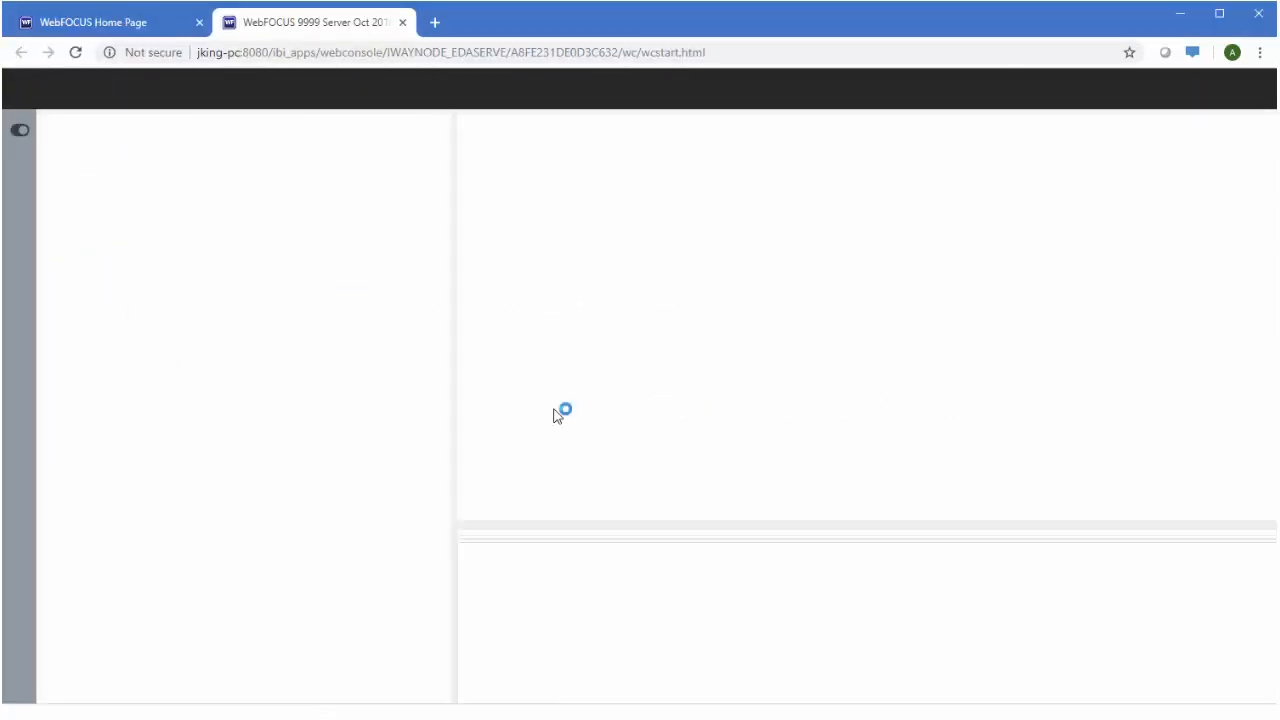
Join the sales and customer worksheets and move Gender above Email Address
drag(475, 285, 695, 194)
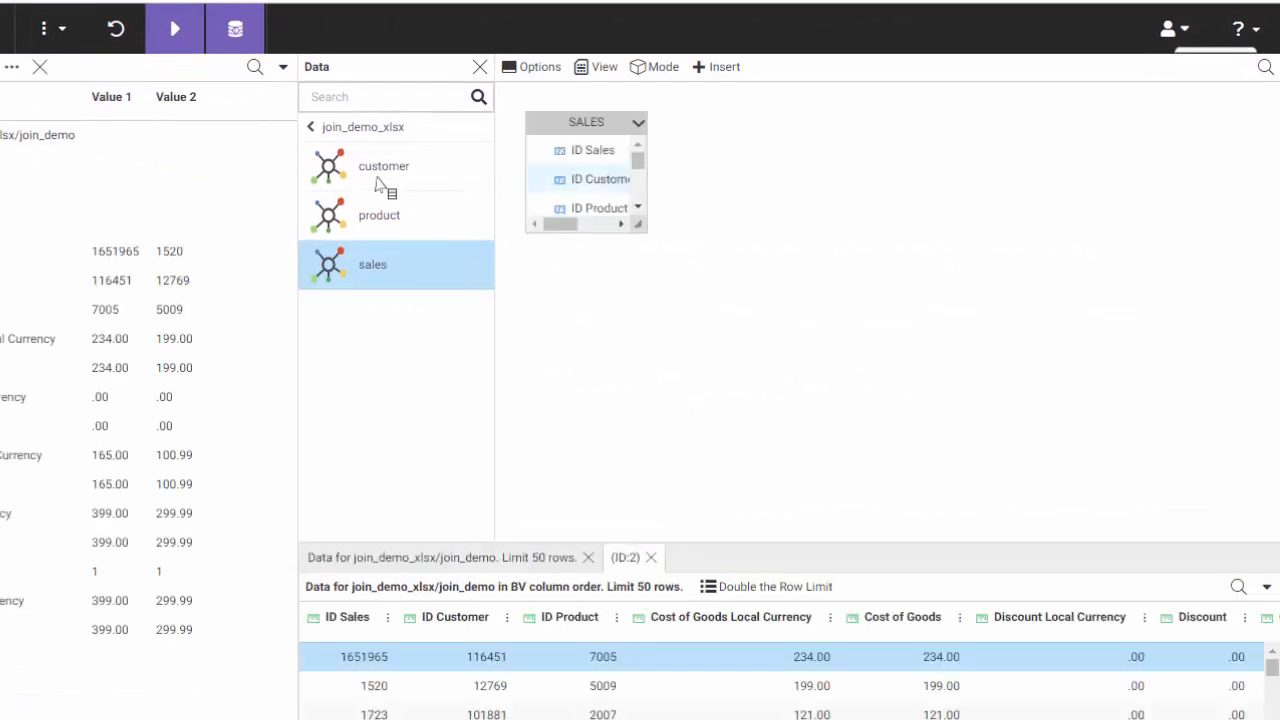
drag(340, 180, 590, 132)
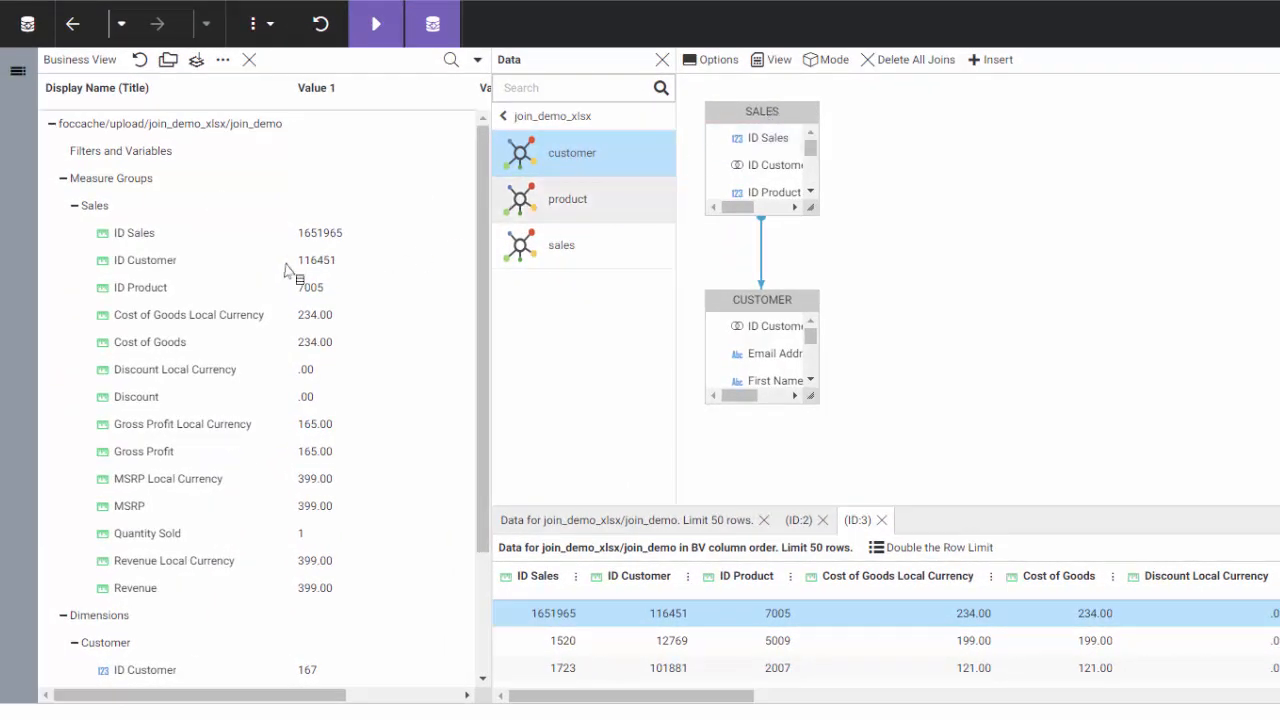
scroll(286, 271, down, 3)
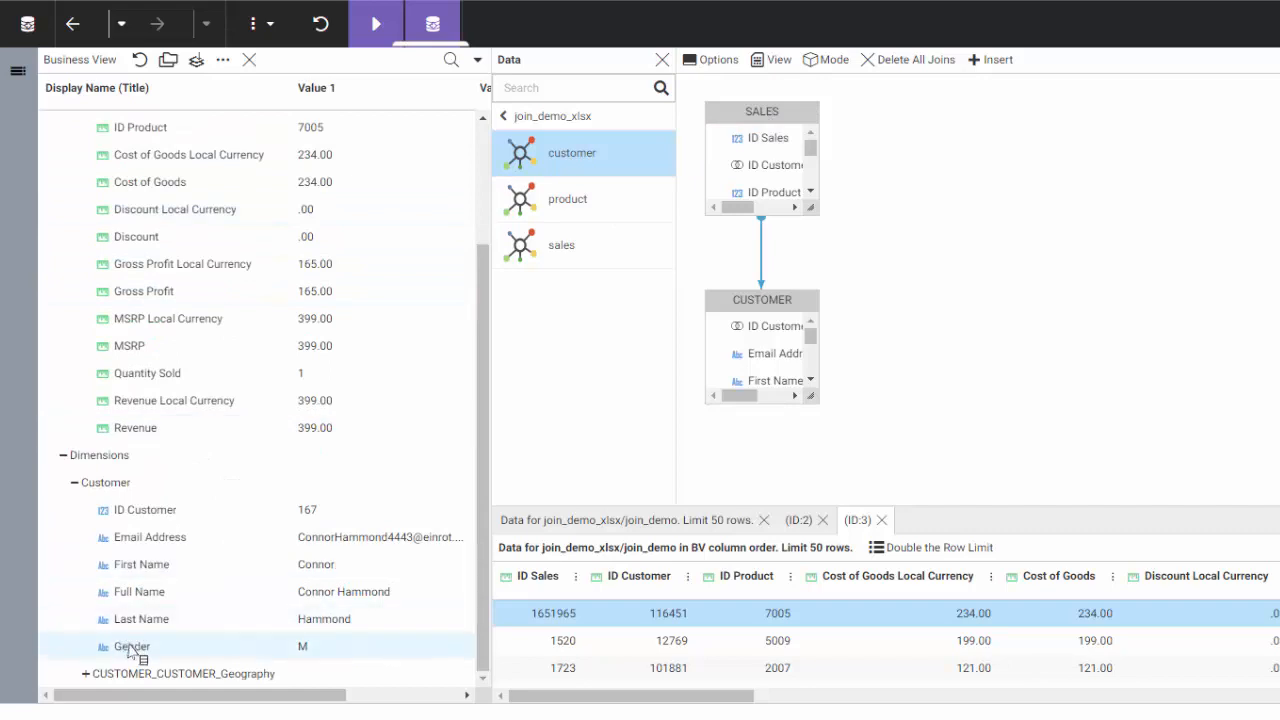
drag(138, 646, 171, 523)
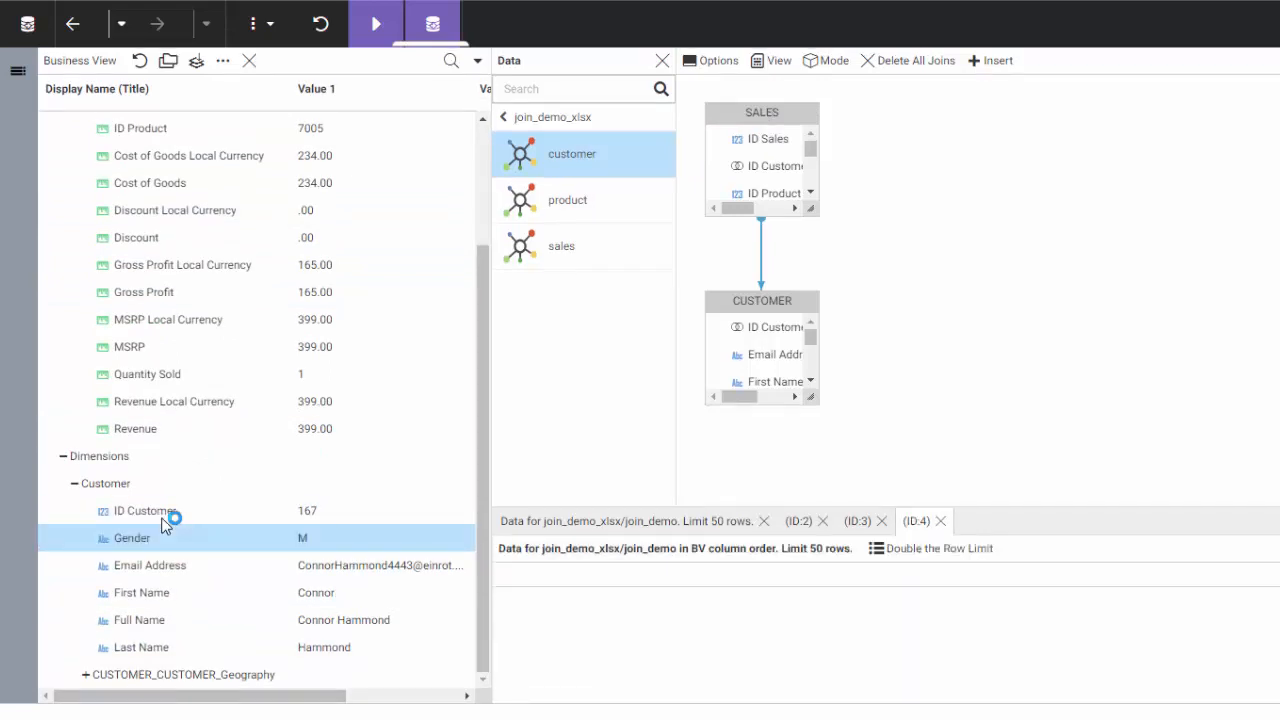
click(86, 674)
Inspect the Quantity Sold measure's options without changing anything
scroll(166, 560, down, 3)
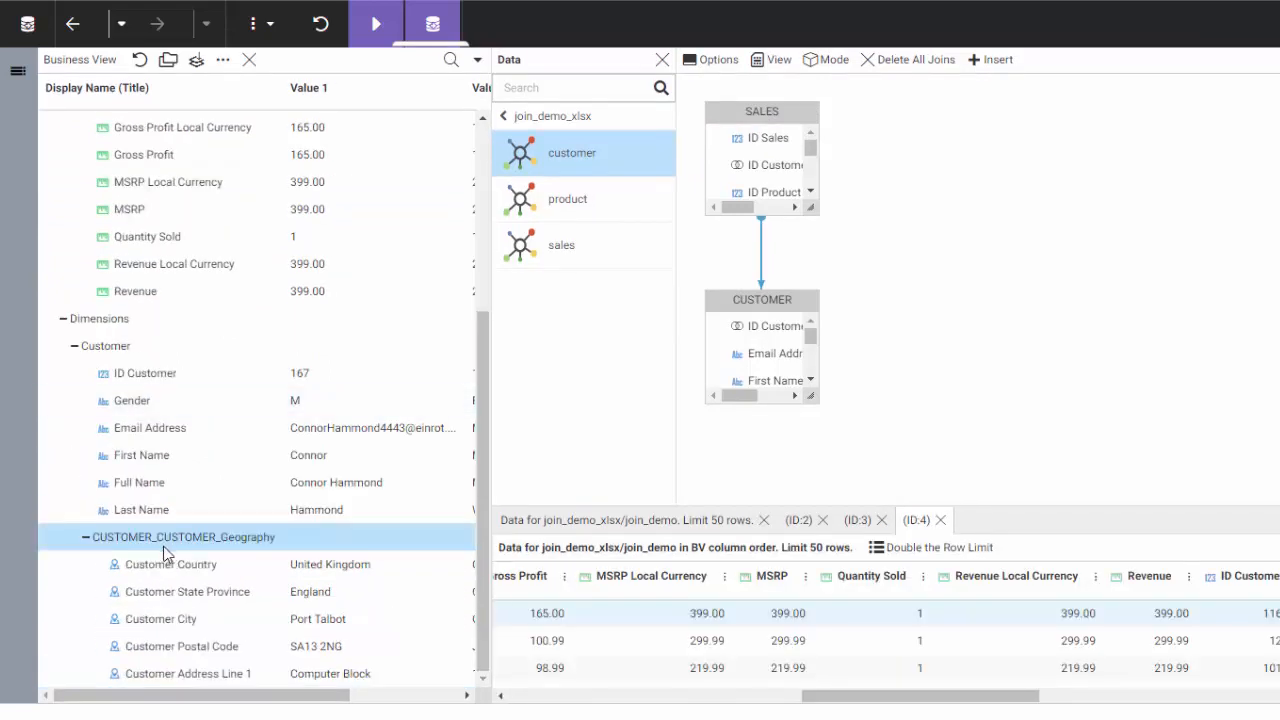
click(151, 238)
right_click(151, 240)
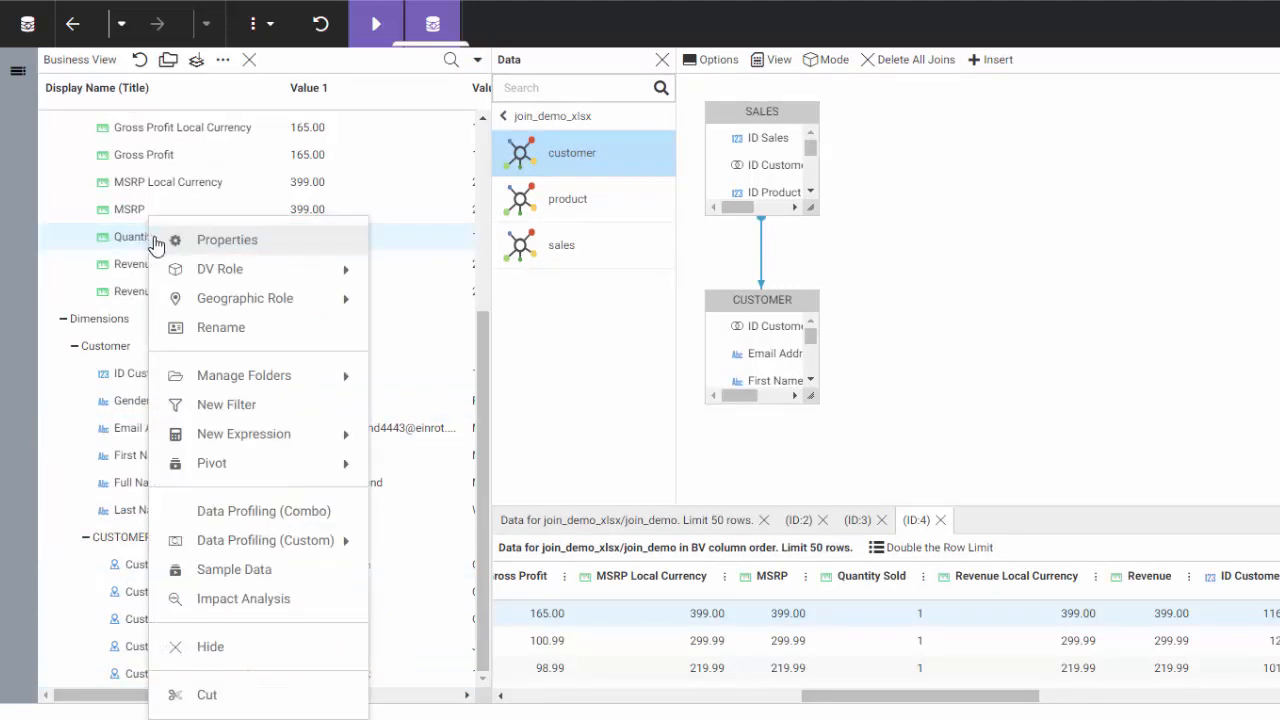
mouse_move(236, 443)
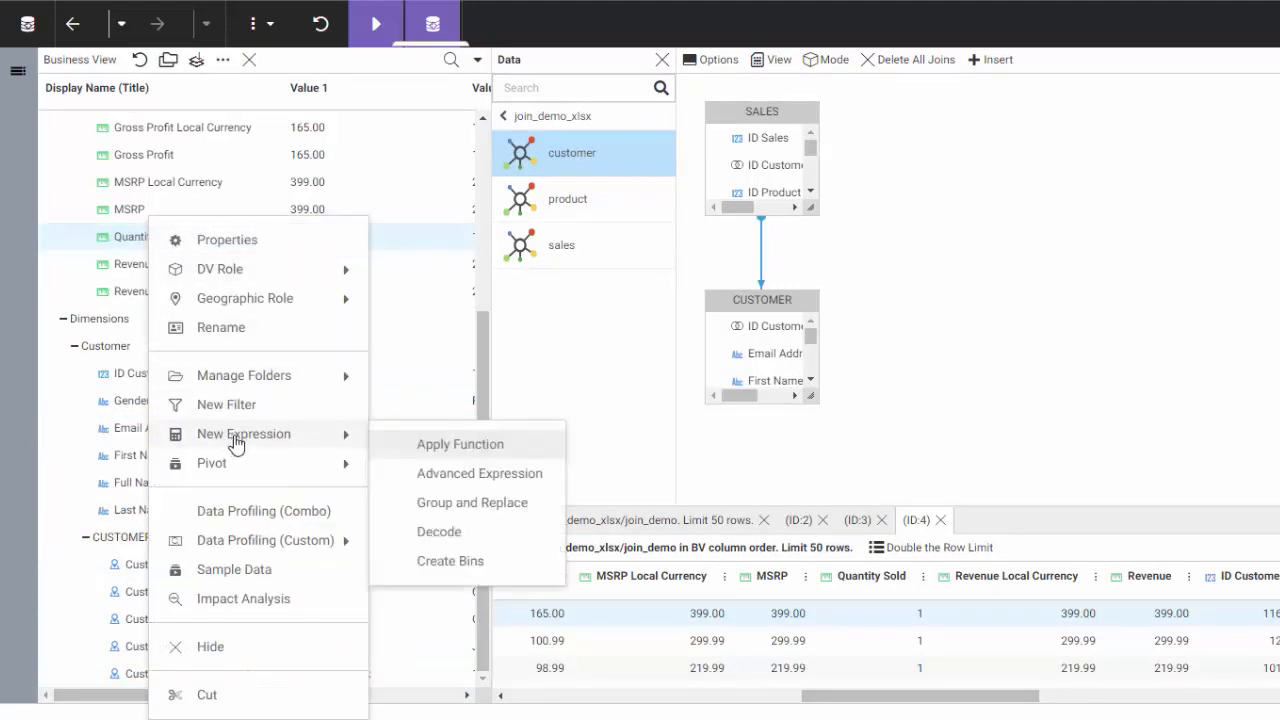
click(1018, 425)
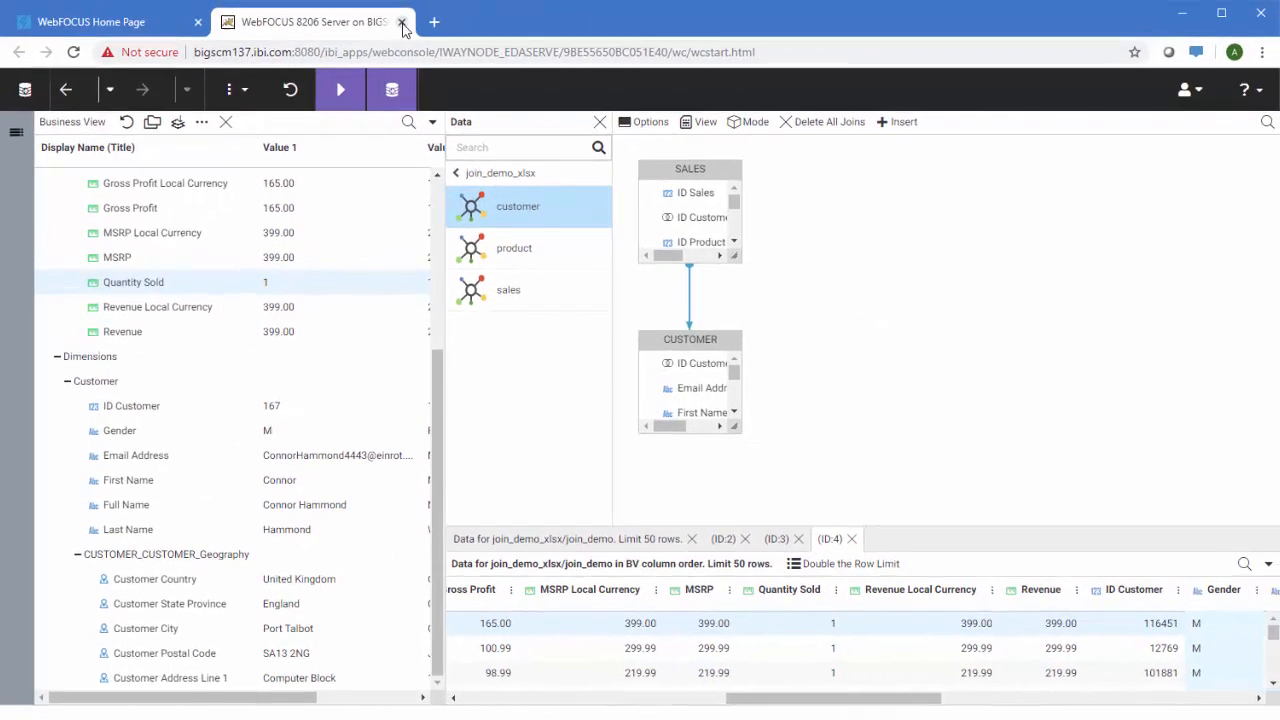
Close the server console tab and start adding a new data source from Connect to Data
click(402, 22)
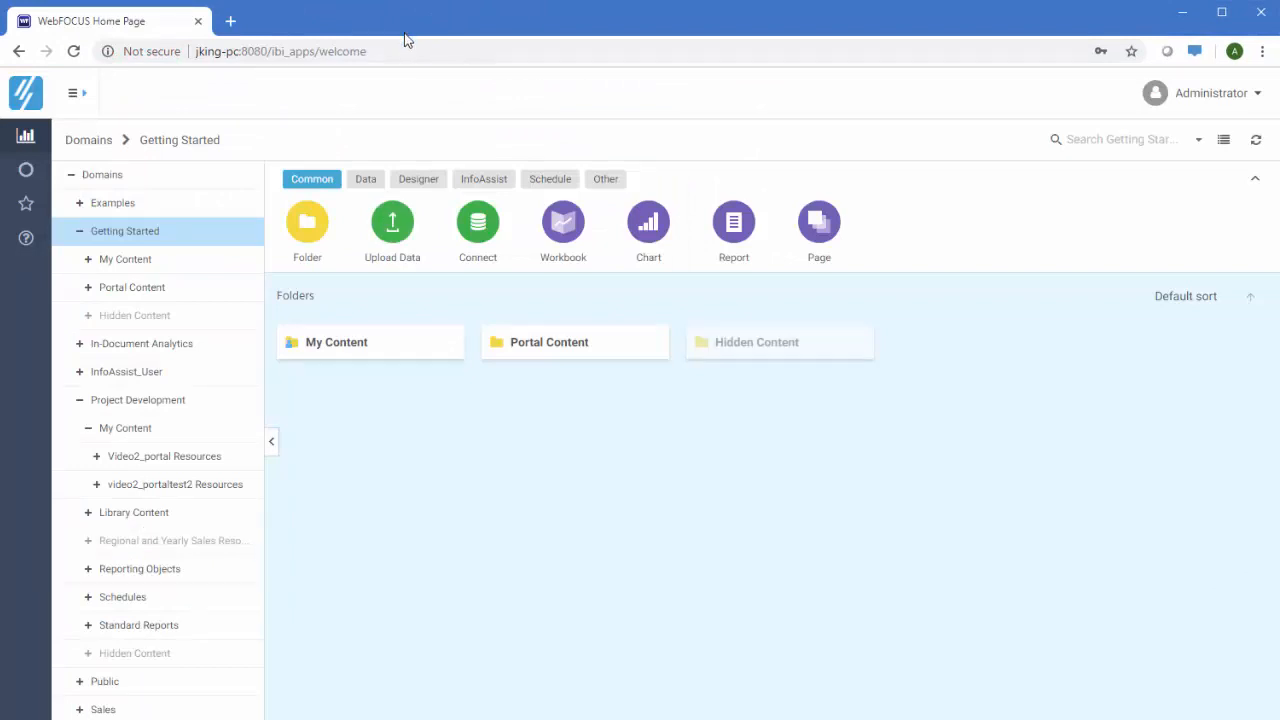
click(480, 221)
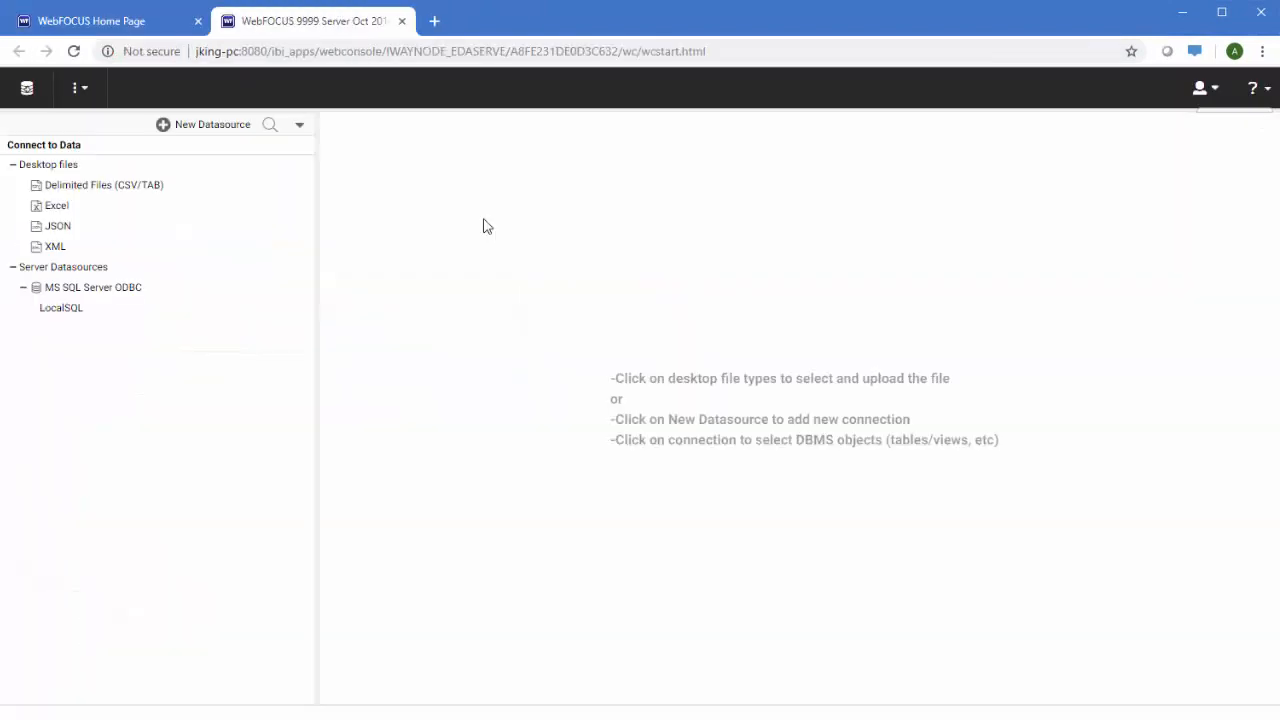
right_click(150, 309)
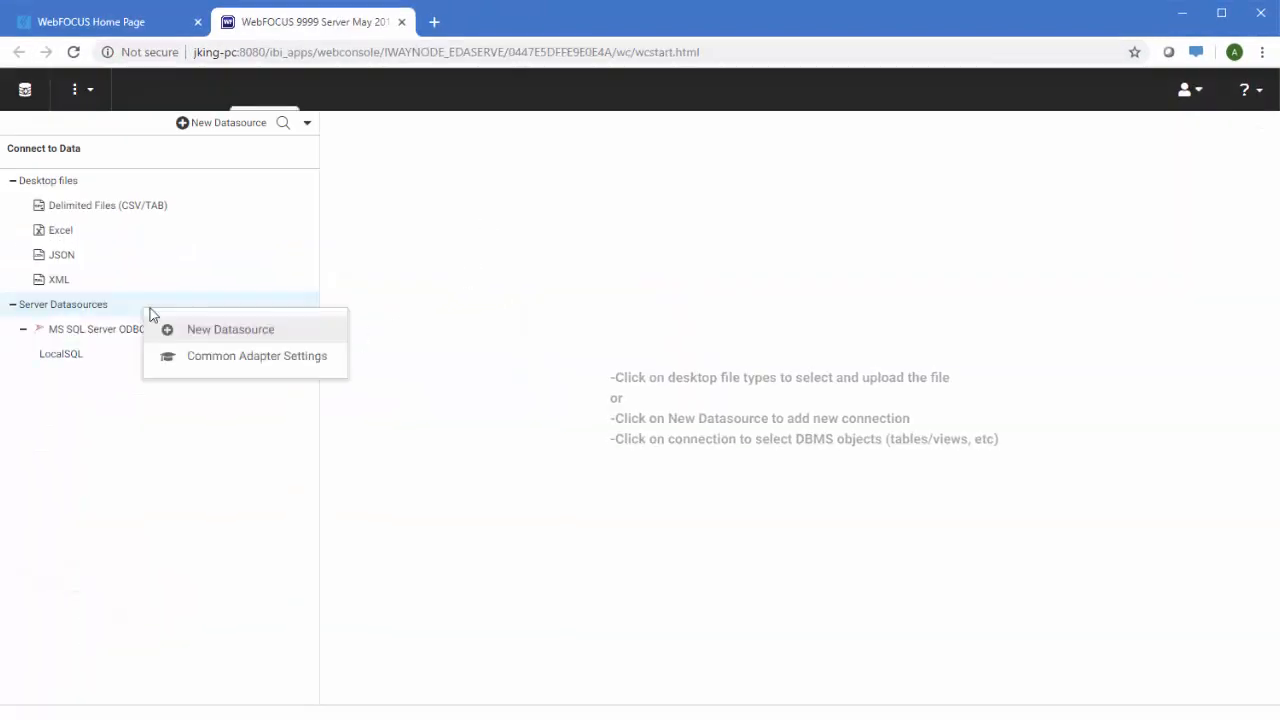
click(192, 331)
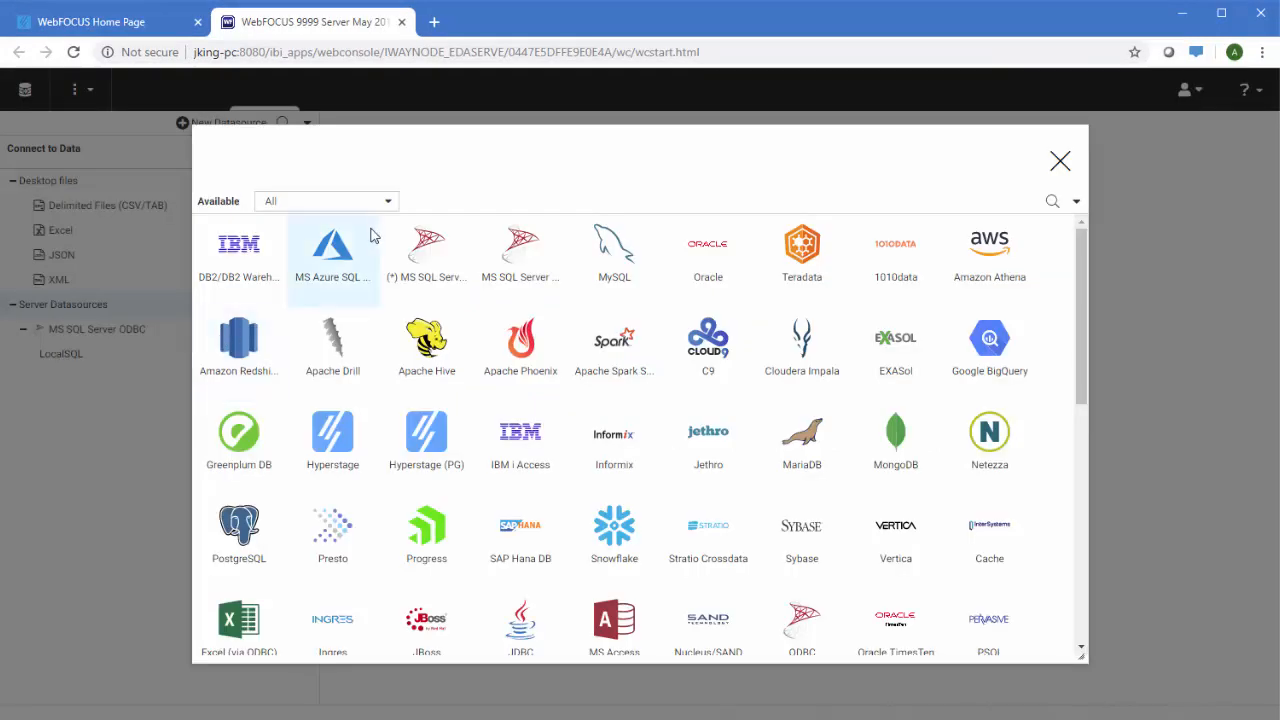
Filter adapters by SQL, ERP, Social Media and Statistics, then pick MS SQL Server OLE DB
click(386, 203)
click(360, 266)
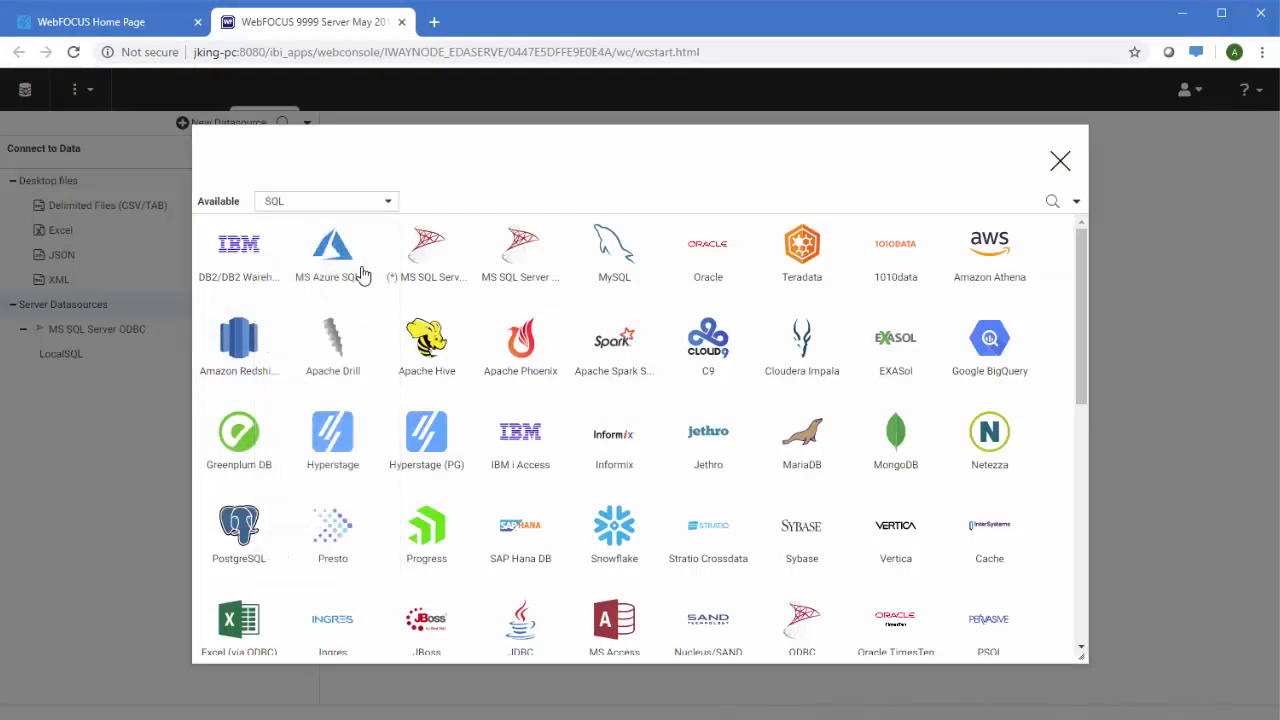
click(385, 203)
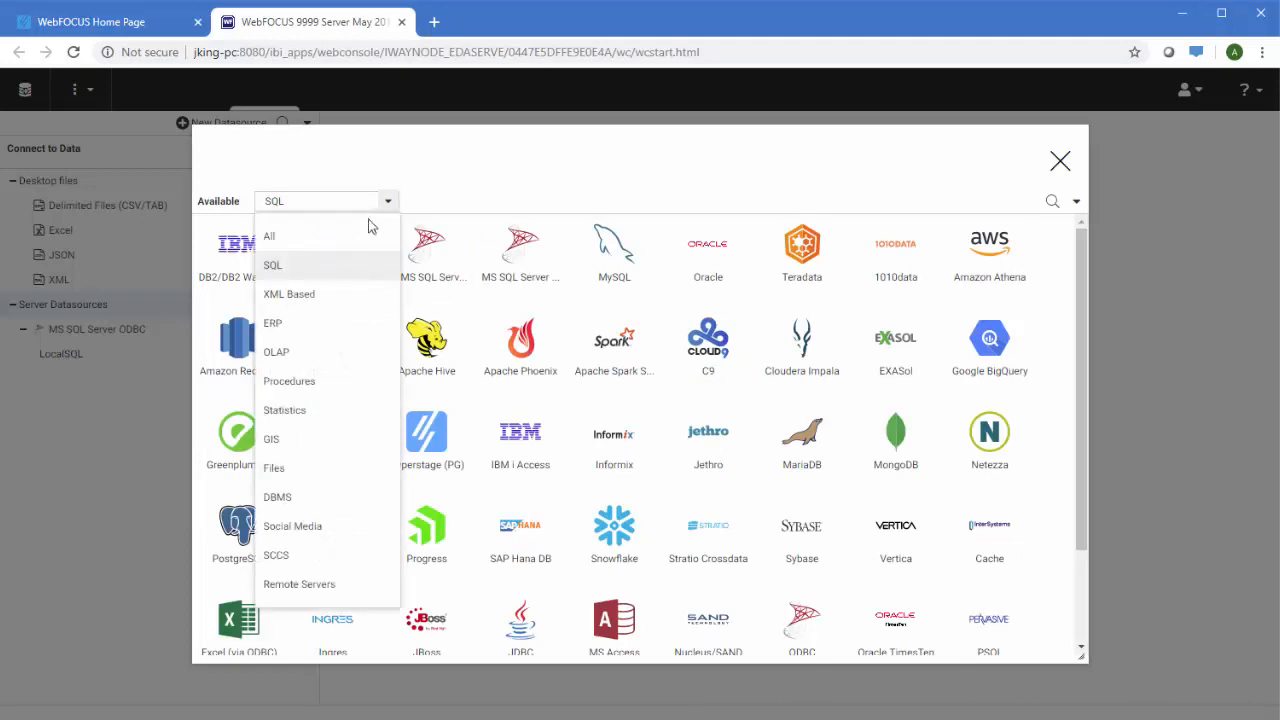
click(337, 322)
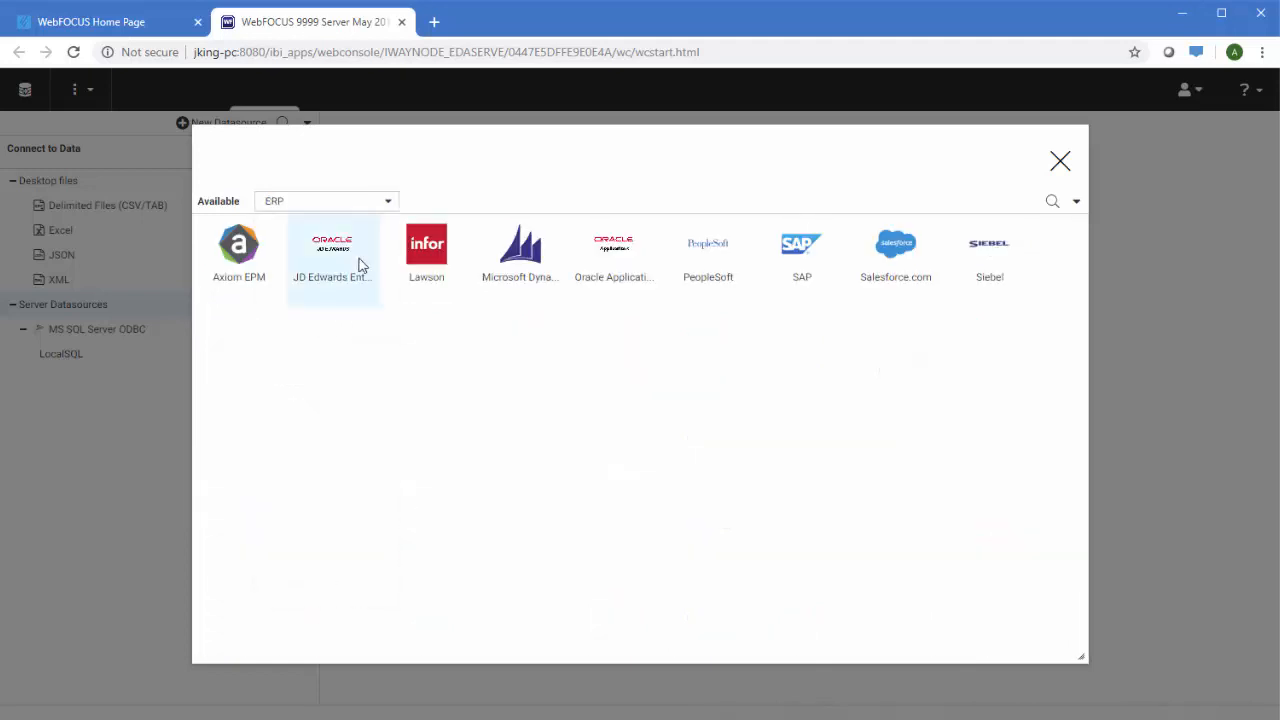
click(383, 204)
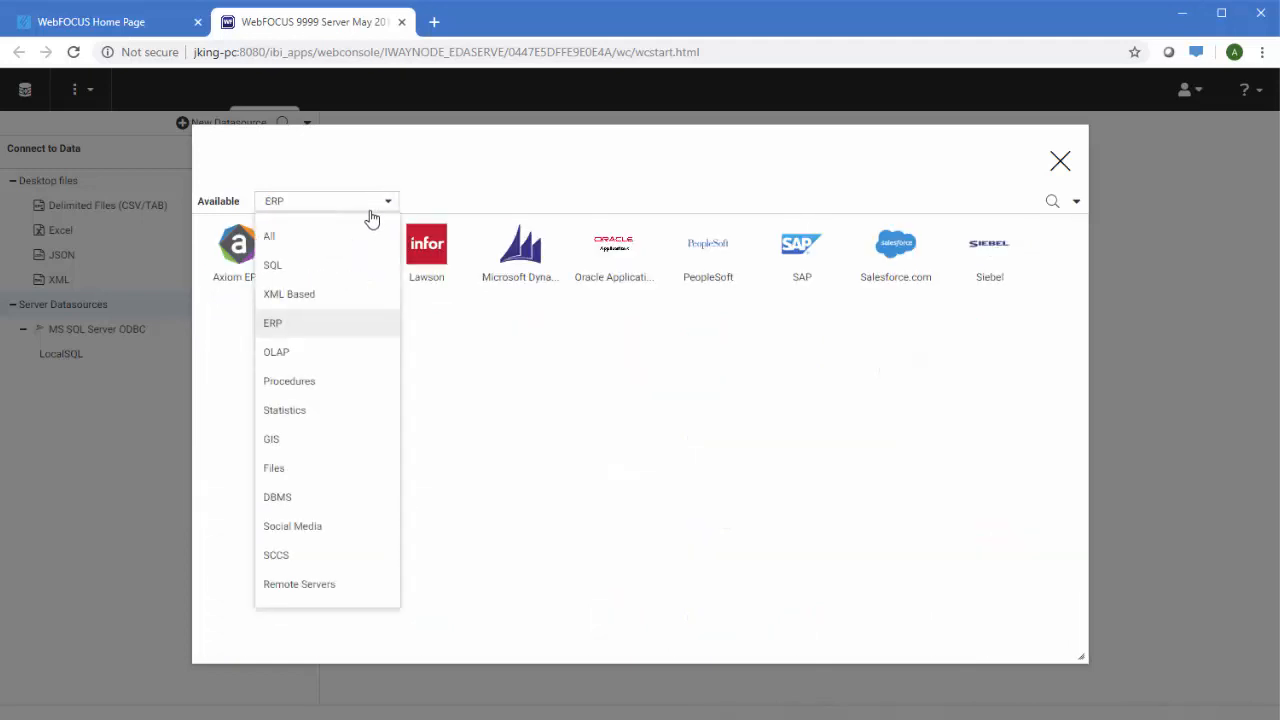
click(337, 528)
click(388, 202)
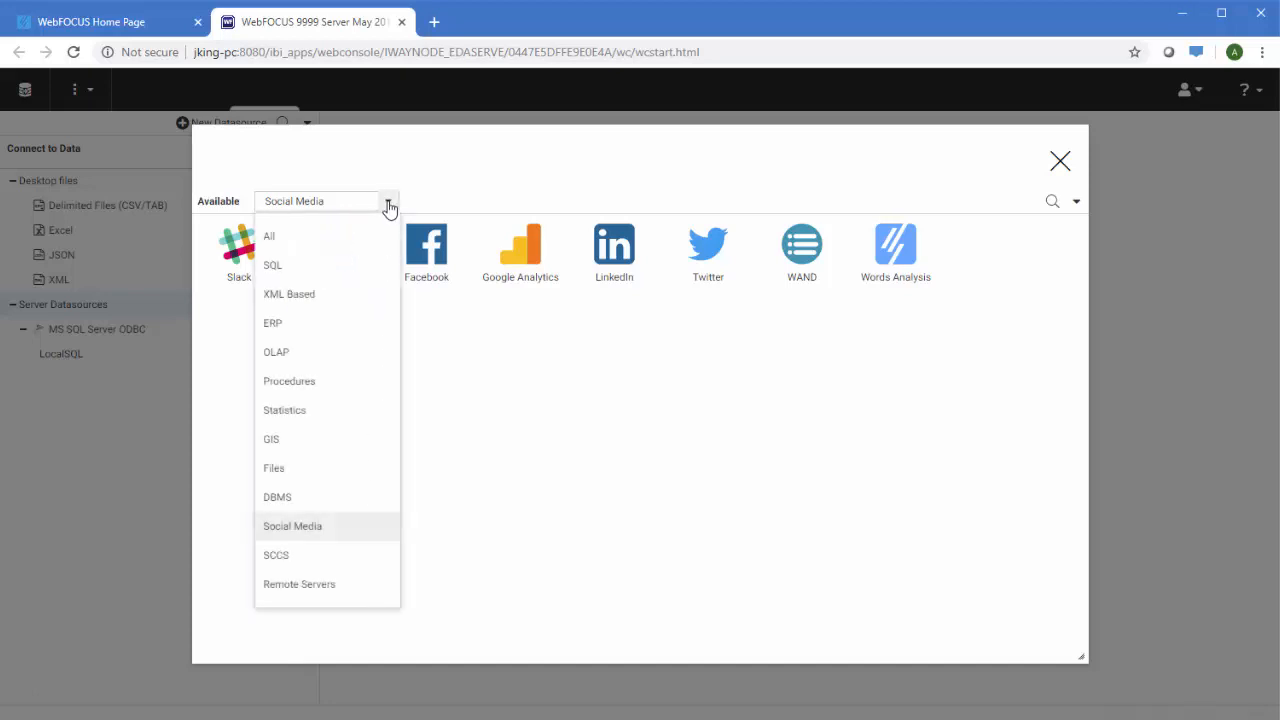
click(337, 416)
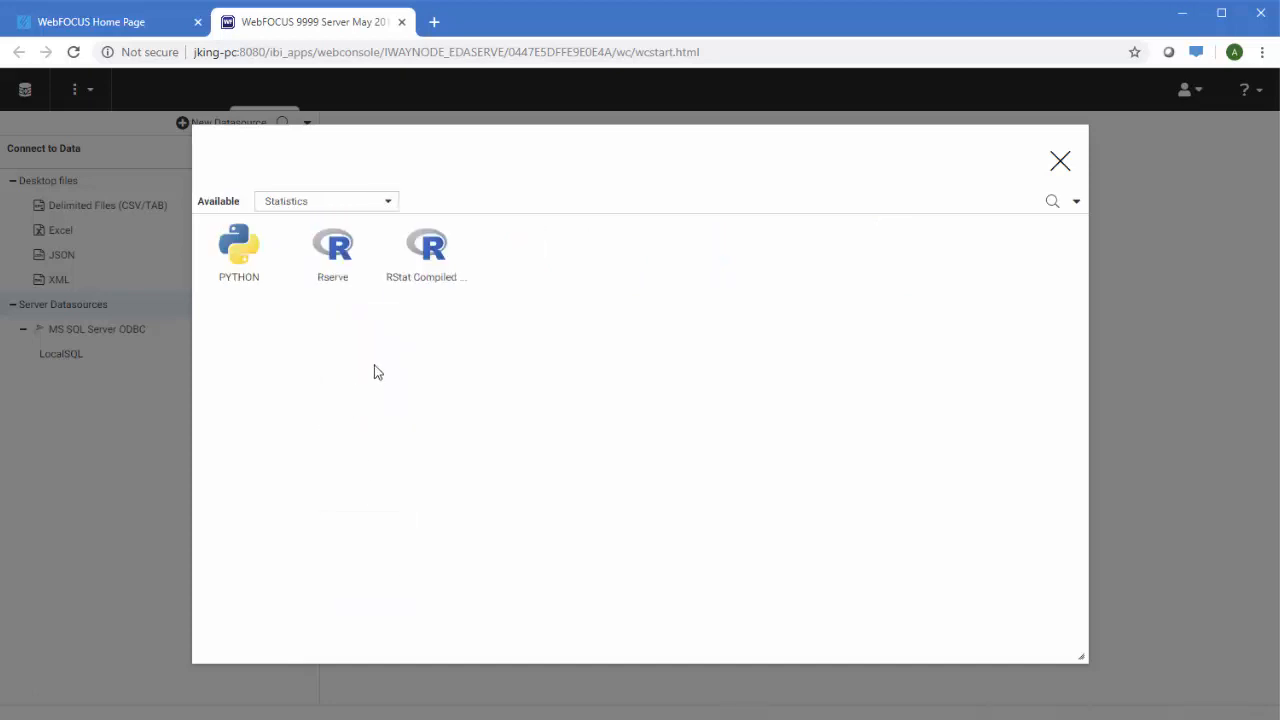
click(390, 203)
click(328, 264)
click(499, 277)
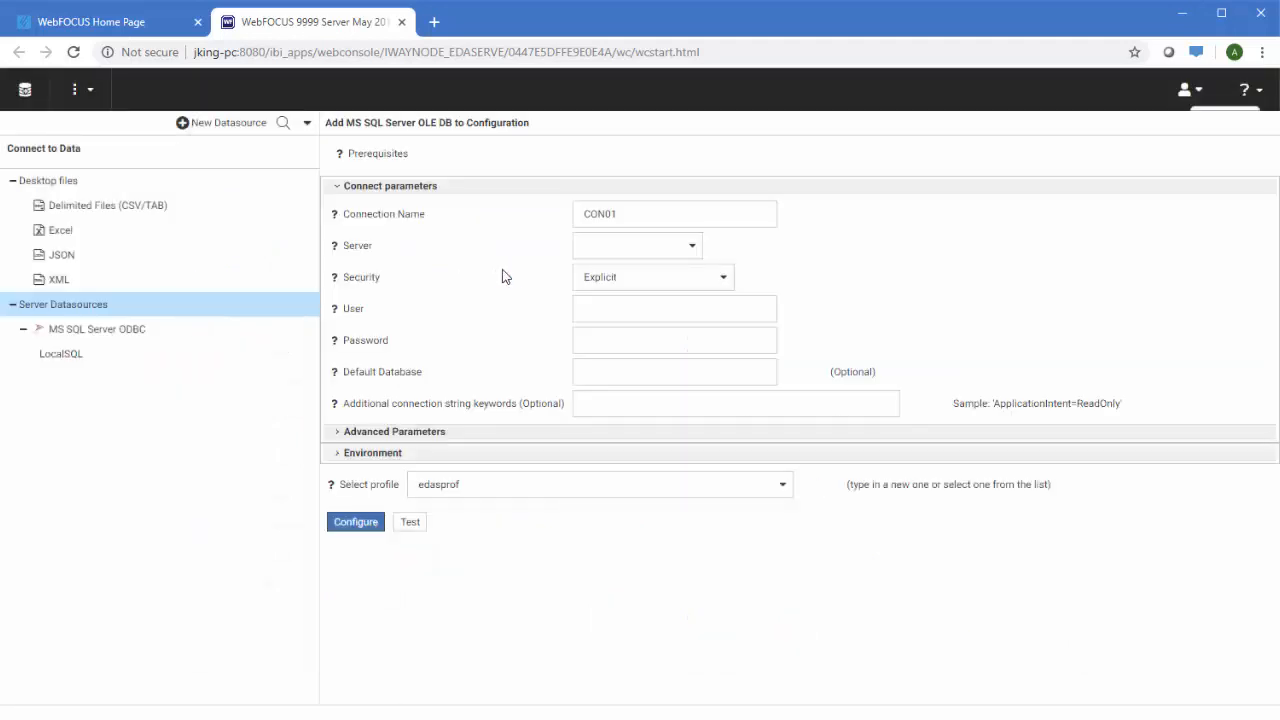
Confirm the server and search tables by object name 'reta'
click(609, 249)
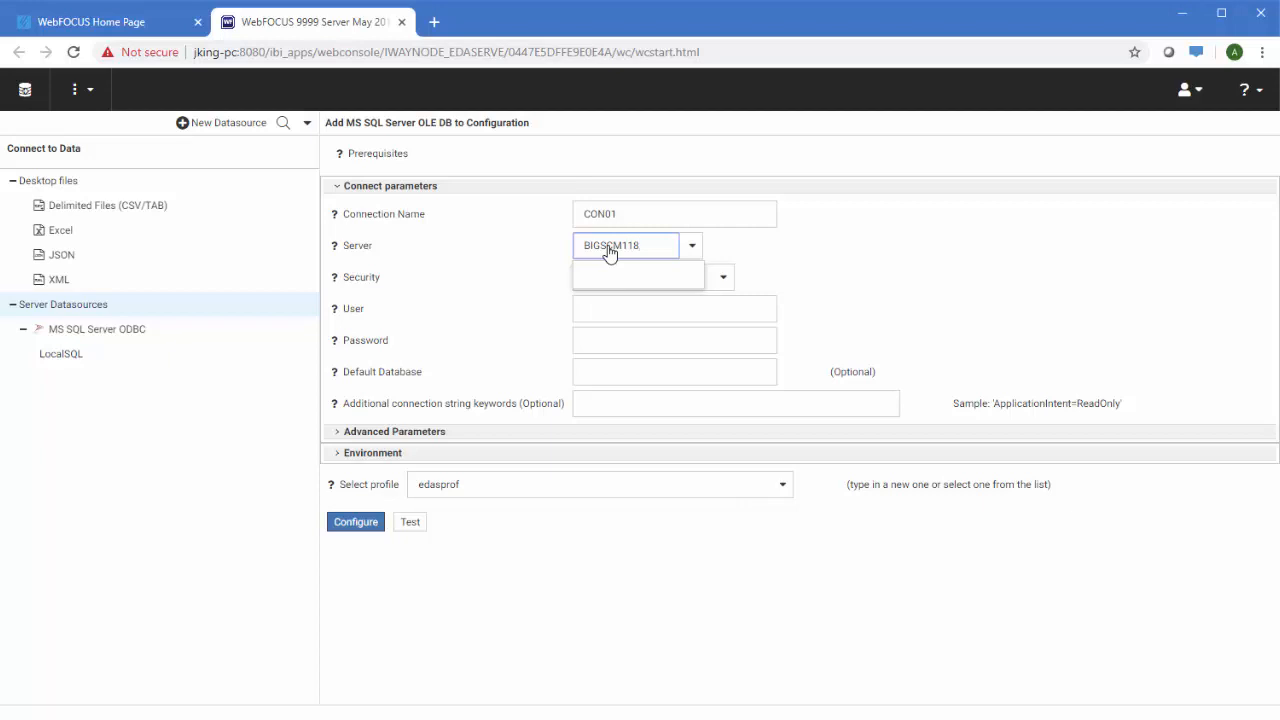
click(854, 249)
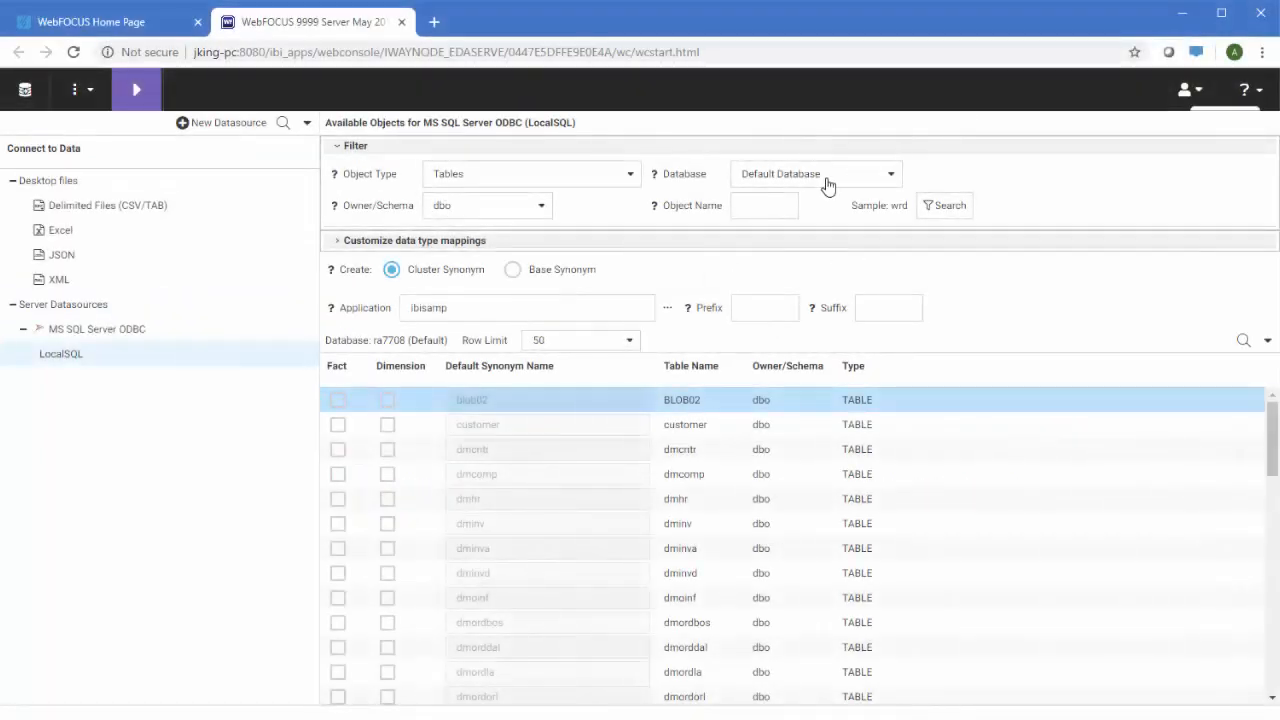
click(767, 204)
text(retail)
click(934, 207)
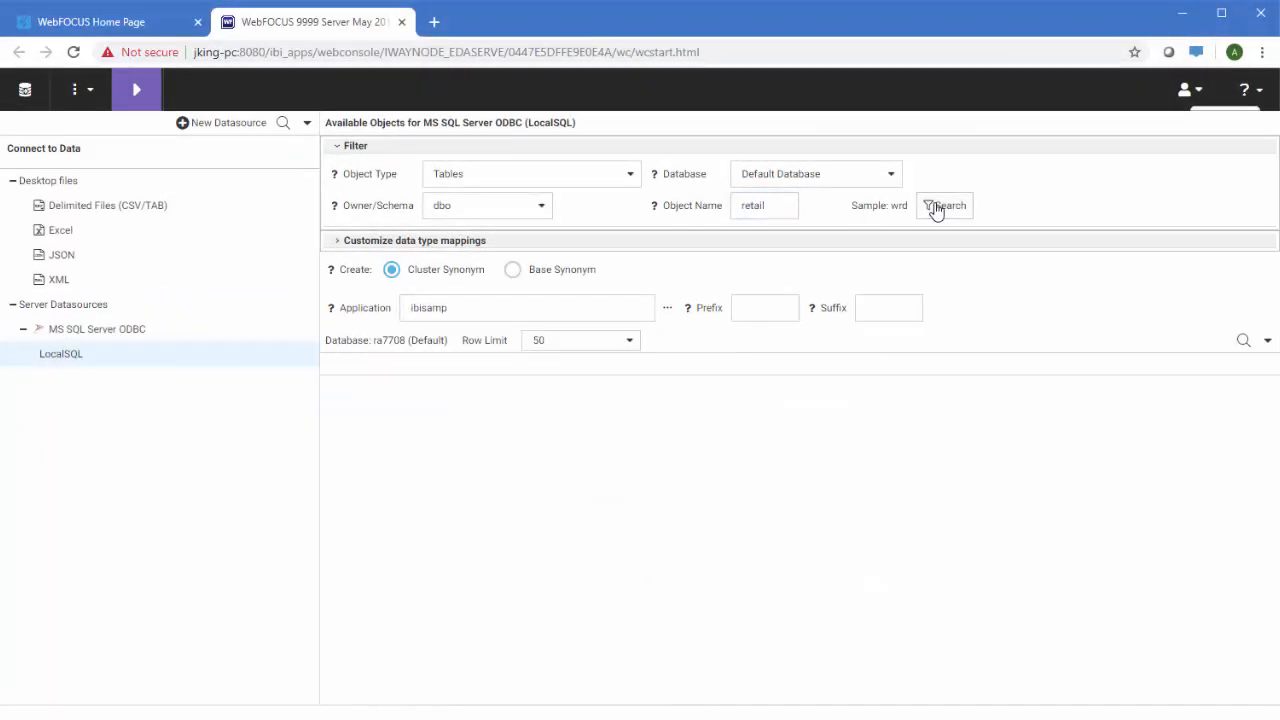
scroll(1016, 474, down, 2)
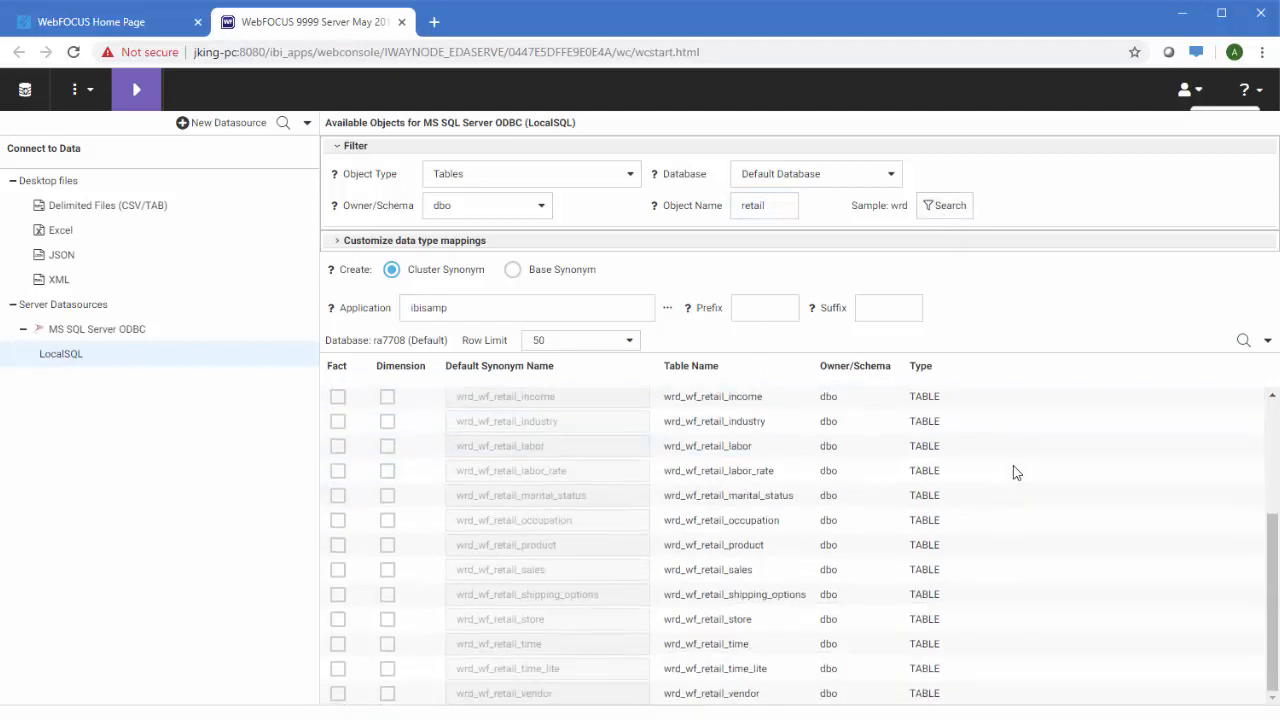
Mark wrd_wf_retail_sales as the fact, add its related dimensions, and continue
click(338, 569)
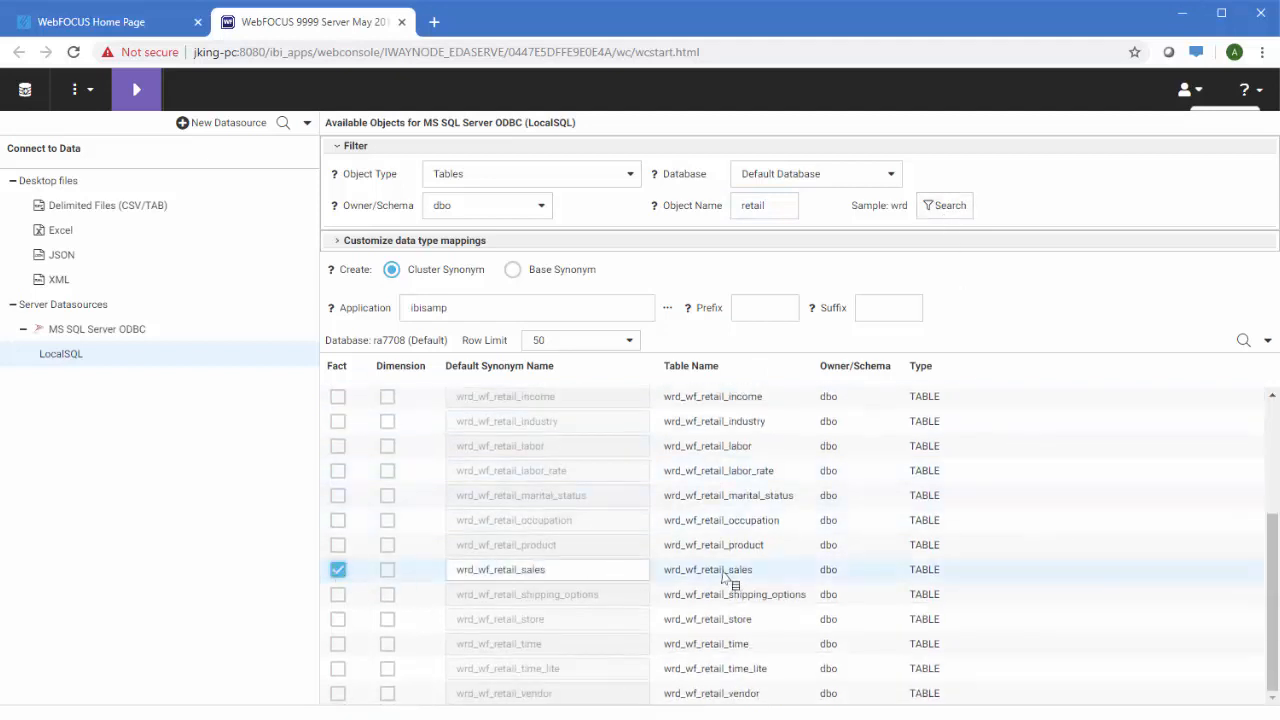
right_click(725, 572)
click(806, 664)
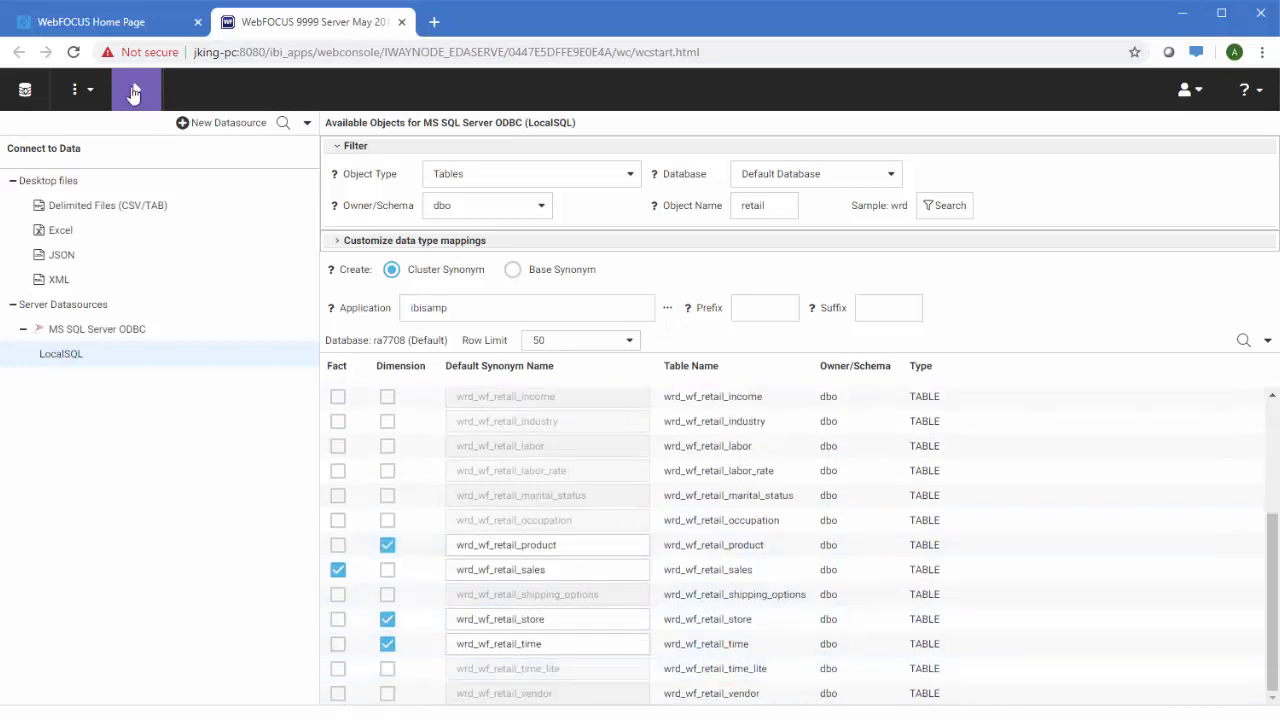
click(134, 91)
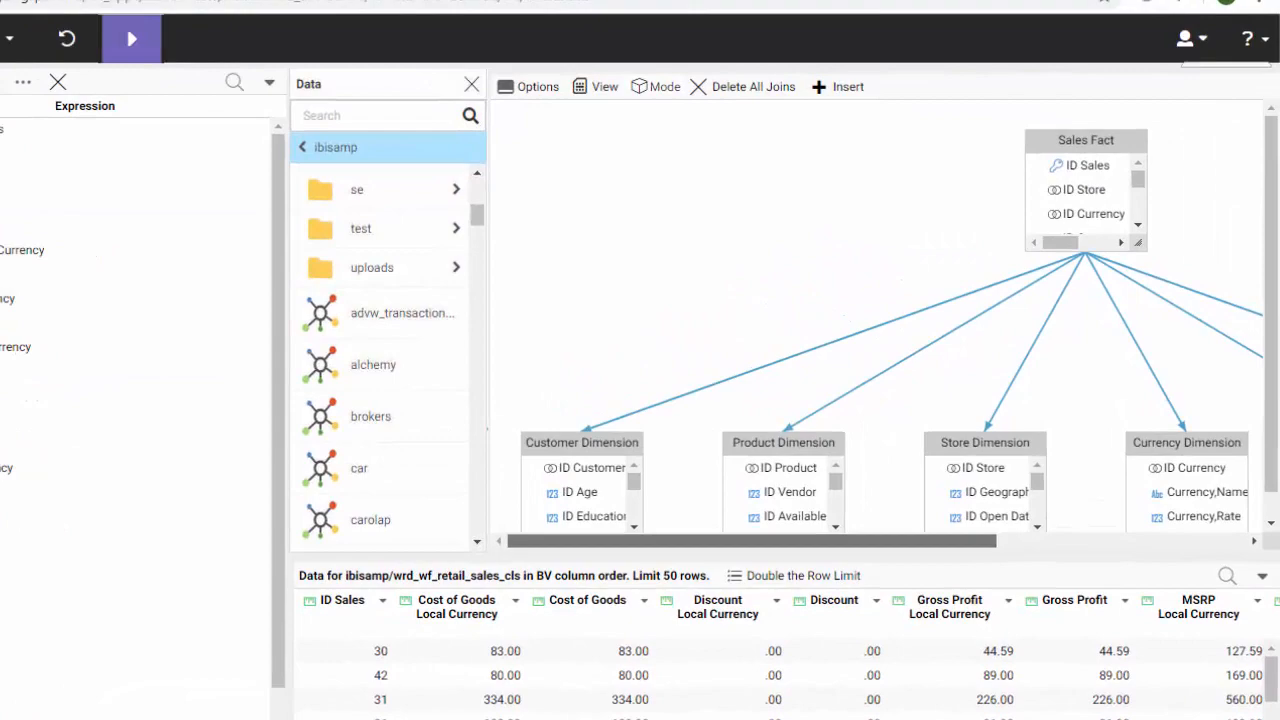
Move Product,Category and Product,Subcategory to the top of Wrd_wf_retail_product, with Model next
drag(752, 541, 821, 541)
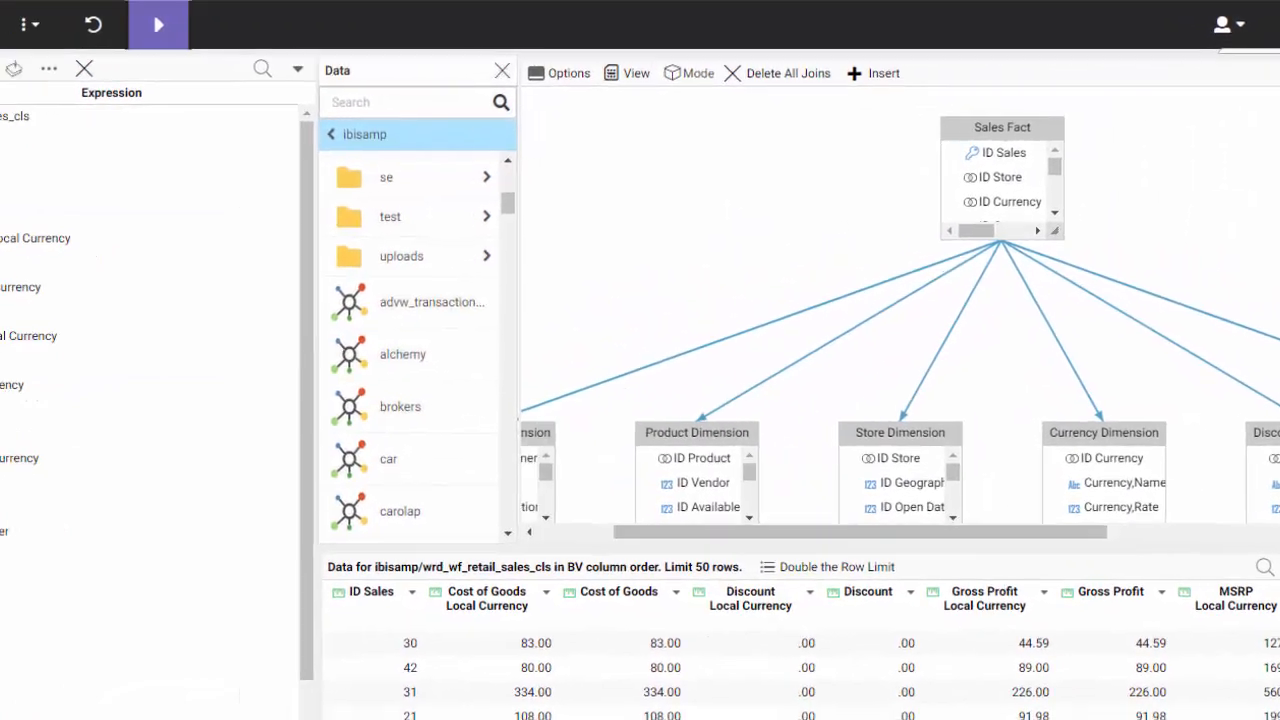
drag(249, 285, 249, 405)
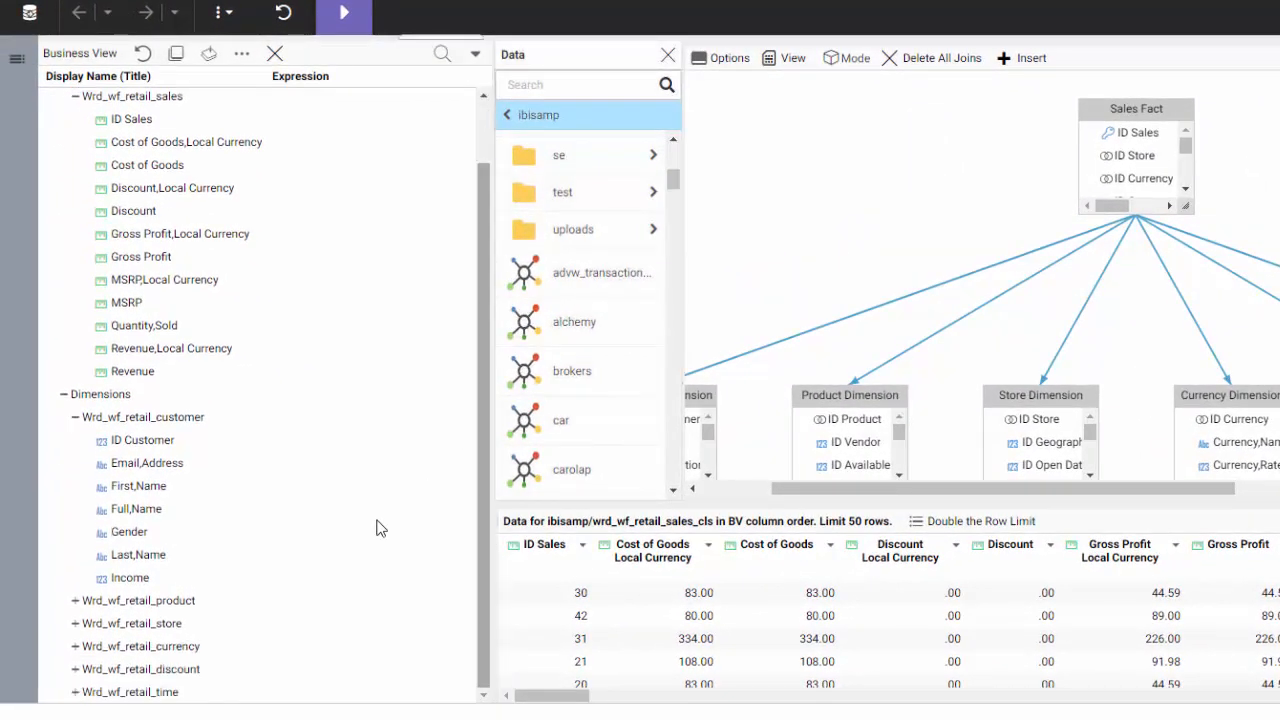
click(75, 600)
scroll(207, 530, down, 3)
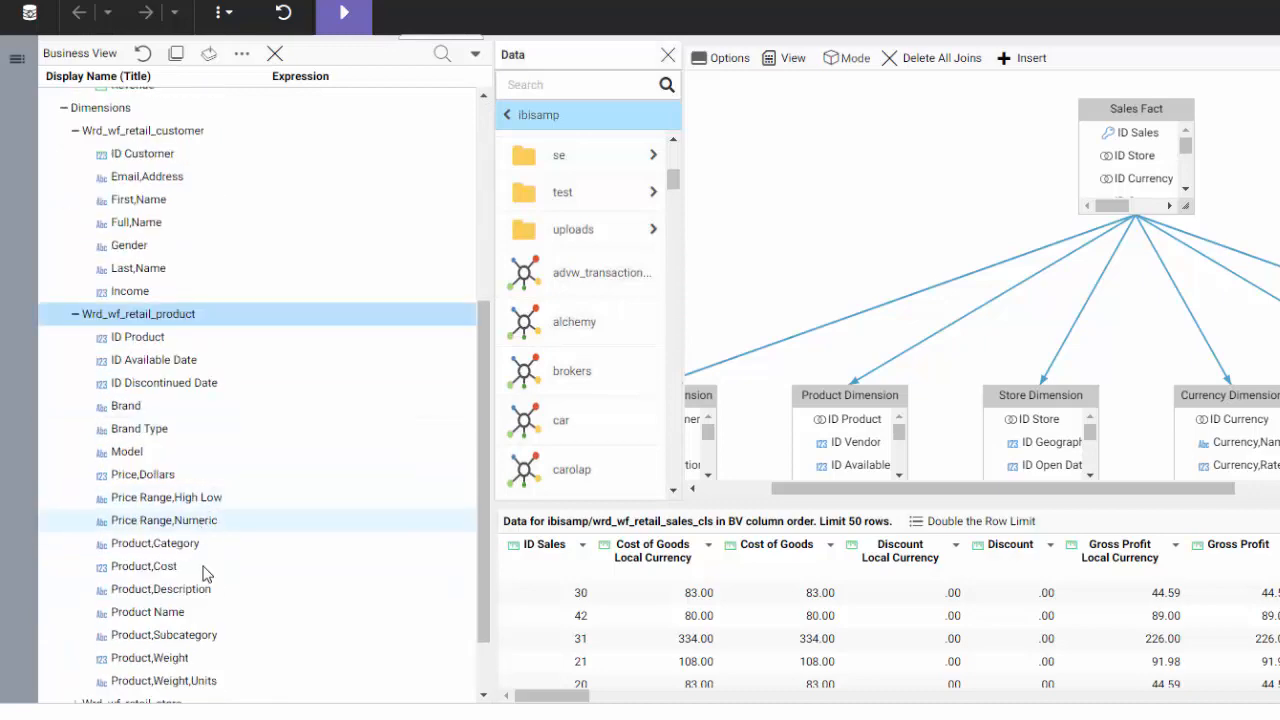
click(190, 634)
ctrl+click(160, 543)
drag(160, 414, 140, 341)
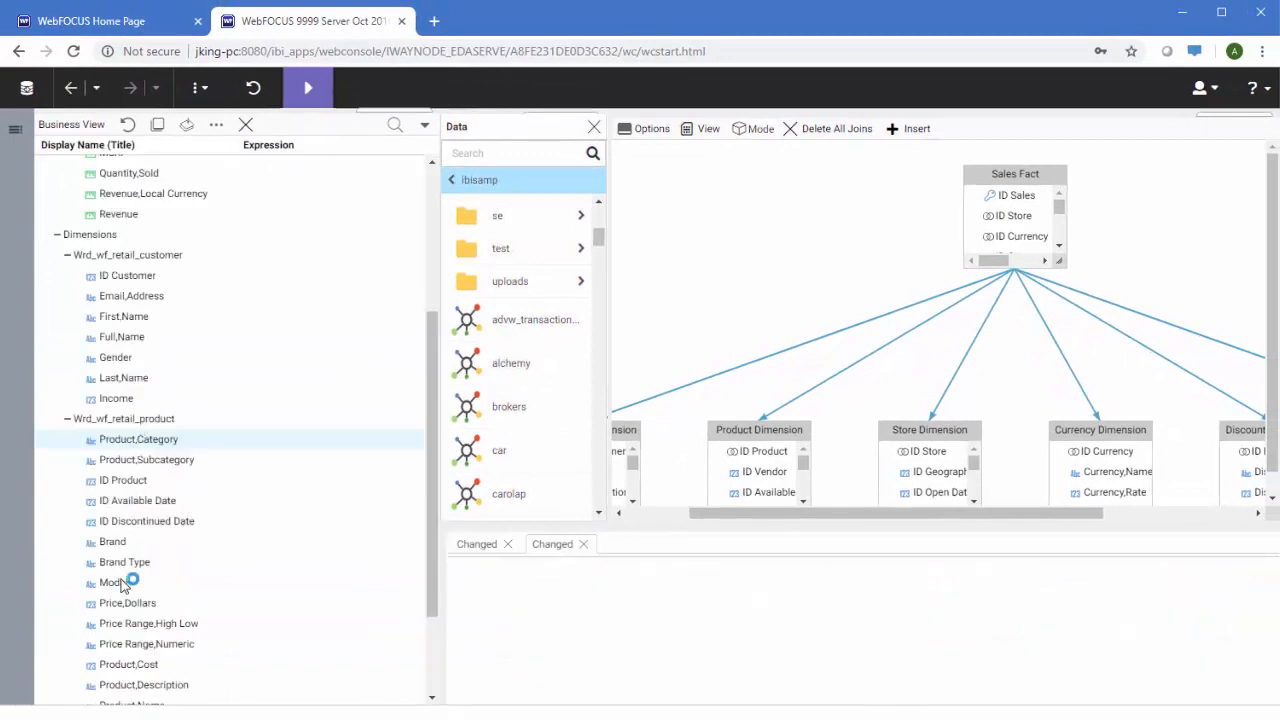
drag(124, 585, 137, 464)
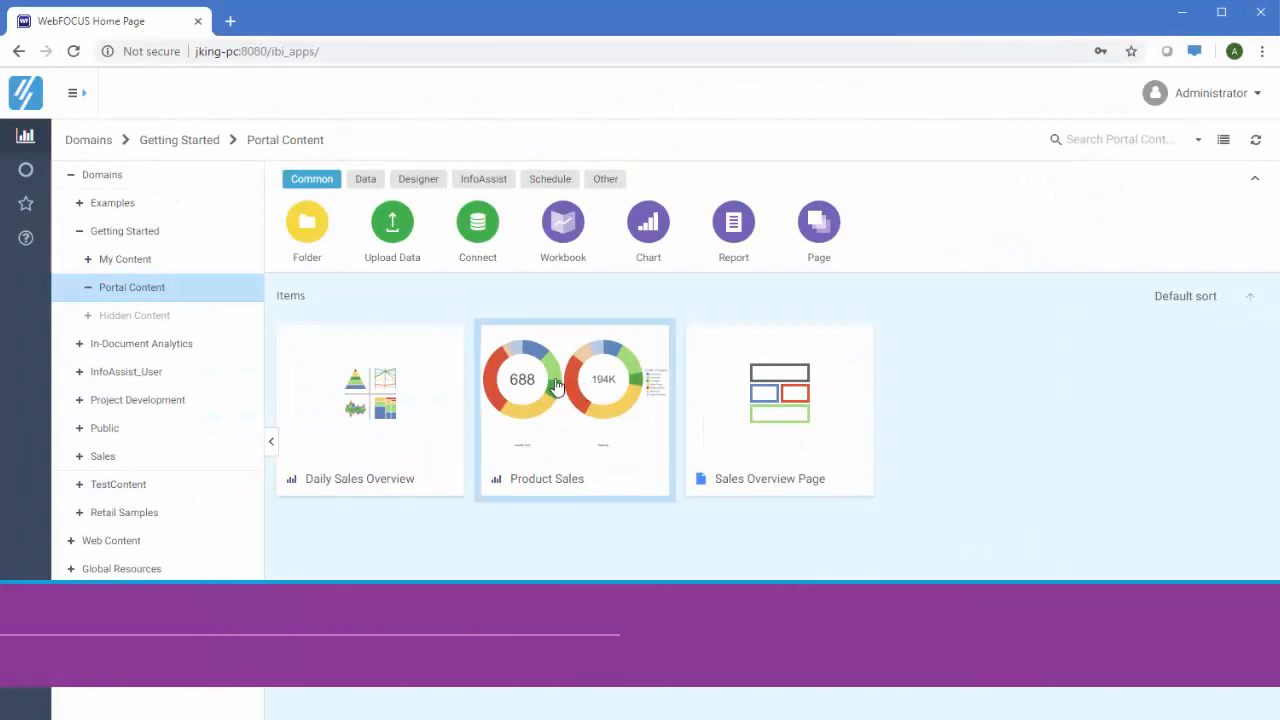
Open the Product Sales workbook, drill Televisions down to subcategories, then close it
click(557, 393)
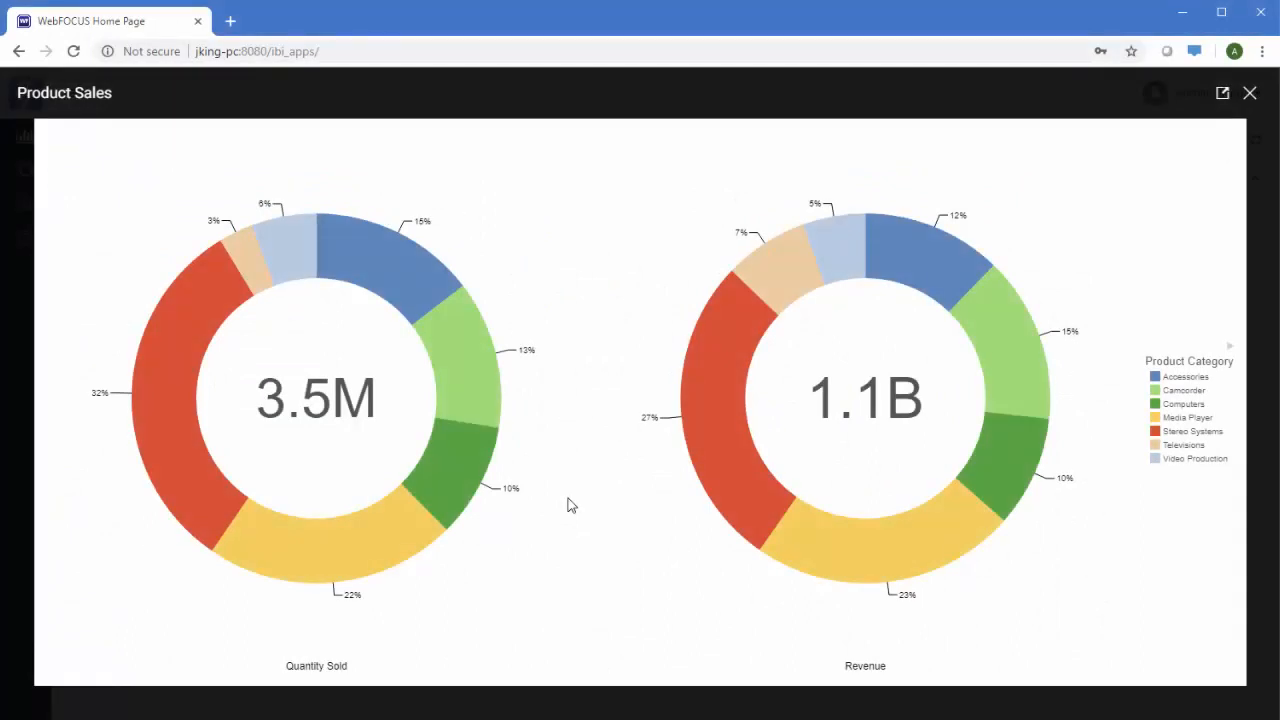
click(817, 248)
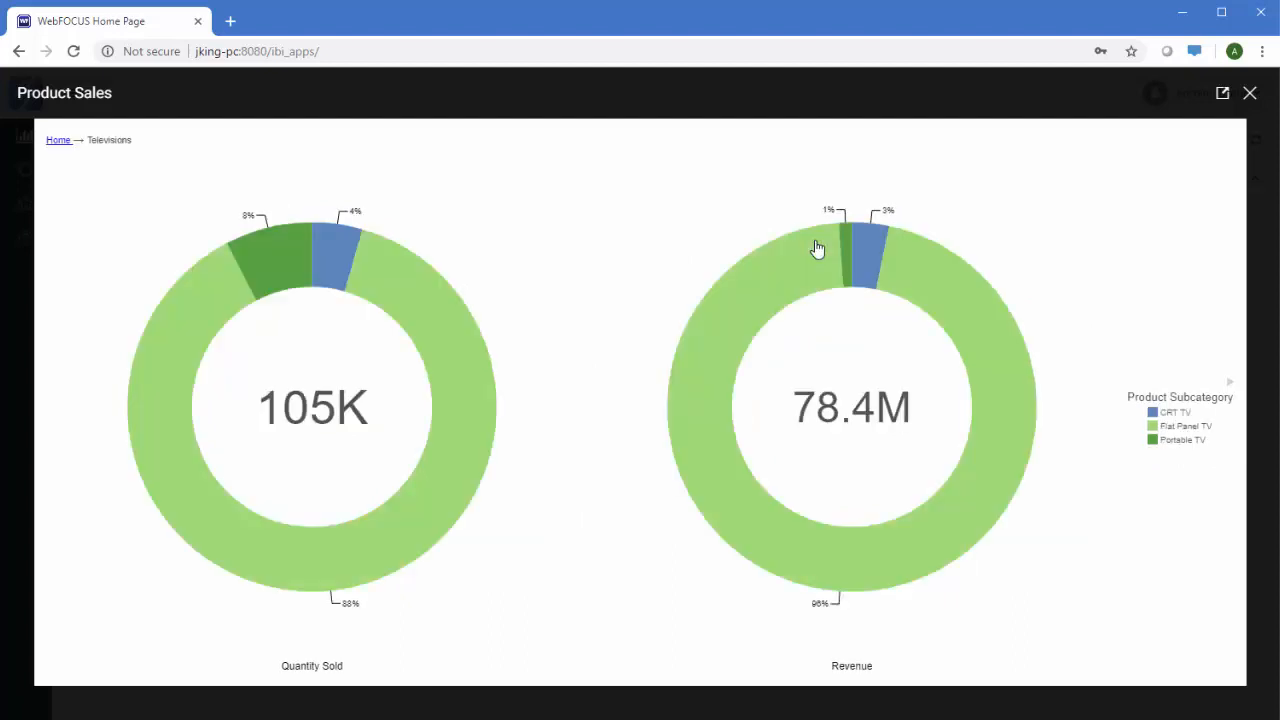
click(1250, 93)
right_click(752, 374)
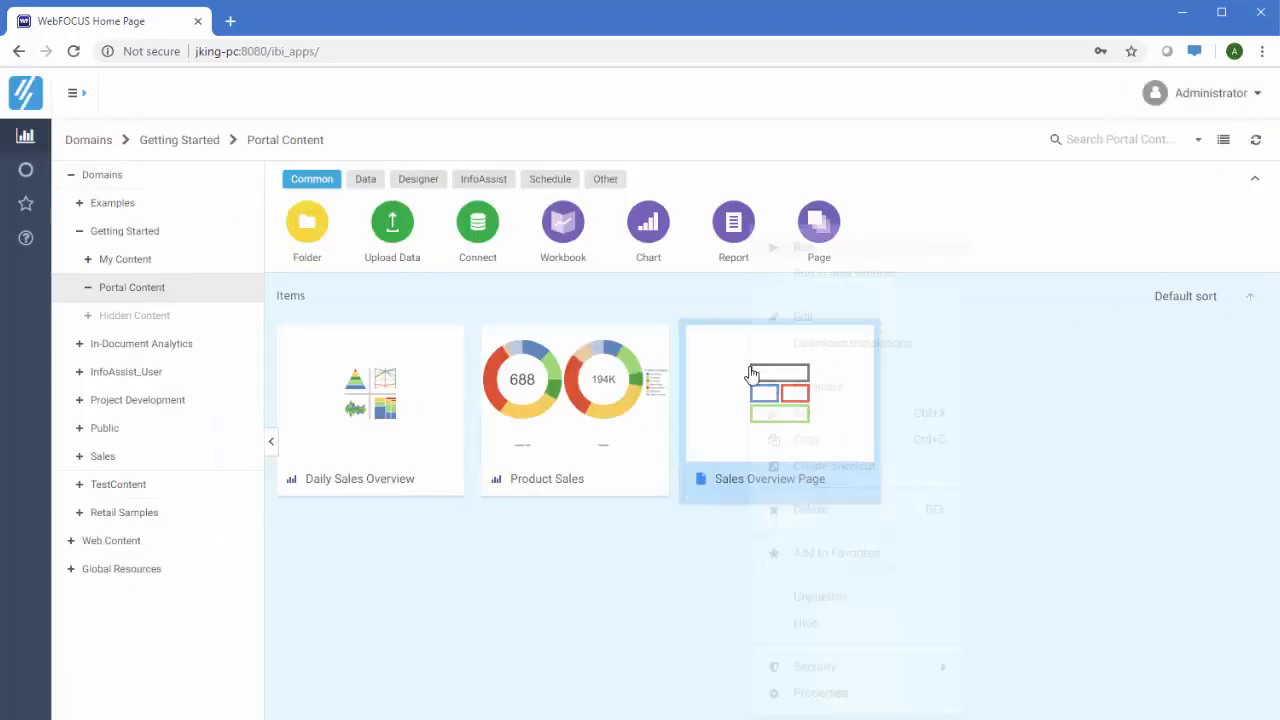
Run Sales Overview Page in a new window, narrow Gross Profit to 0–3996, then close it
click(848, 282)
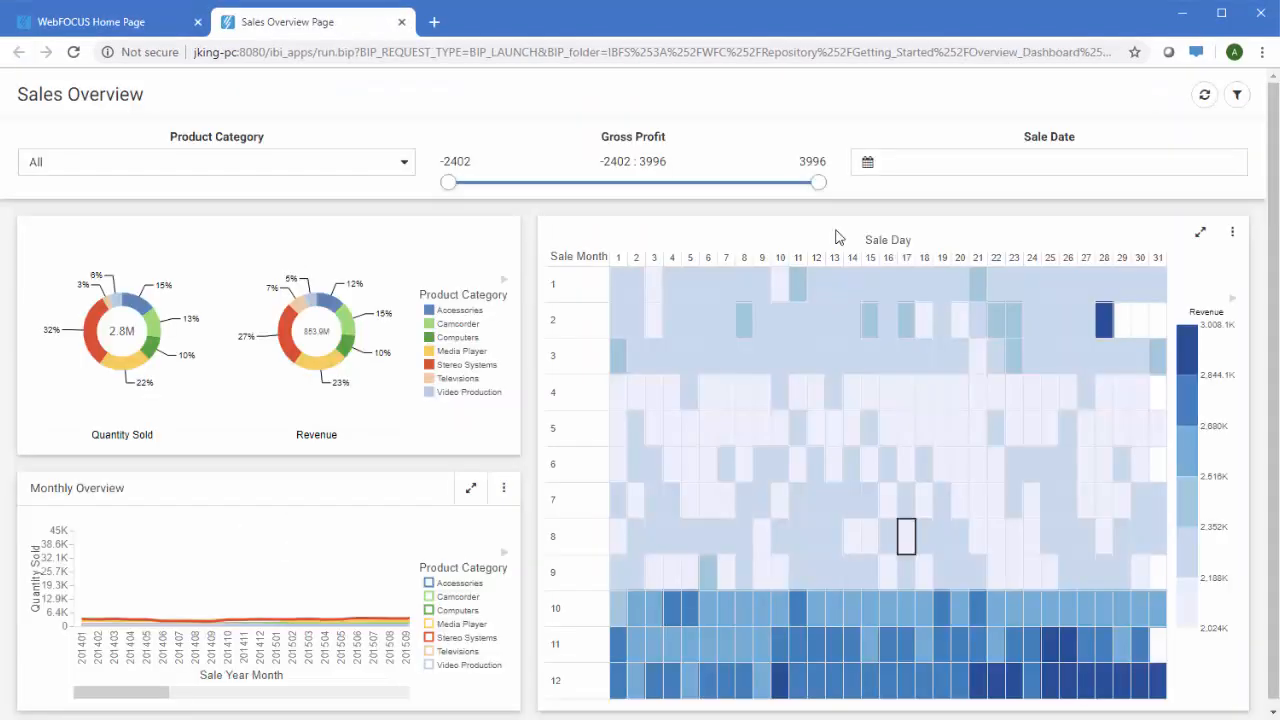
drag(449, 183, 587, 185)
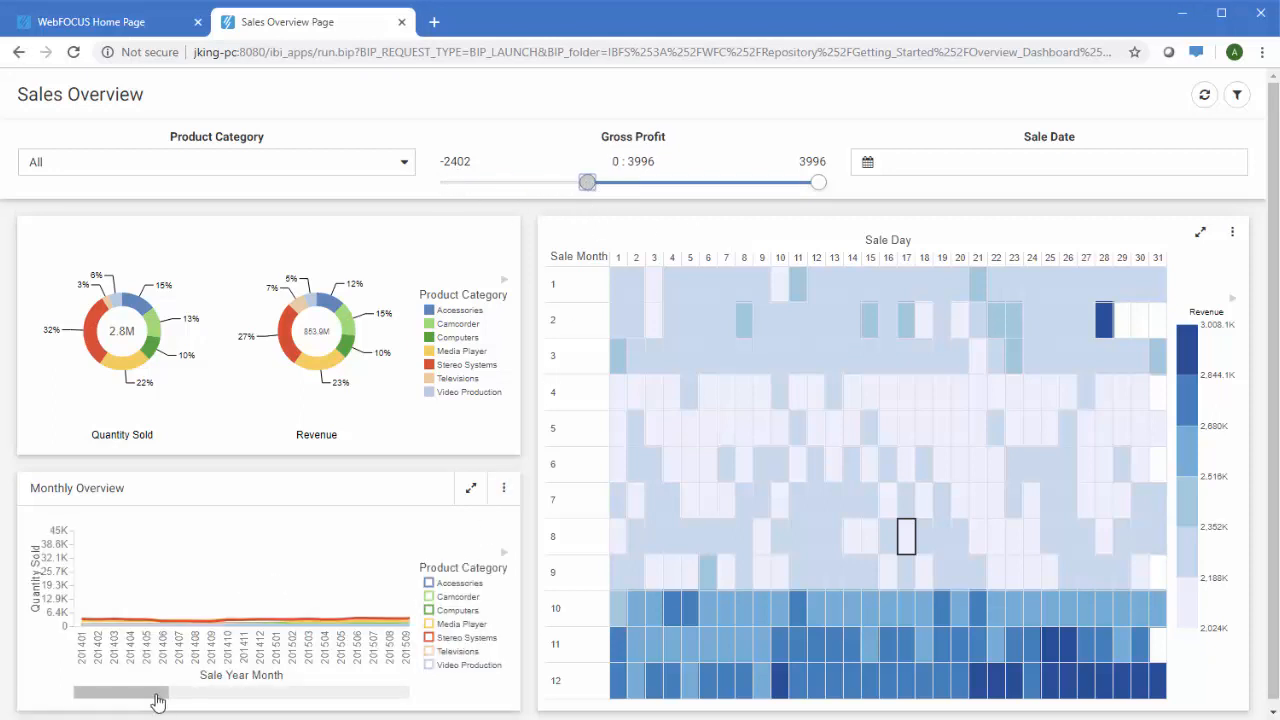
drag(157, 694, 418, 689)
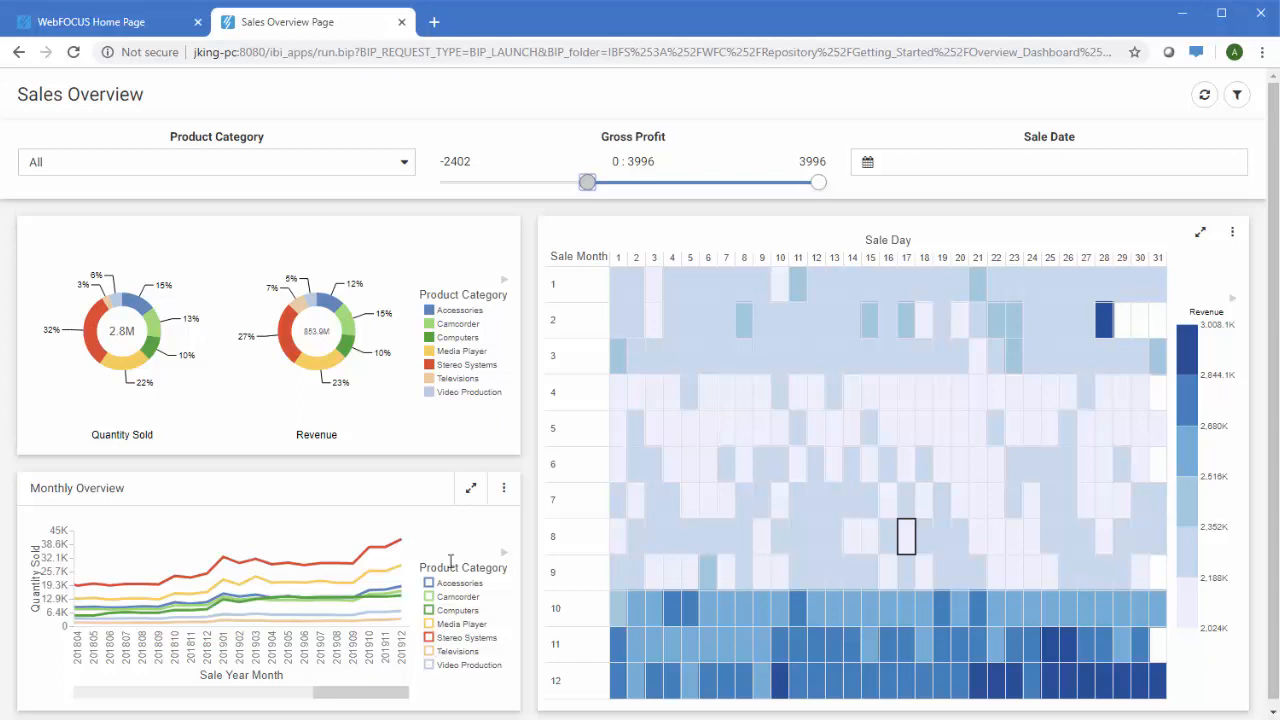
click(401, 22)
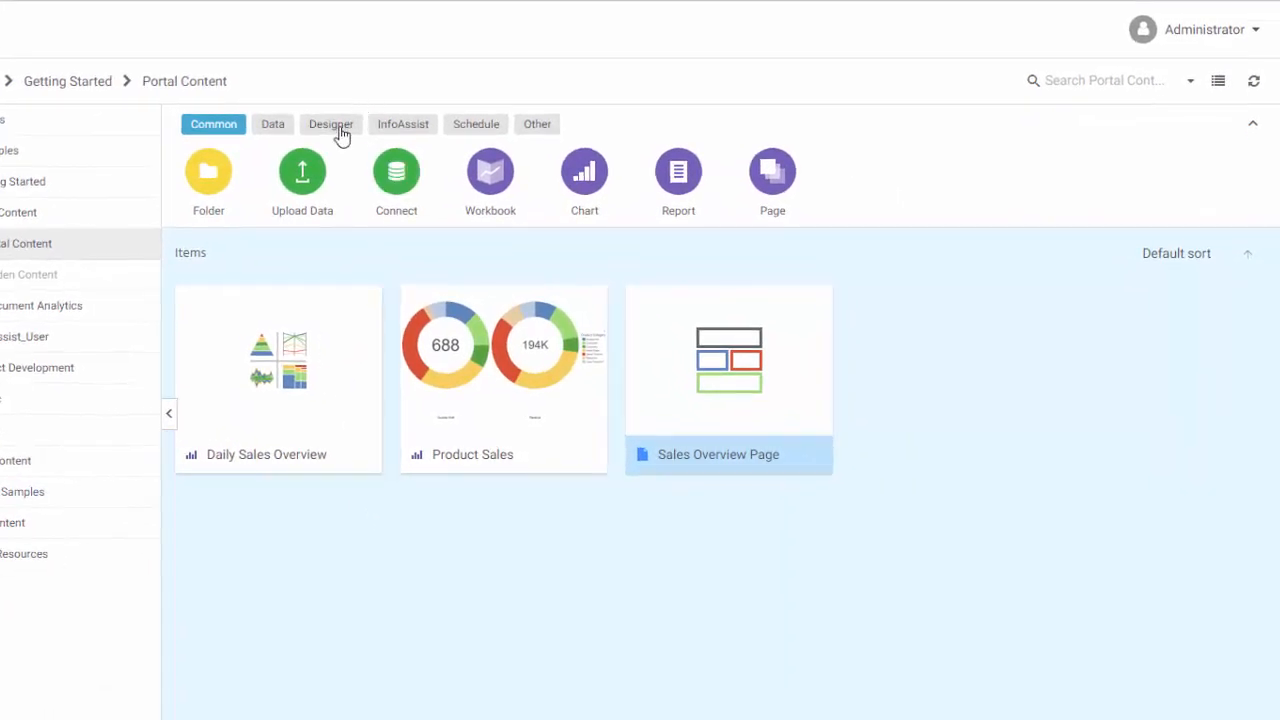
Create a new Designer workbook using join_cust.mas from the ibisamp folder
click(338, 128)
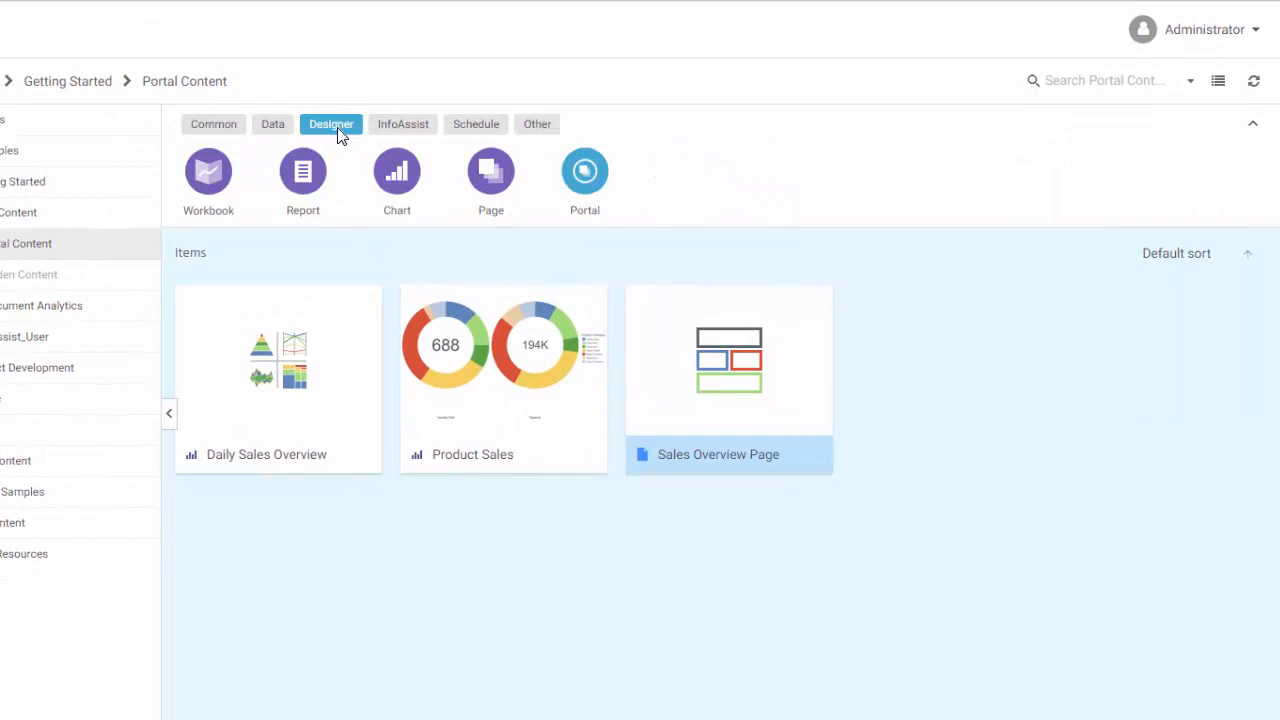
click(208, 174)
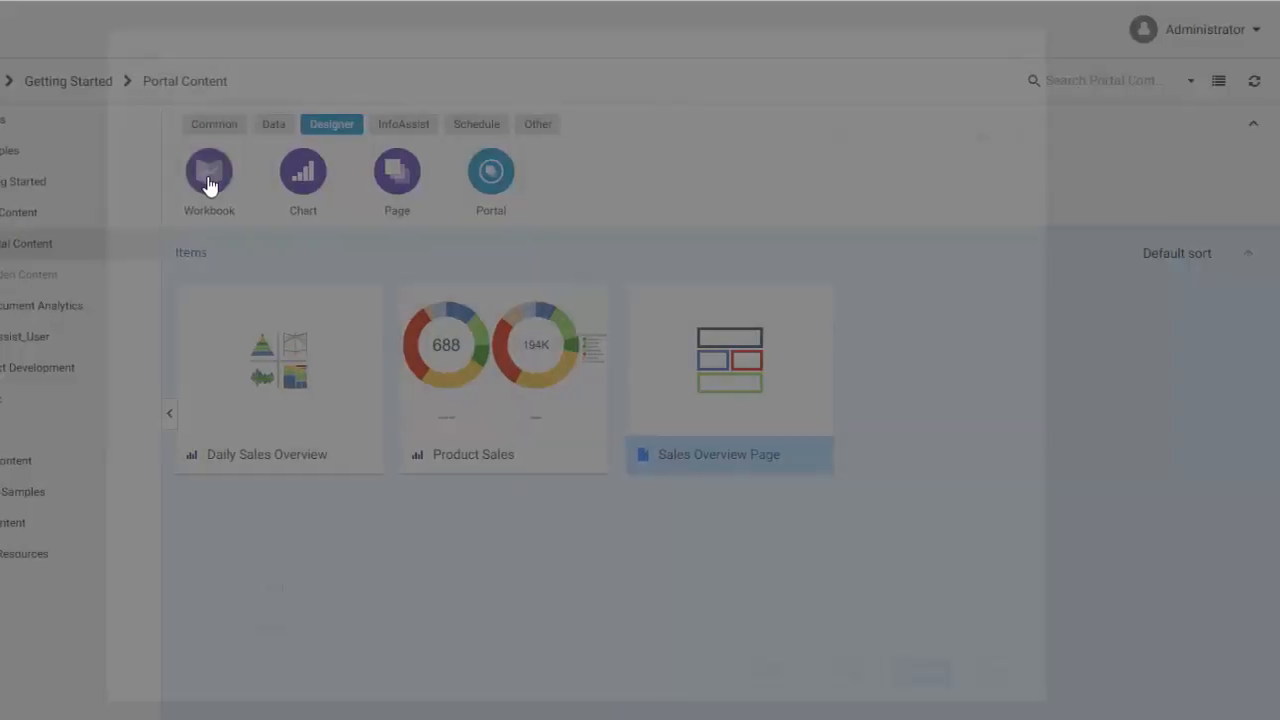
double_click(245, 330)
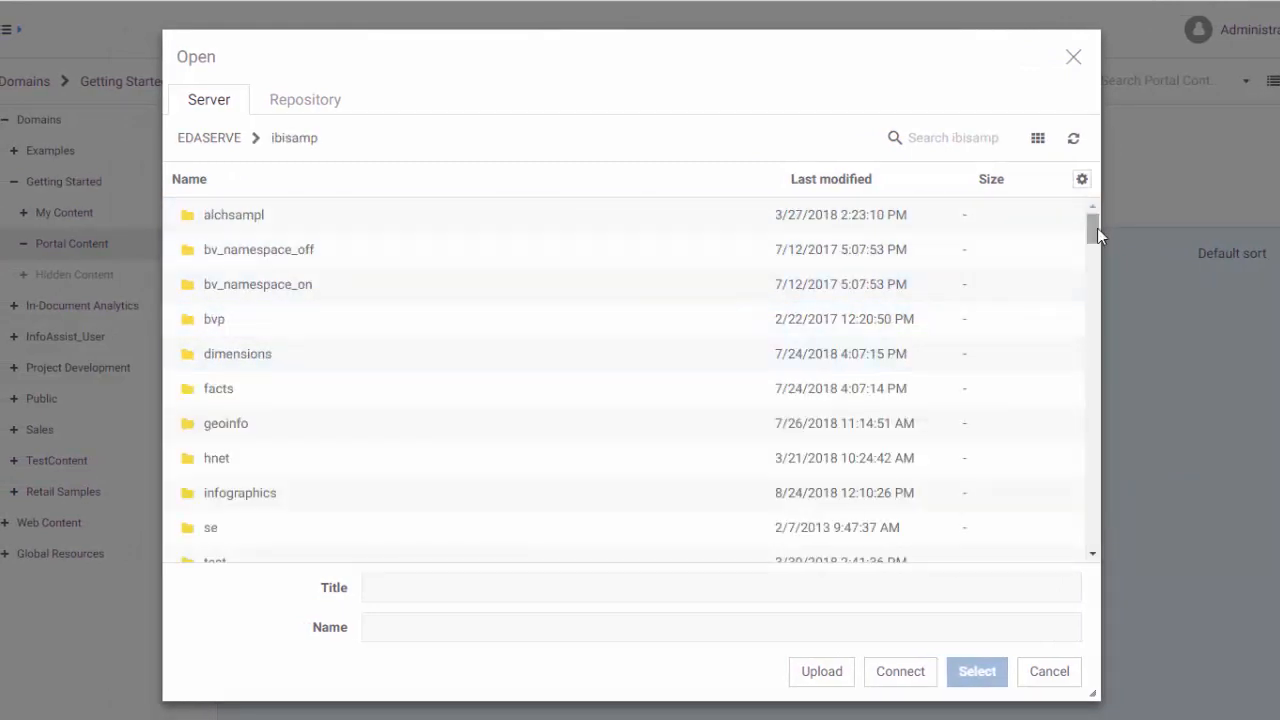
drag(1094, 229, 1083, 449)
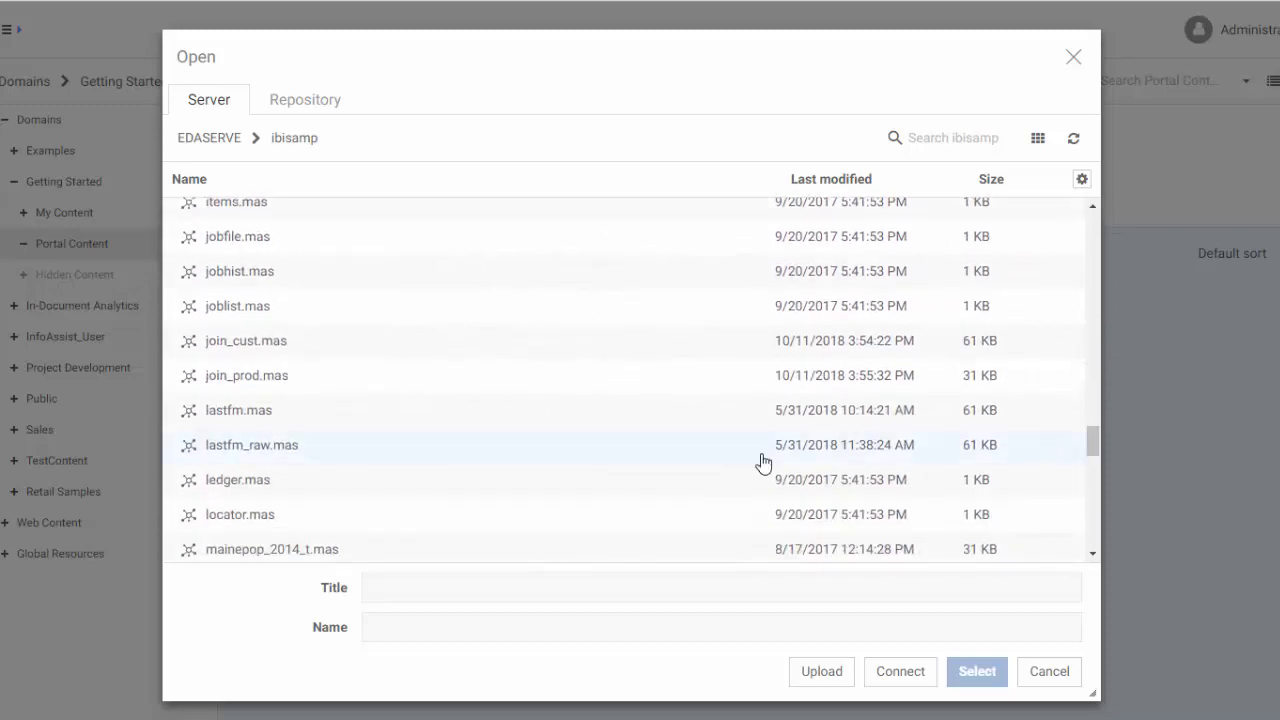
click(278, 347)
double_click(278, 347)
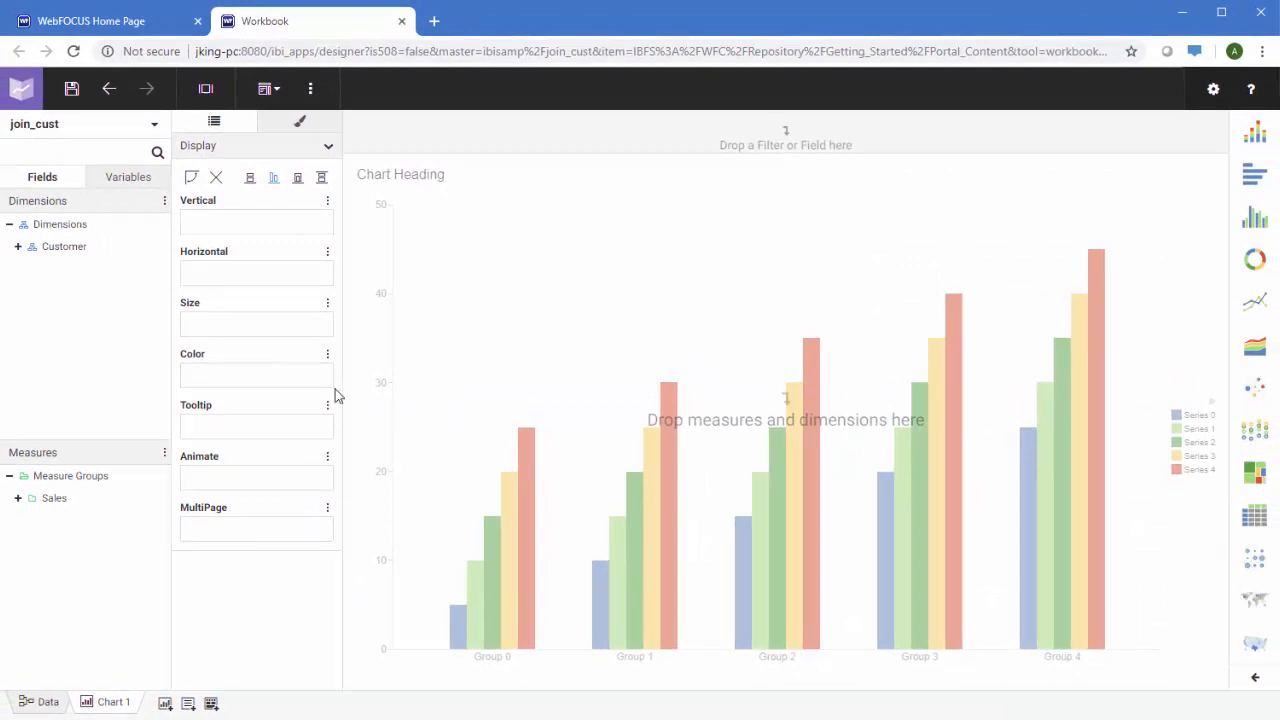
Join join_prod to join_cust as Join 1, profile the join, and return to Chart 1
click(30, 704)
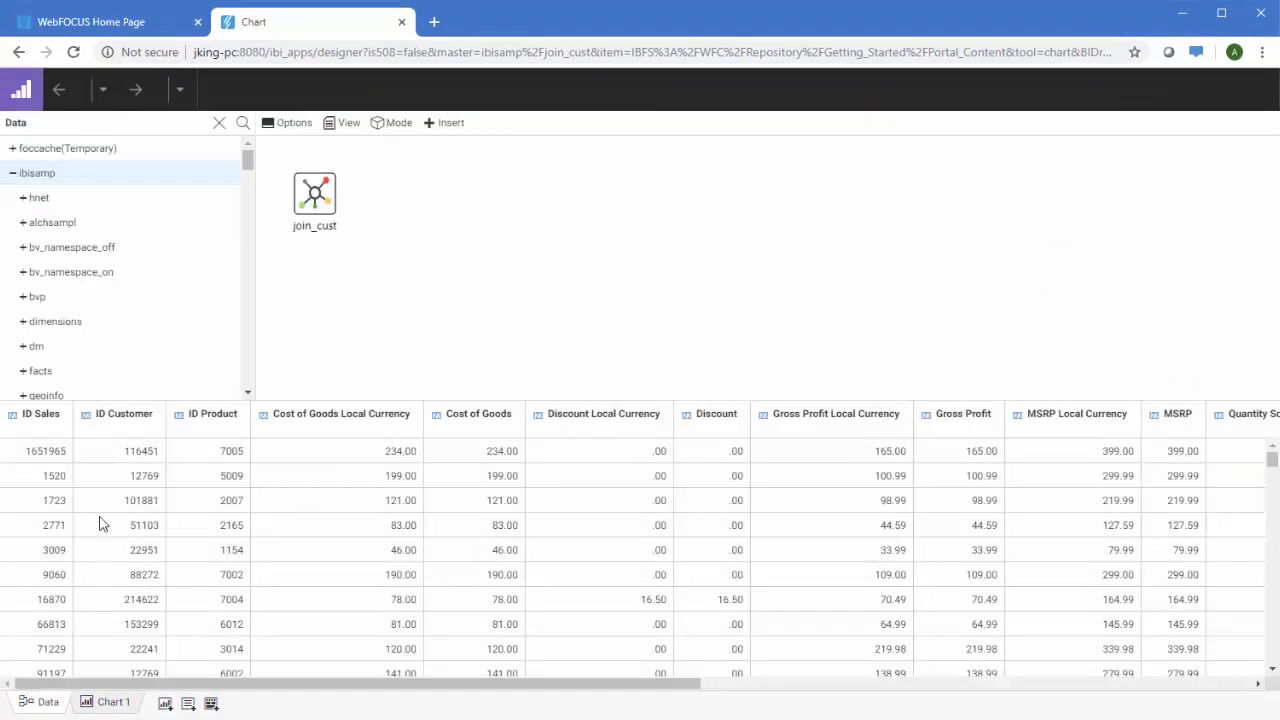
drag(247, 161, 247, 318)
drag(100, 309, 315, 197)
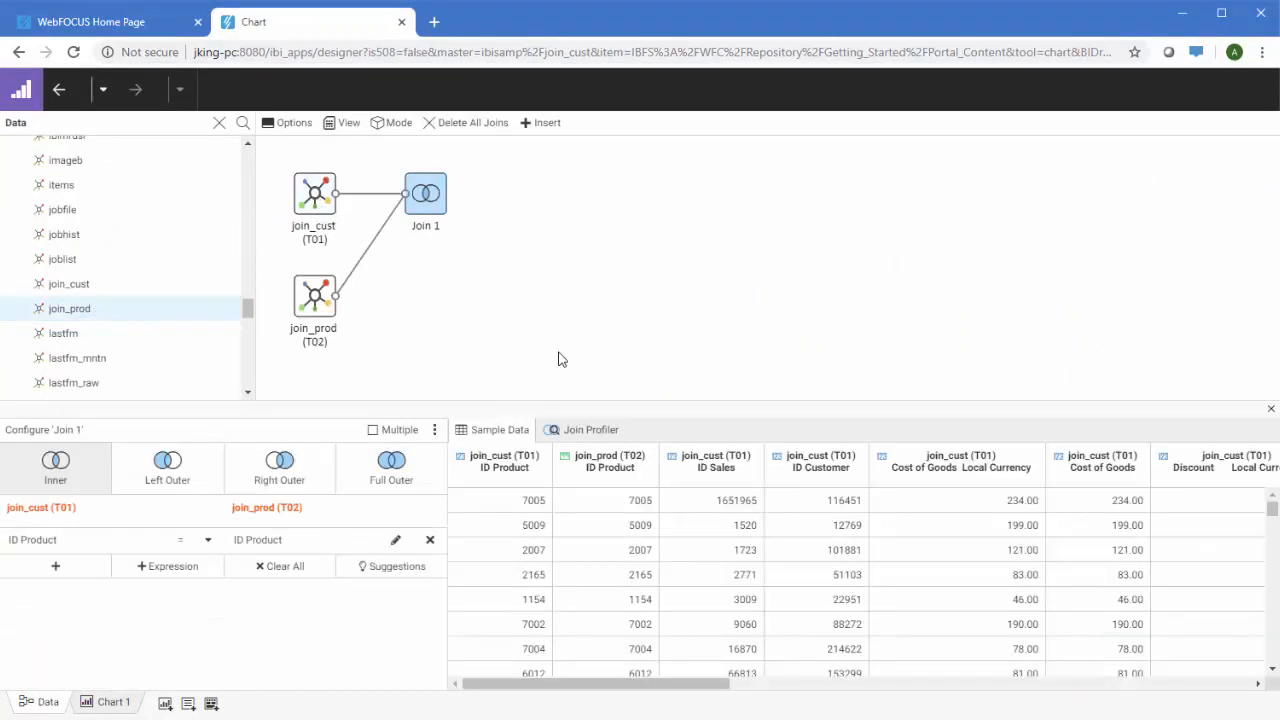
click(568, 432)
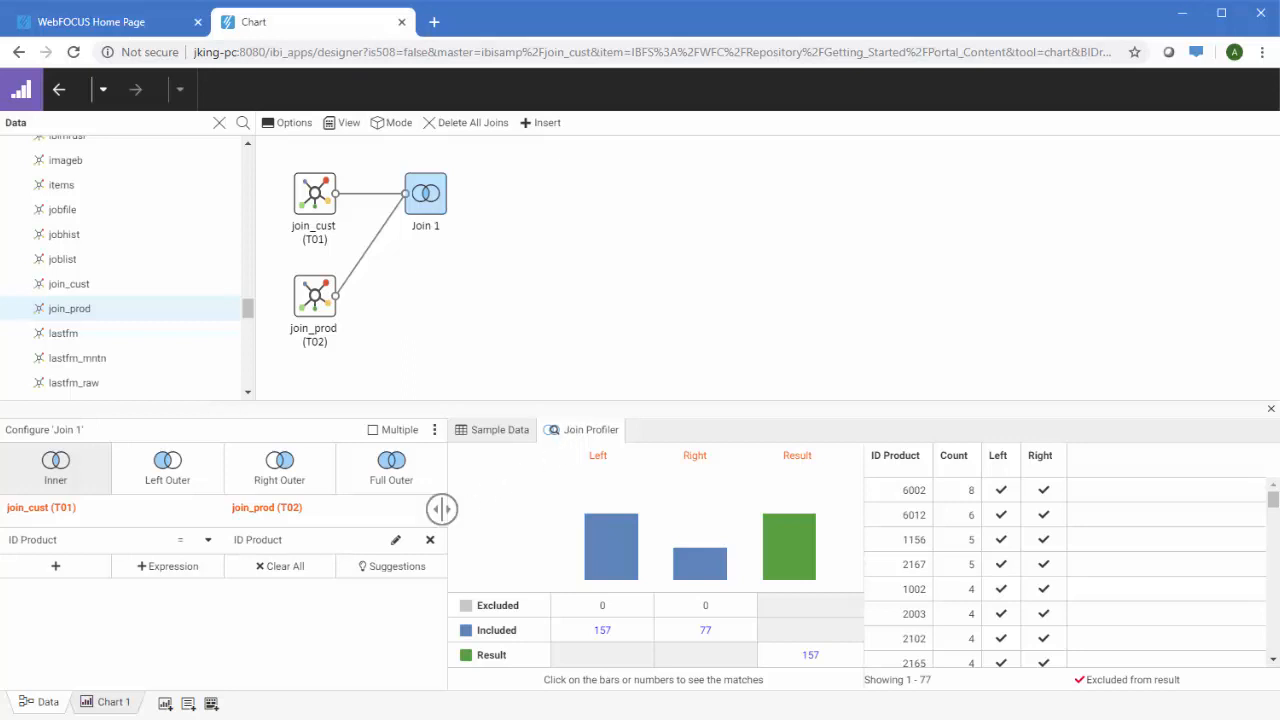
click(108, 703)
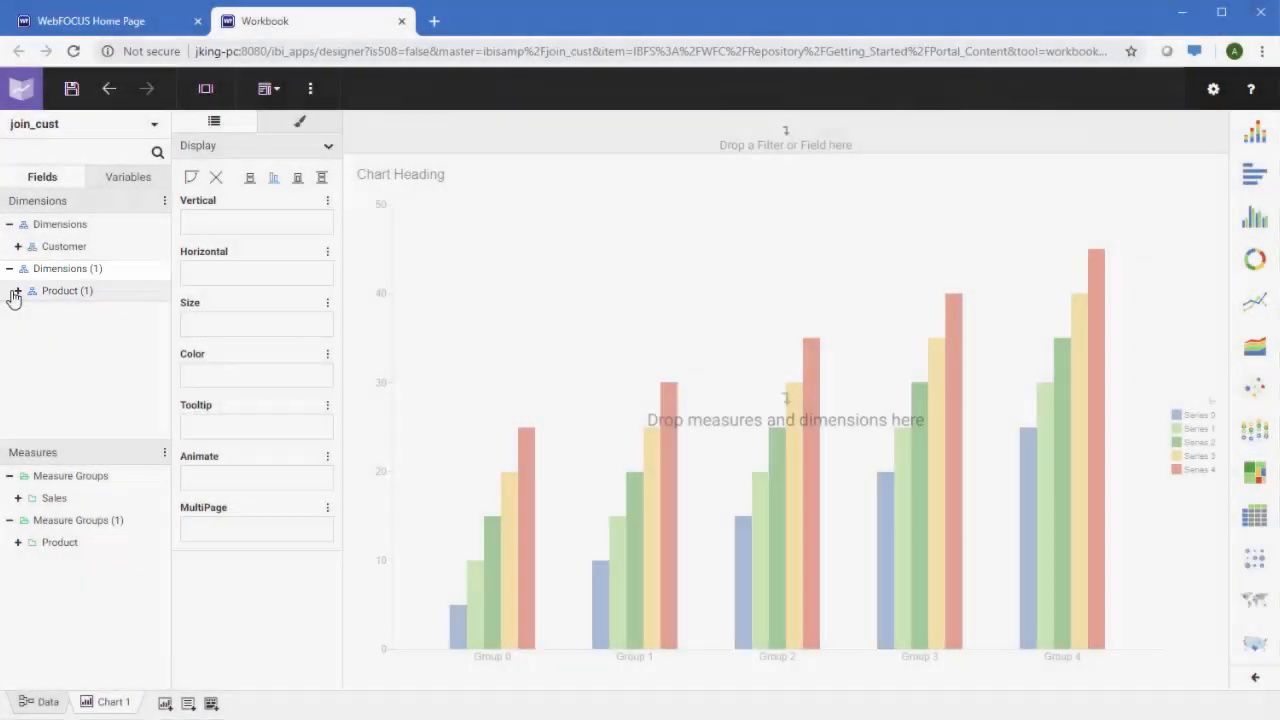
Plot Quantity Sold as bars by Product Category in Chart 1
click(17, 291)
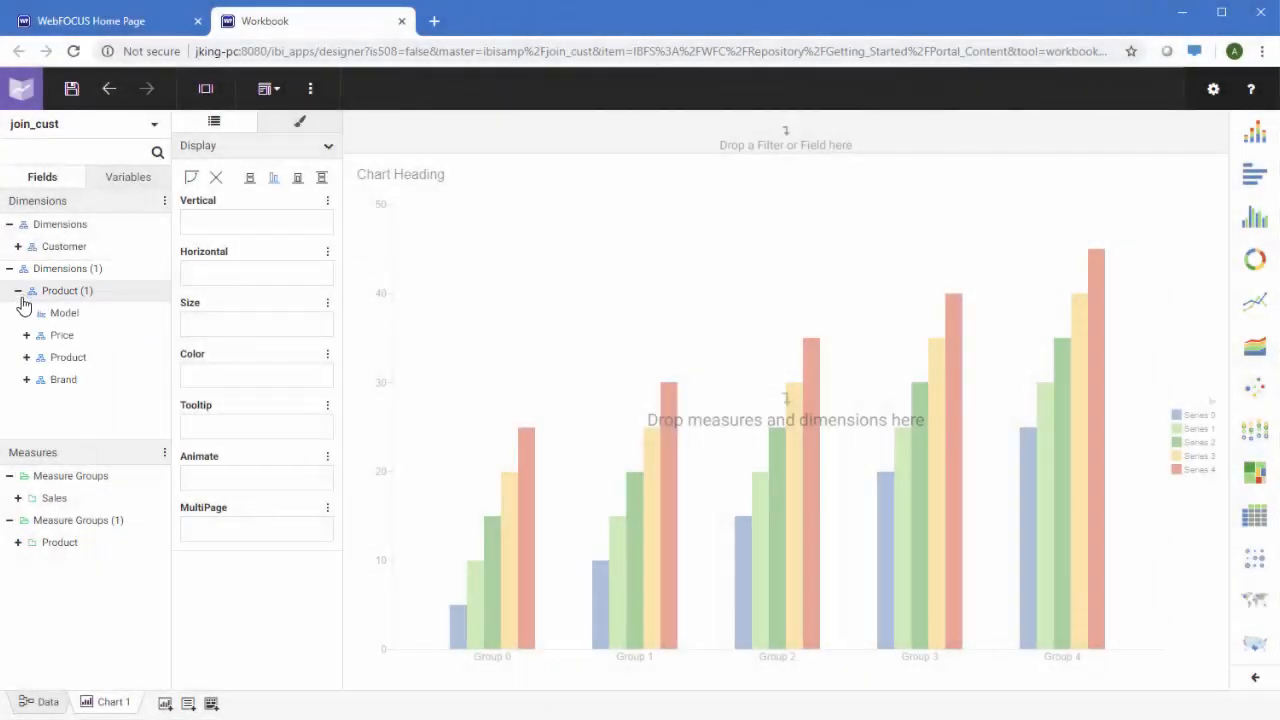
click(26, 357)
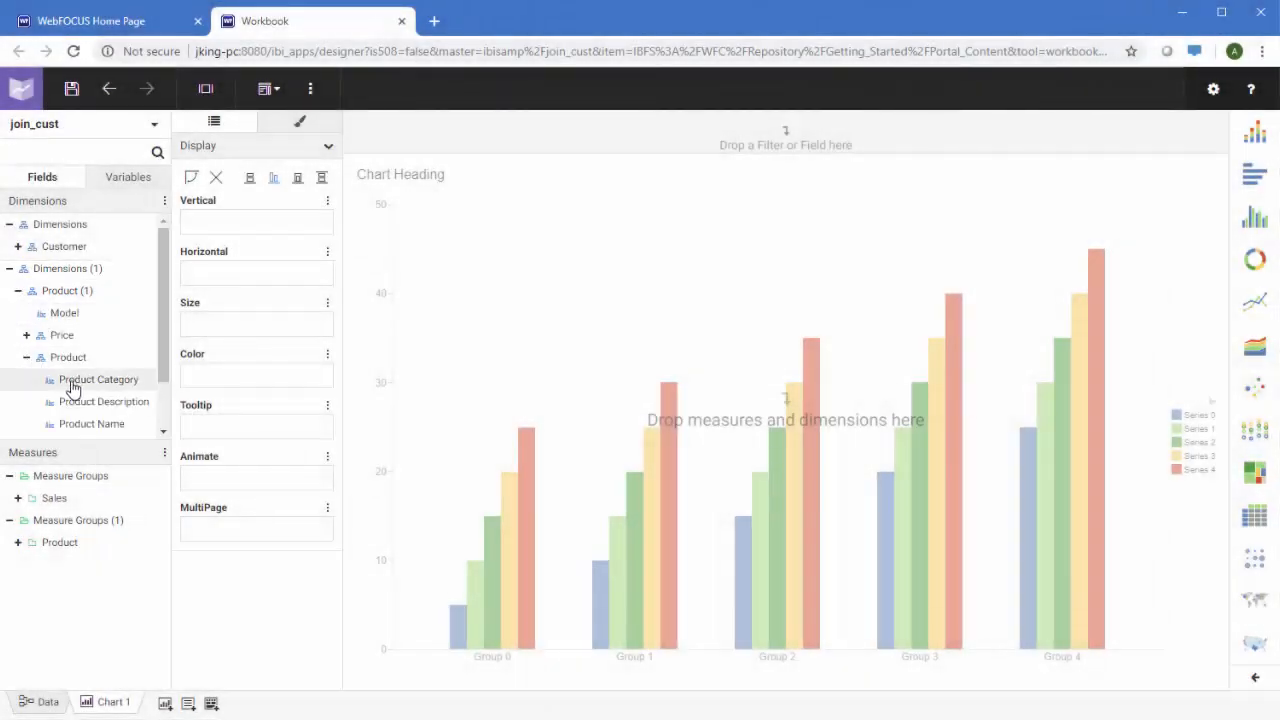
drag(72, 387, 267, 283)
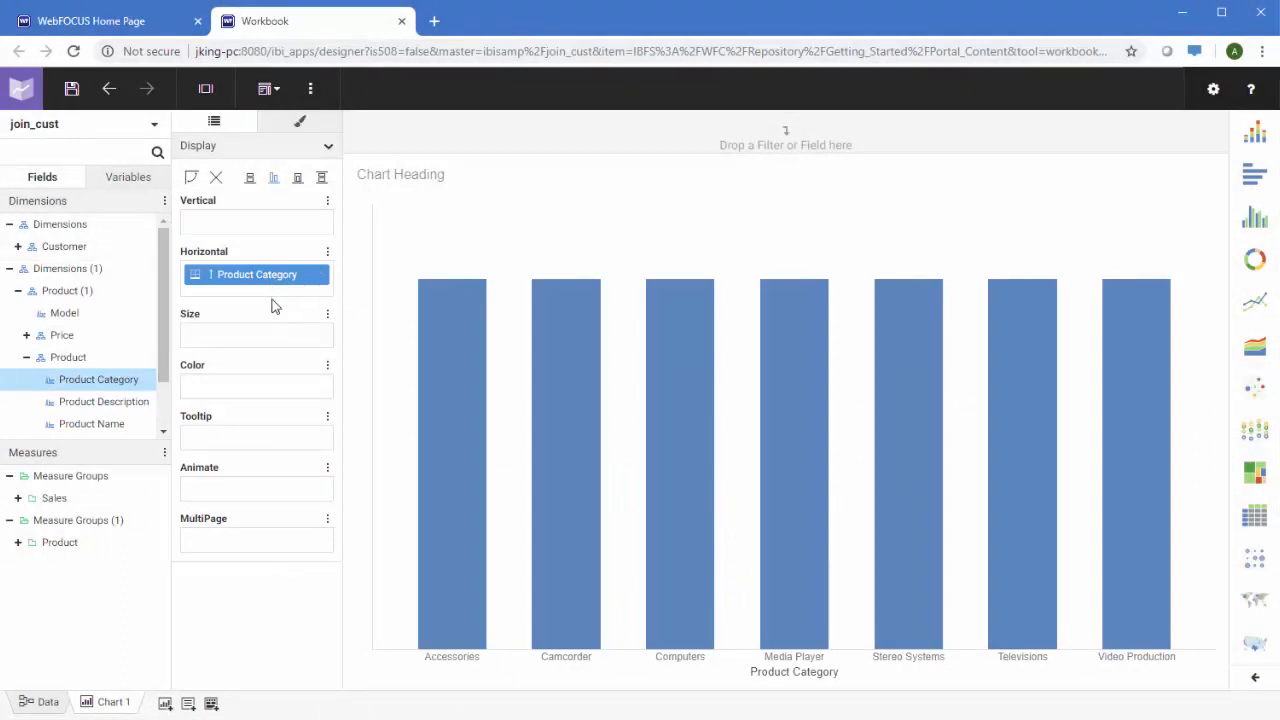
click(17, 497)
scroll(86, 549, down, 4)
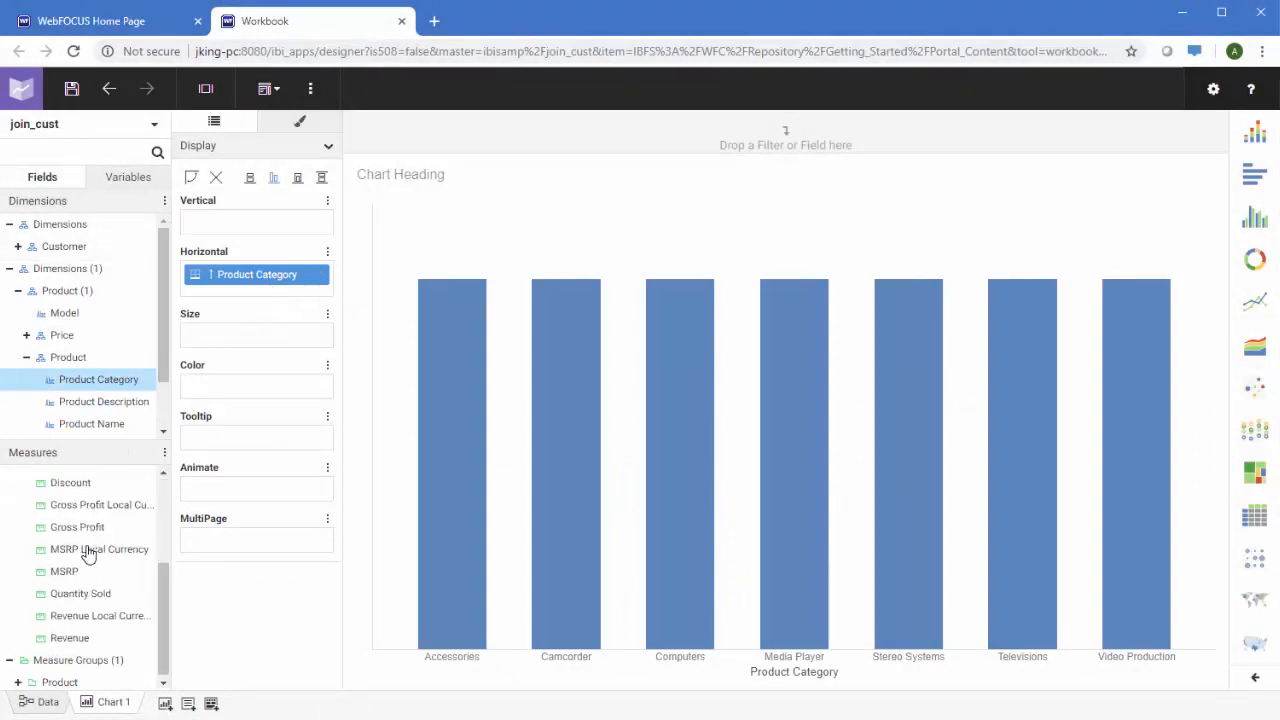
drag(84, 598, 236, 222)
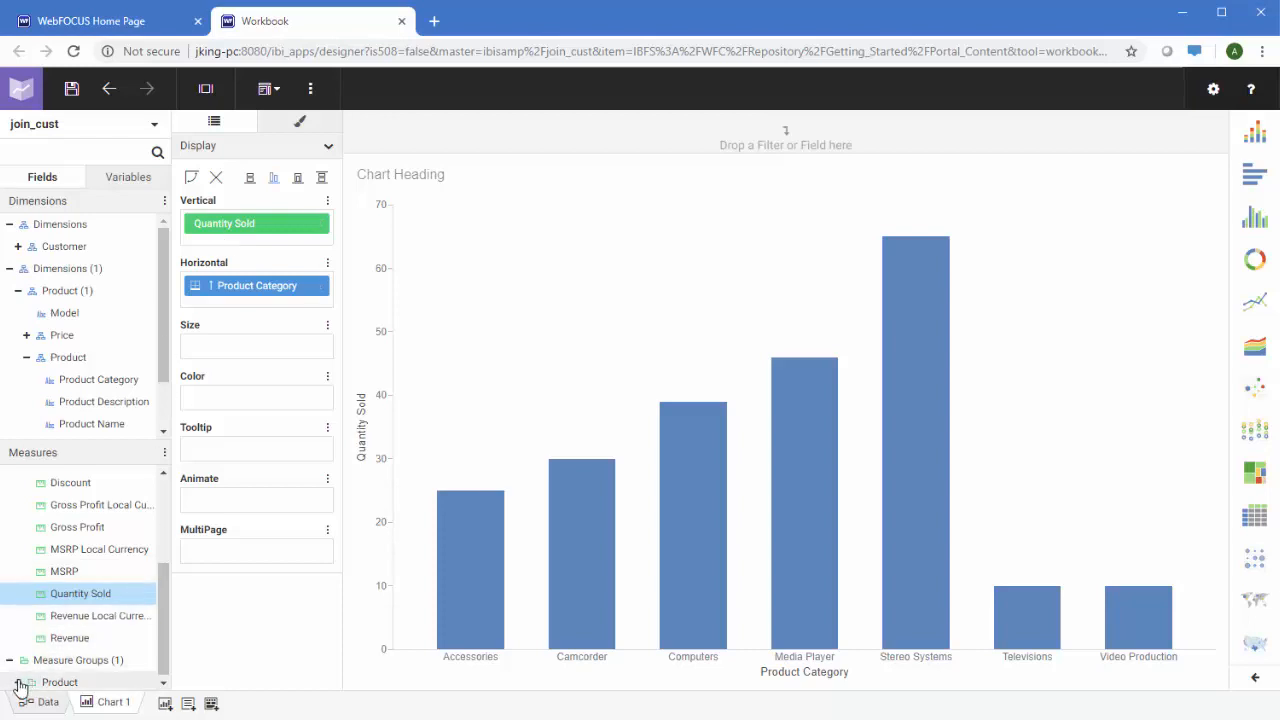
Colour the bars by average Price Dollars and start a blank Chart 2
scroll(60, 643, down, 3)
drag(77, 638, 225, 403)
right_click(225, 403)
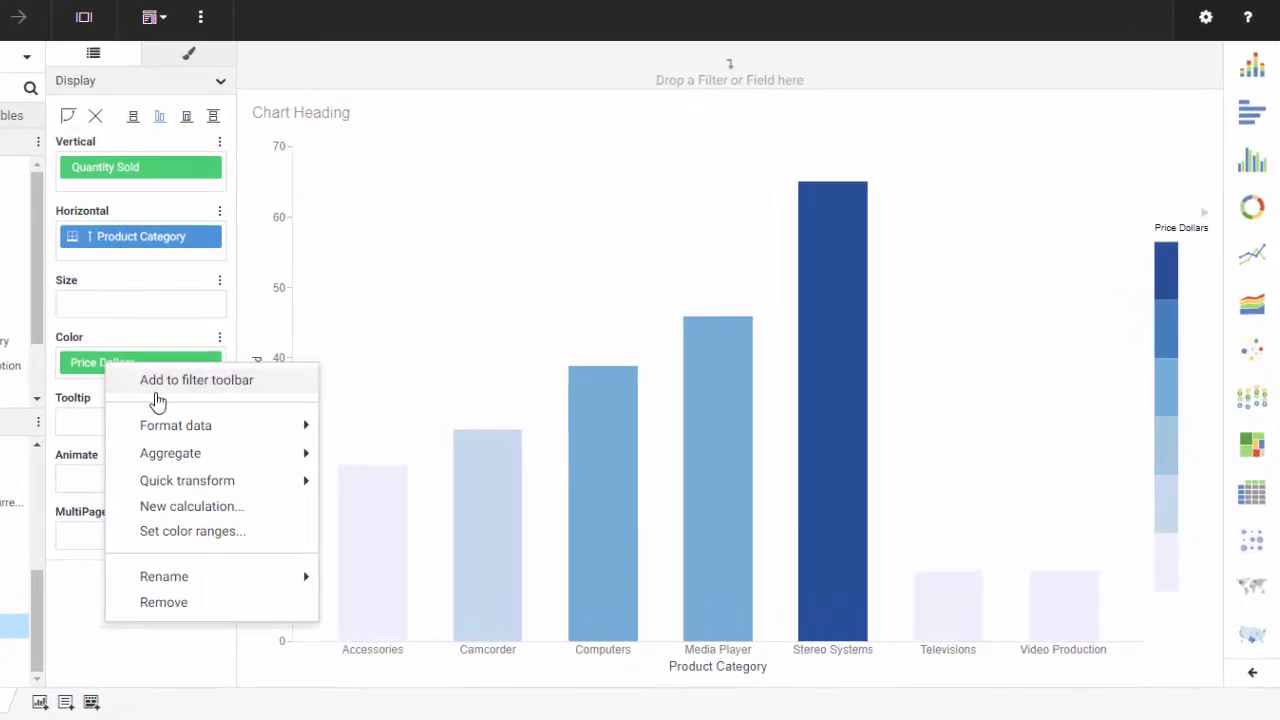
mouse_move(165, 455)
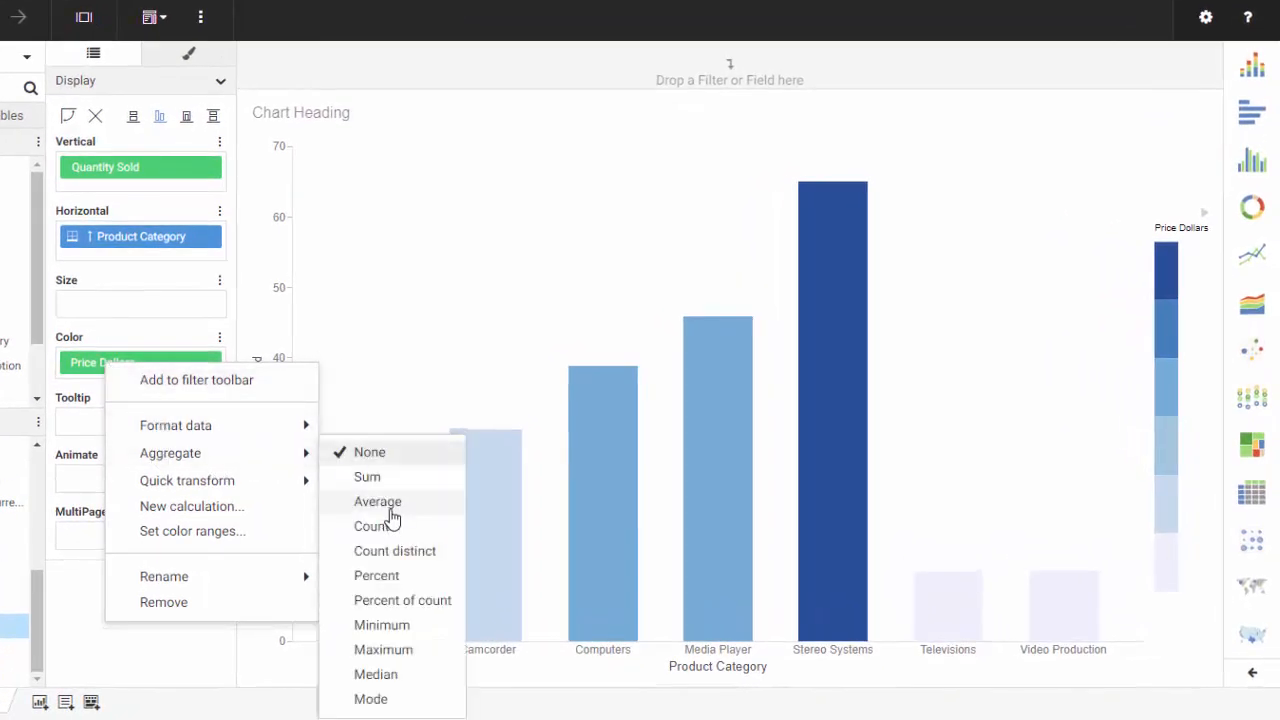
click(388, 498)
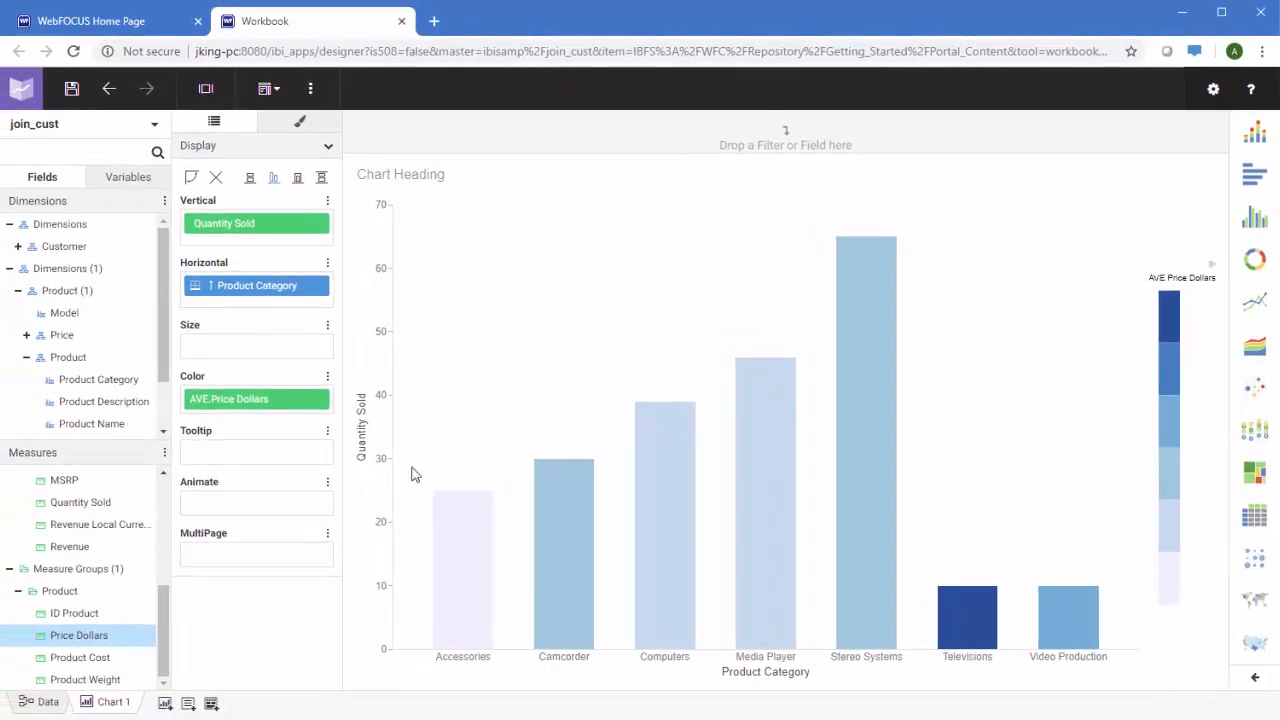
click(165, 704)
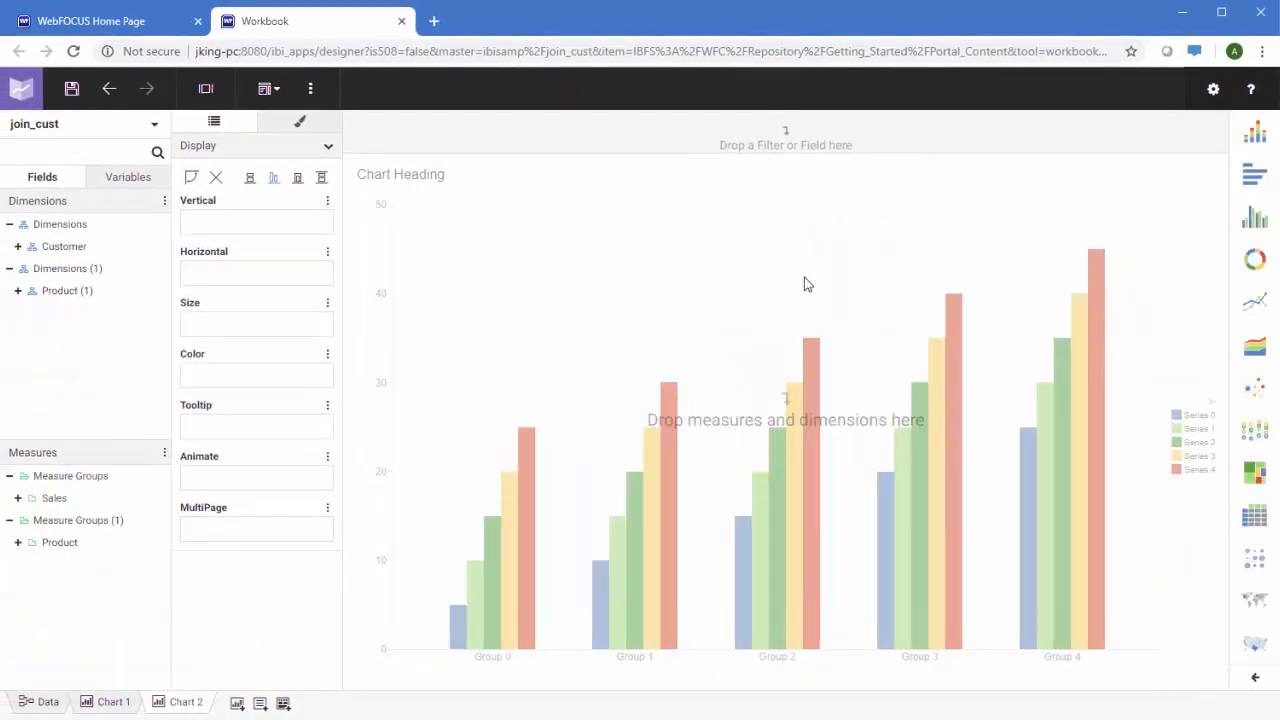
Make Chart 2 a donut chart of Quantity Sold coloured by Price Range High Low
click(1256, 260)
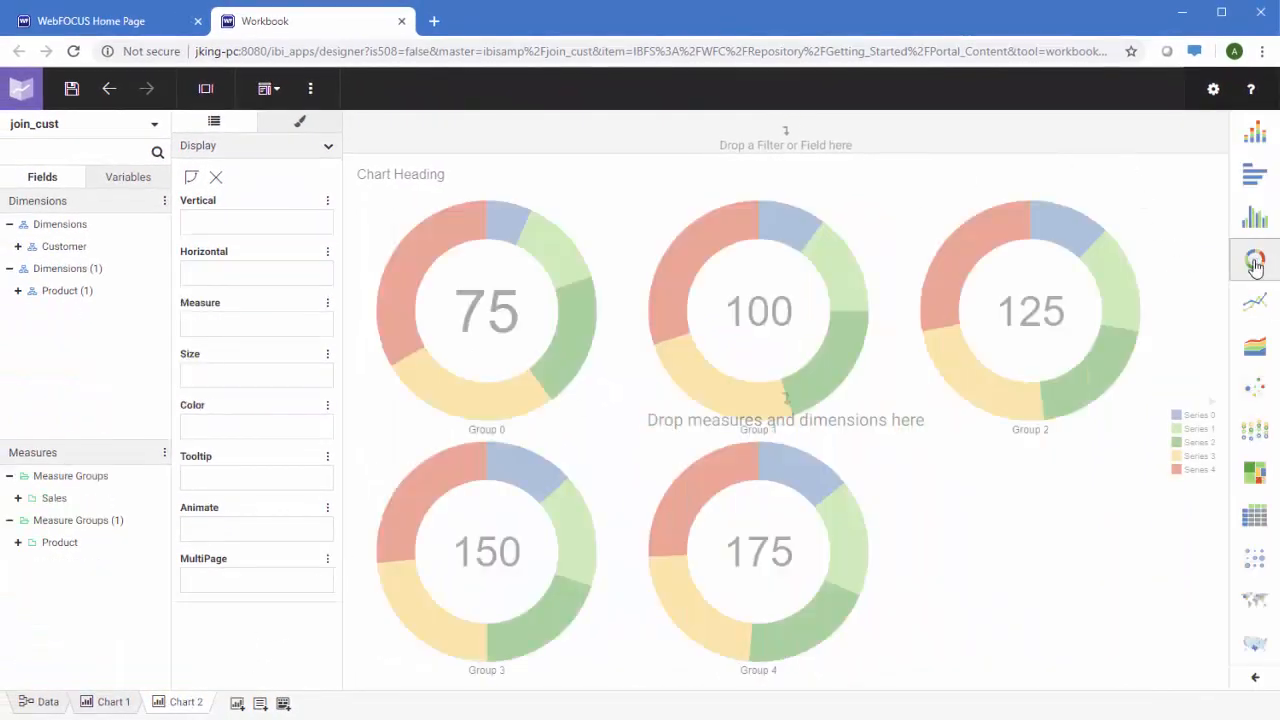
click(18, 498)
scroll(40, 540, down, 3)
drag(115, 590, 251, 337)
click(18, 290)
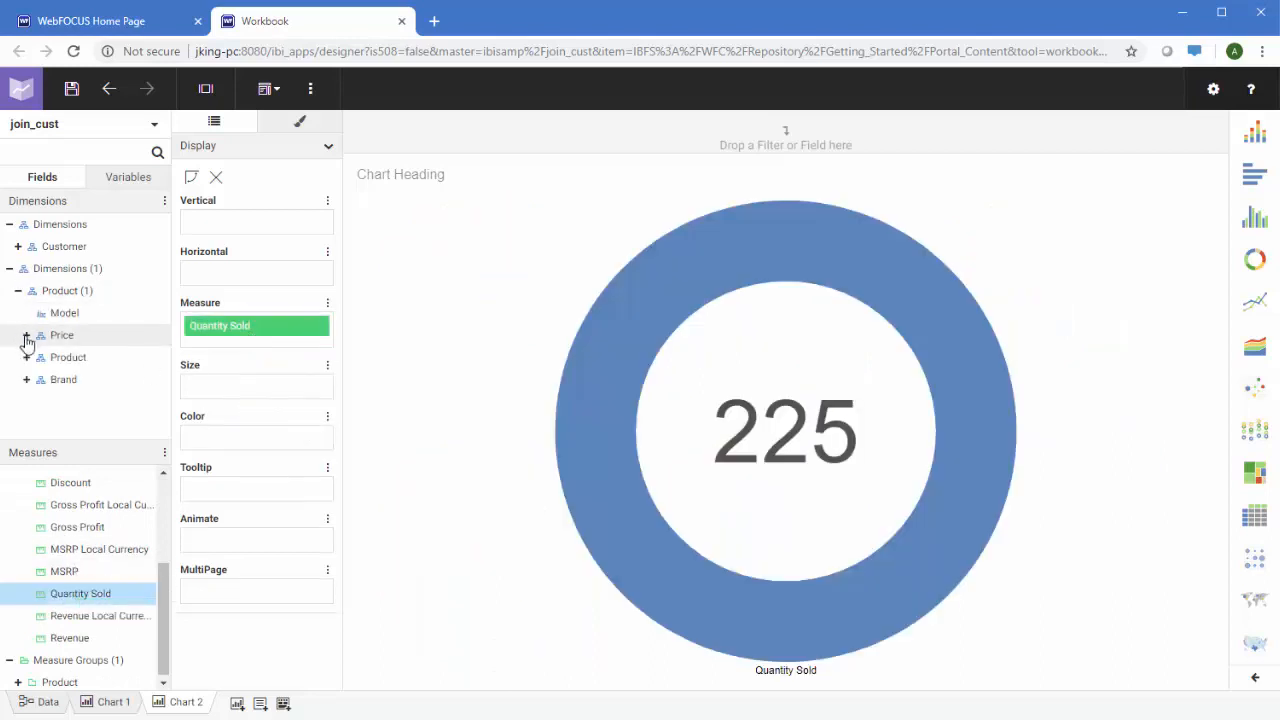
click(26, 335)
double_click(95, 358)
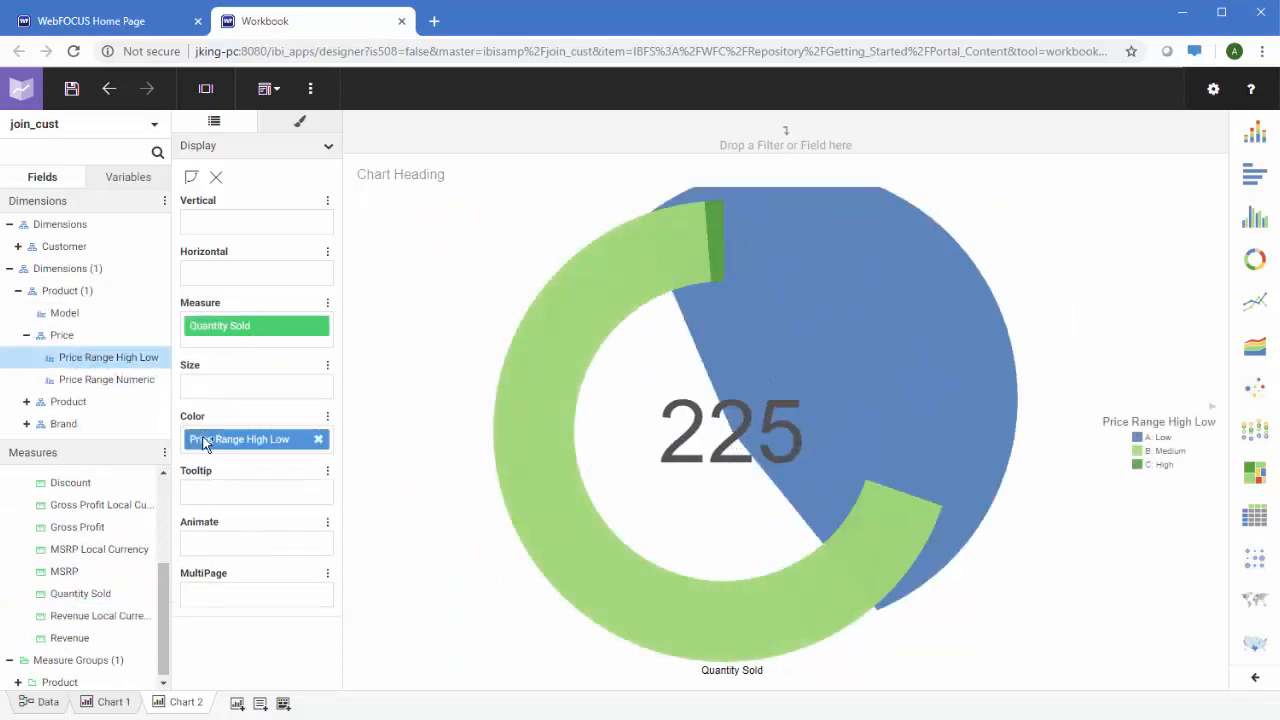
Split the donuts into Customer Country columns and Product Category rows, with a Customer Country filter
click(18, 246)
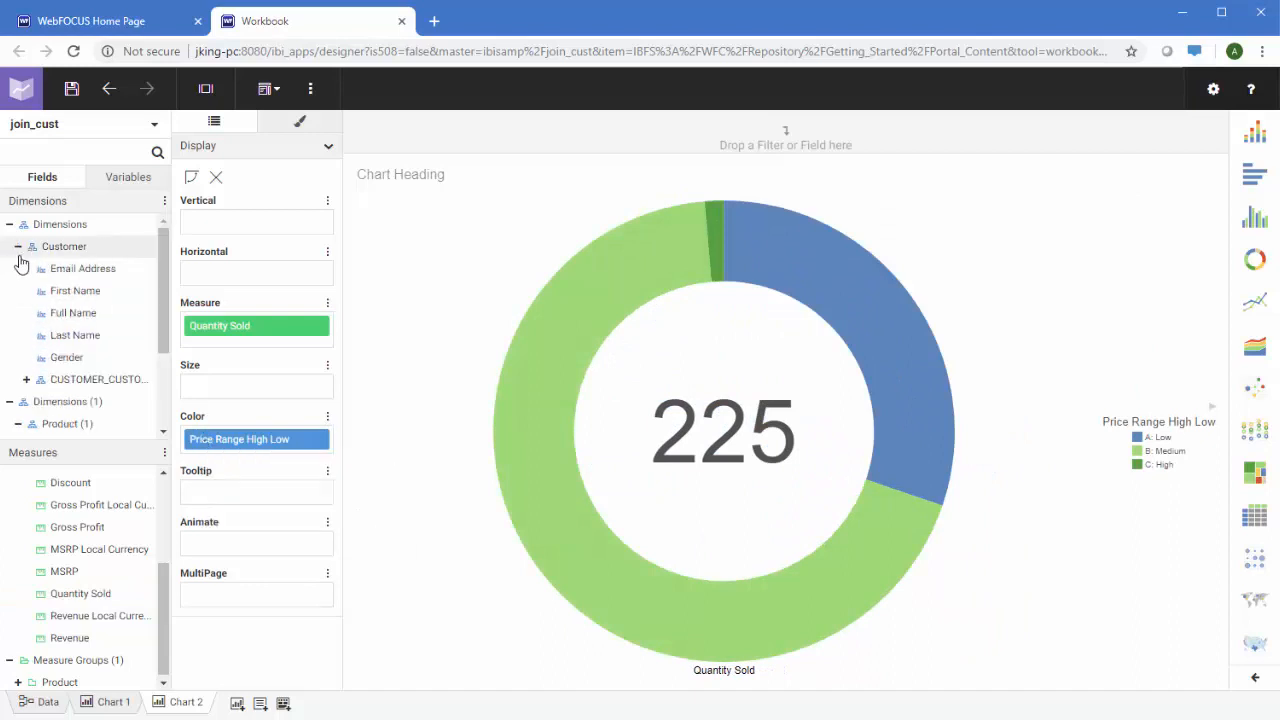
click(26, 379)
drag(90, 401, 212, 276)
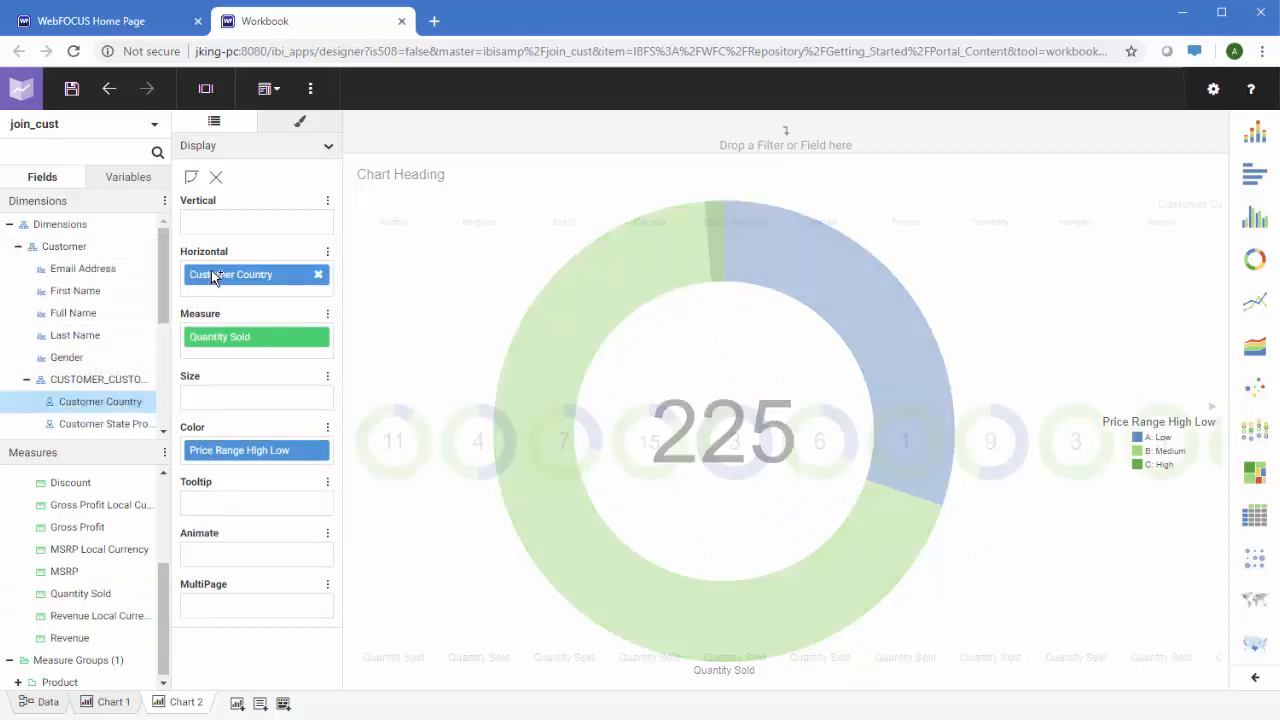
scroll(95, 300, down, 3)
click(28, 406)
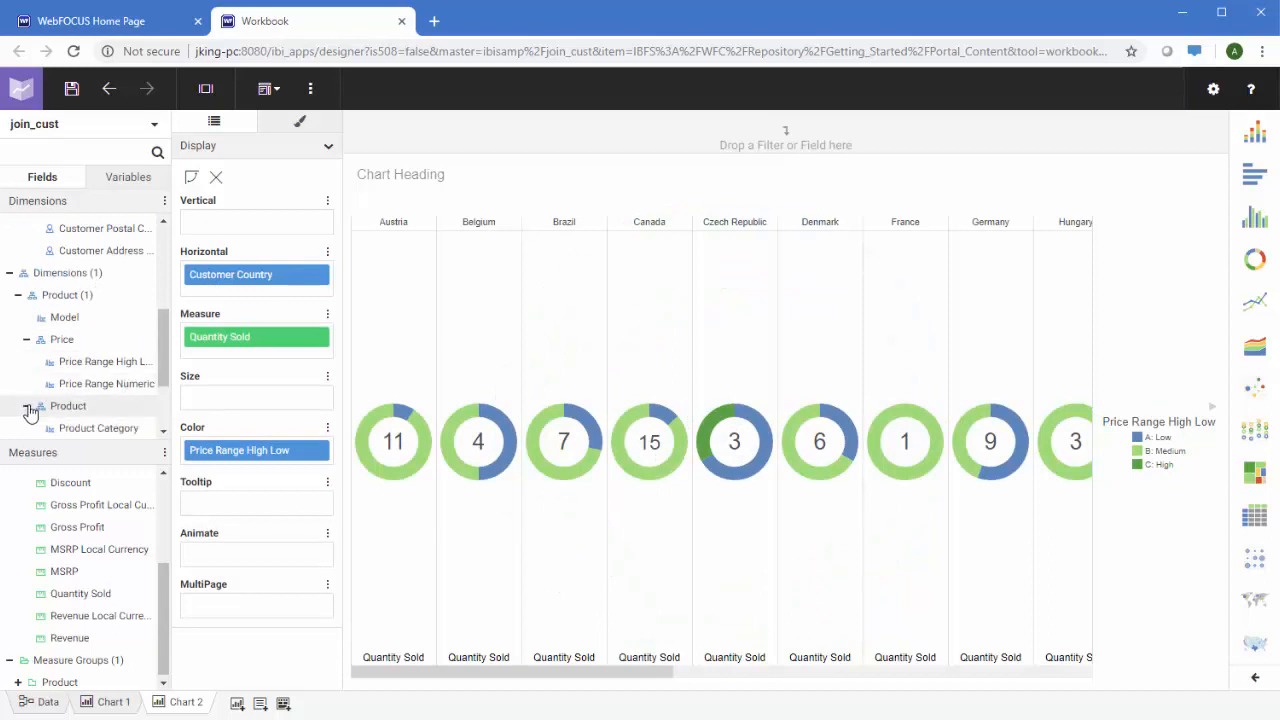
drag(122, 417, 230, 226)
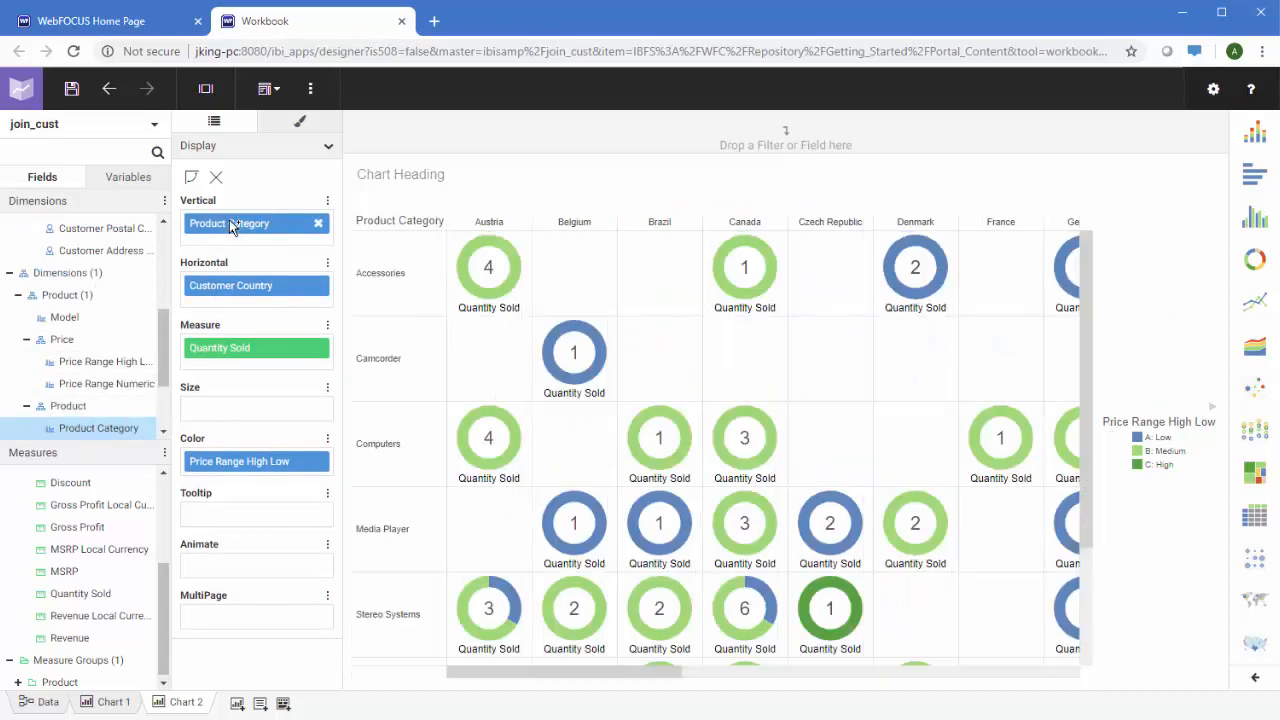
scroll(110, 300, up, 3)
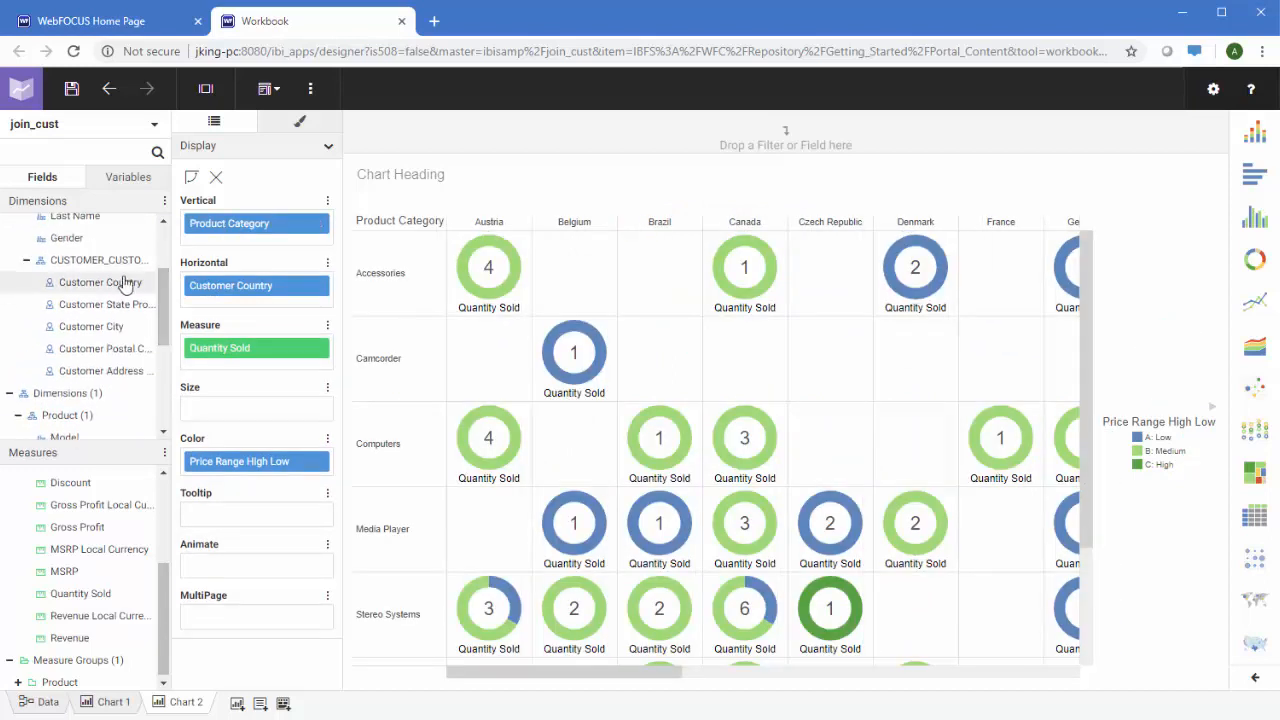
drag(124, 283, 441, 138)
click(551, 133)
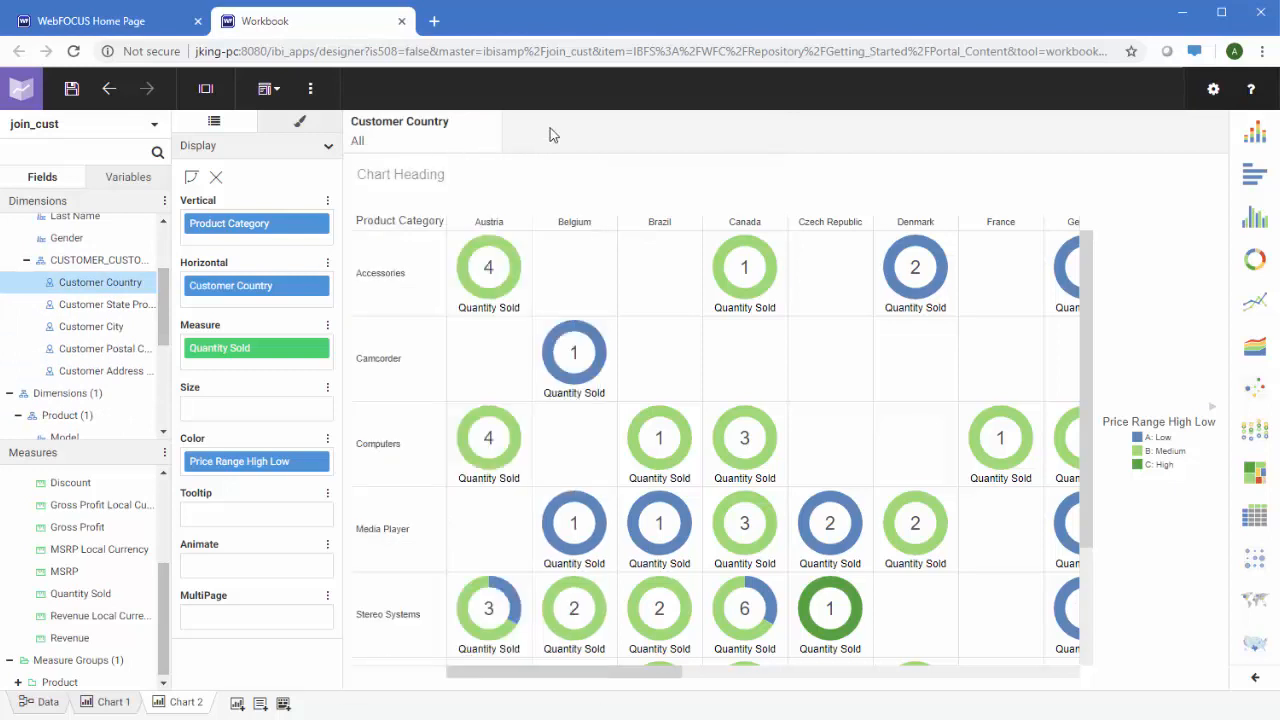
Add Chart 3 as a world map plotting Customer Country
click(237, 704)
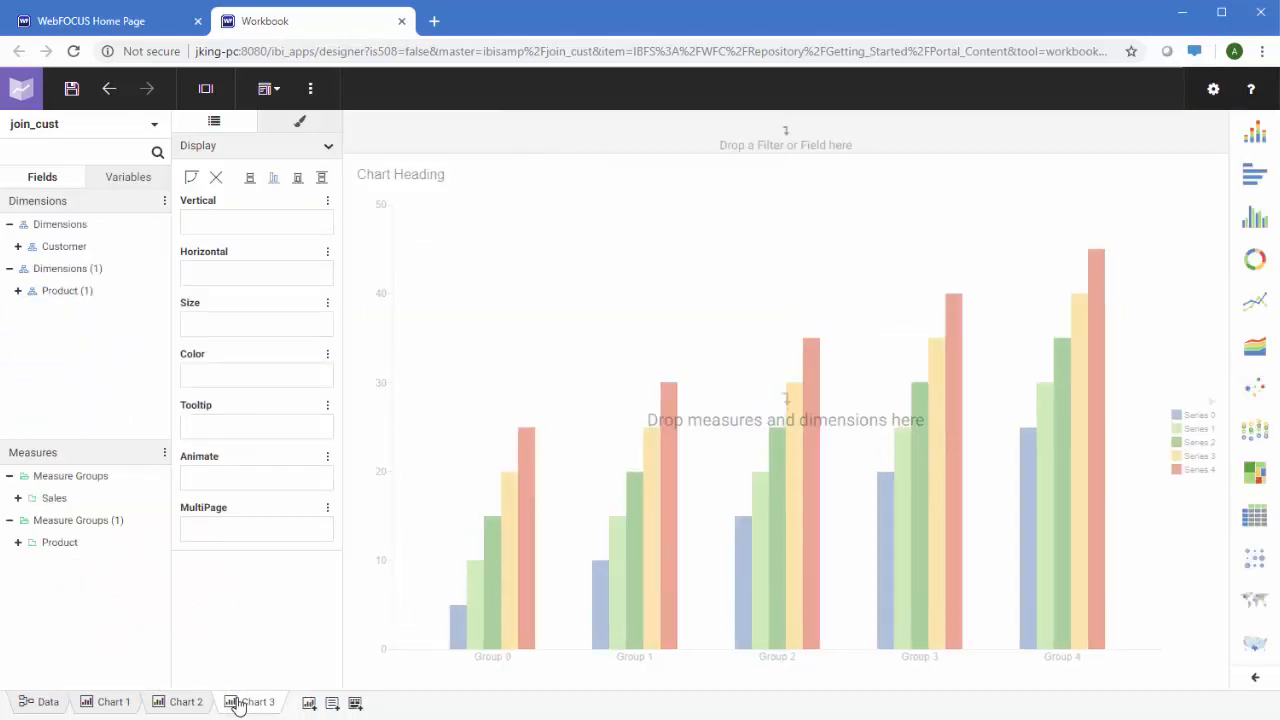
click(1254, 600)
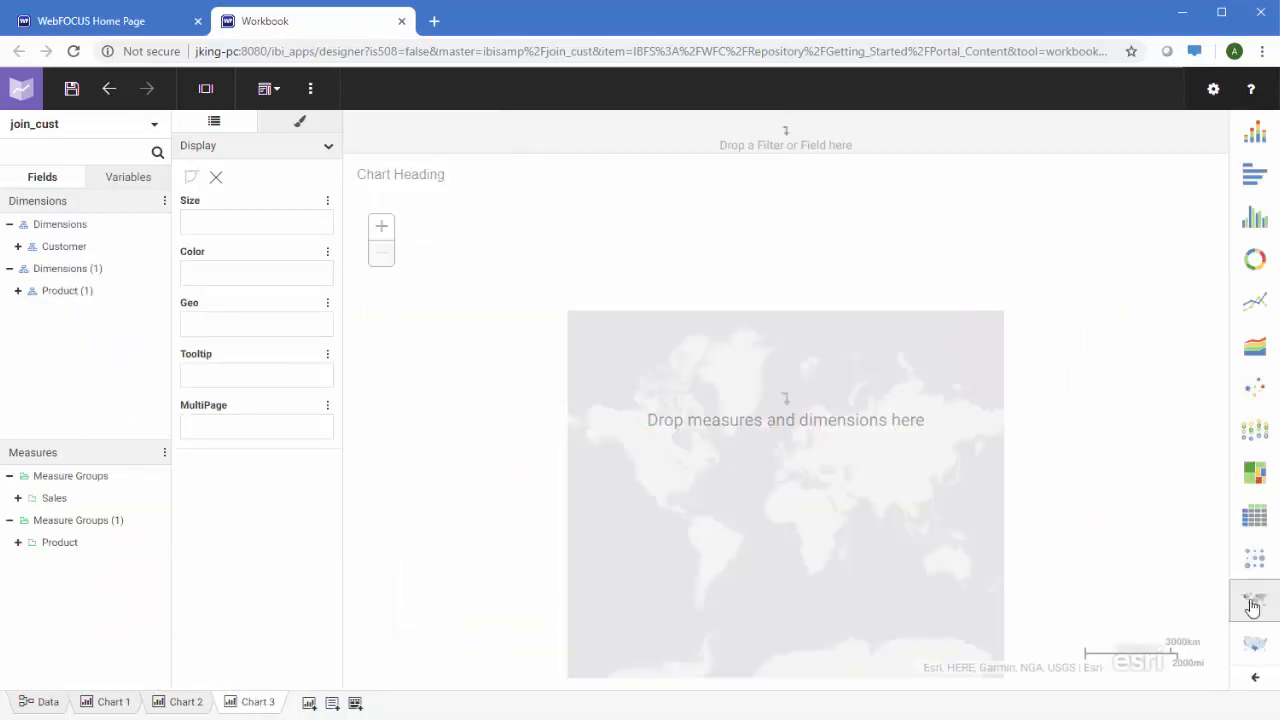
click(18, 247)
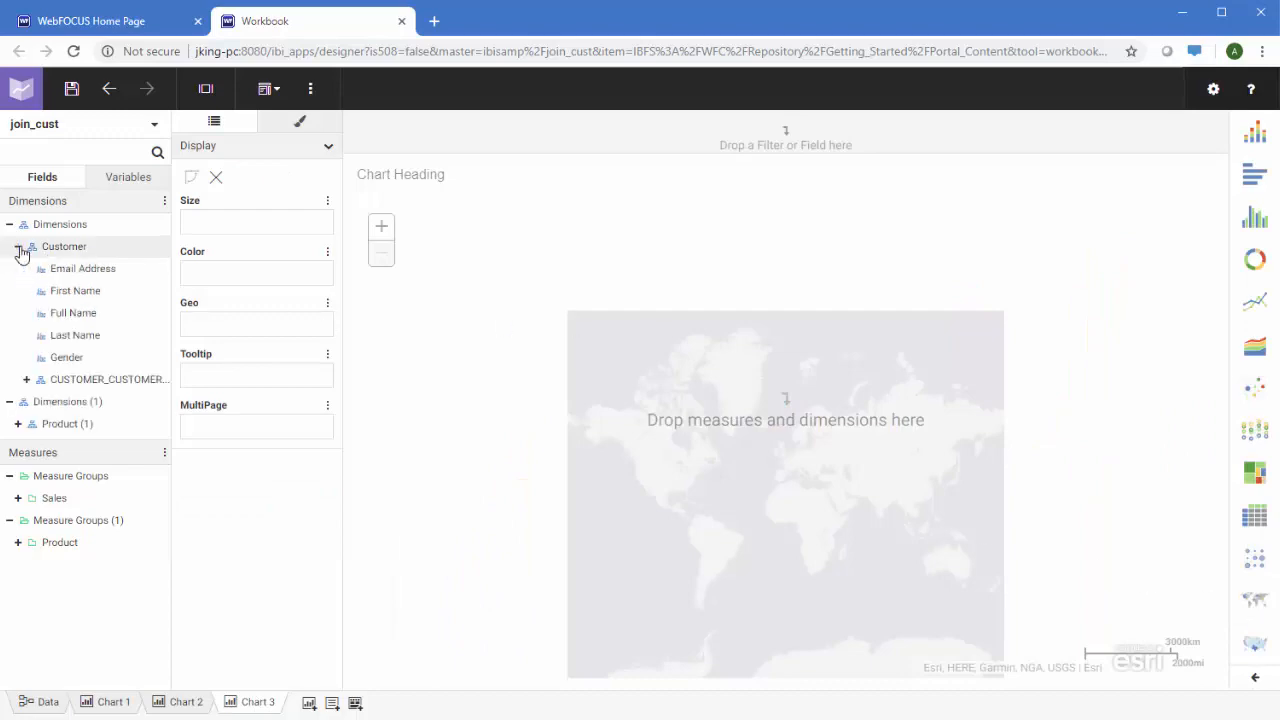
click(25, 380)
click(70, 402)
drag(75, 410, 212, 309)
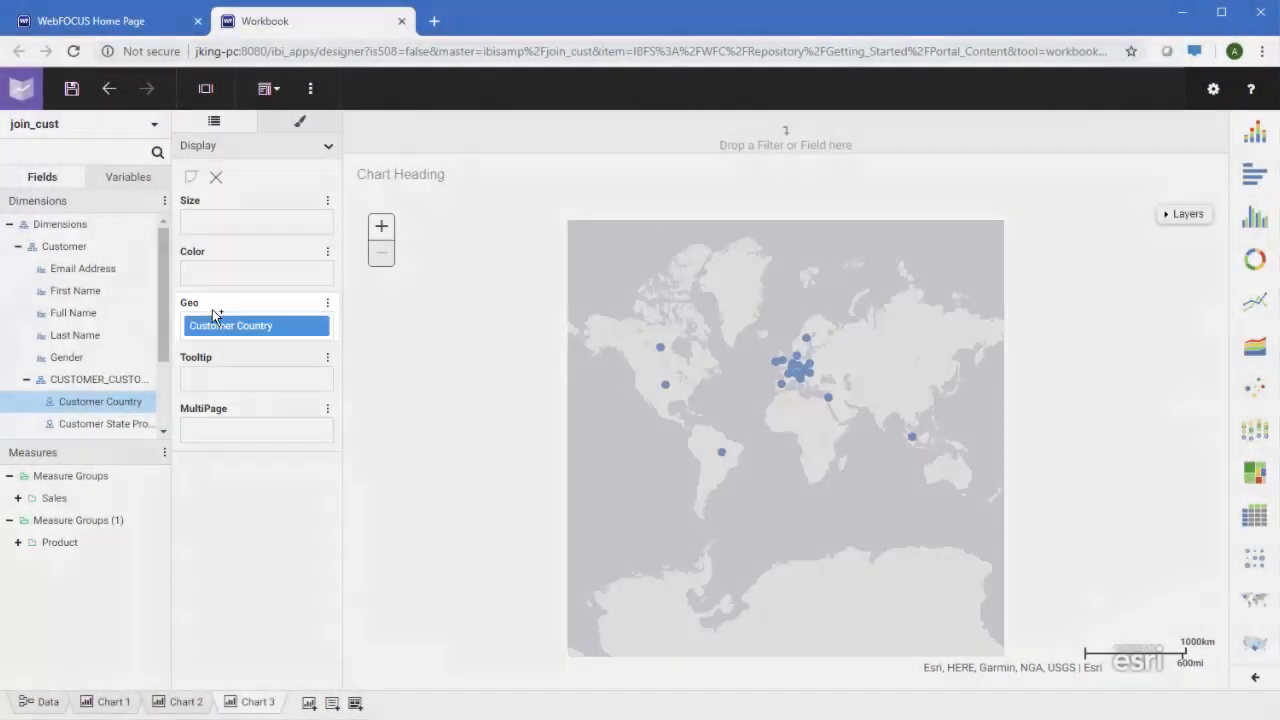
Colour the map by Revenue, size bubbles by Gross Profit, add a country filter, and start Chart 4
click(19, 499)
scroll(25, 507, down, 3)
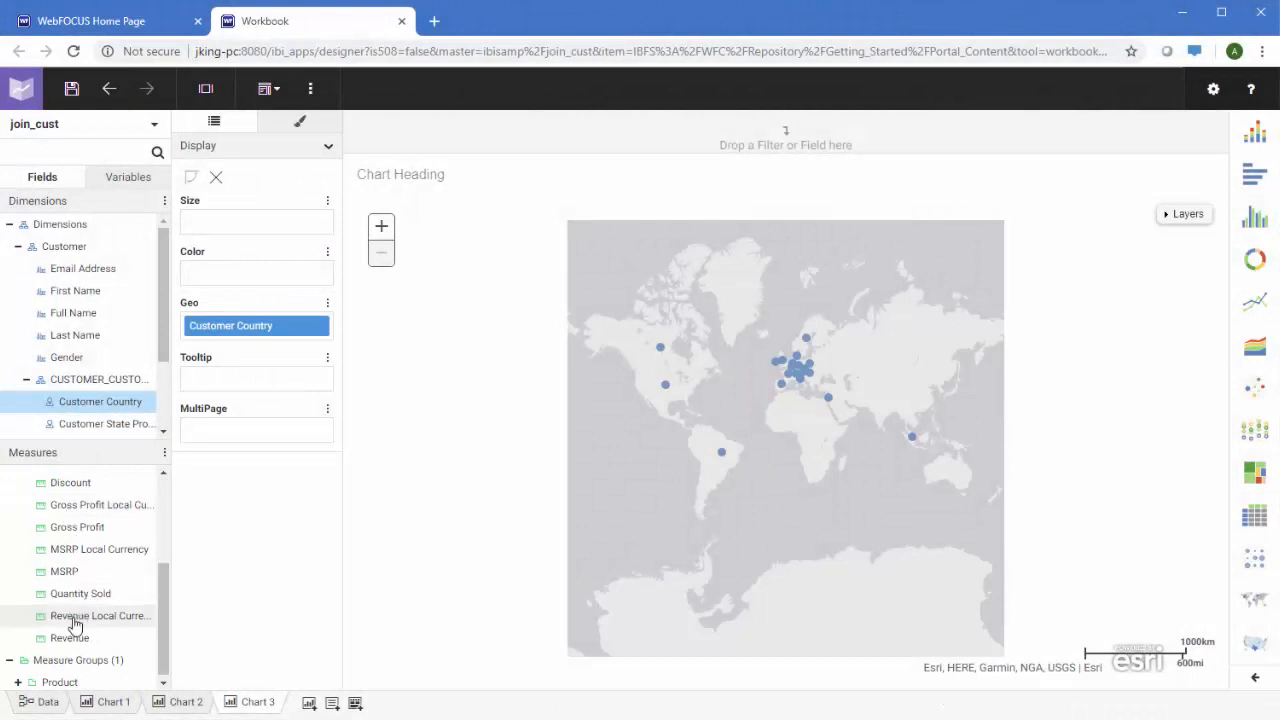
drag(62, 640, 248, 266)
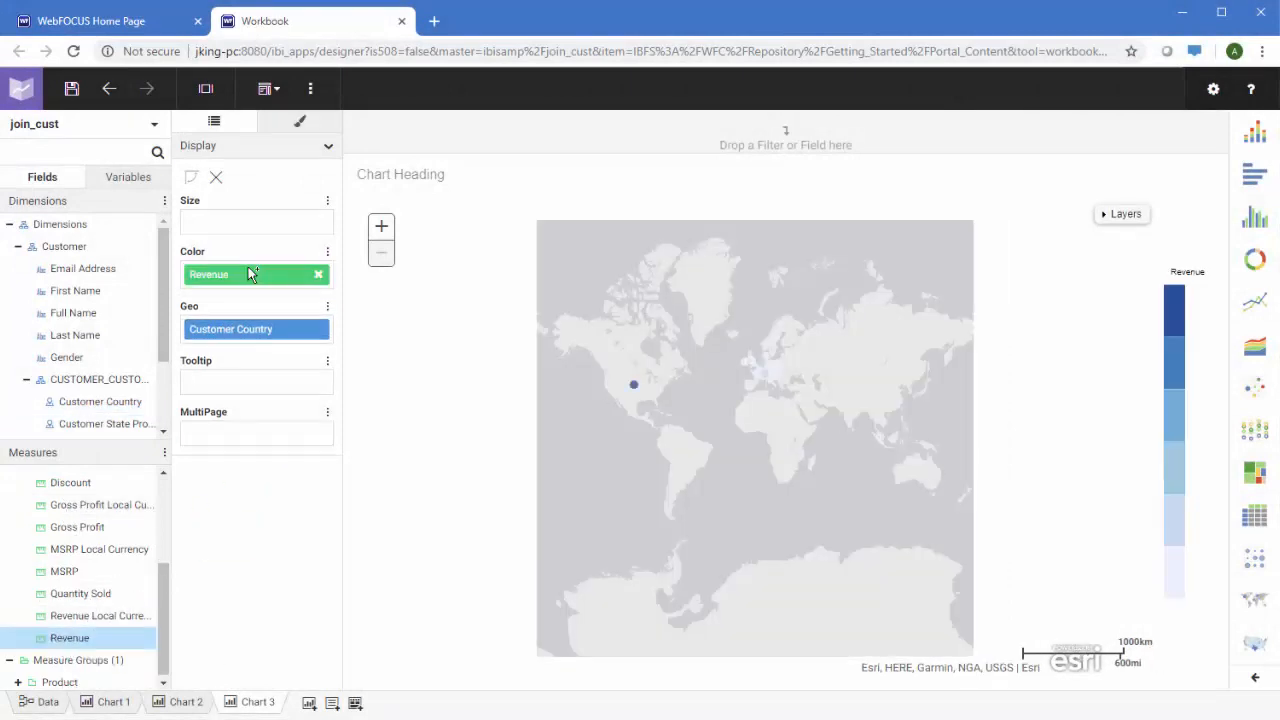
drag(112, 524, 246, 218)
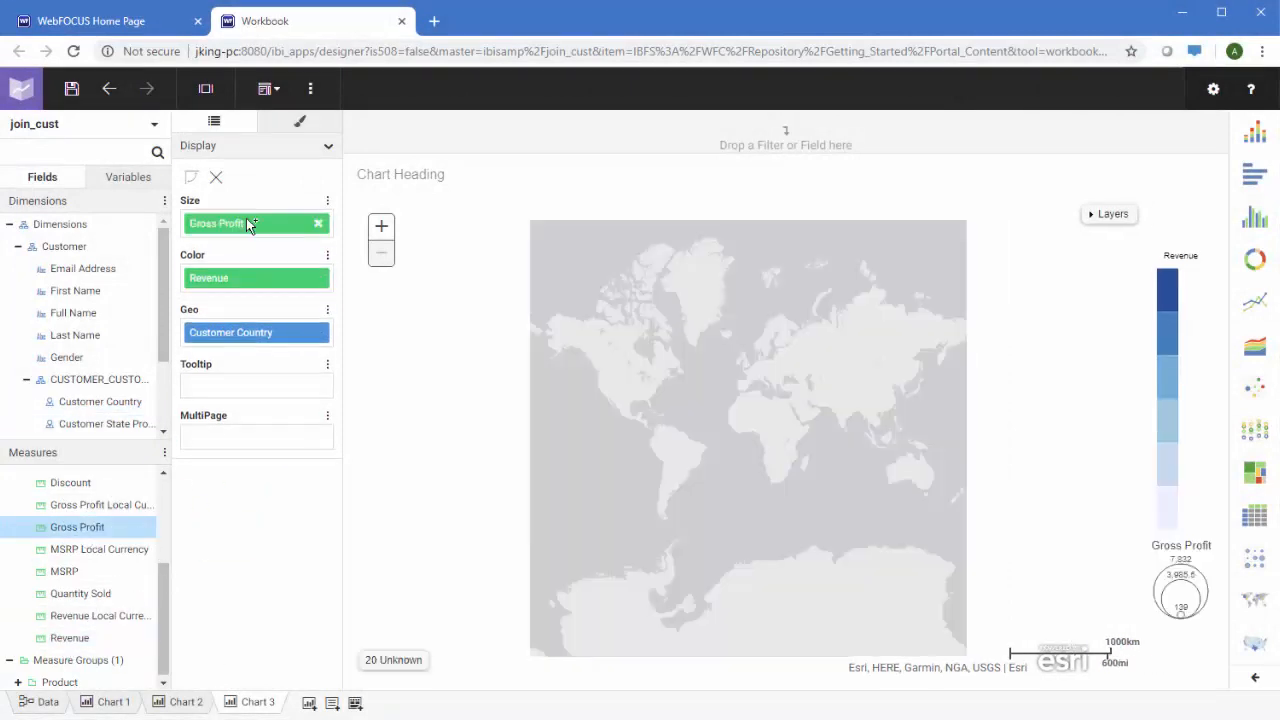
right_click(241, 343)
click(250, 350)
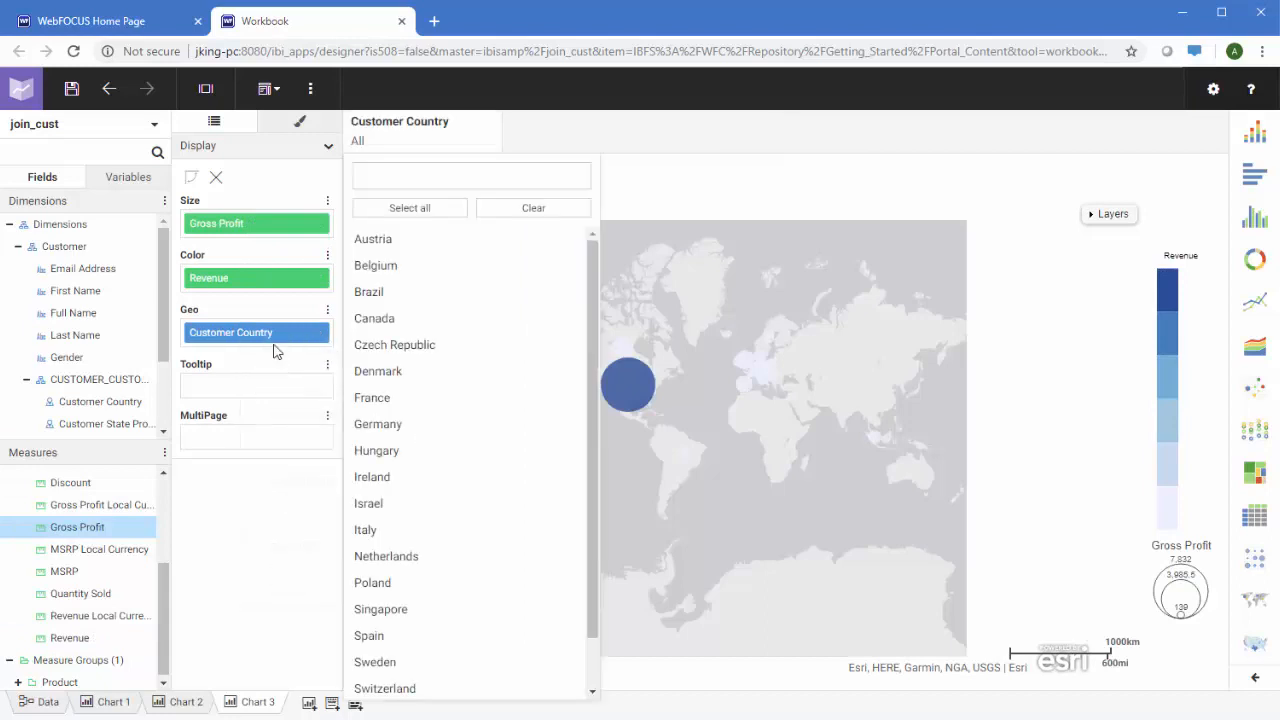
click(586, 133)
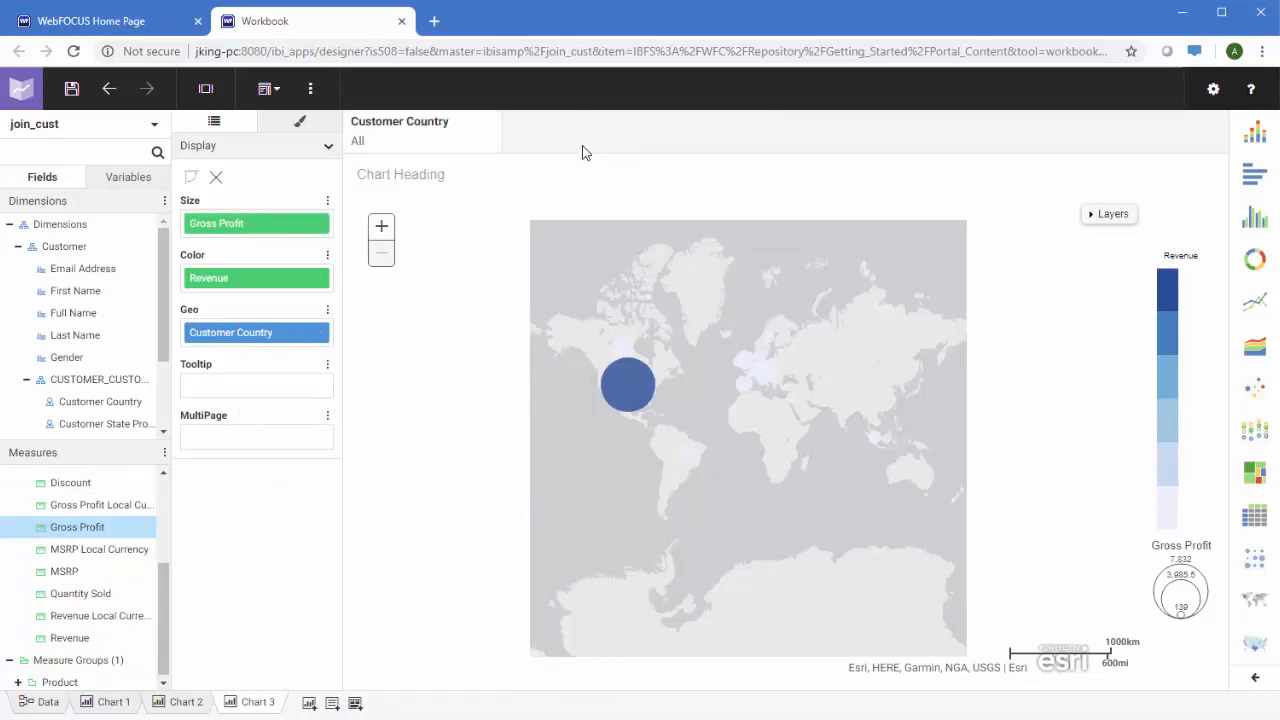
click(308, 703)
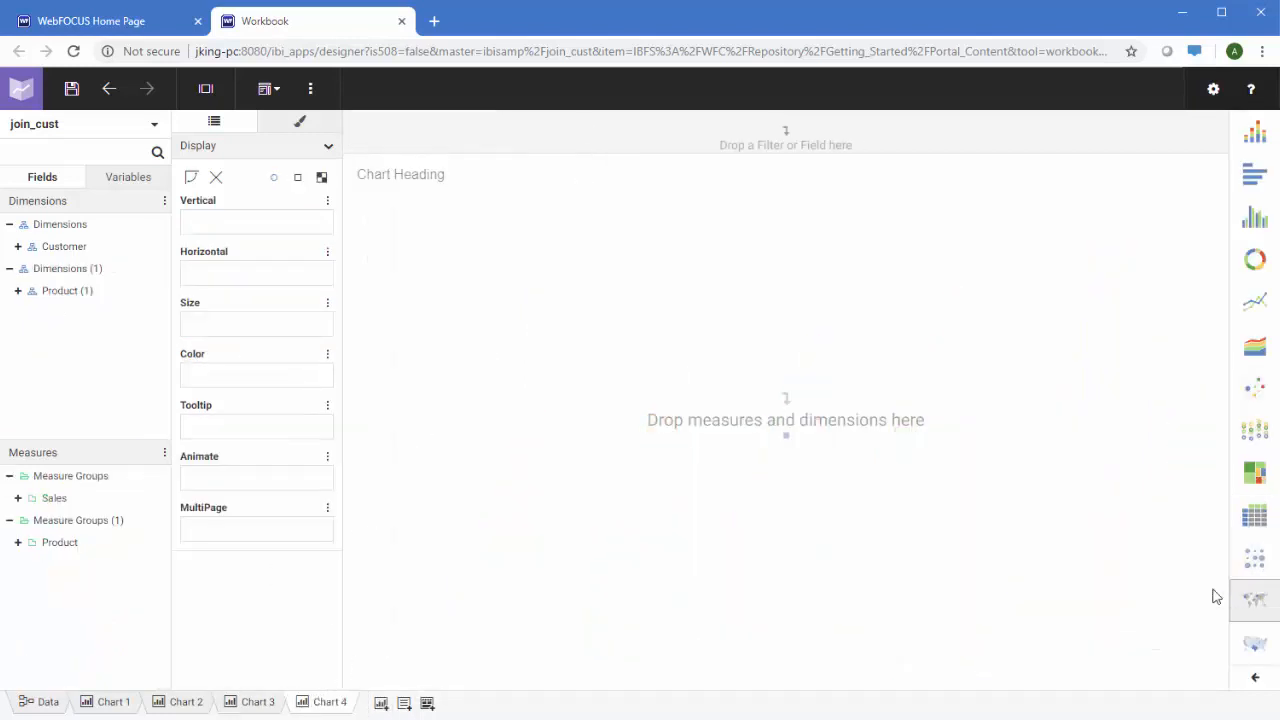
Lay out Chart 4 with Customer Country columns and Product Category rows
click(17, 246)
click(27, 379)
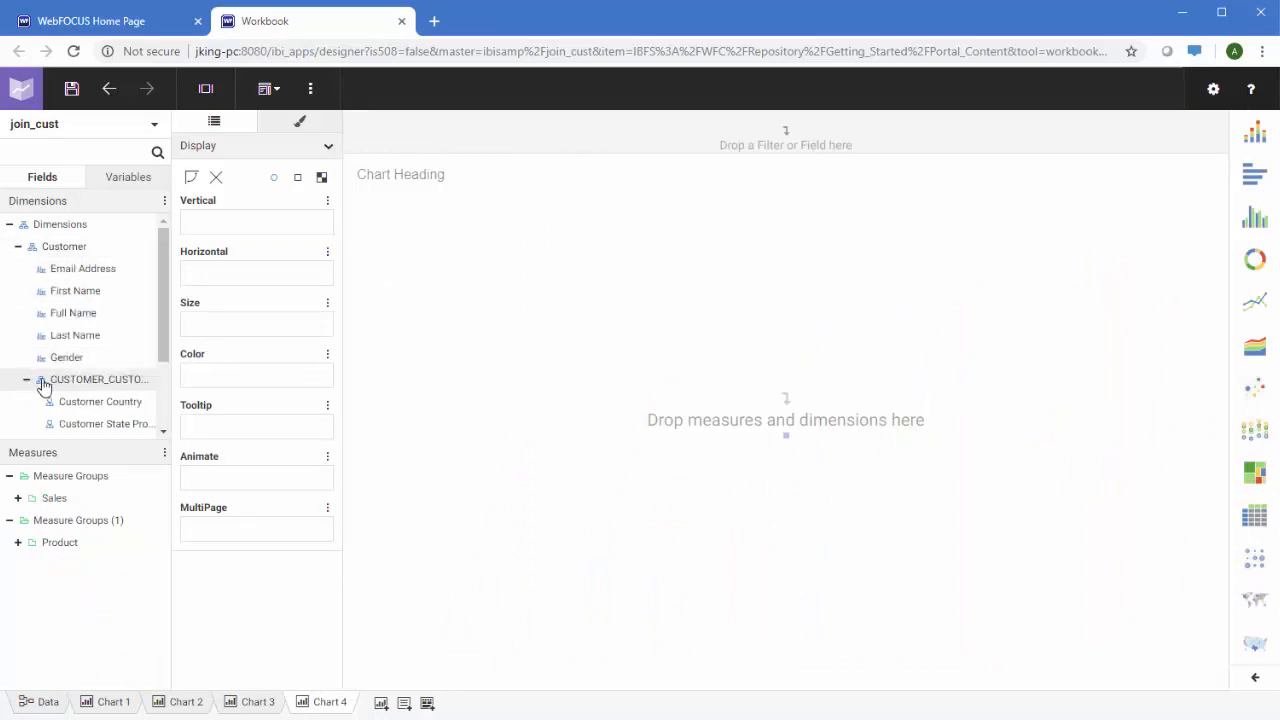
drag(58, 401, 228, 272)
scroll(103, 271, down, 1)
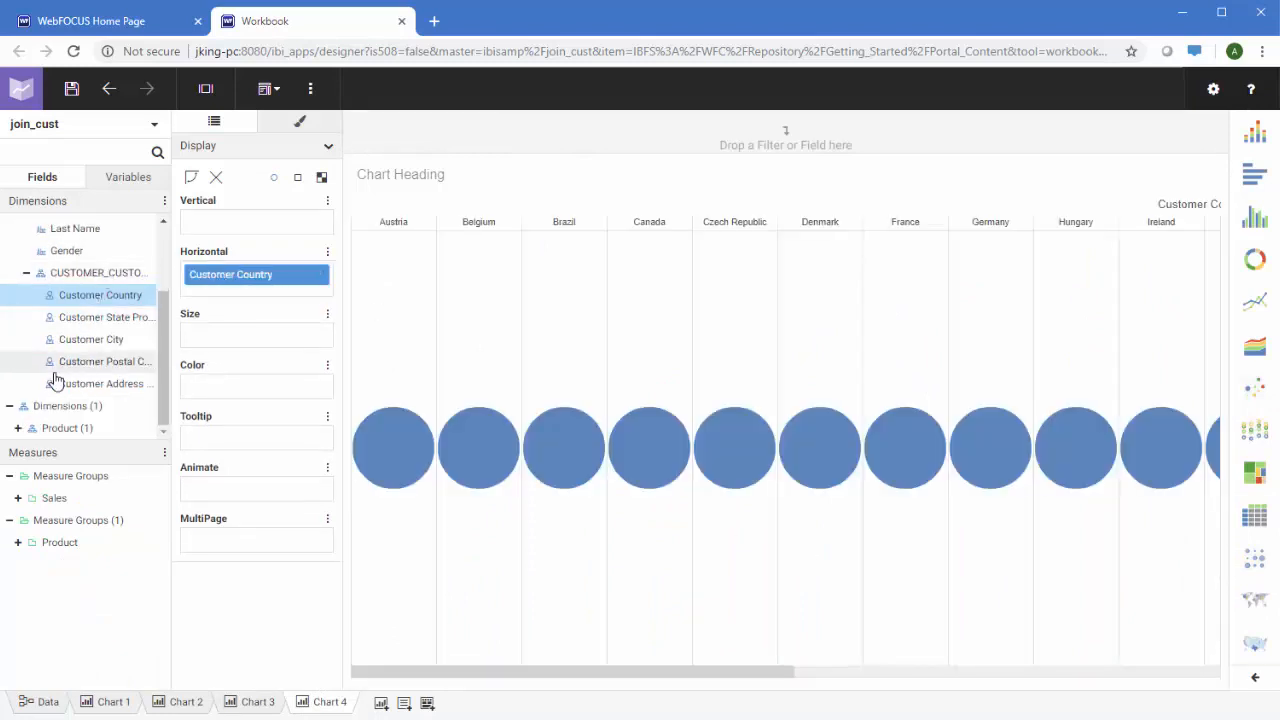
click(18, 427)
click(27, 405)
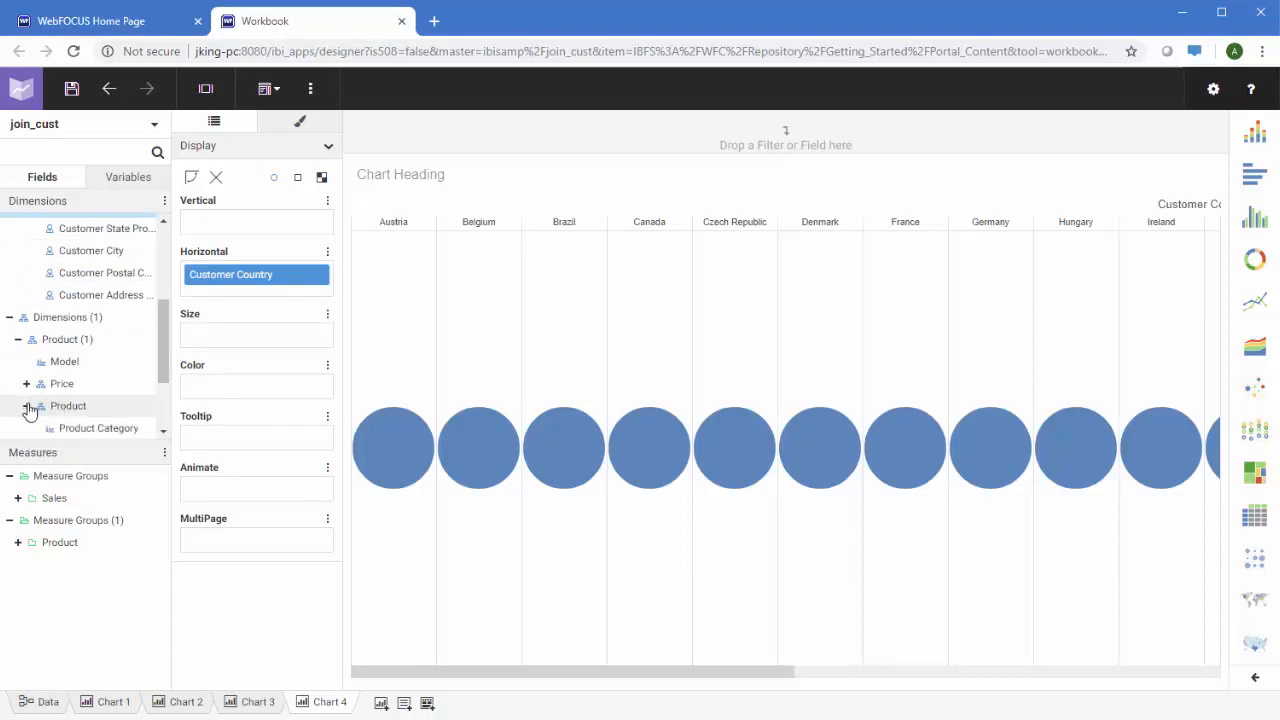
drag(71, 428, 234, 217)
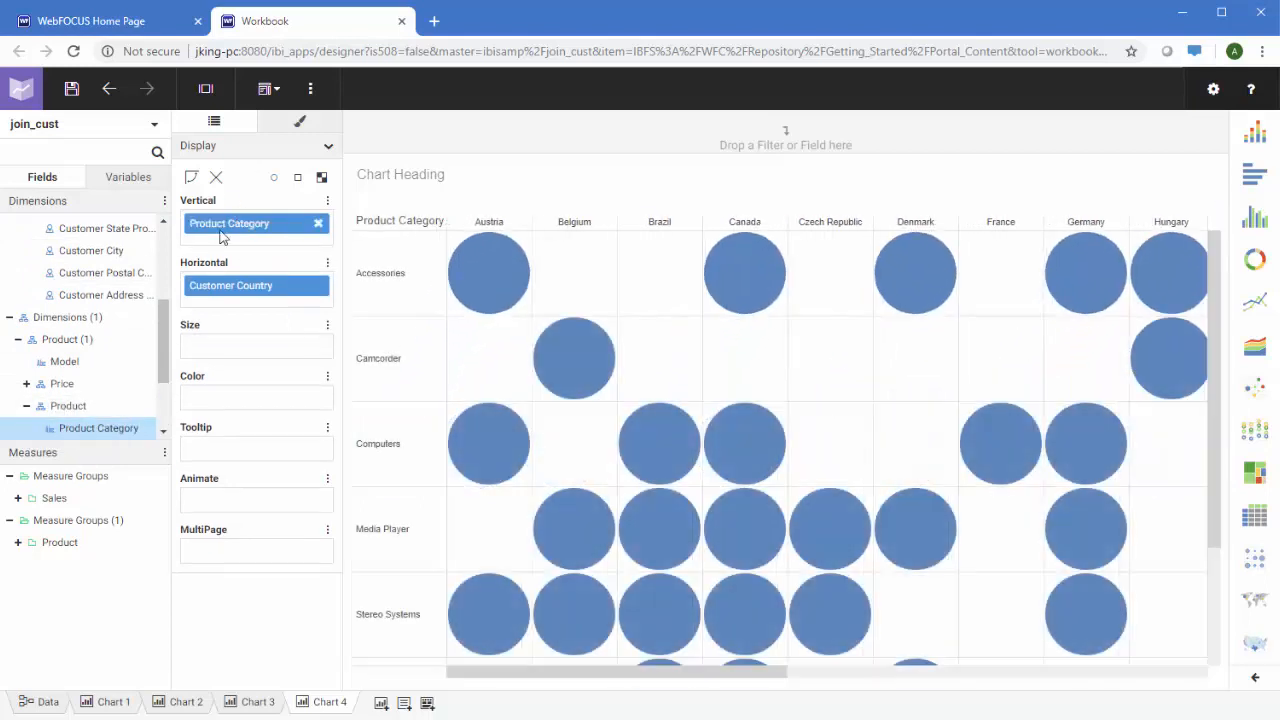
Shade square heatmap cells by Quantity Sold and add a Customer Country filter
click(18, 498)
scroll(60, 515, down, 1)
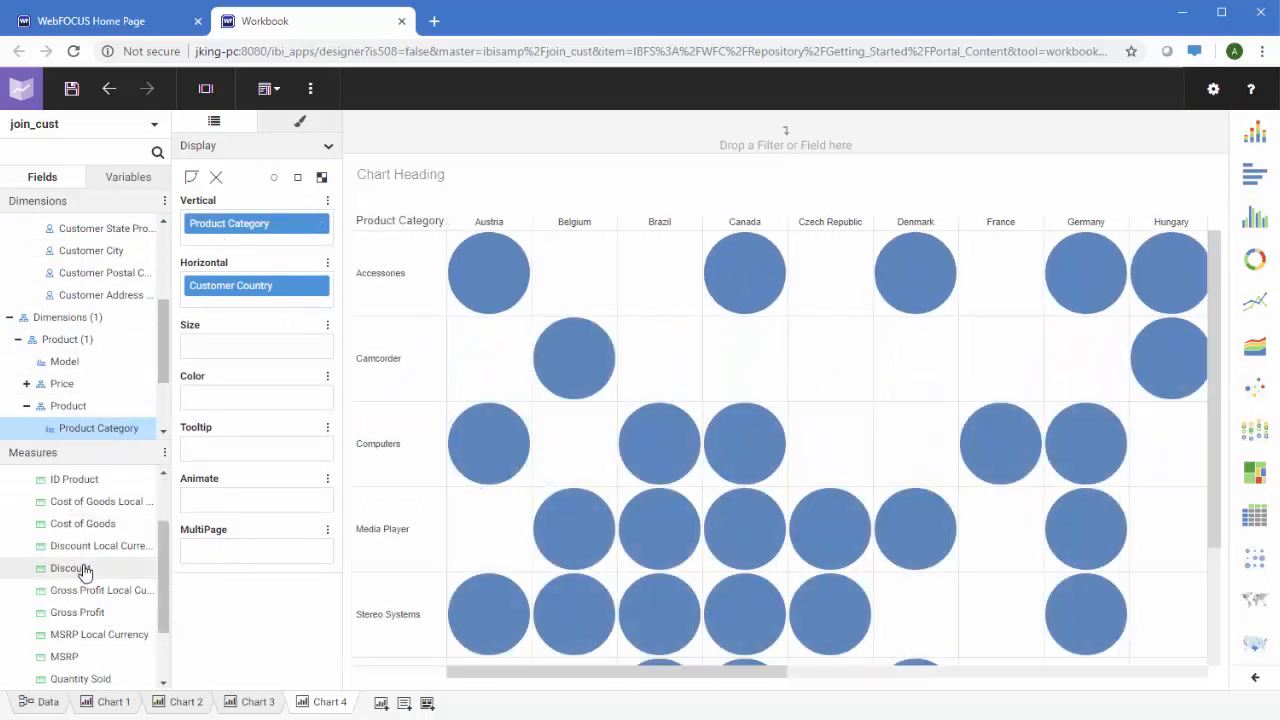
click(80, 679)
drag(201, 483, 214, 403)
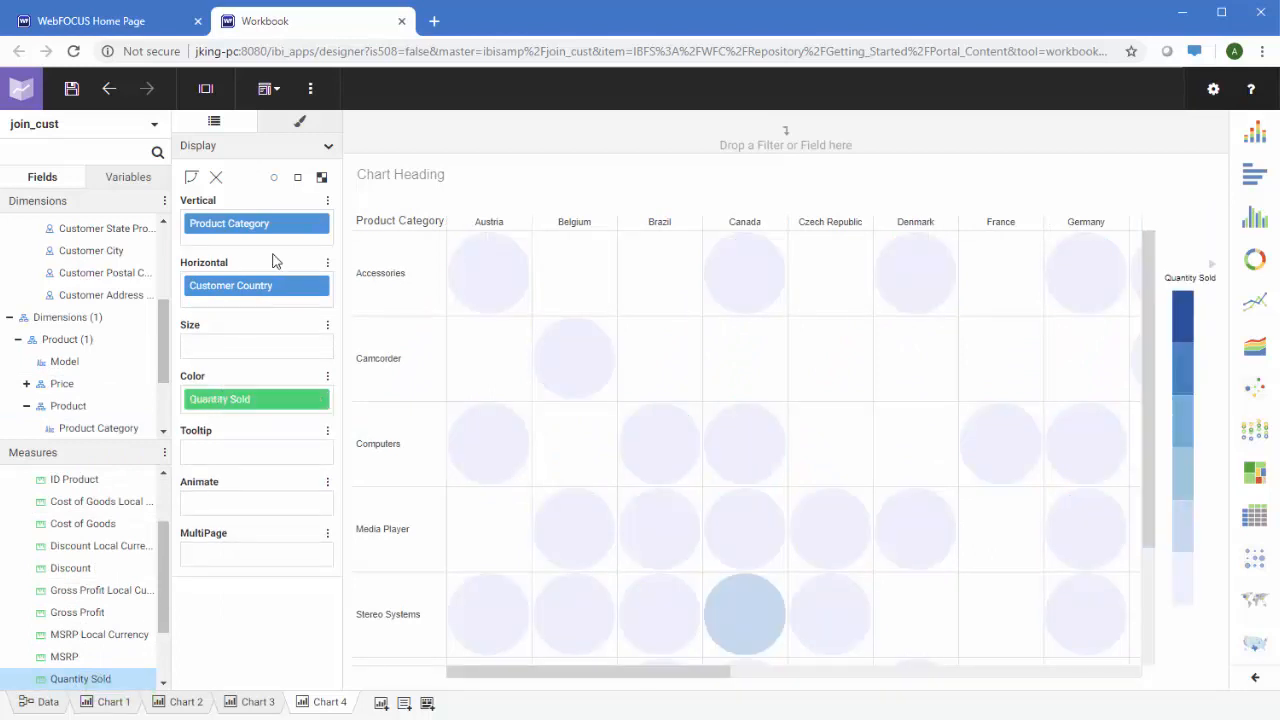
click(321, 177)
right_click(272, 292)
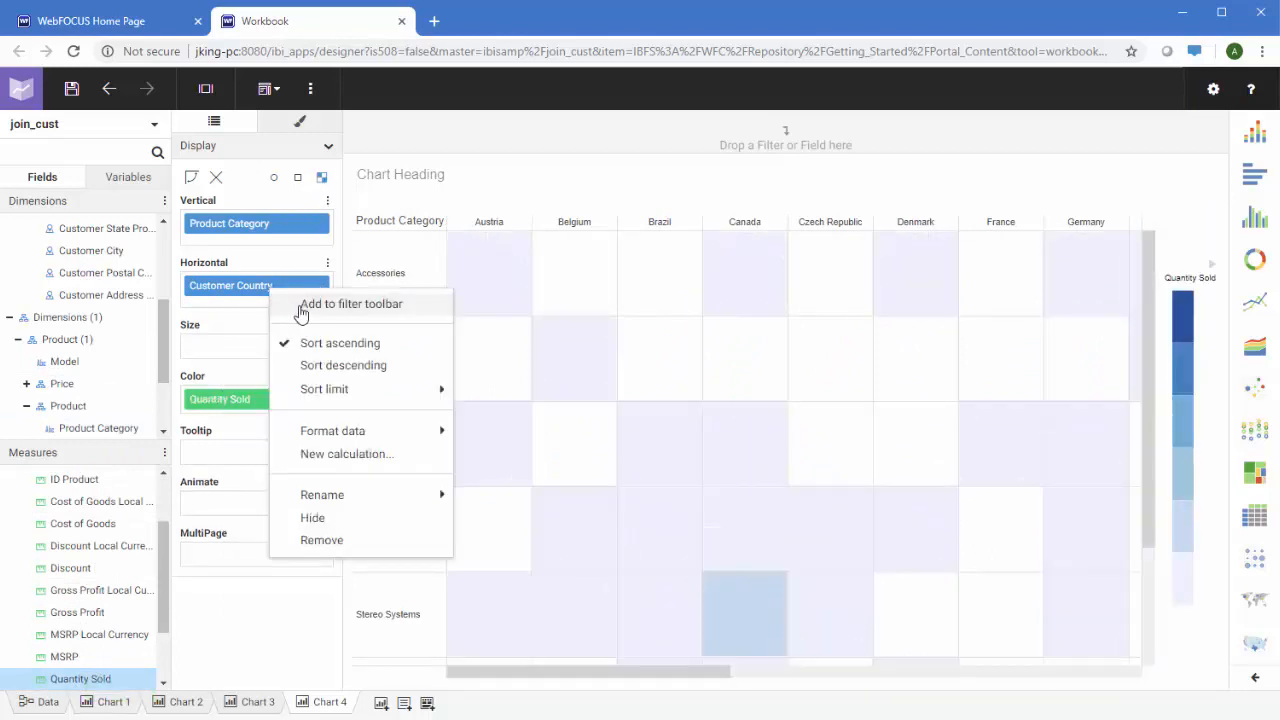
click(300, 311)
click(589, 133)
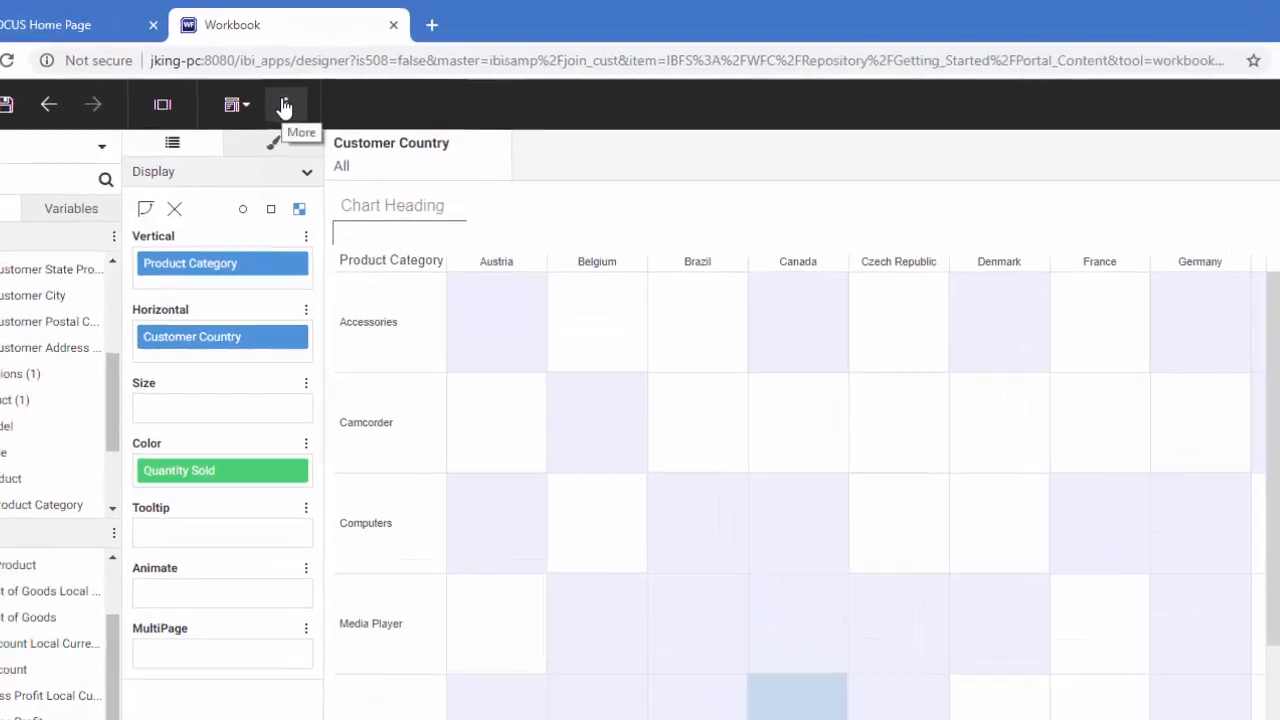
click(310, 88)
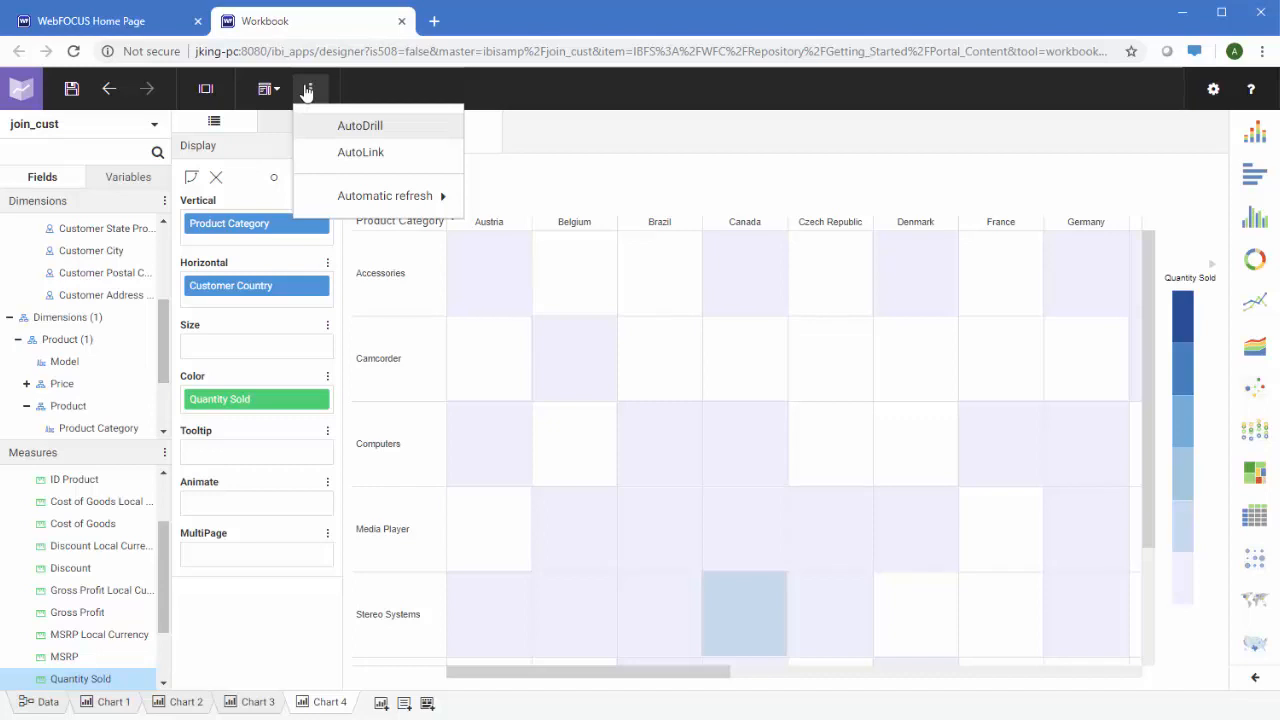
click(558, 105)
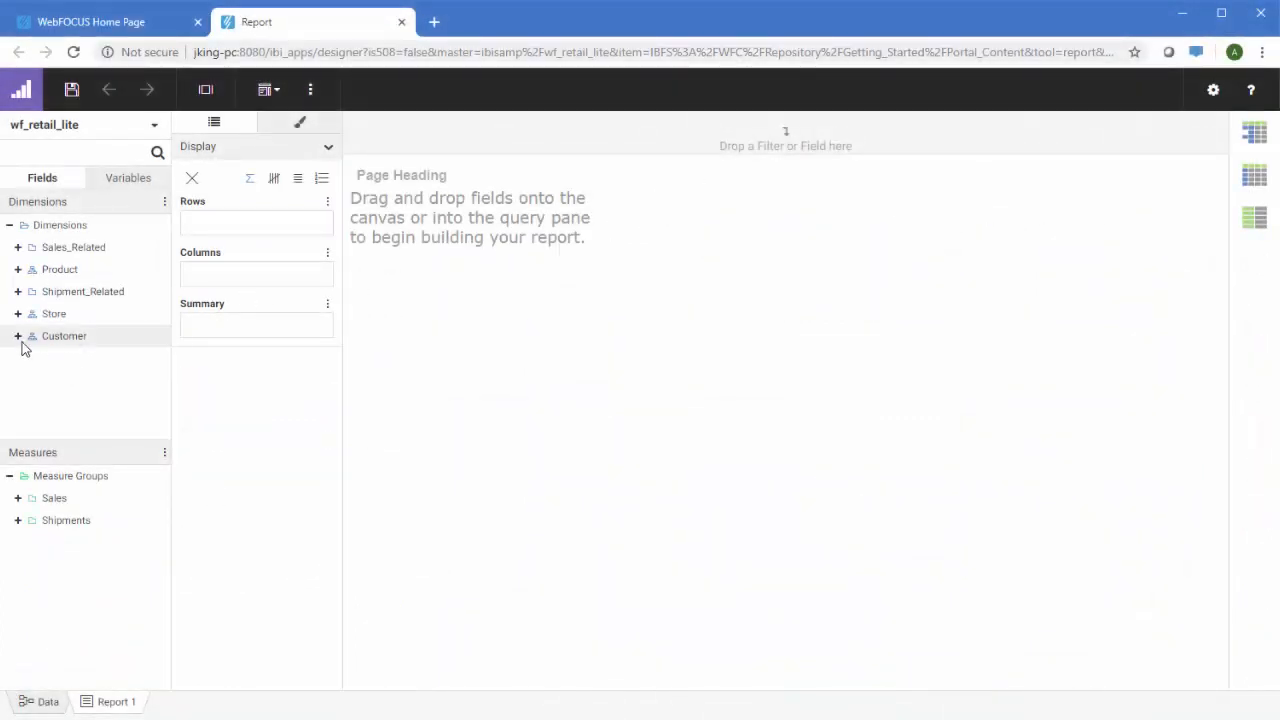
Add Customer Postal Code, Product Category and detail-level Quantity Sold to the report
click(17, 336)
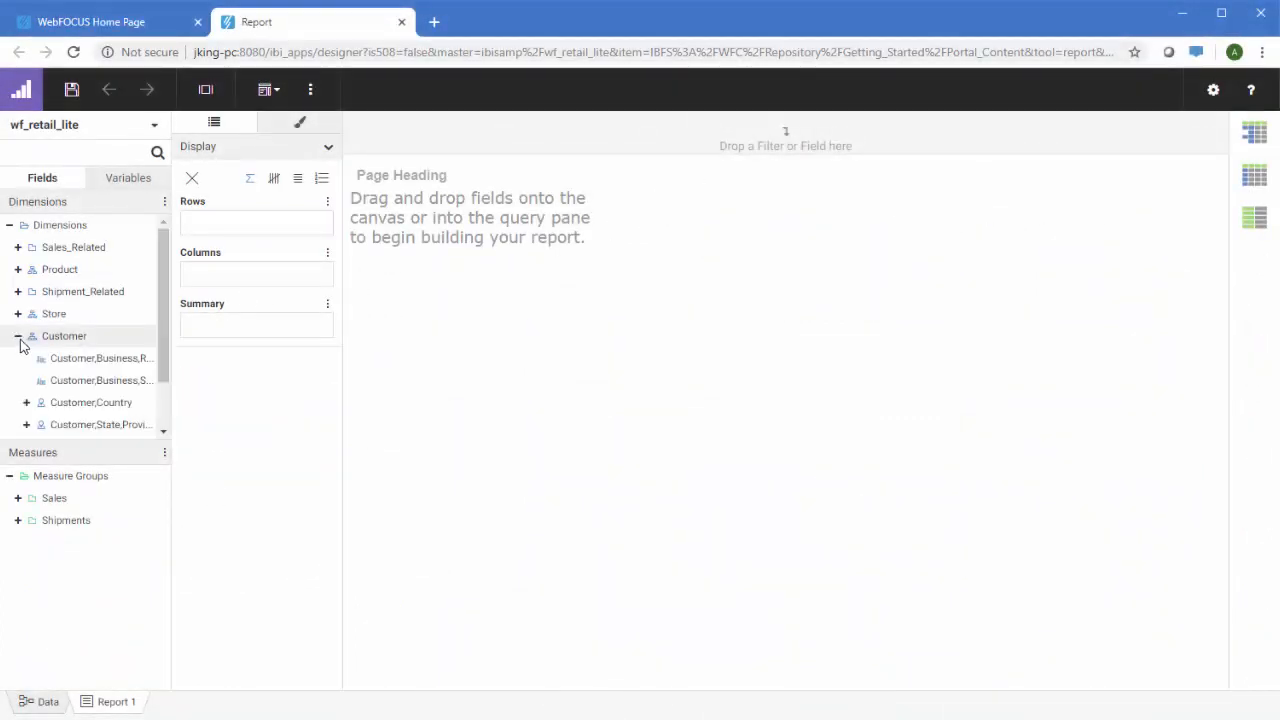
scroll(80, 323, down, 2)
double_click(86, 406)
scroll(86, 413, up, 2)
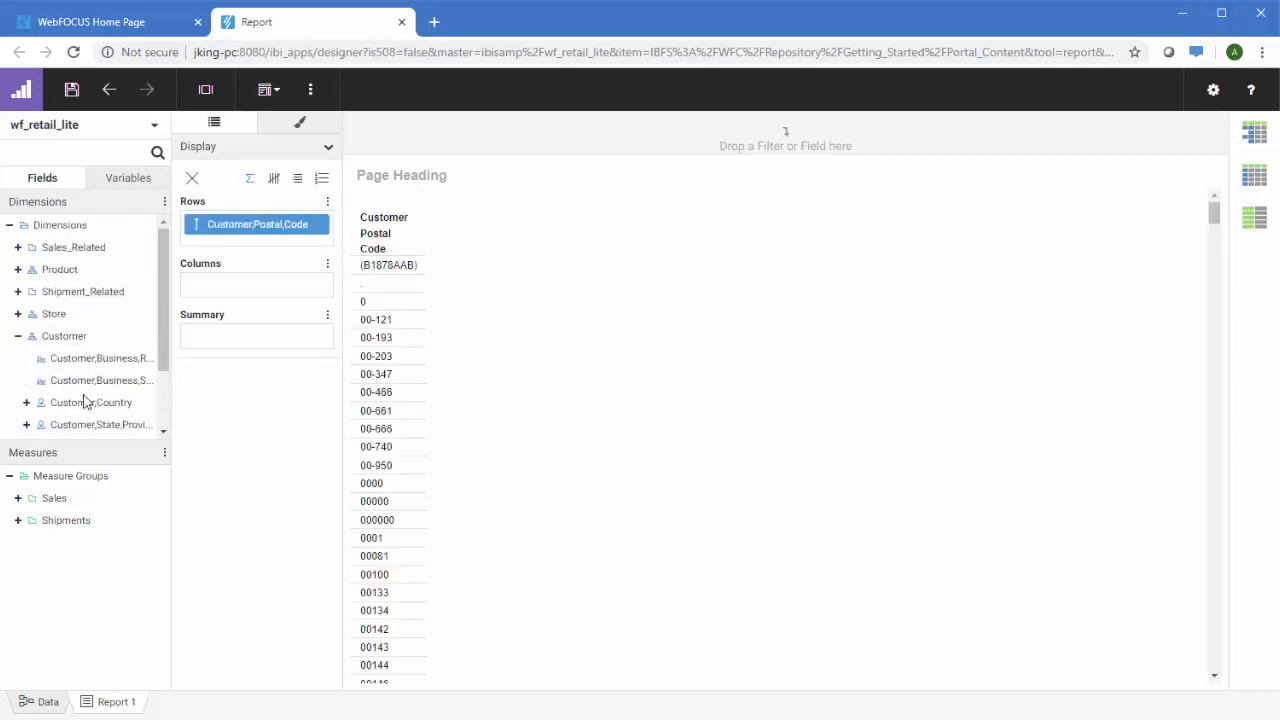
click(17, 269)
double_click(72, 291)
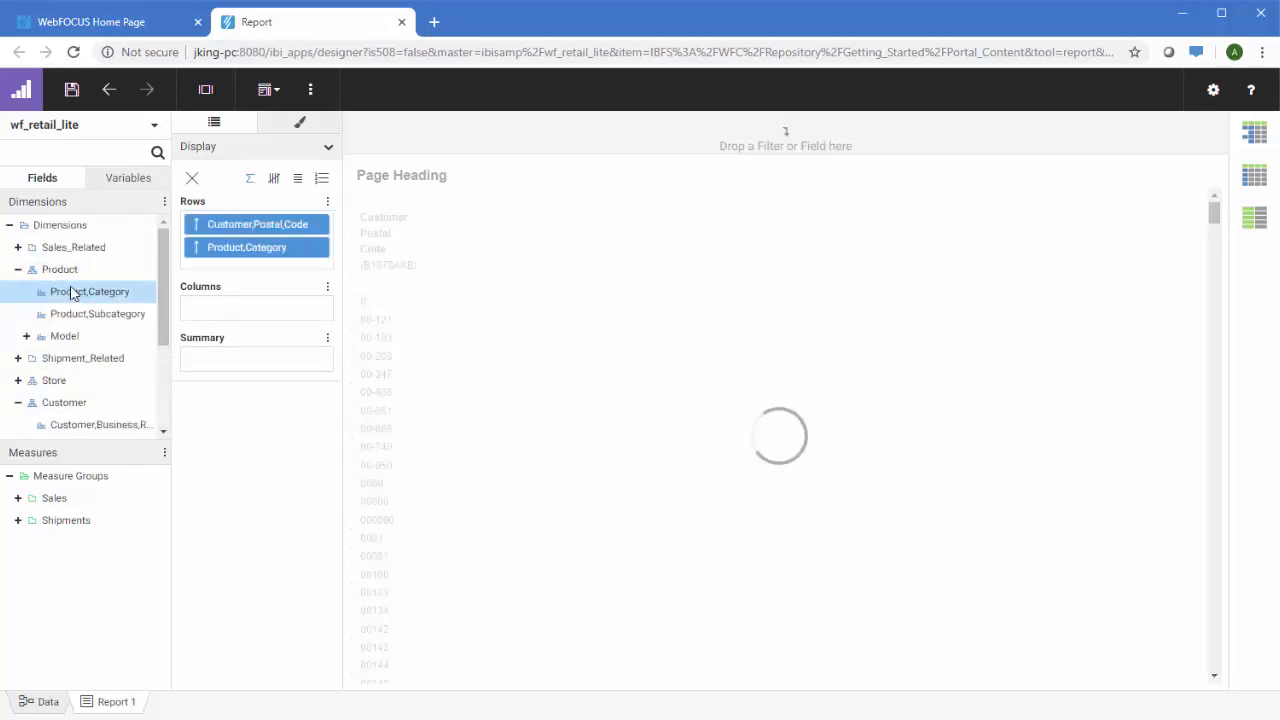
click(17, 498)
scroll(65, 513, down, 1)
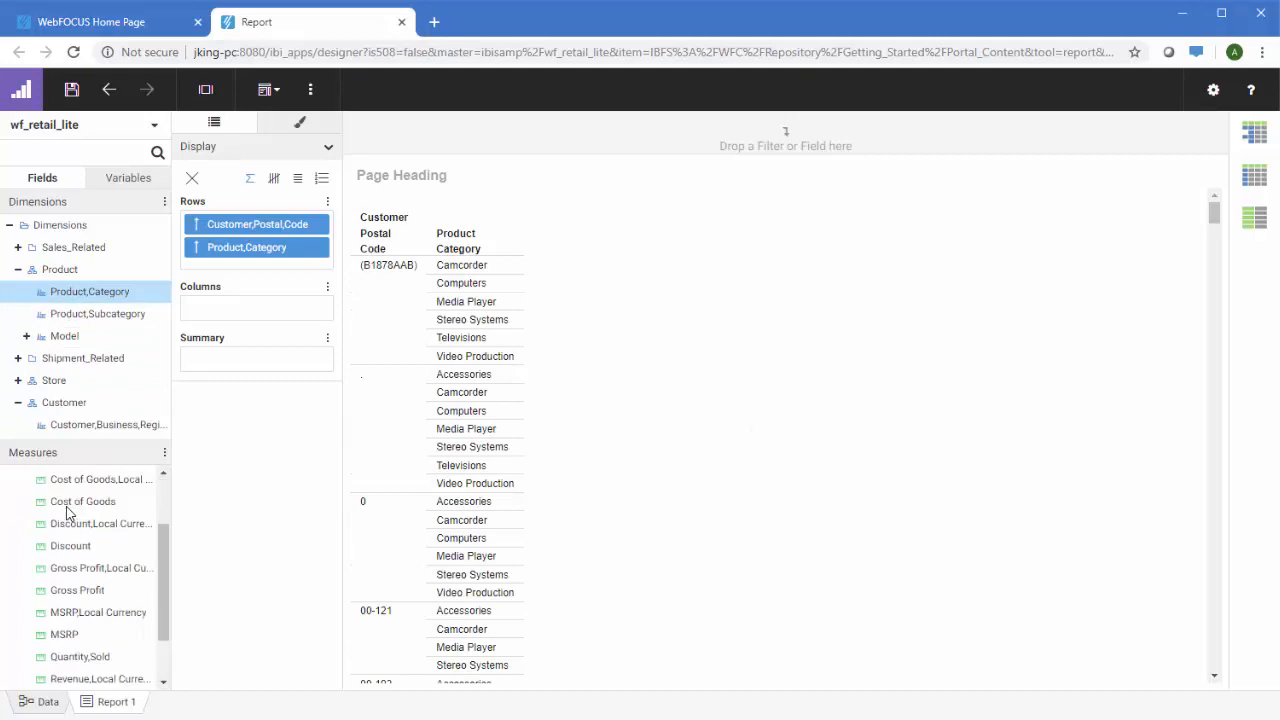
double_click(85, 657)
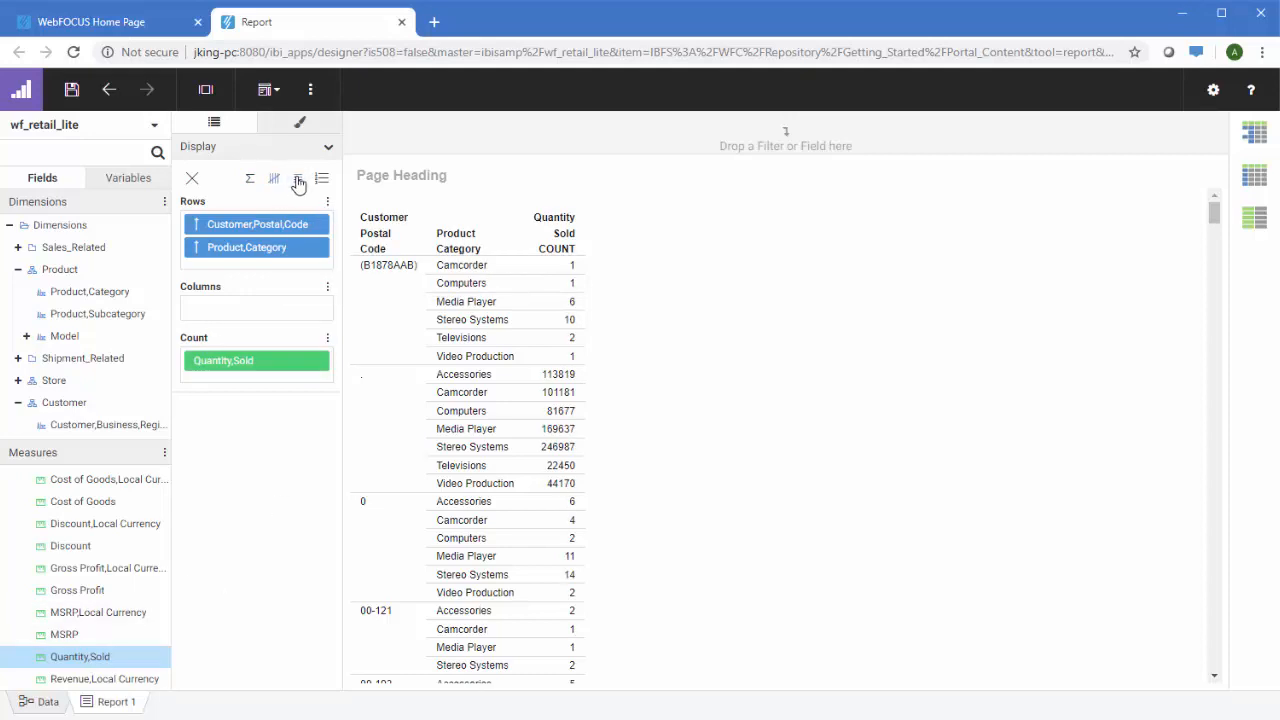
click(298, 181)
Filter the report by Customer State Province to Maine and switch its layout style
scroll(100, 310, down, 3)
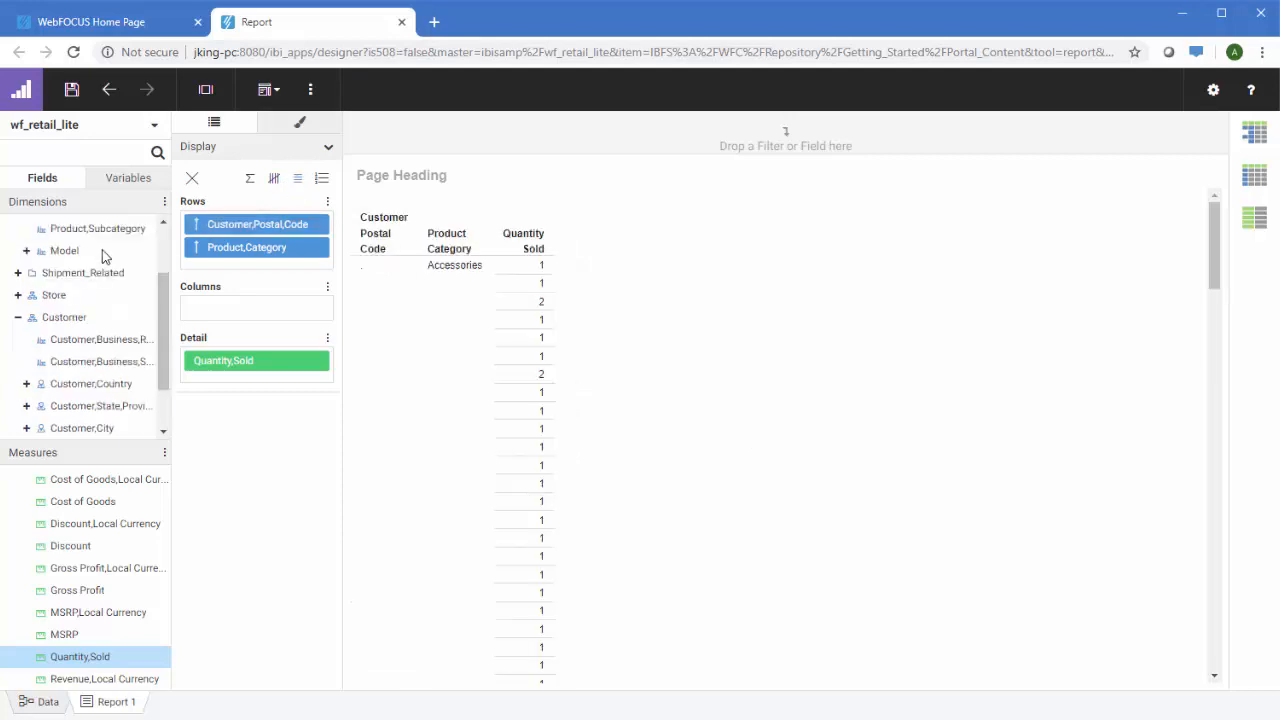
drag(86, 339, 443, 143)
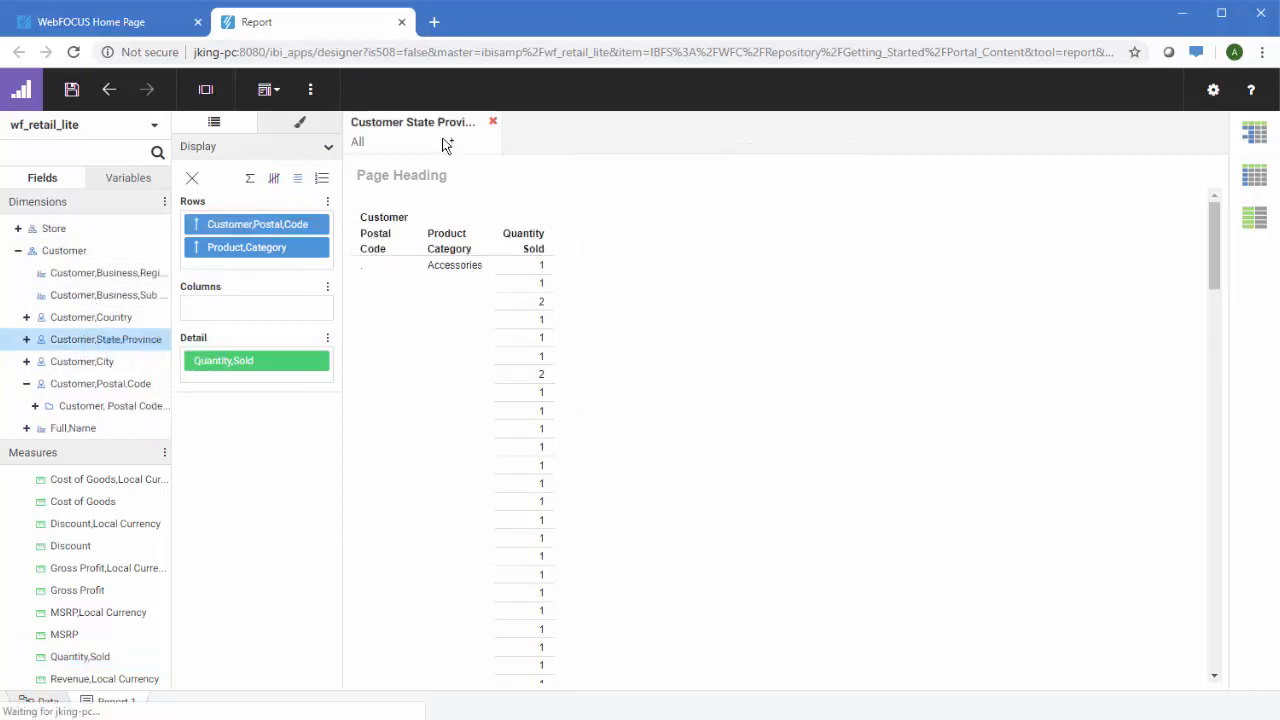
click(443, 143)
click(446, 174)
text(mai)
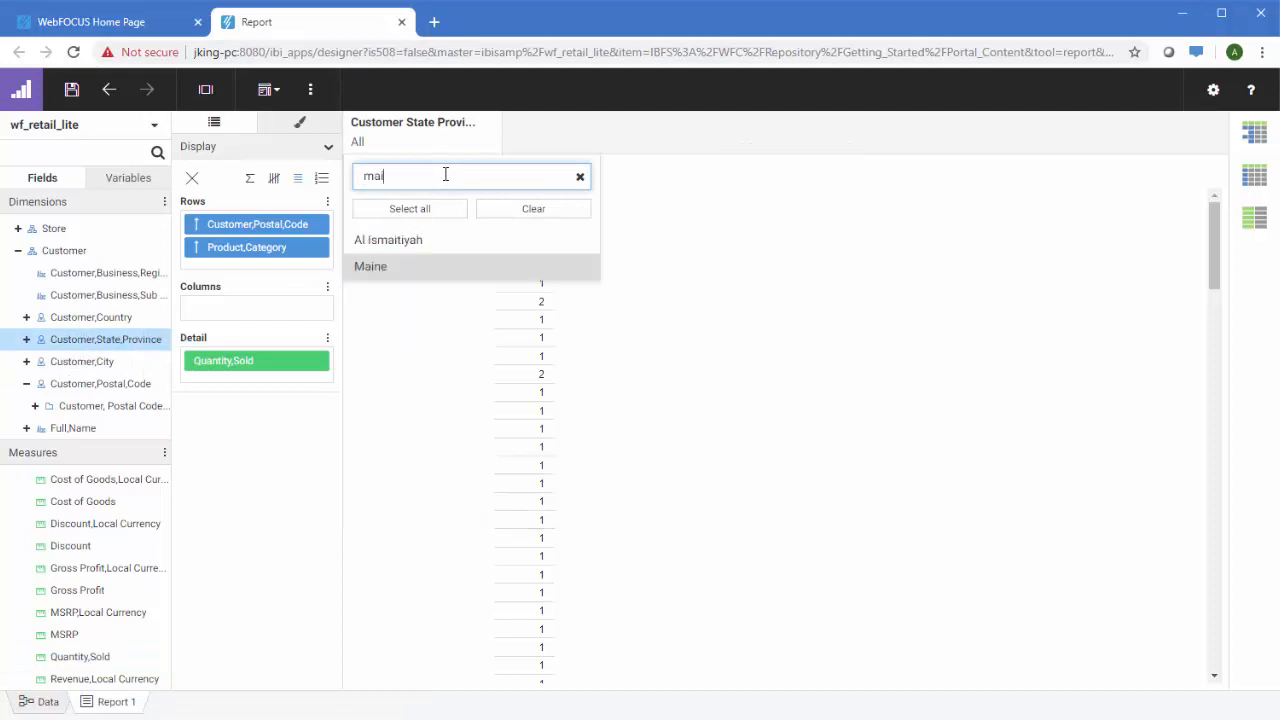
click(435, 266)
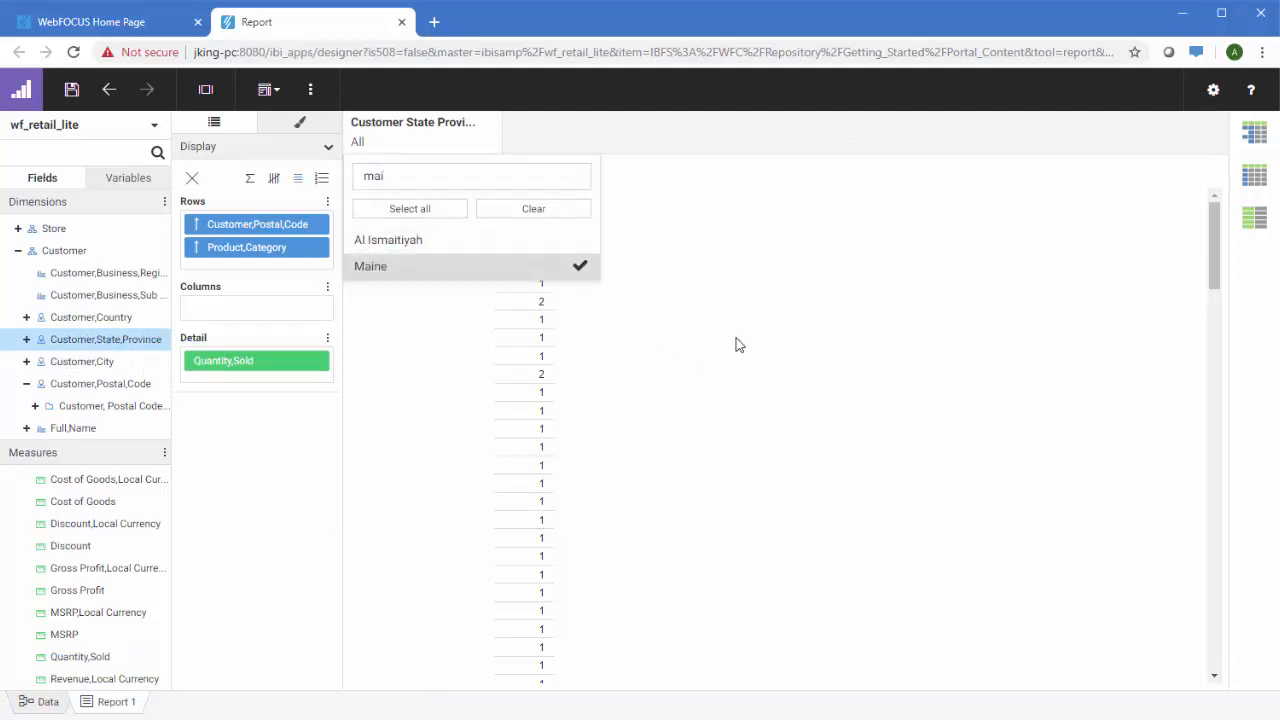
click(745, 344)
click(1254, 180)
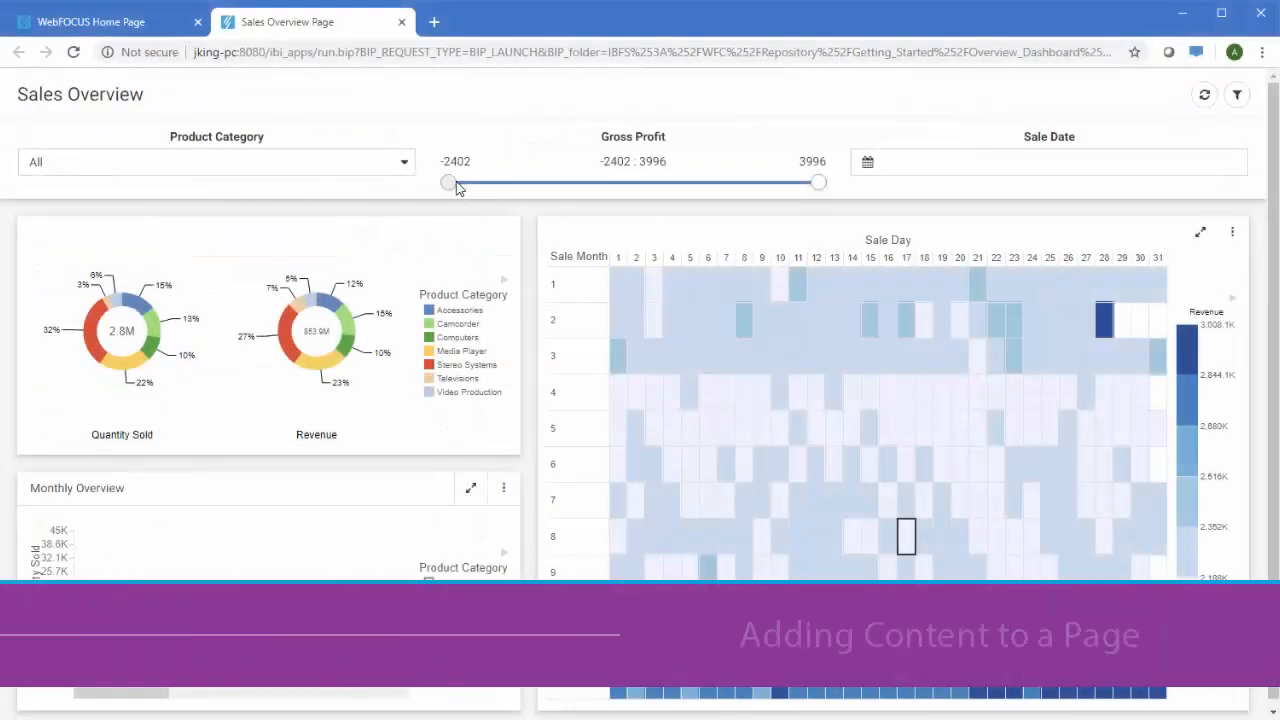
Set the Gross Profit slider to 0–3996 and scroll the Monthly Overview chart to the latest months
drag(449, 183, 587, 185)
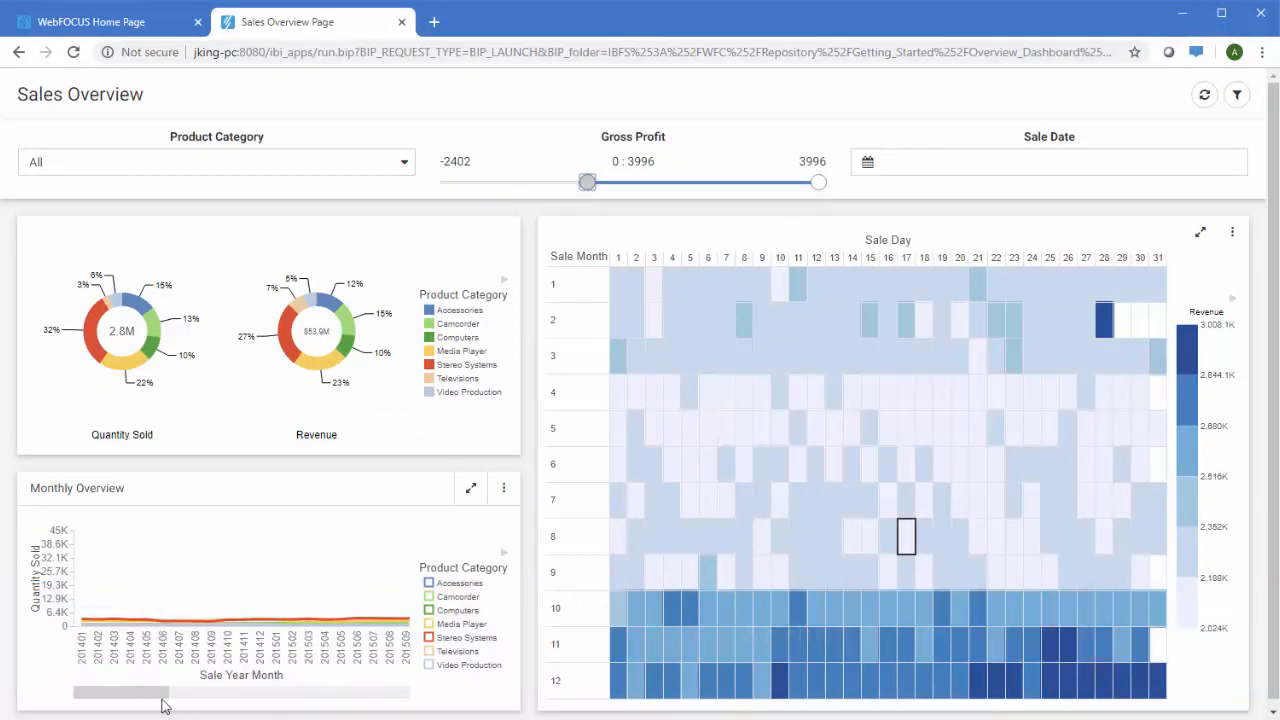
drag(162, 700, 416, 686)
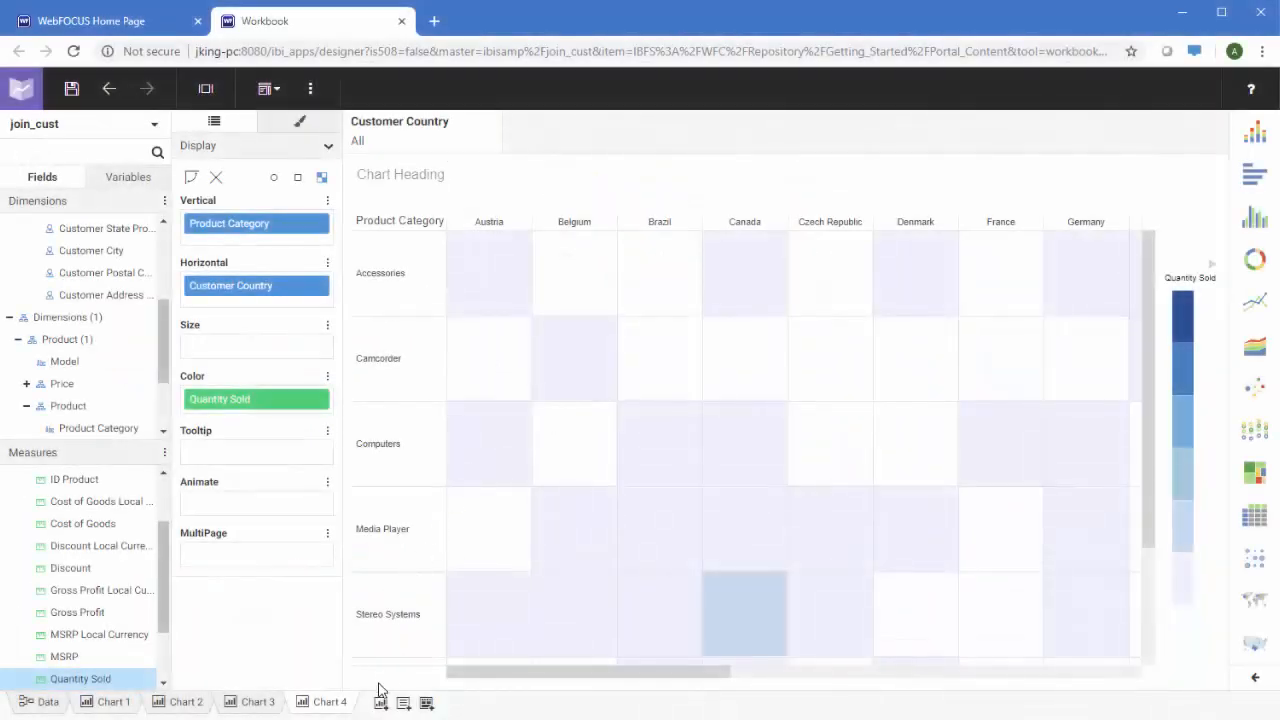
Add a blank page with an enlarged Chart 3 at top left and Chart 1 at top right
click(425, 702)
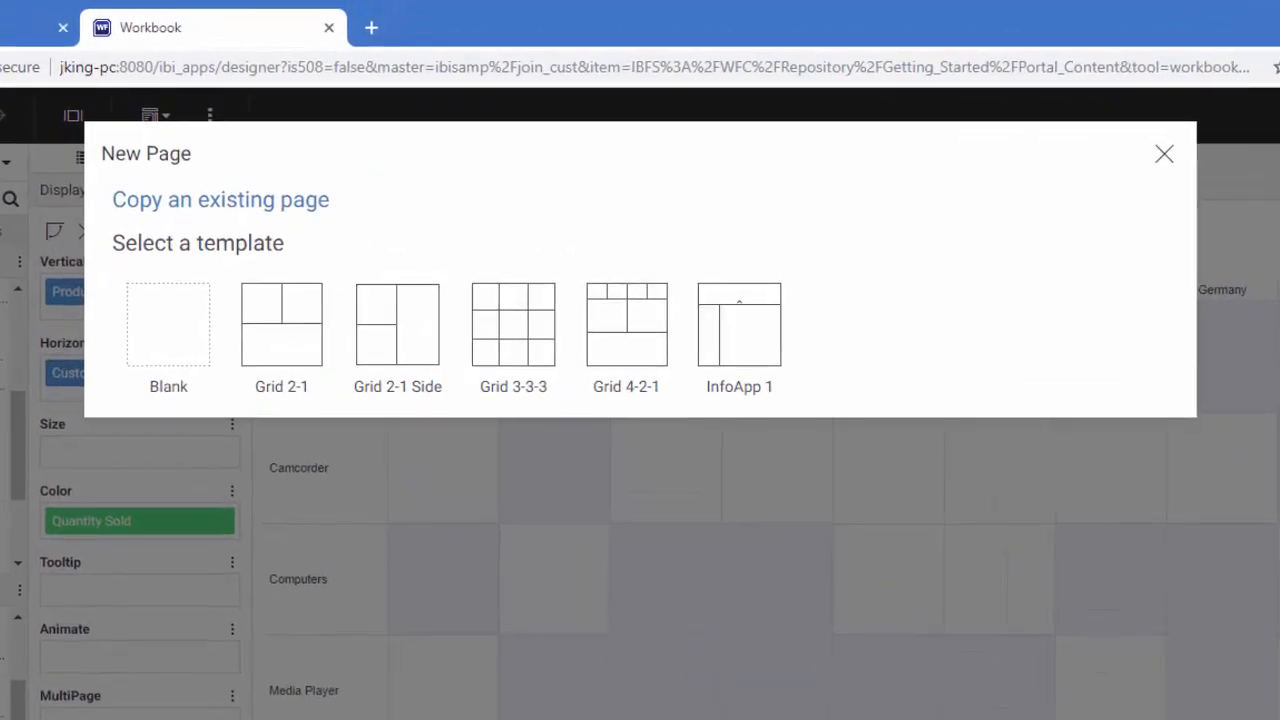
click(140, 325)
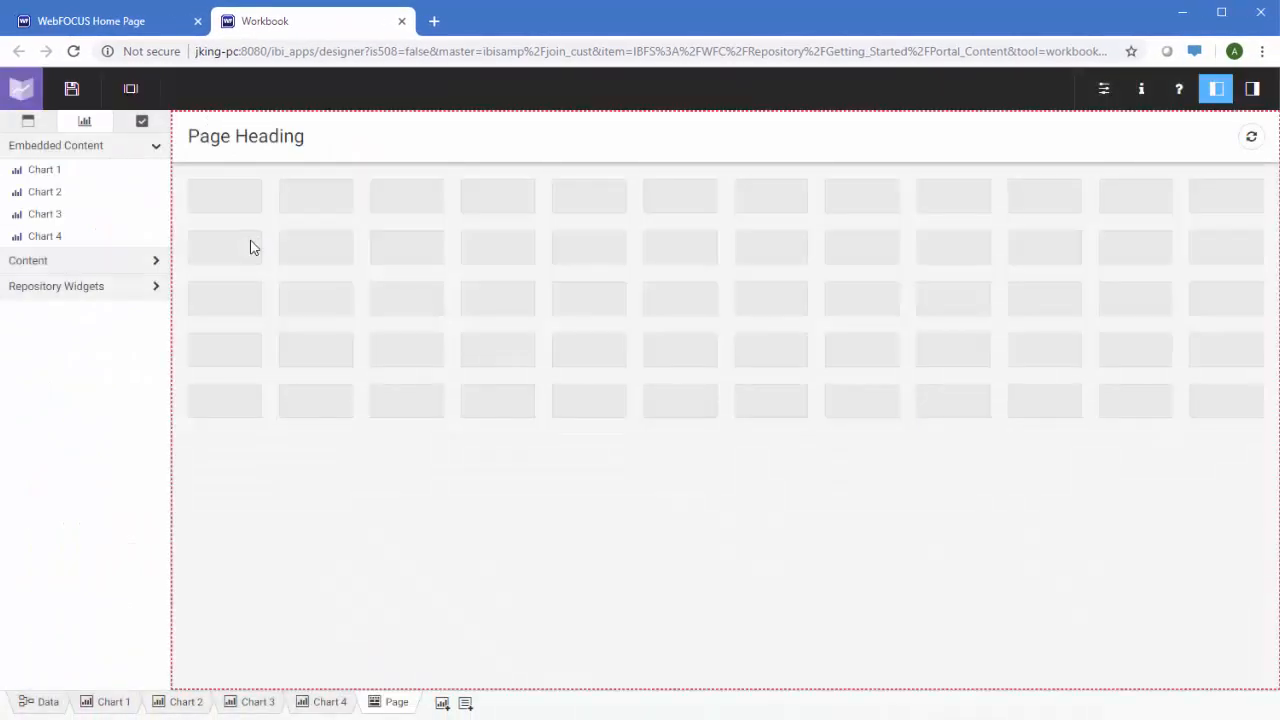
drag(88, 220, 283, 237)
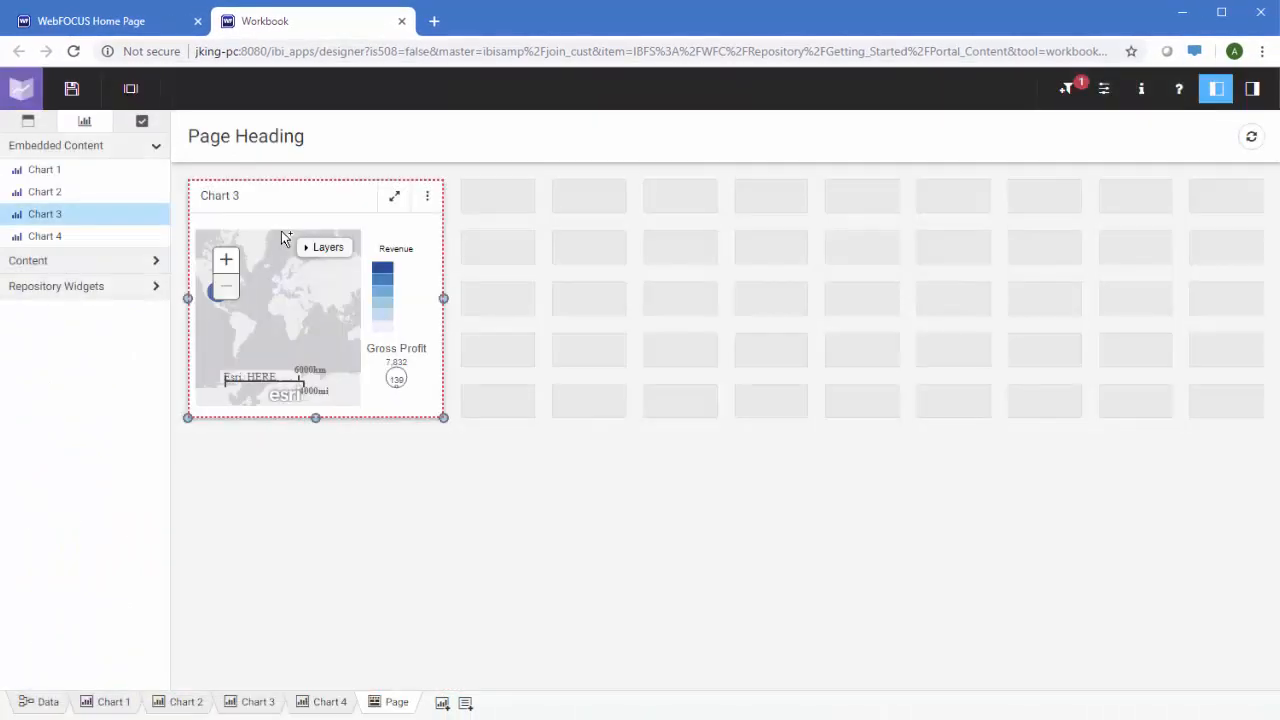
drag(443, 417, 777, 683)
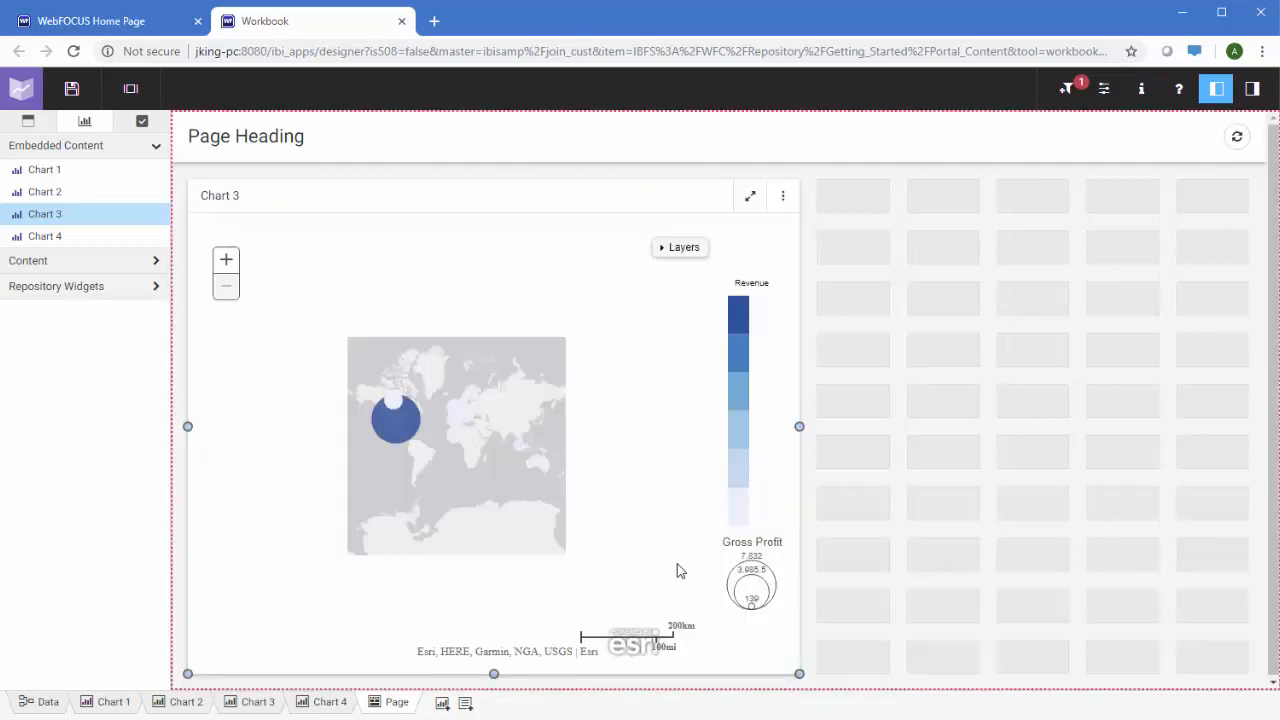
drag(44, 170, 892, 281)
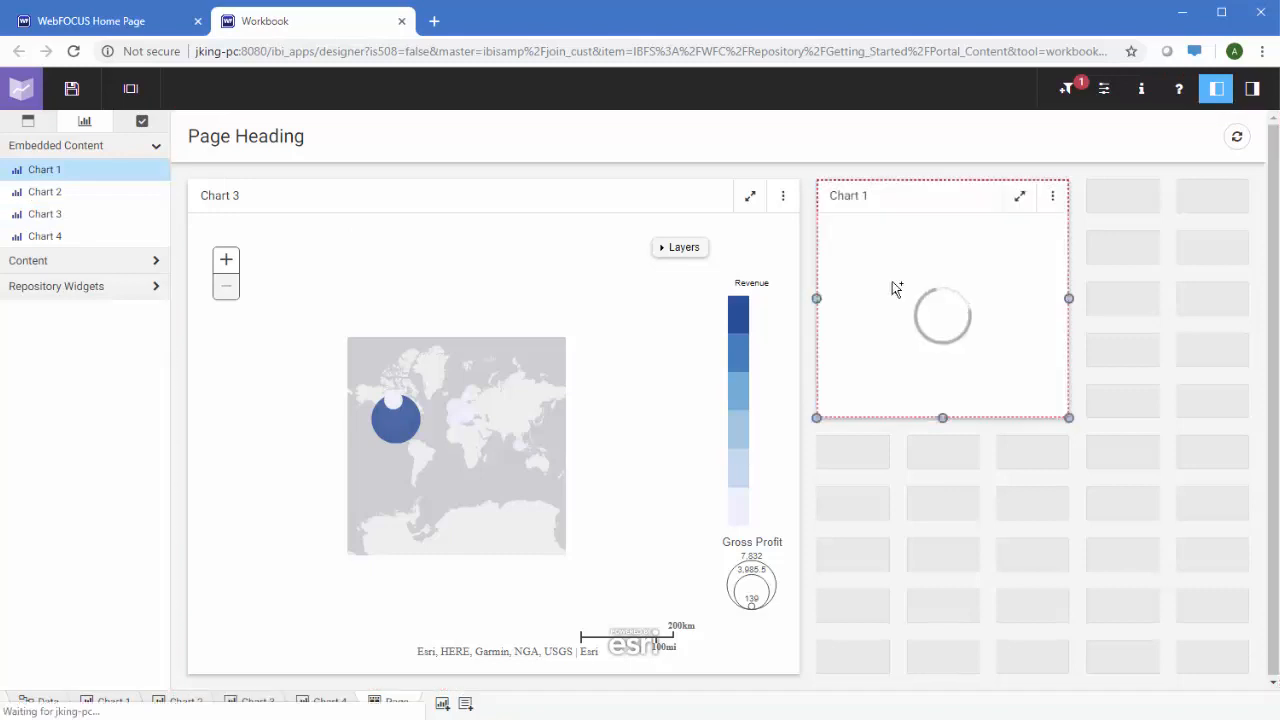
drag(1215, 427, 1230, 408)
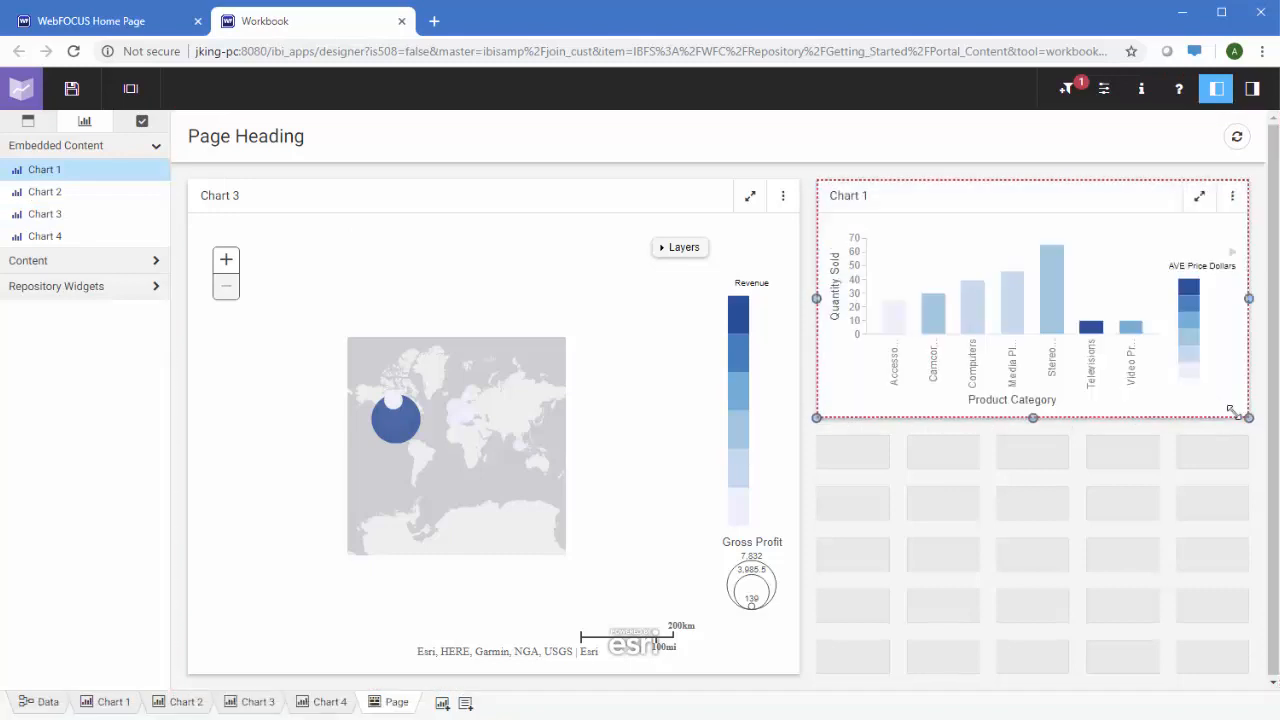
Place a widened Chart 2 below Chart 1 and add Chart 4 as a tab beside Chart 3
drag(57, 184, 903, 485)
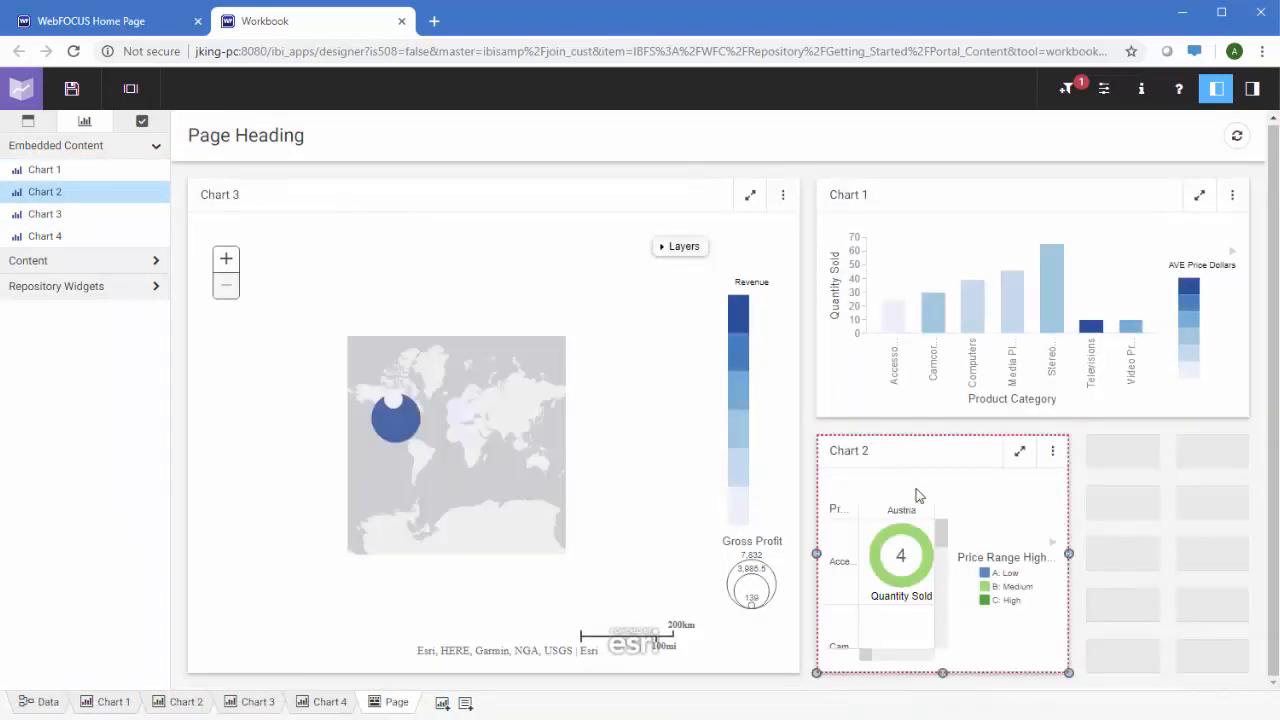
drag(1069, 553, 1240, 555)
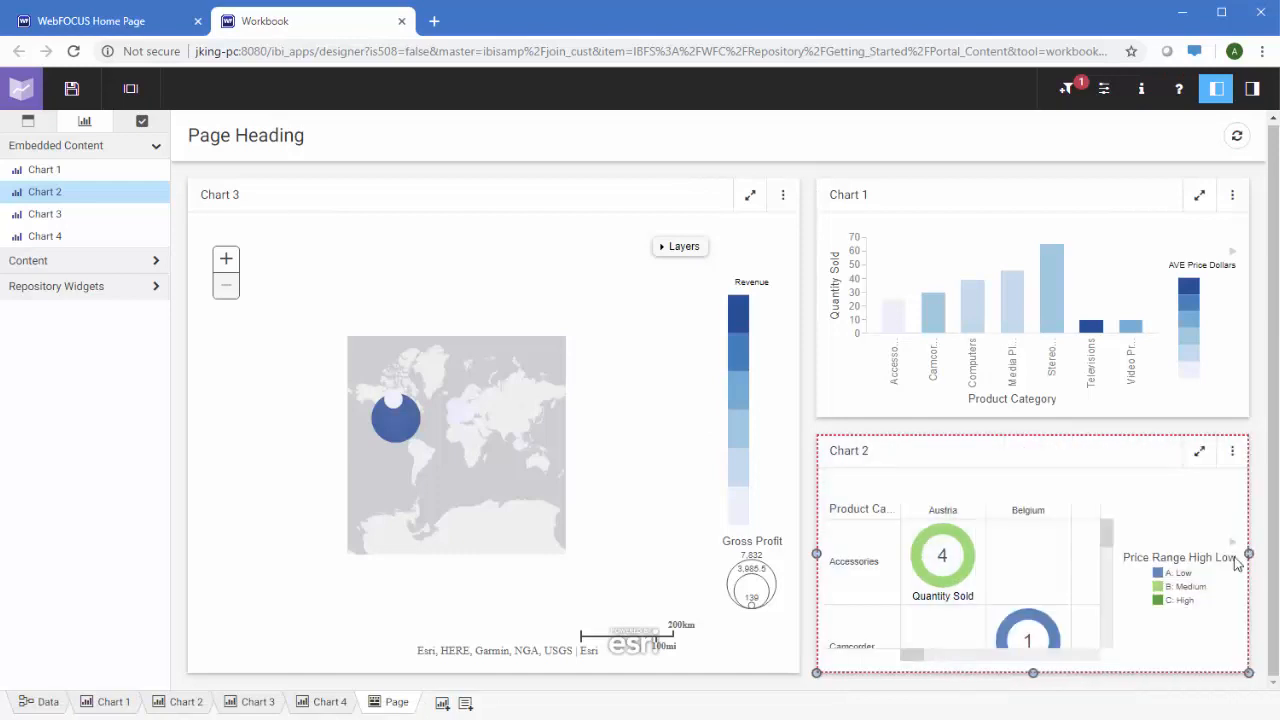
drag(45, 236, 533, 327)
click(623, 203)
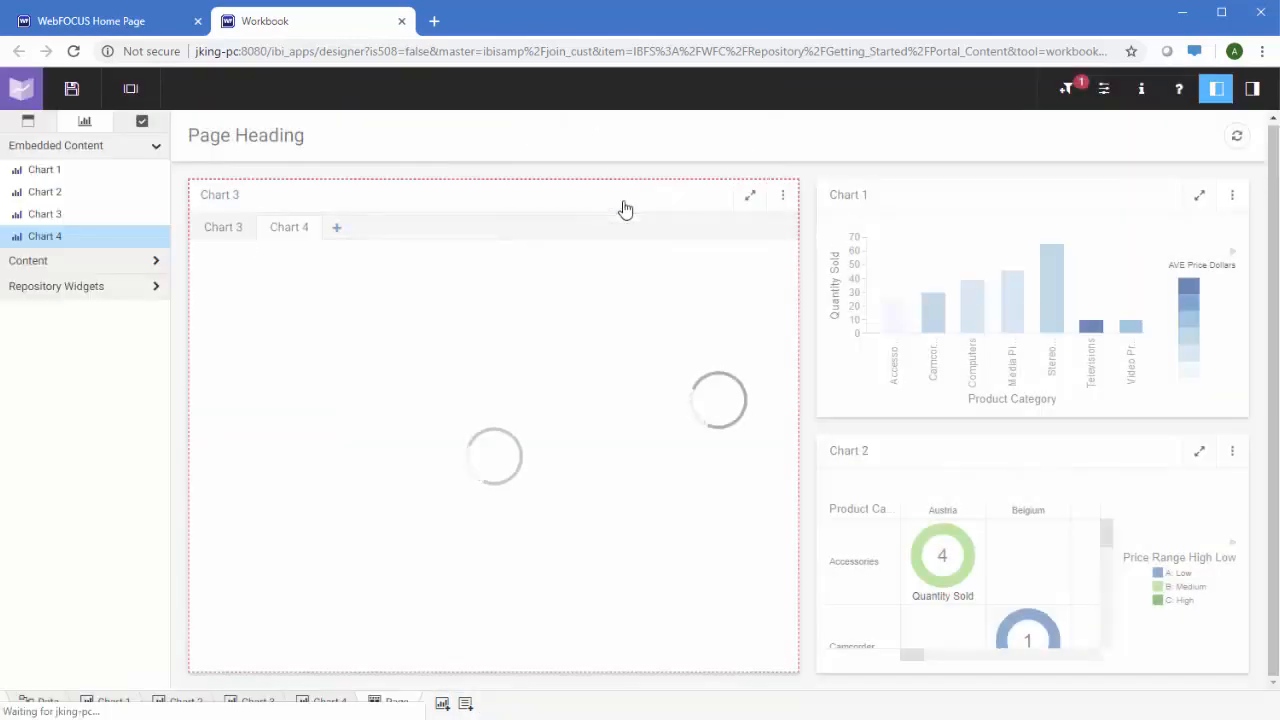
click(957, 191)
click(978, 450)
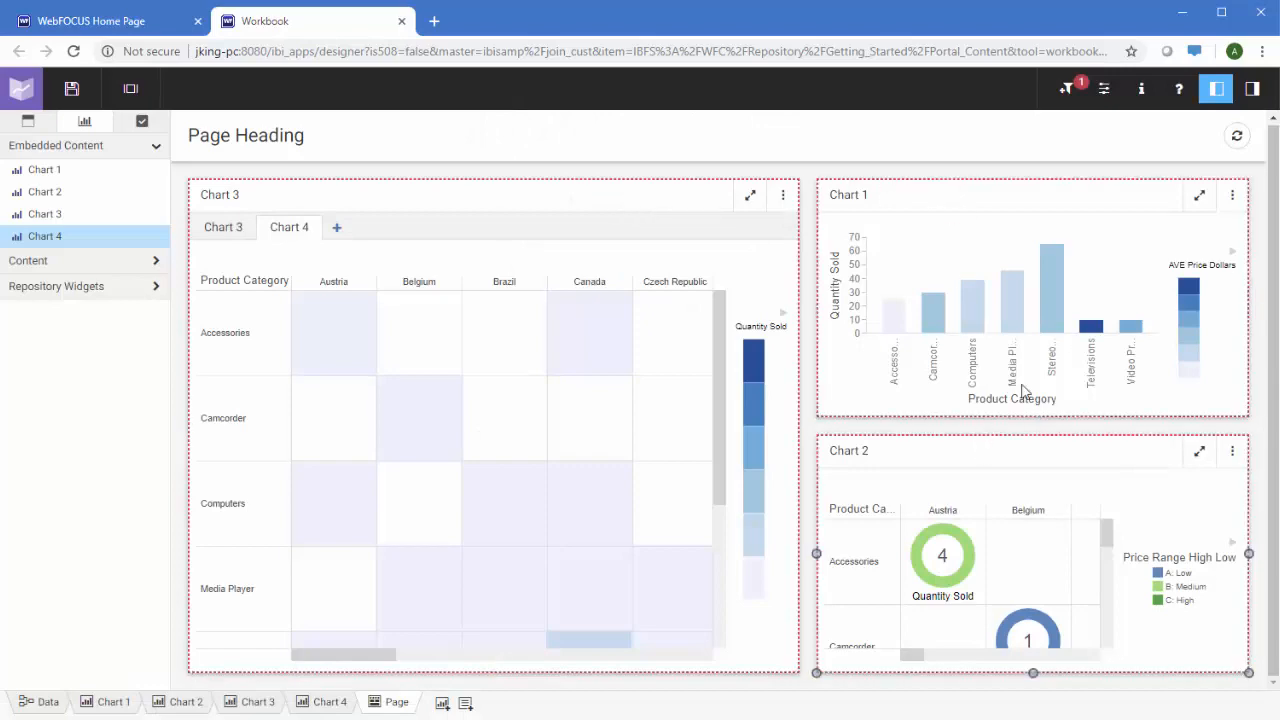
Hide the chart panel titles, narrow Chart 1, and add a link tile beside it
click(1252, 88)
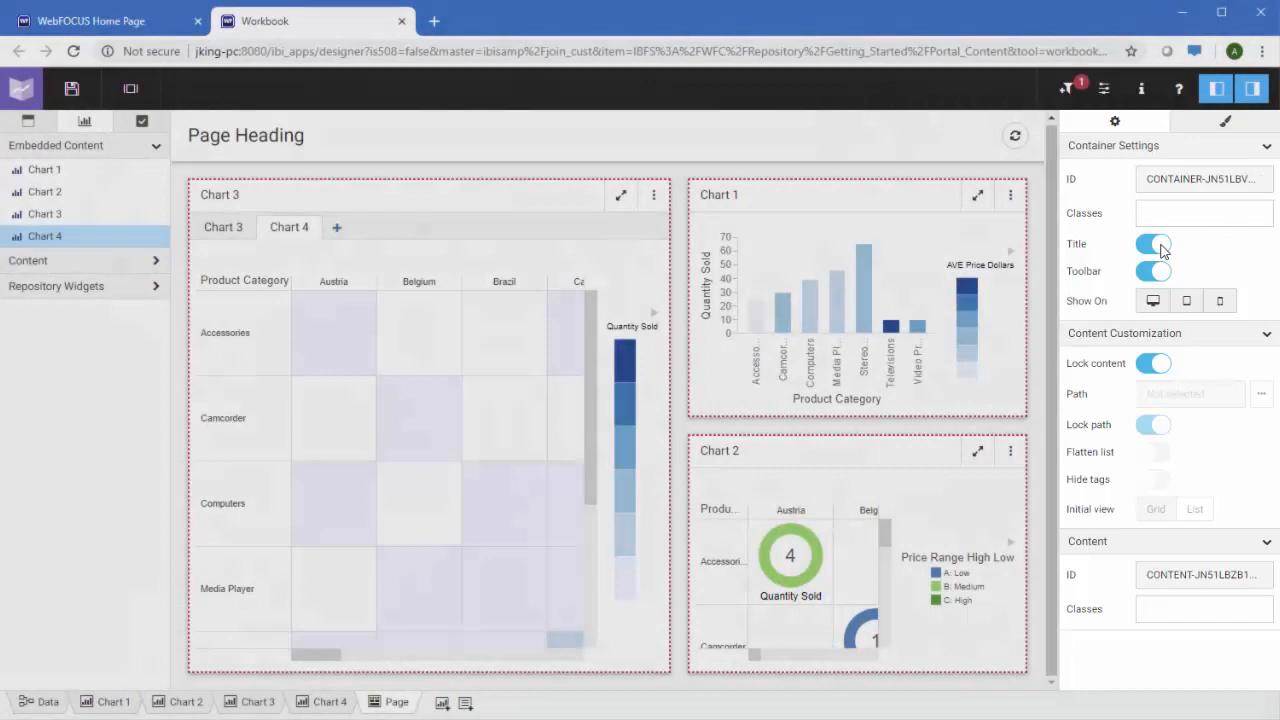
click(1155, 245)
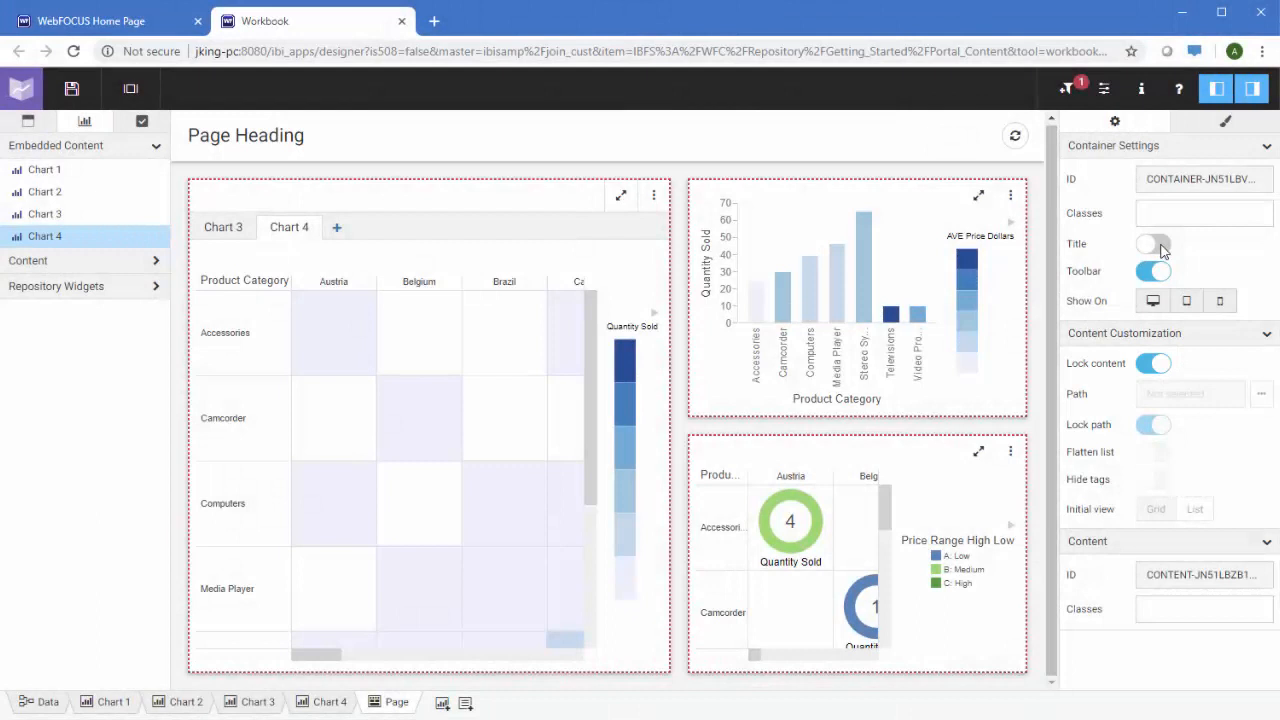
click(1252, 88)
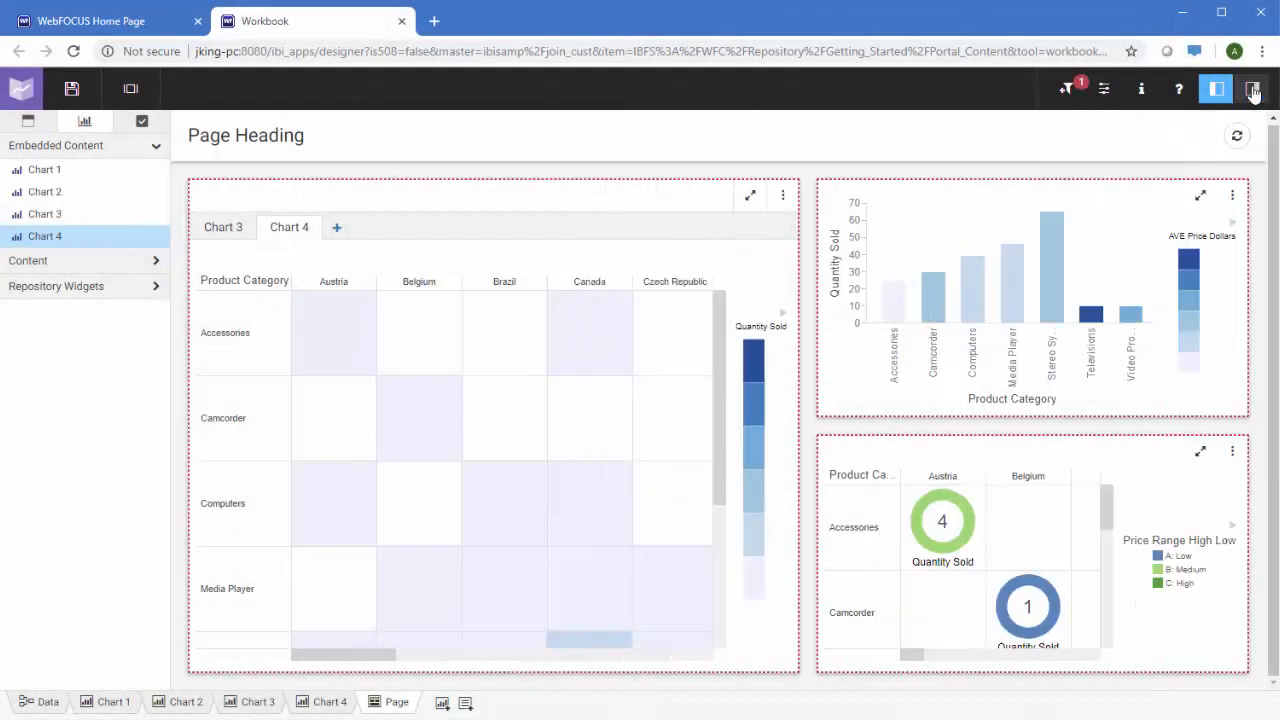
drag(1248, 297, 1066, 312)
click(127, 289)
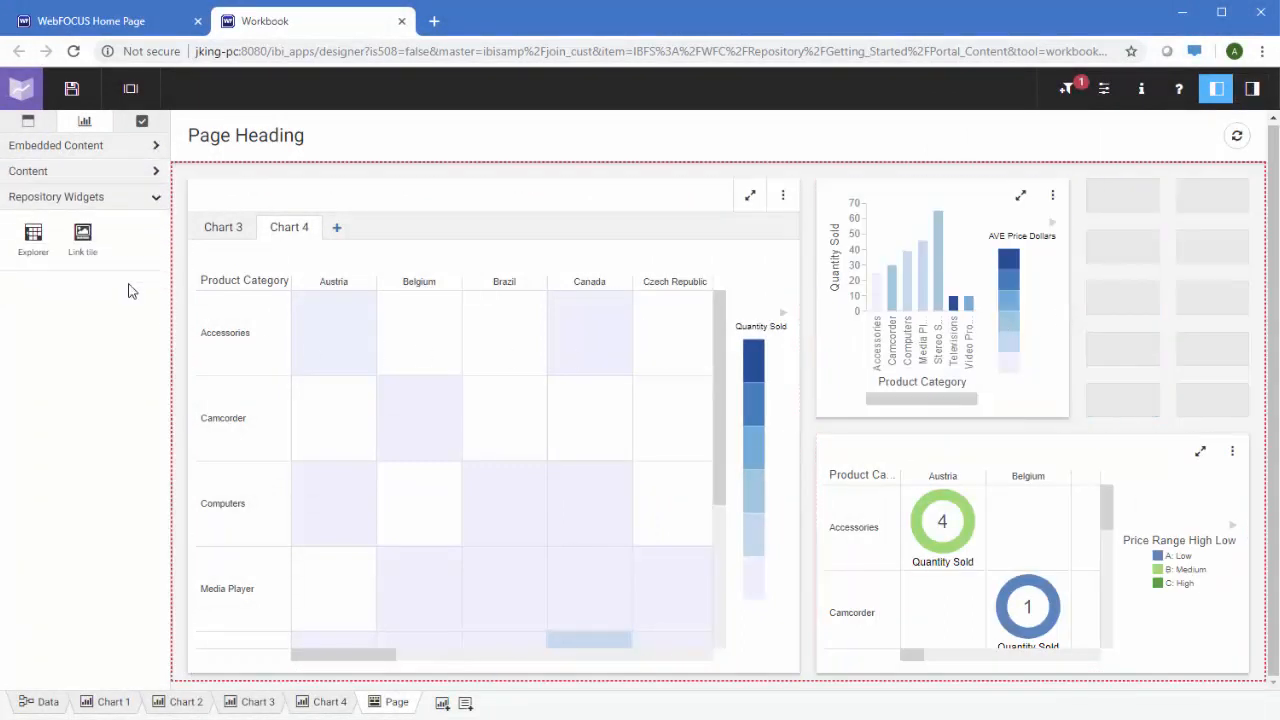
drag(83, 238, 1136, 210)
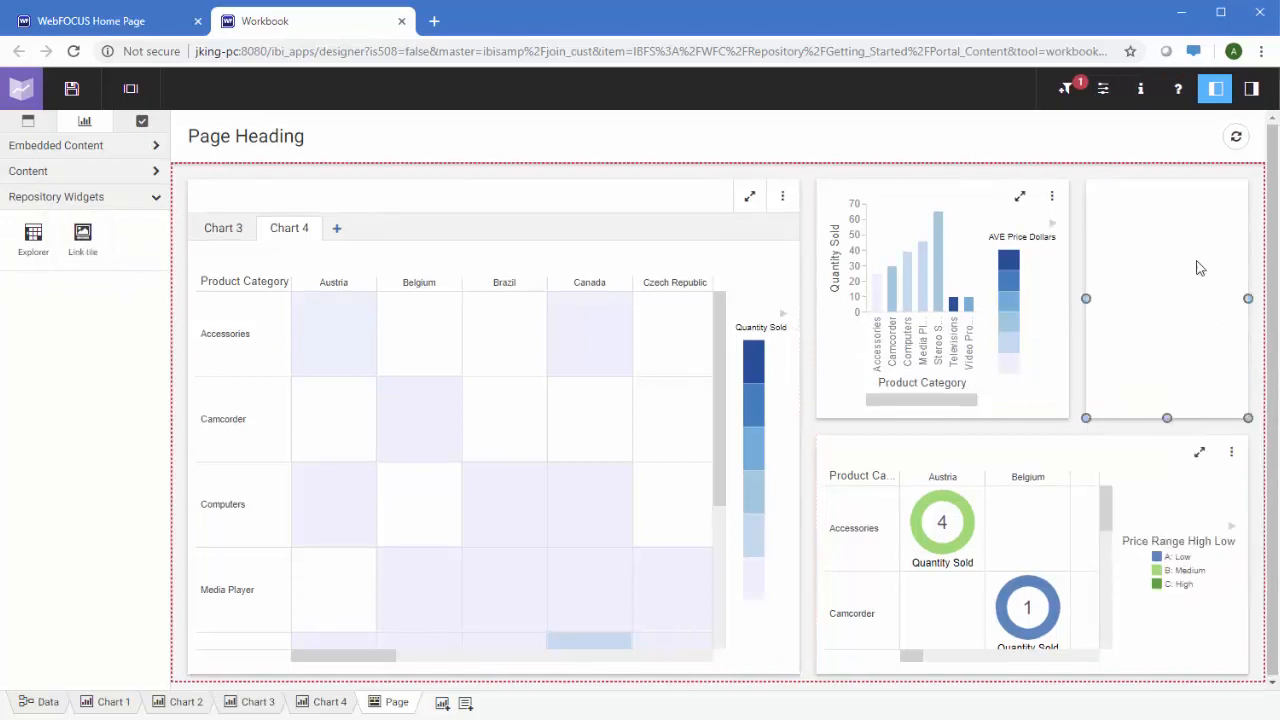
Give the link tile the link_tile_img background image
click(1251, 88)
click(1020, 280)
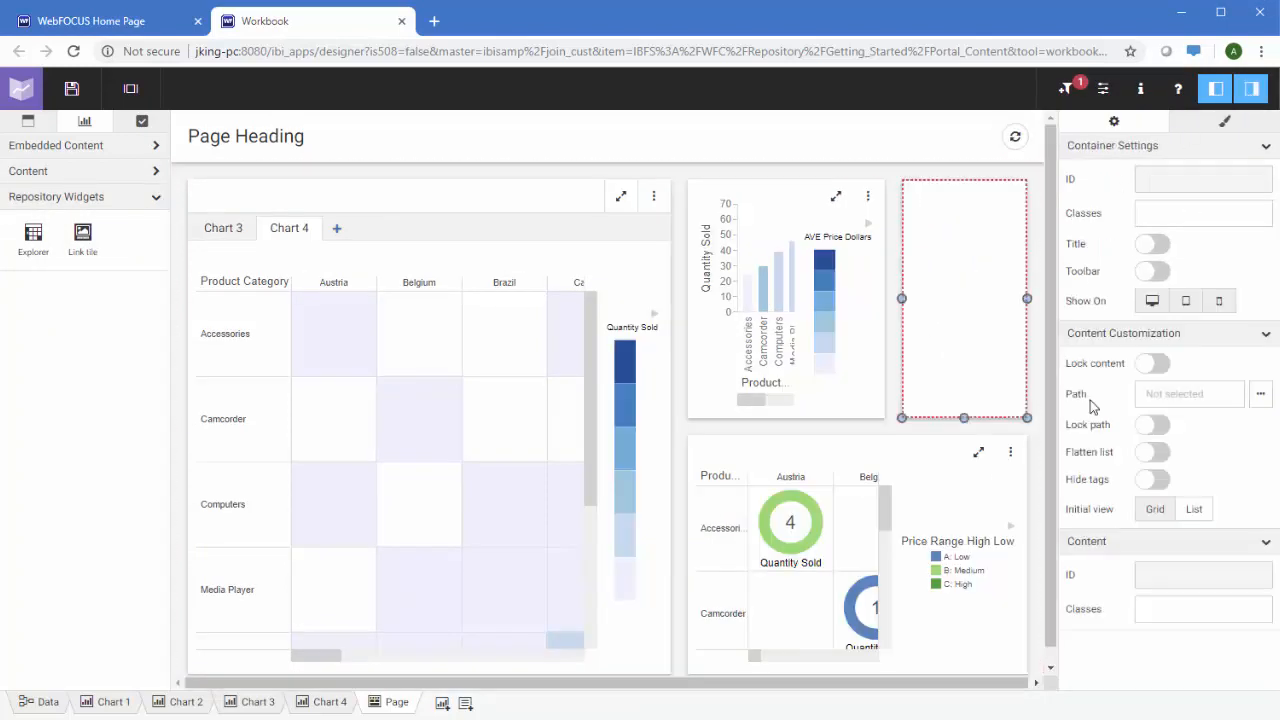
click(1260, 468)
click(324, 318)
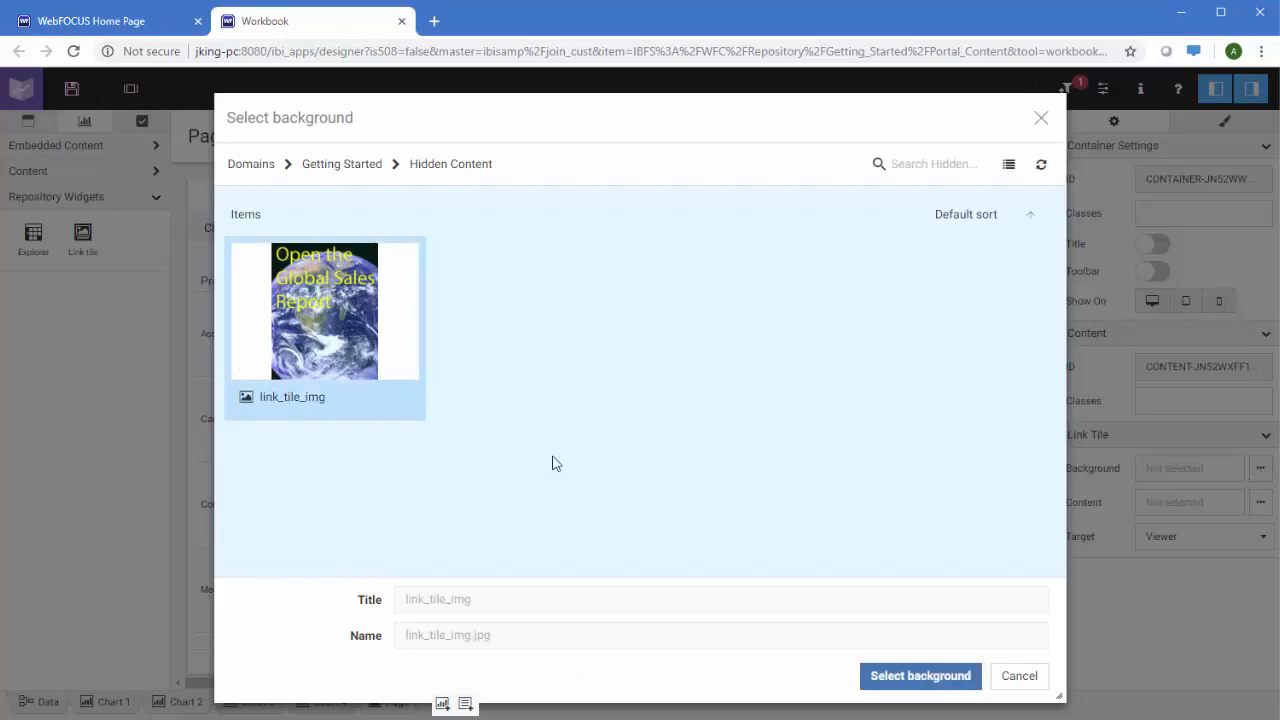
click(937, 678)
Set the tile's content to the infowindow wfr report, opening in a new window
click(1260, 502)
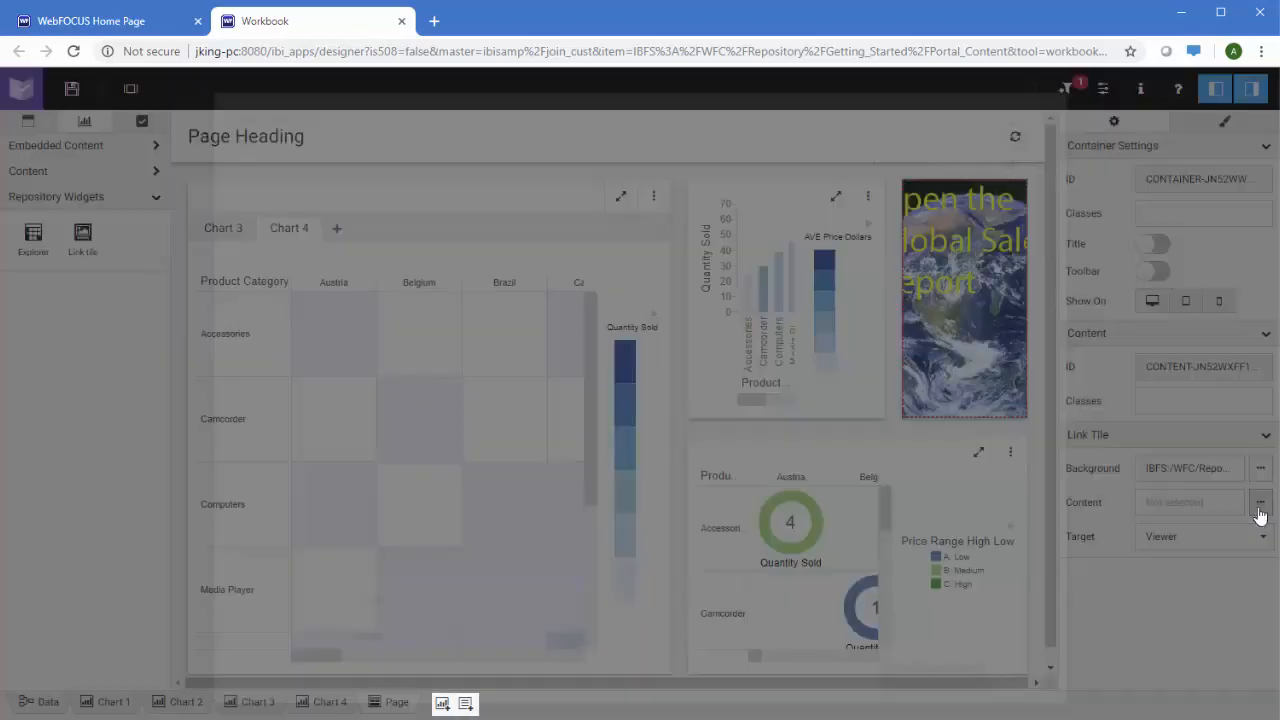
double_click(540, 260)
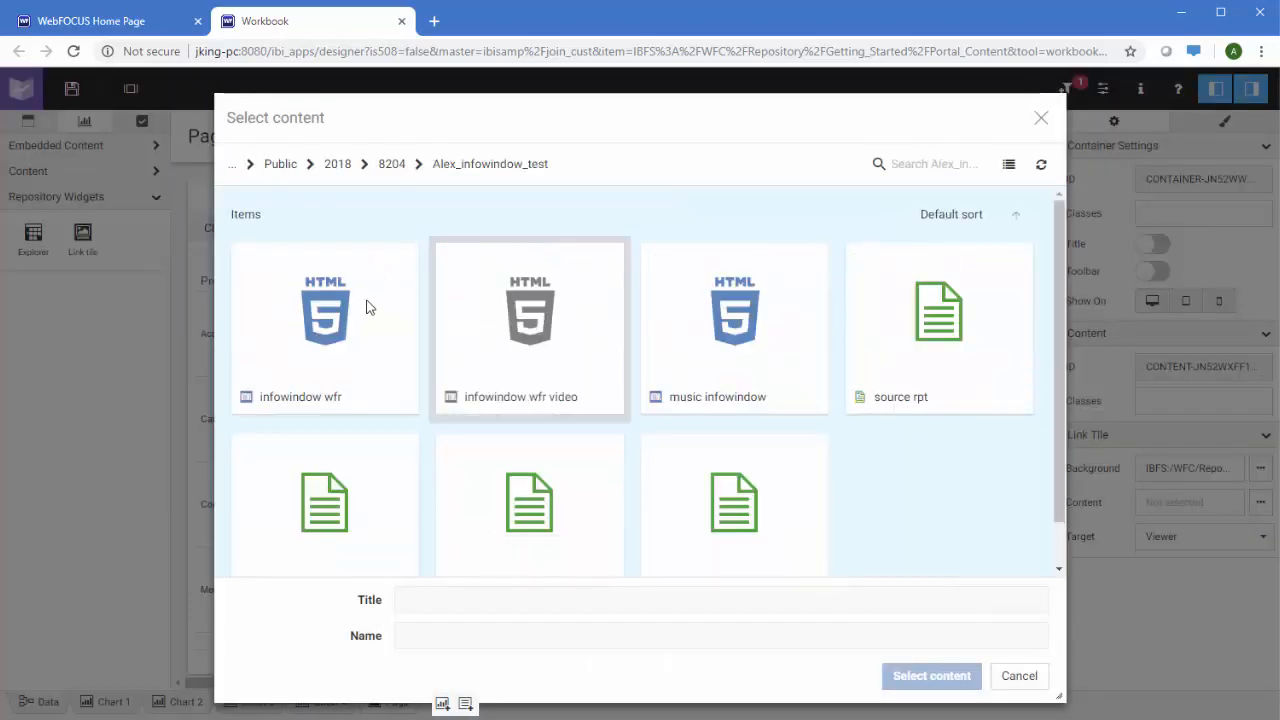
click(351, 350)
click(931, 676)
click(1250, 540)
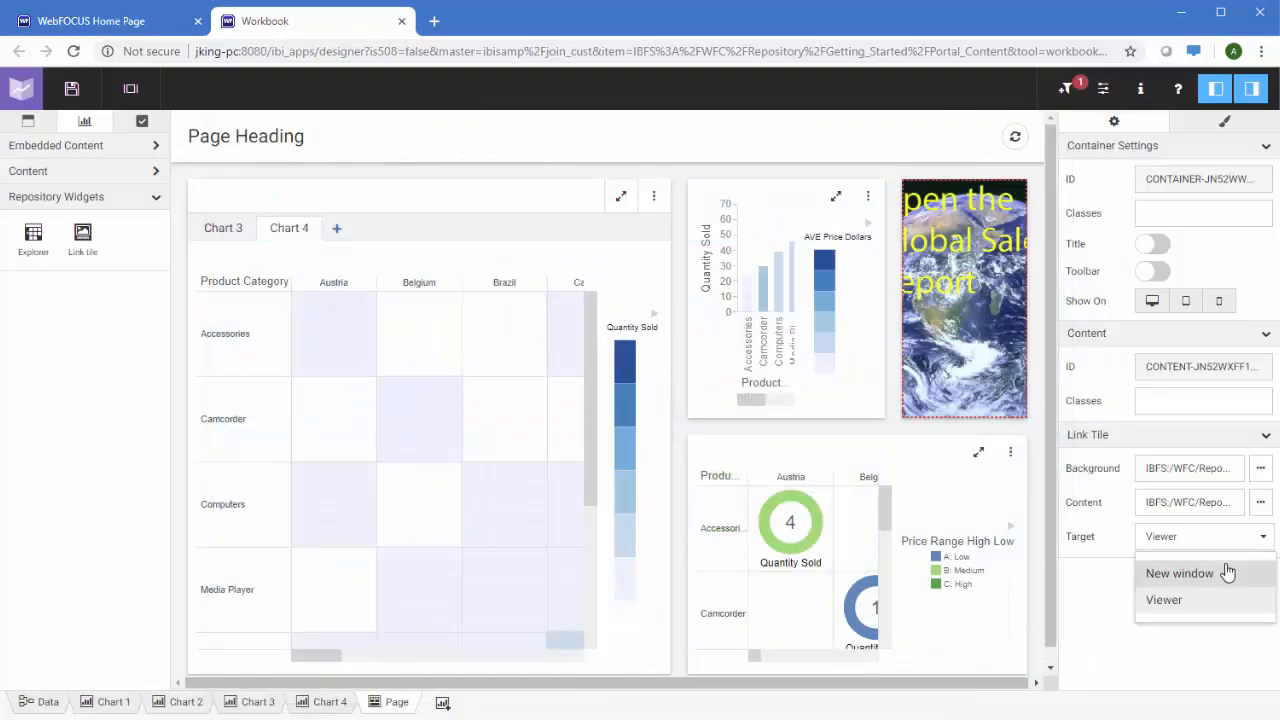
click(1228, 571)
click(862, 133)
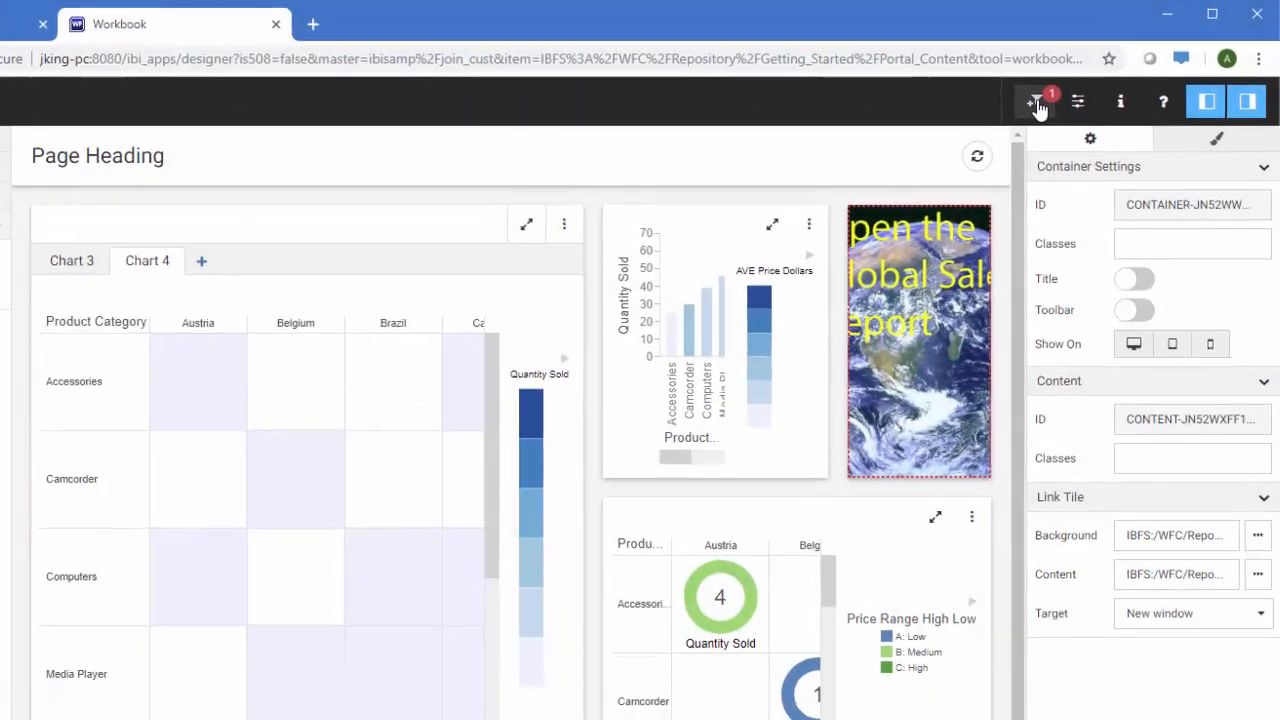
Generate a Customer Country filter above the charts and hide the properties panel
click(1035, 104)
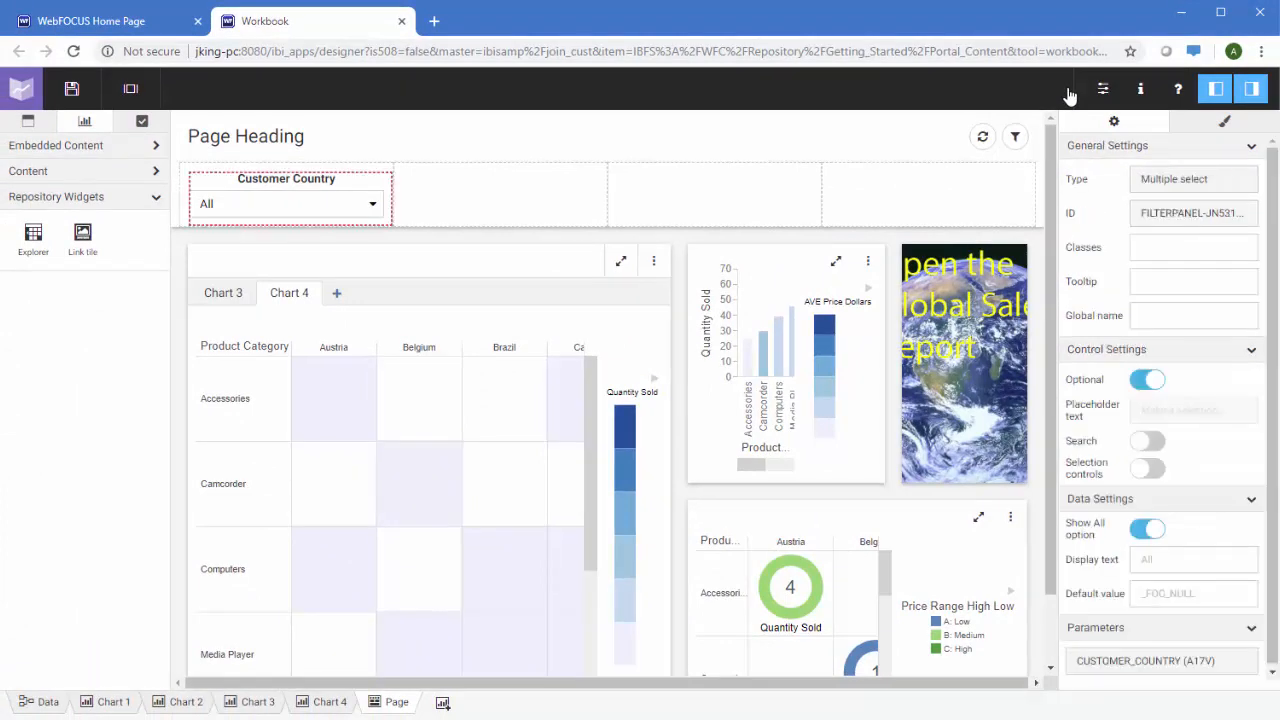
click(1259, 92)
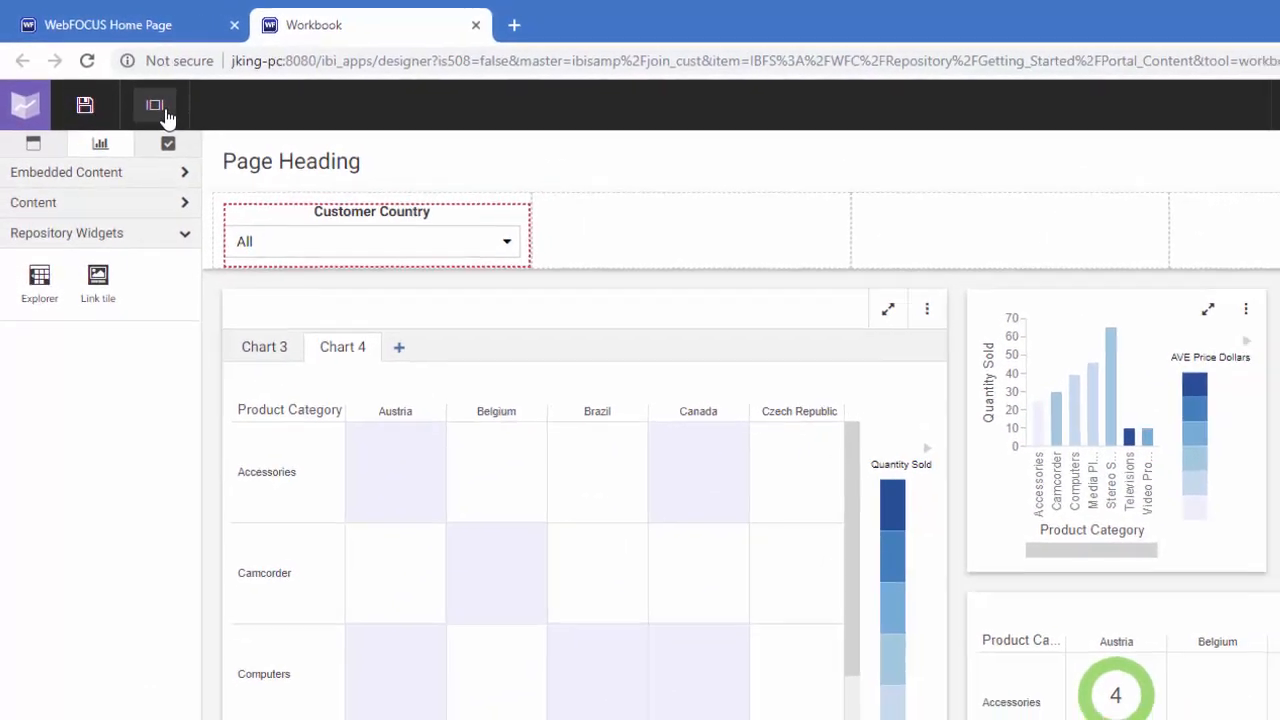
Run the page, filter to France, Germany, Italy, Netherlands and Switzerland, then show the Chart 3 map
click(155, 105)
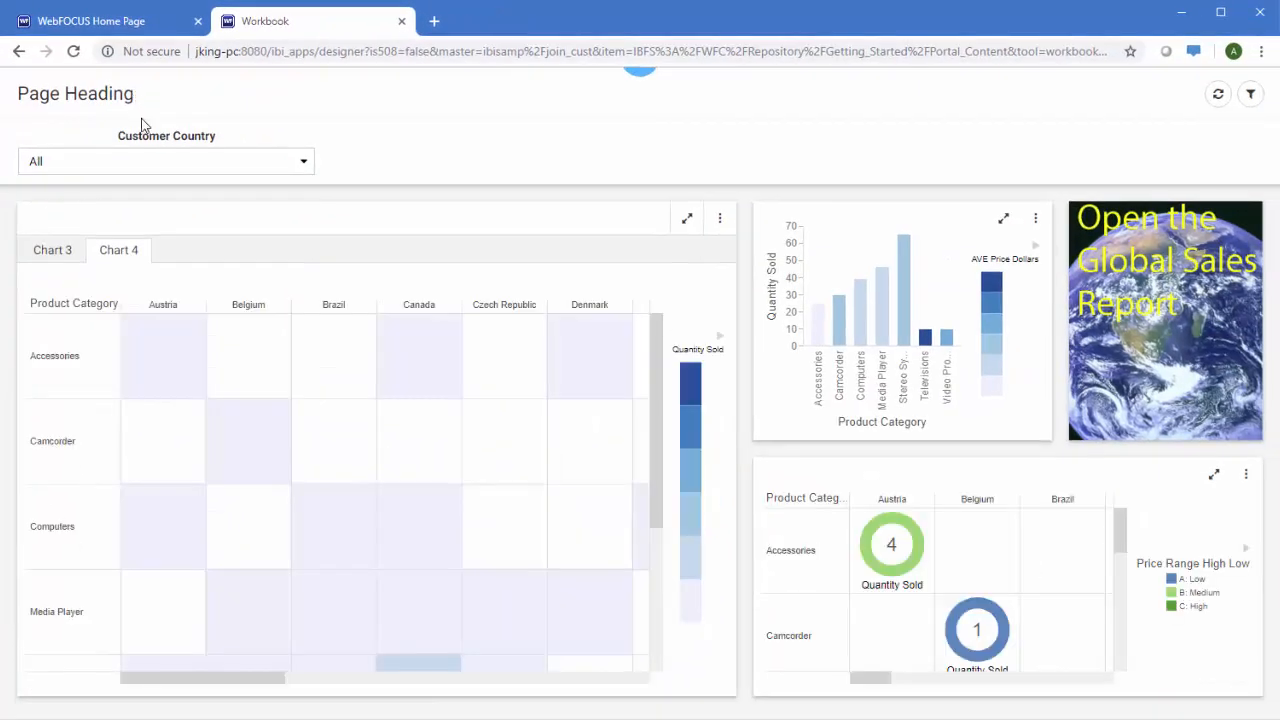
click(298, 170)
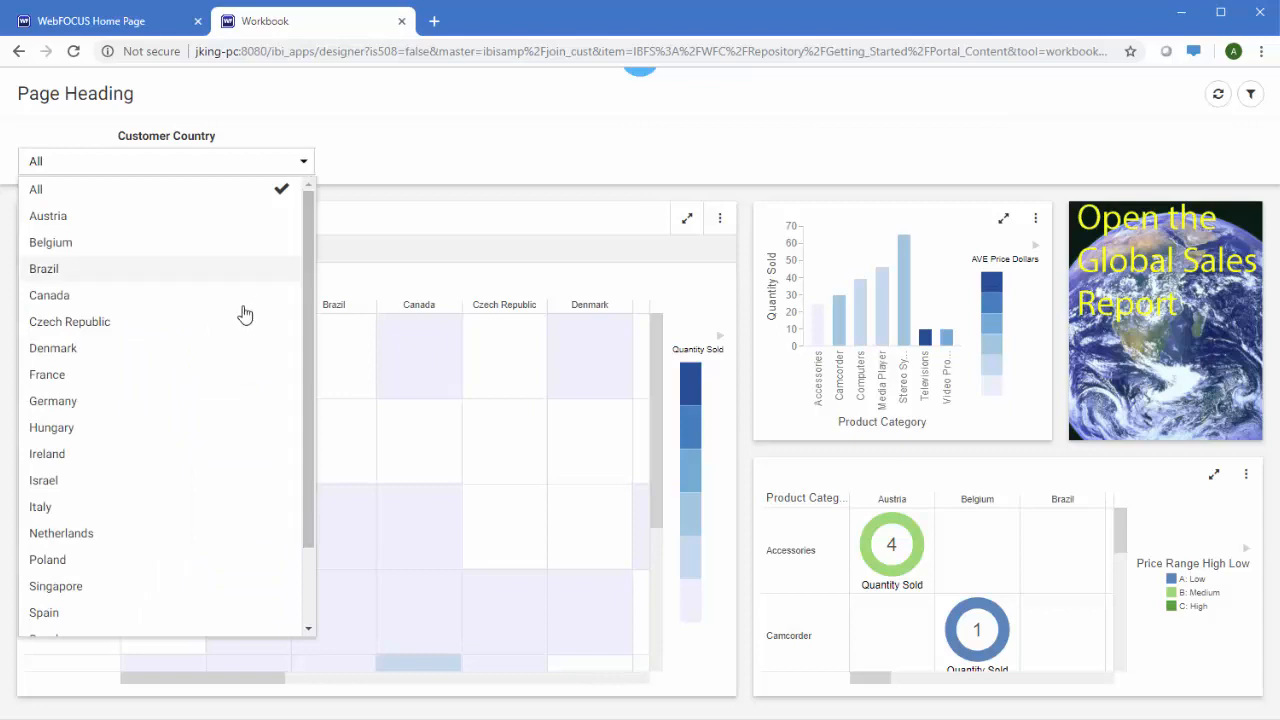
click(121, 388)
click(105, 412)
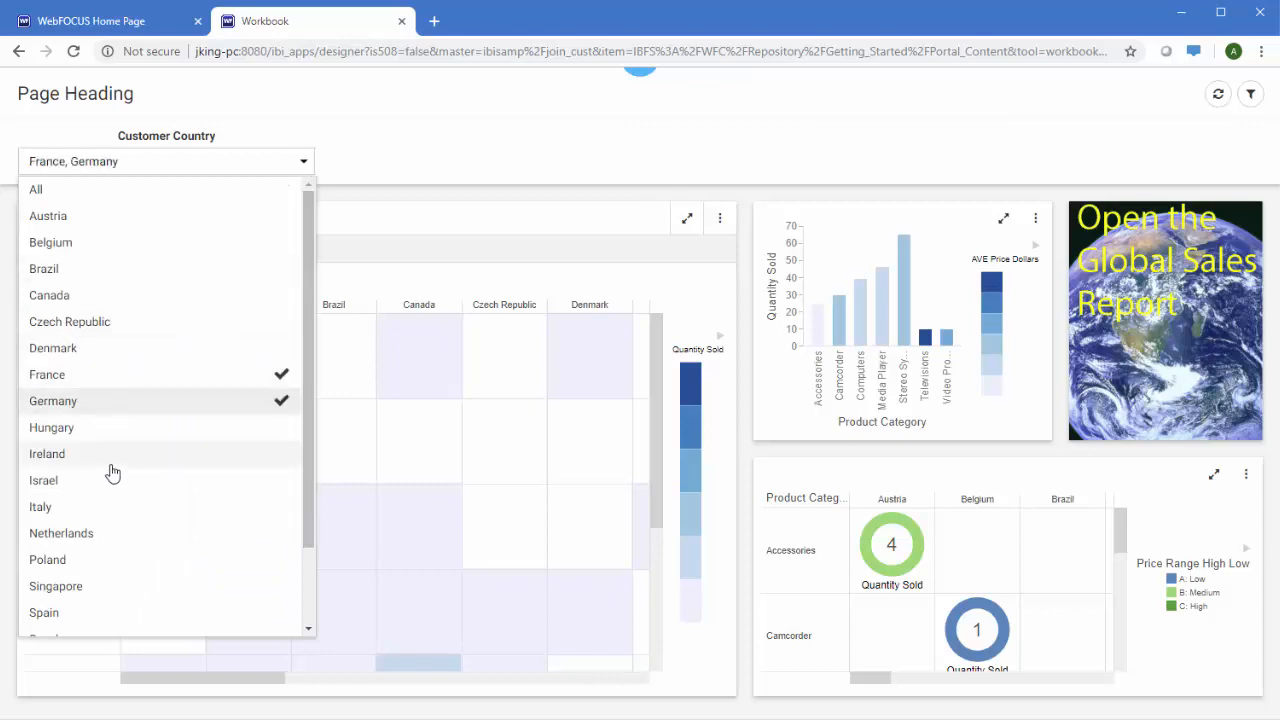
click(92, 510)
click(90, 540)
scroll(91, 543, down, 1)
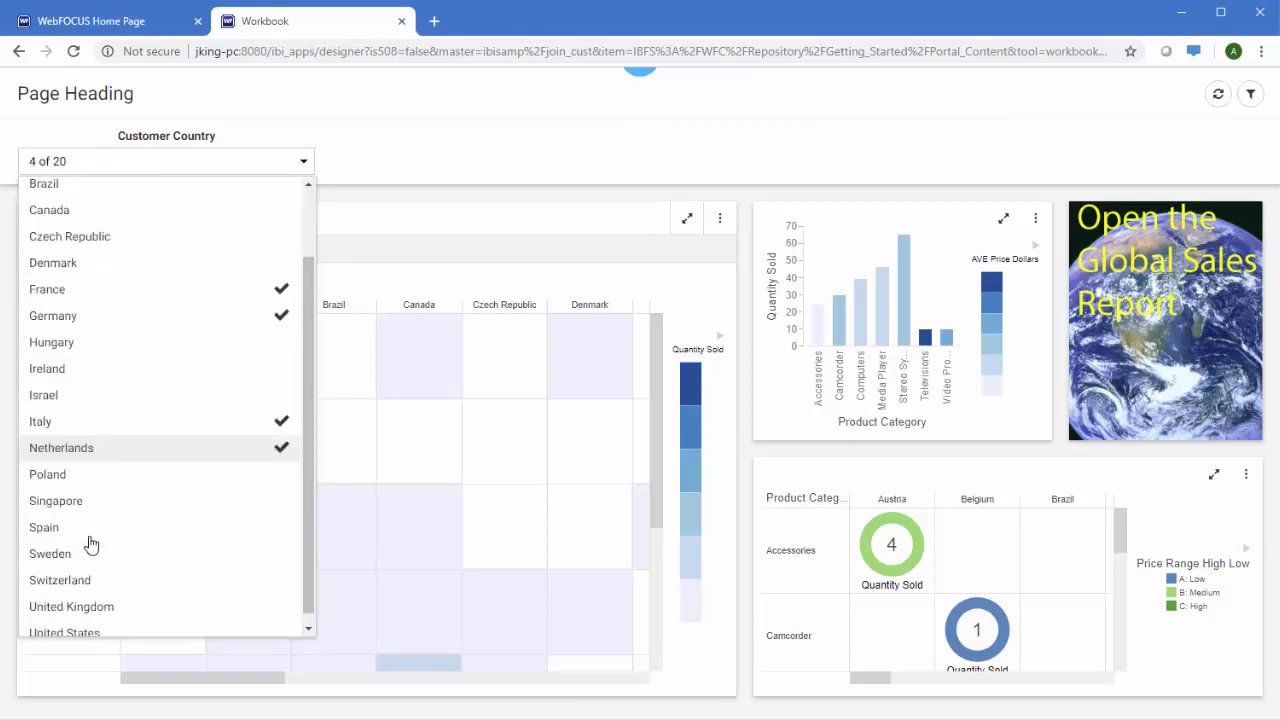
click(93, 579)
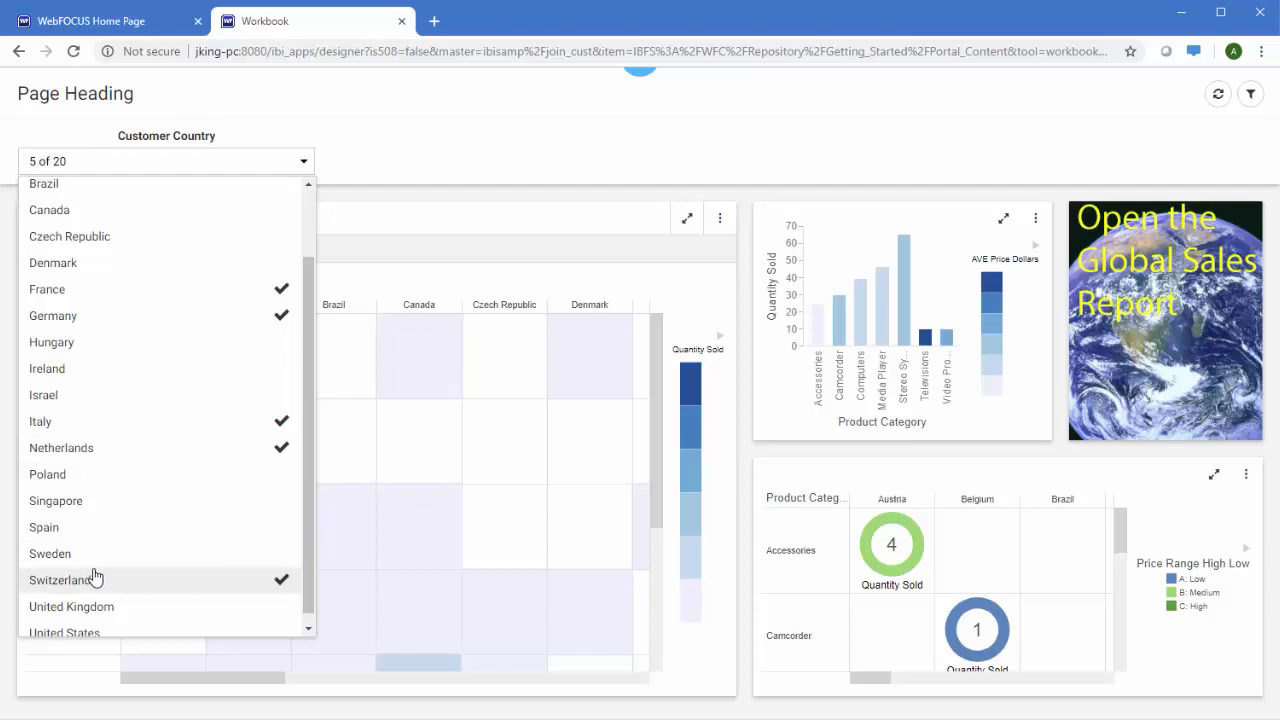
click(406, 174)
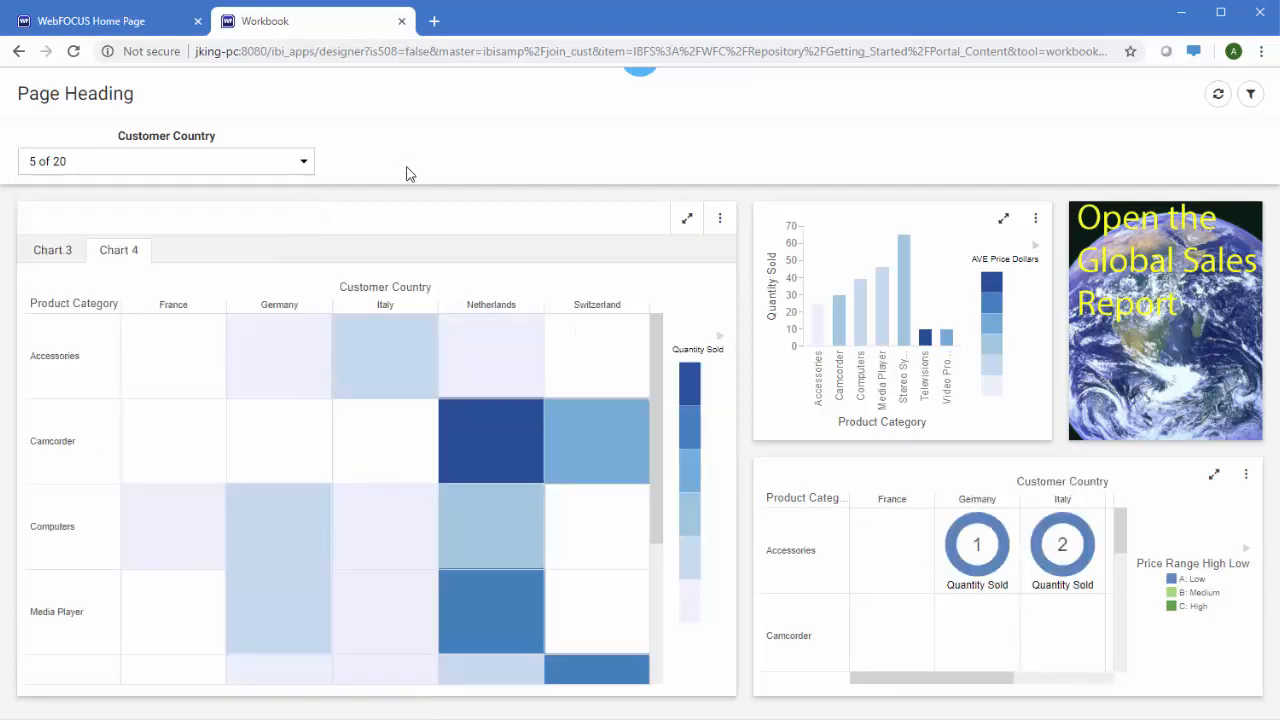
click(45, 257)
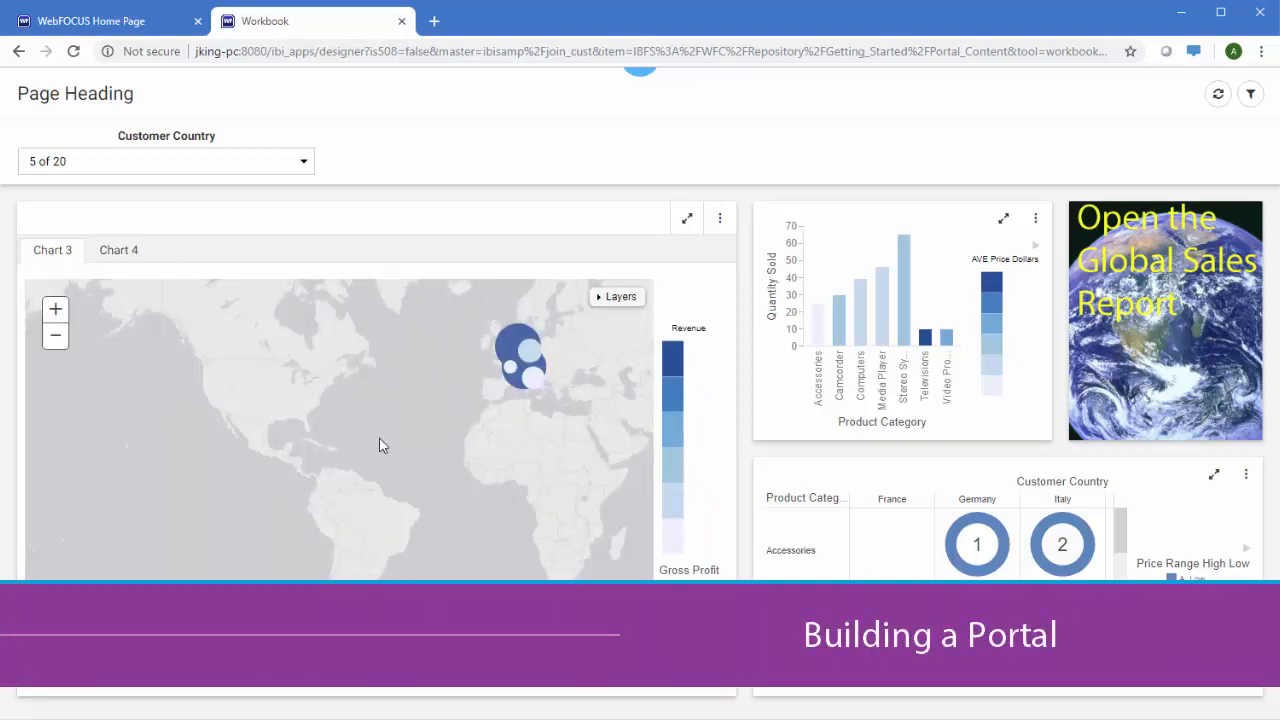
Create a Designer portal titled 'Overview Dashboard' with the alias 'Sales'
scroll(530, 352, up, 3)
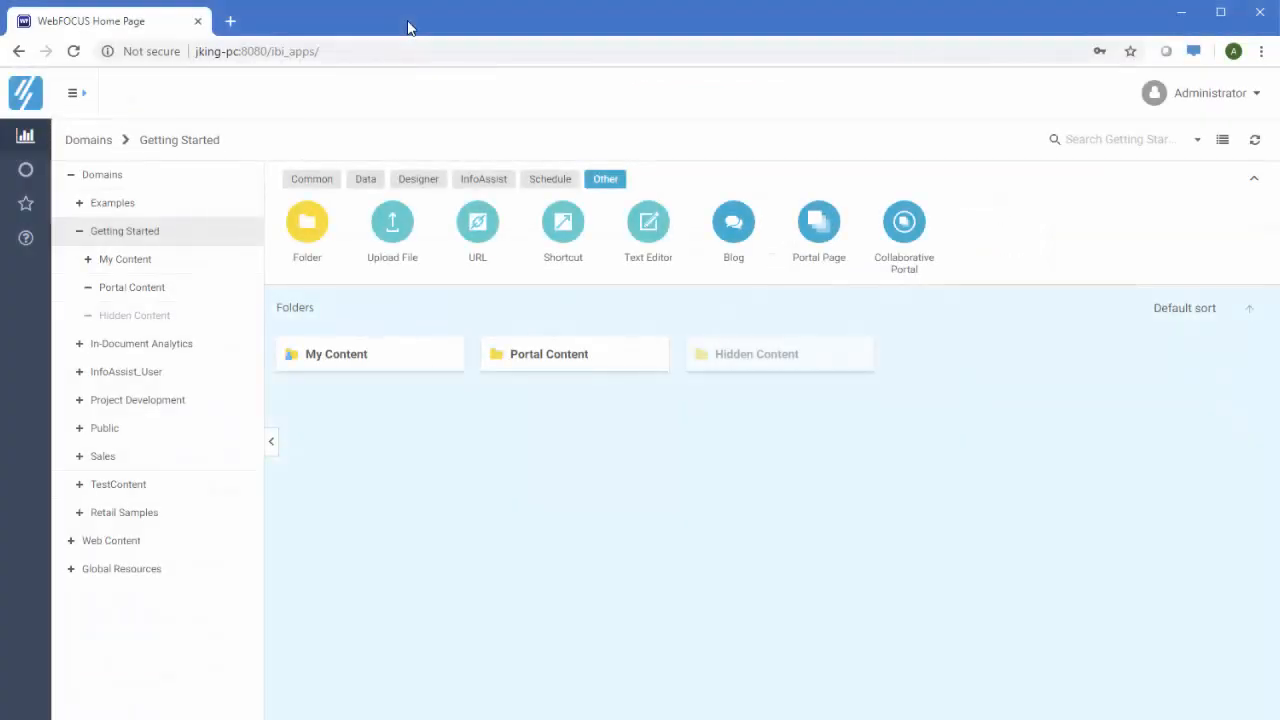
click(430, 184)
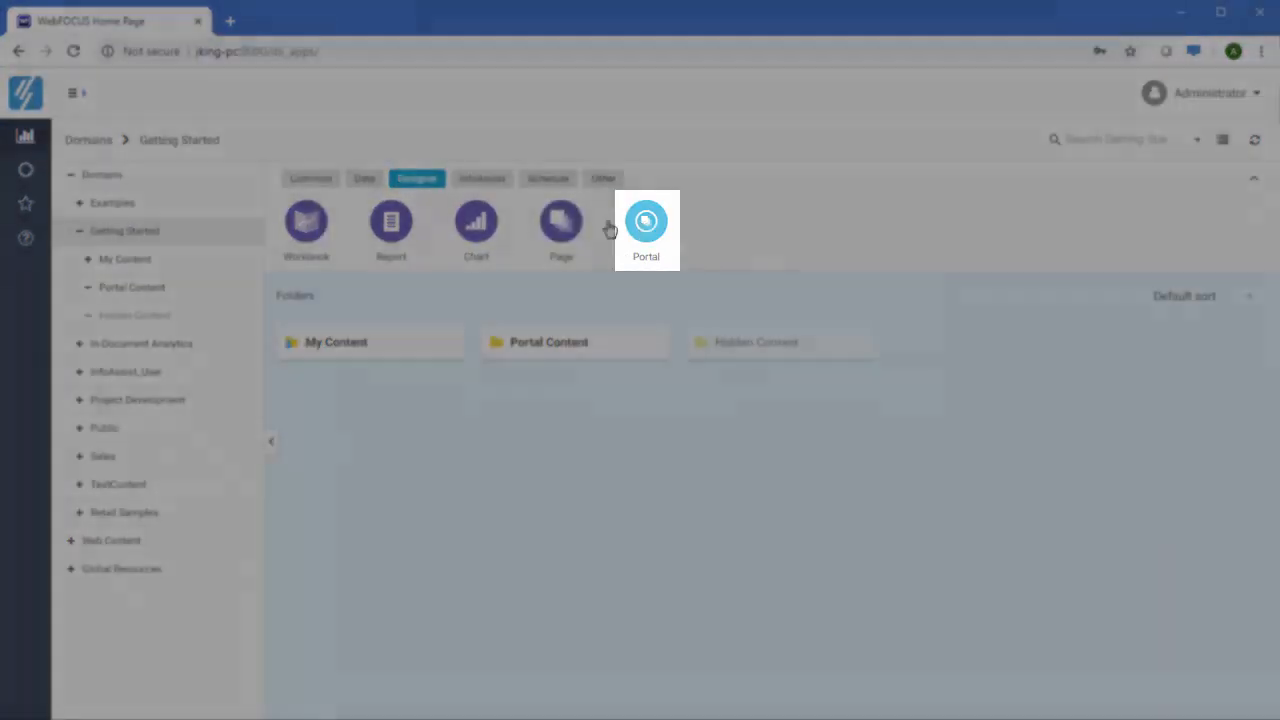
click(646, 222)
text(Over)
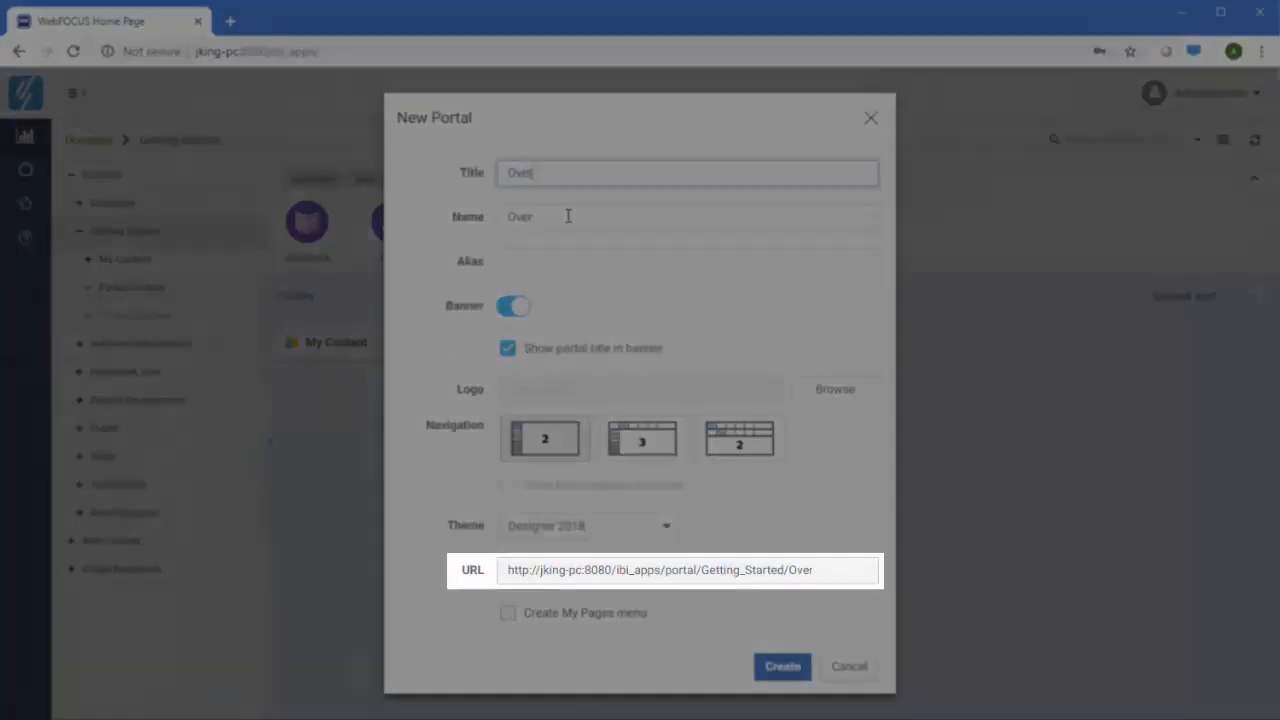
text(view Dashboard)
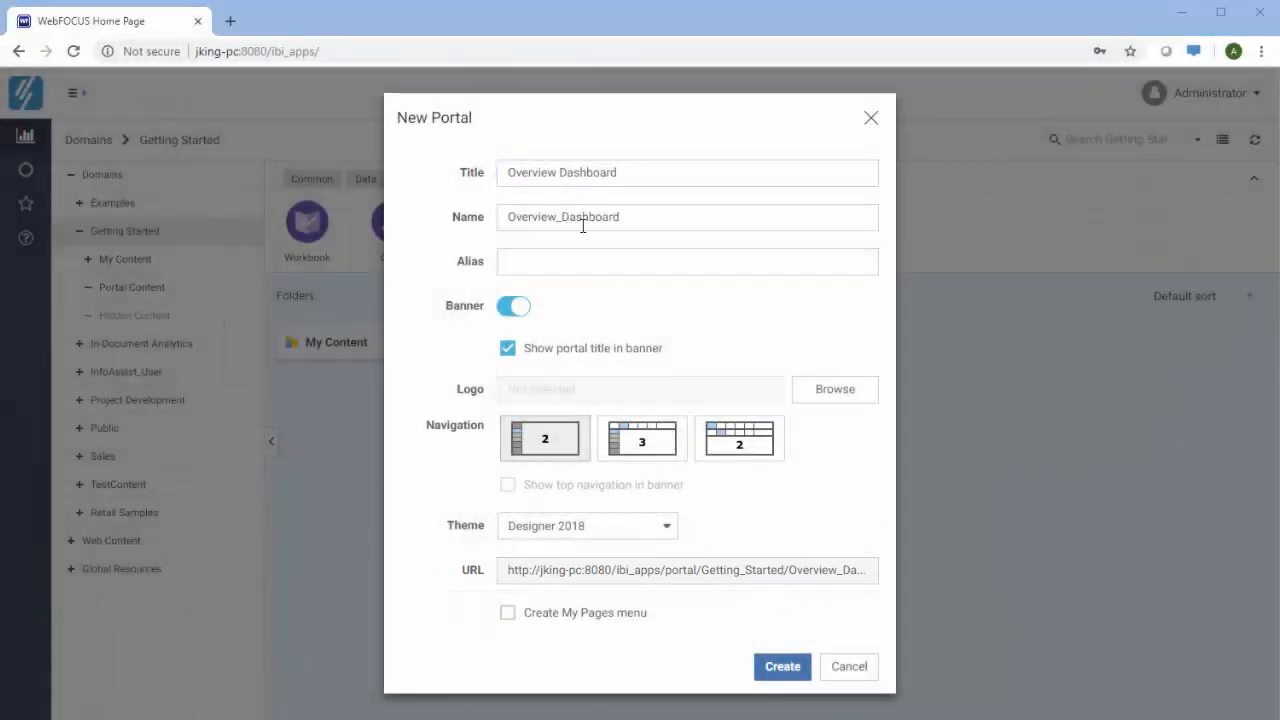
click(580, 262)
text(Sa)
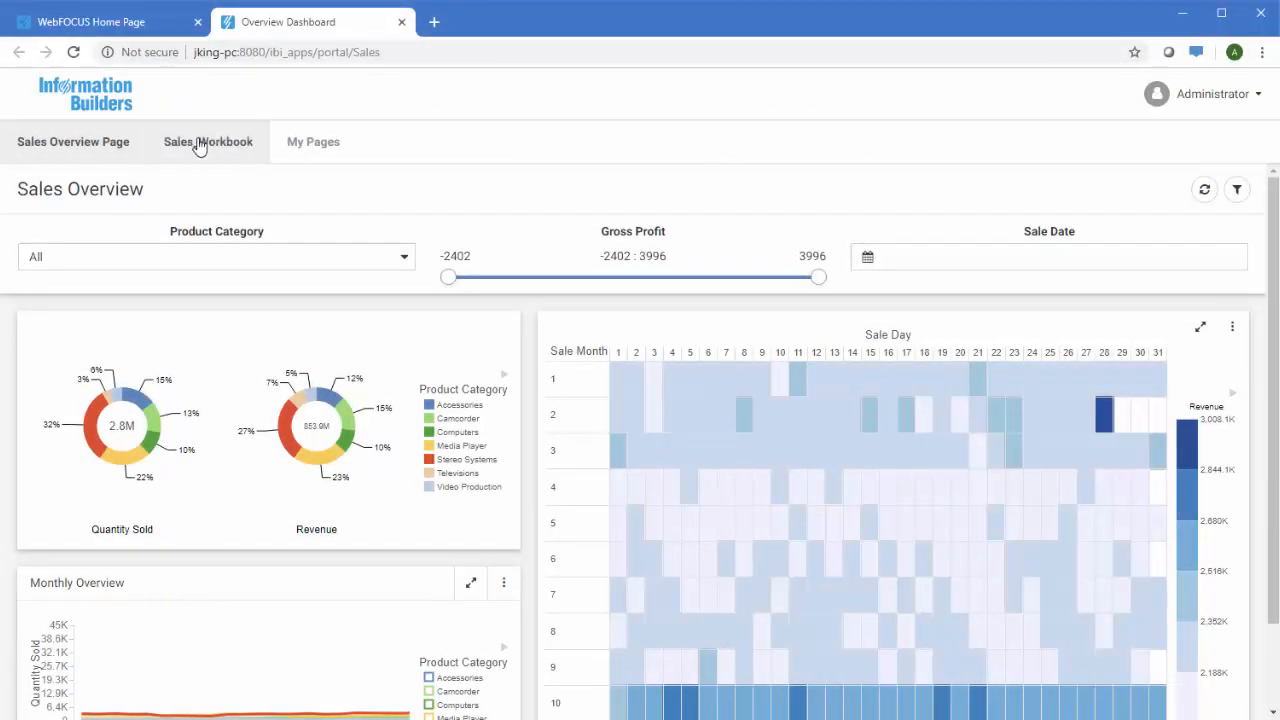
View the portal's Sales_Workbook page, close the portal, and open the Overview Dashboard folder
click(199, 144)
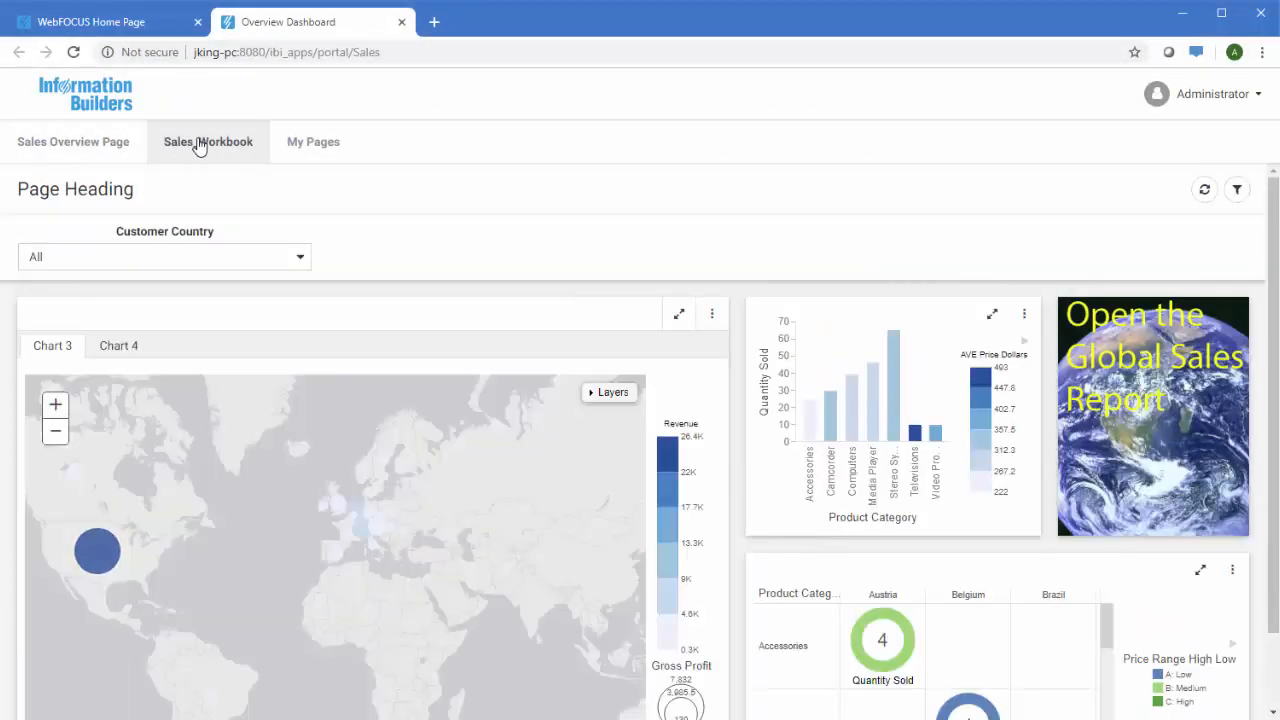
click(403, 22)
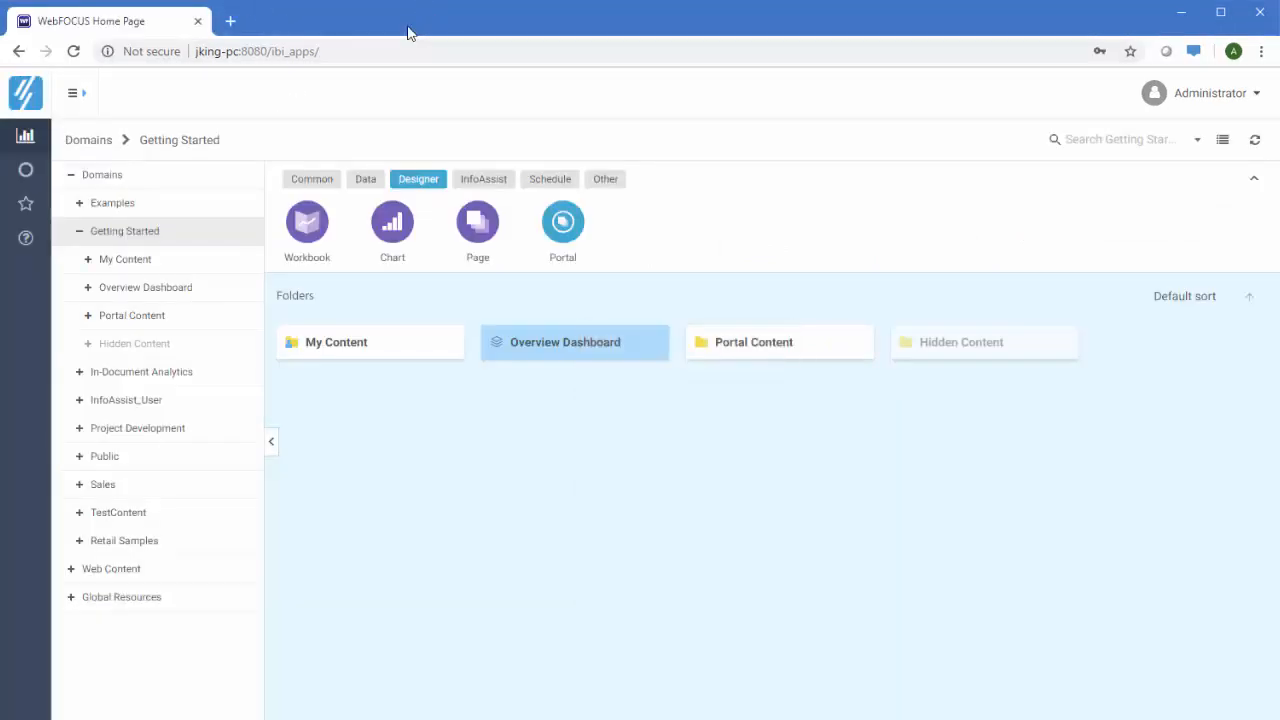
click(527, 340)
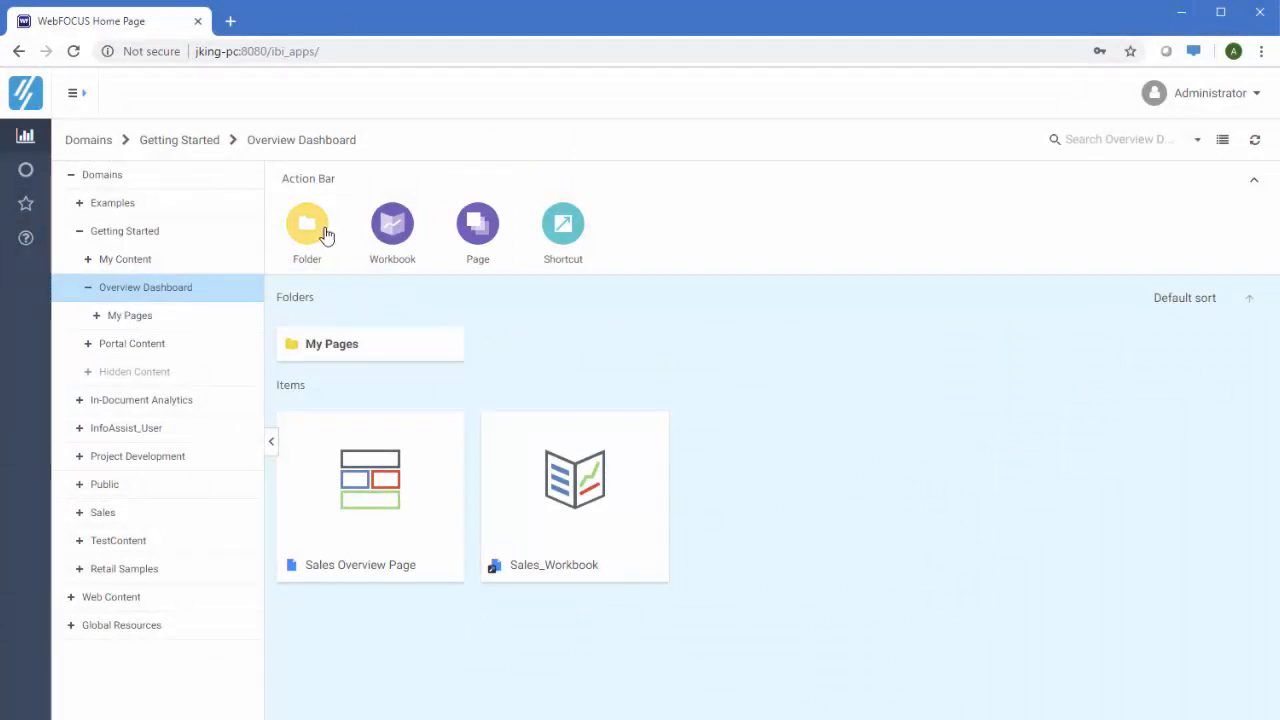
Add an 'Other Dashboards' folder to the portal, then start a new page under My Pages
click(313, 229)
text(Other Dashboard)
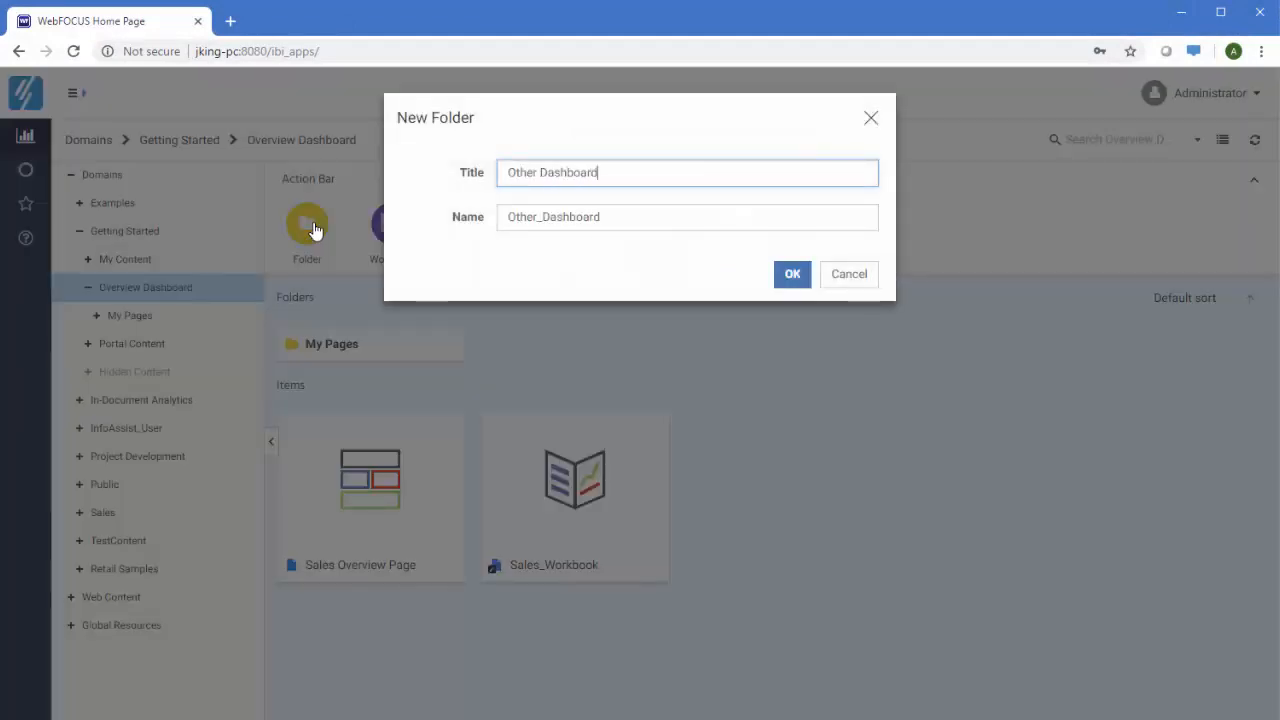
text(s)
click(791, 274)
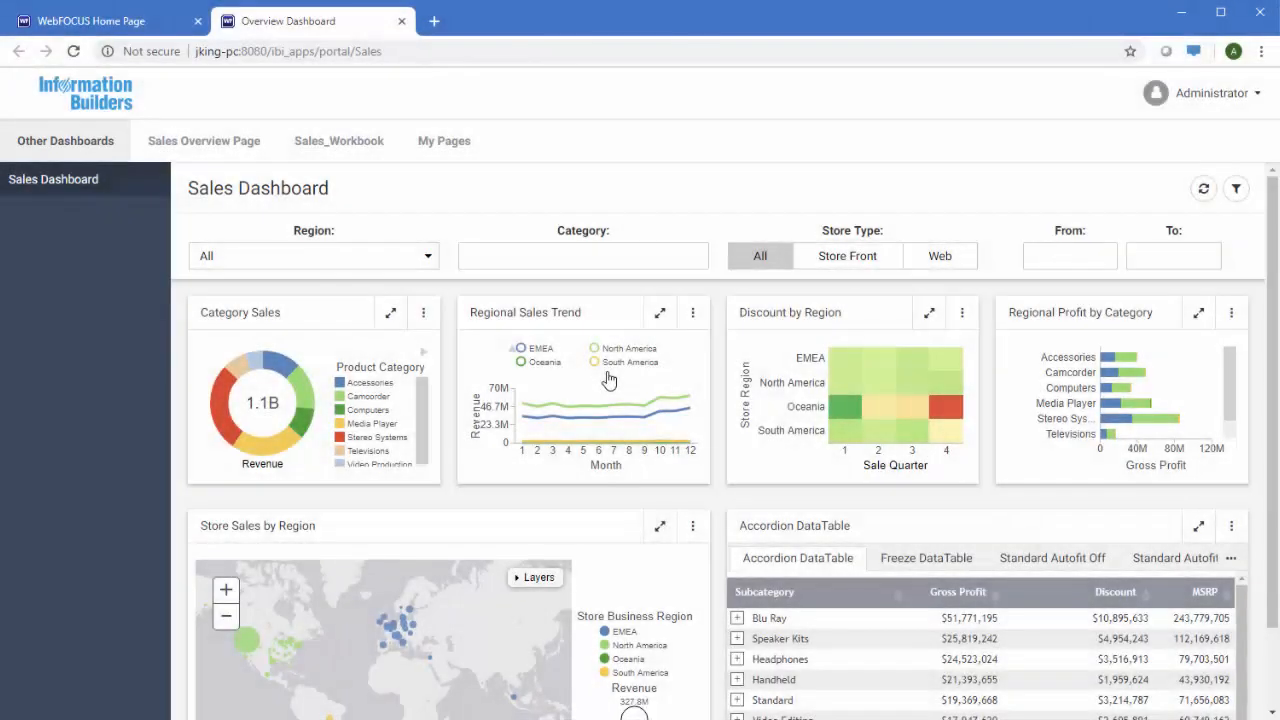
click(446, 158)
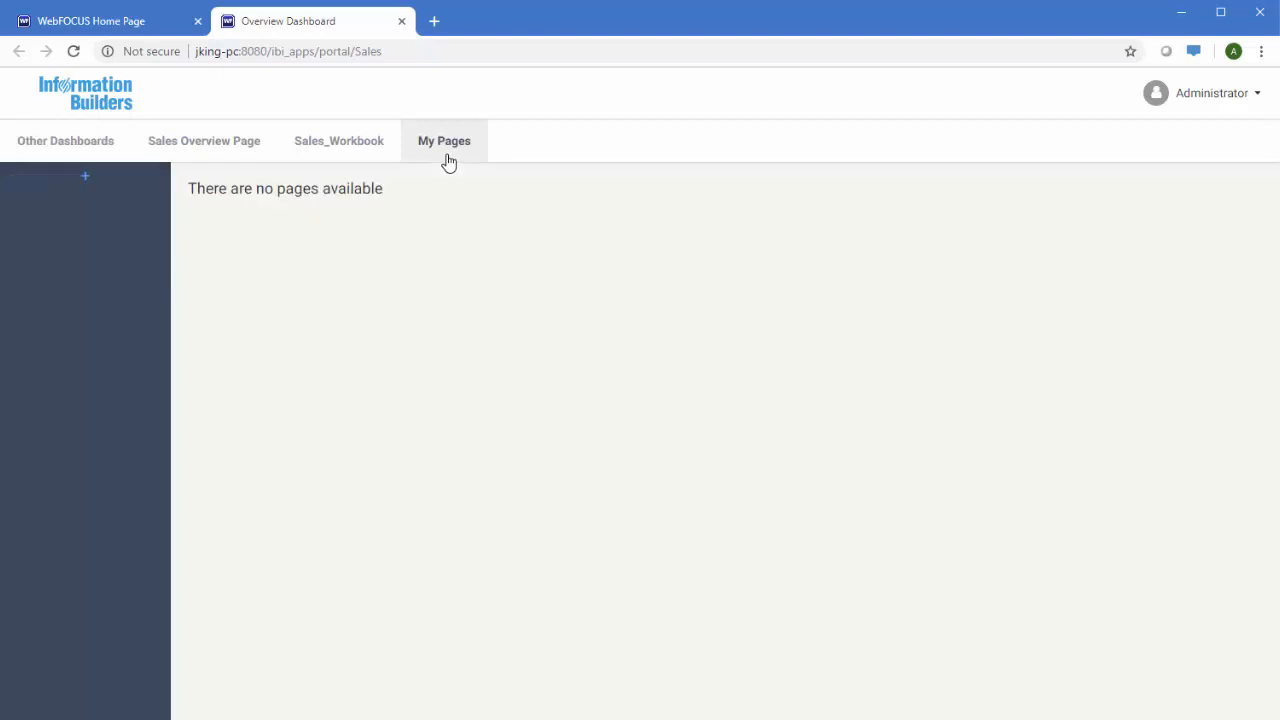
click(88, 177)
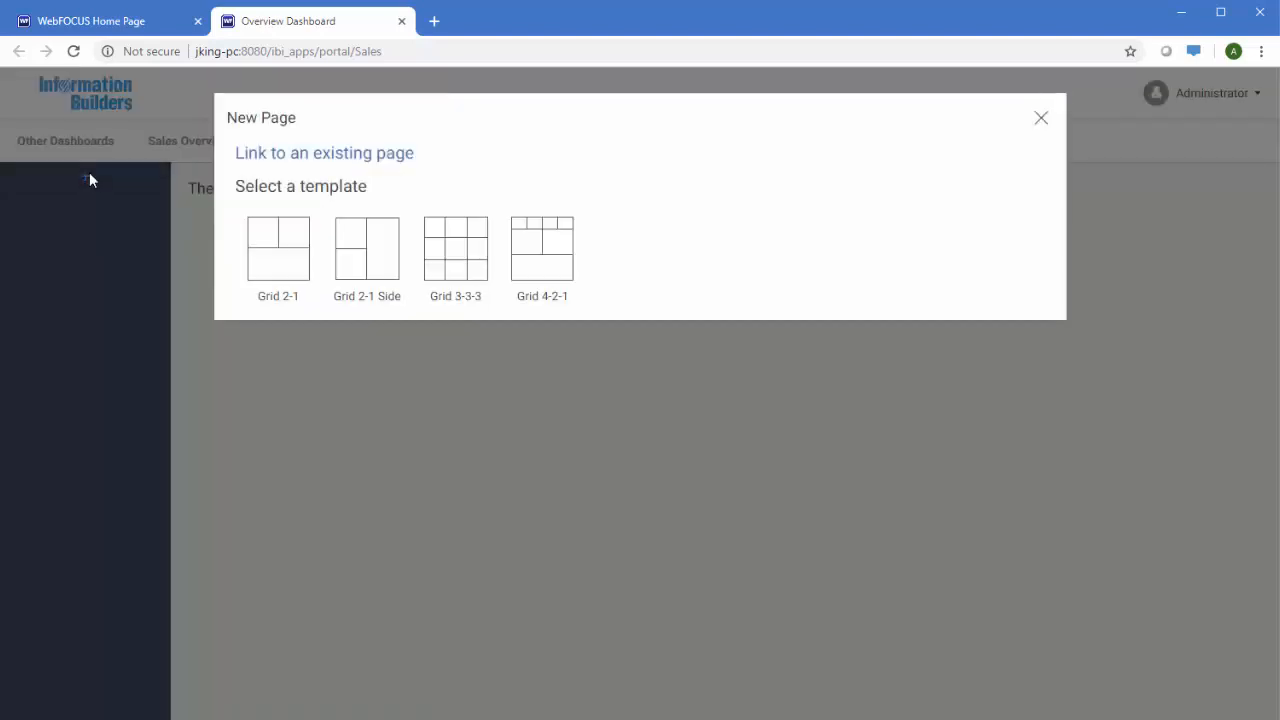
Build a Grid 2-1 personal page with the Grid_ex1 report in Panel 1, then close the portal
click(262, 243)
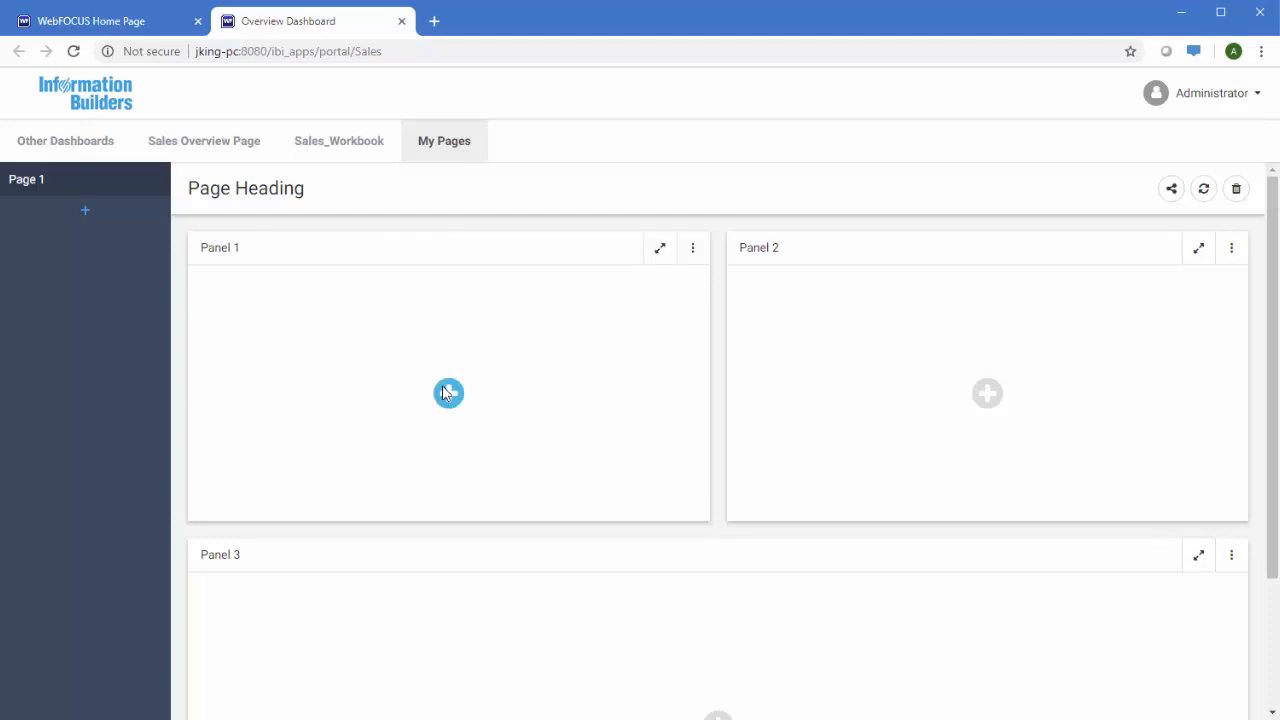
click(448, 392)
double_click(388, 511)
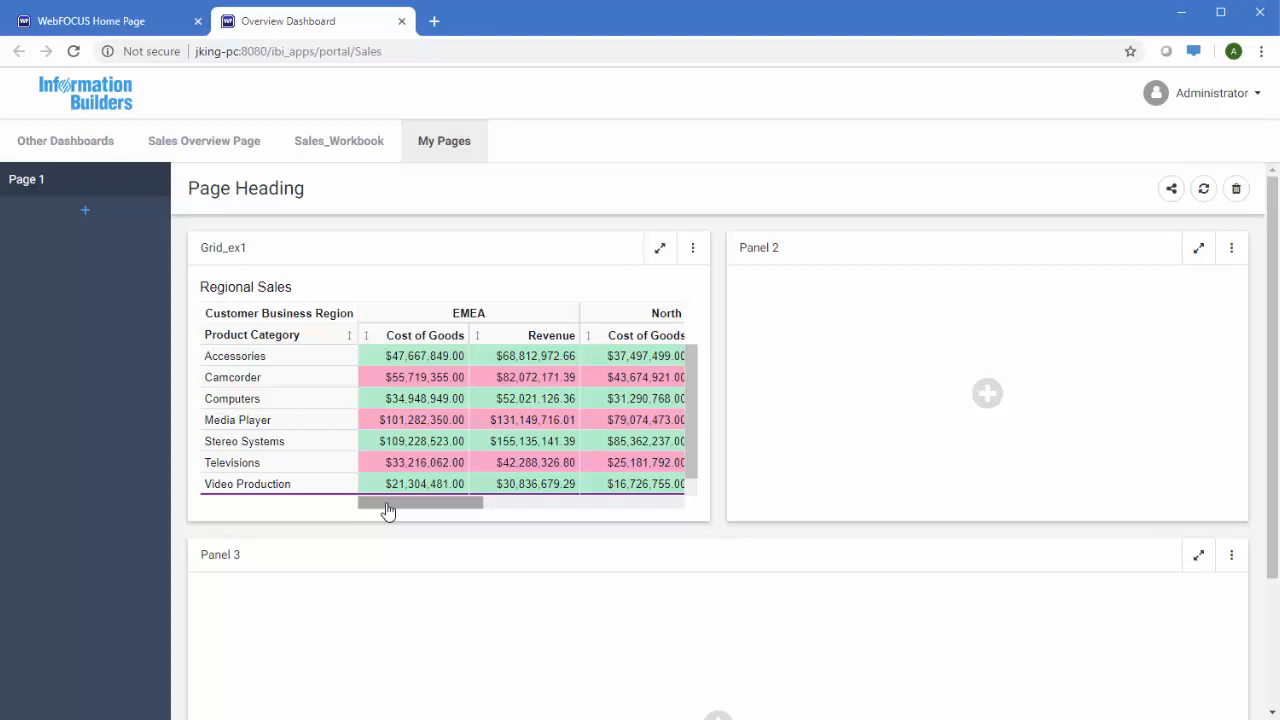
click(401, 21)
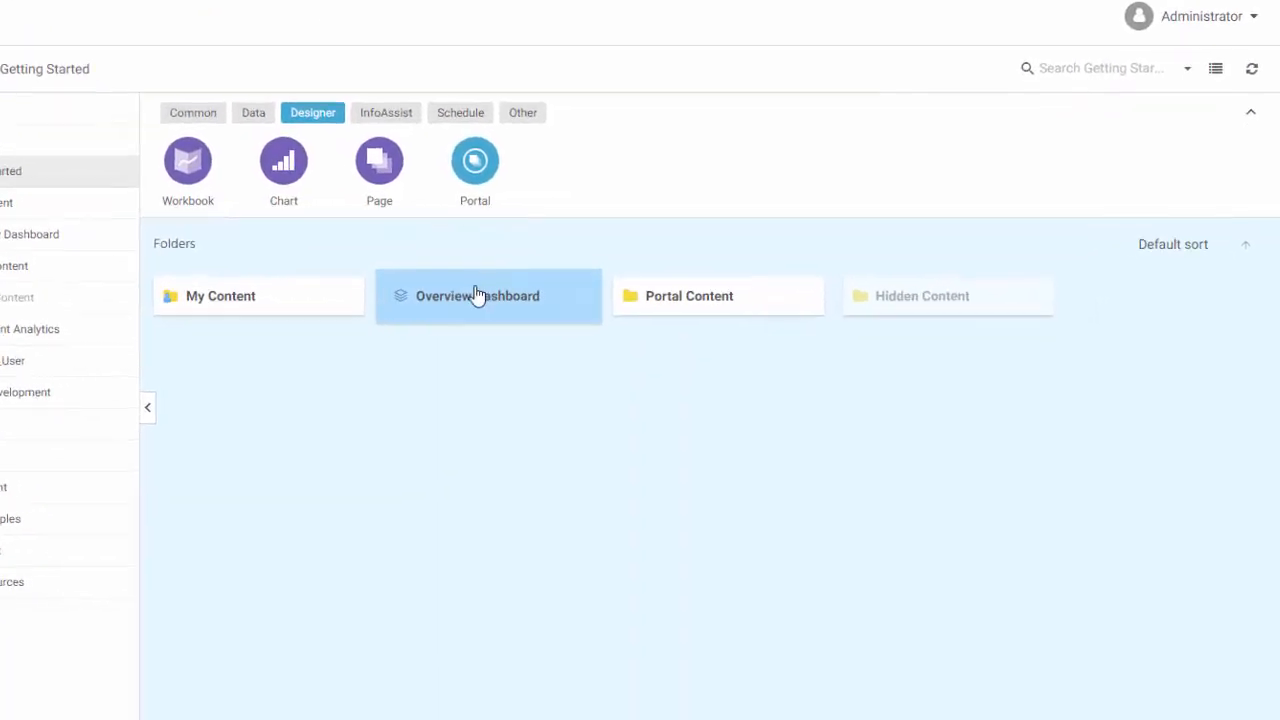
right_click(548, 330)
click(537, 375)
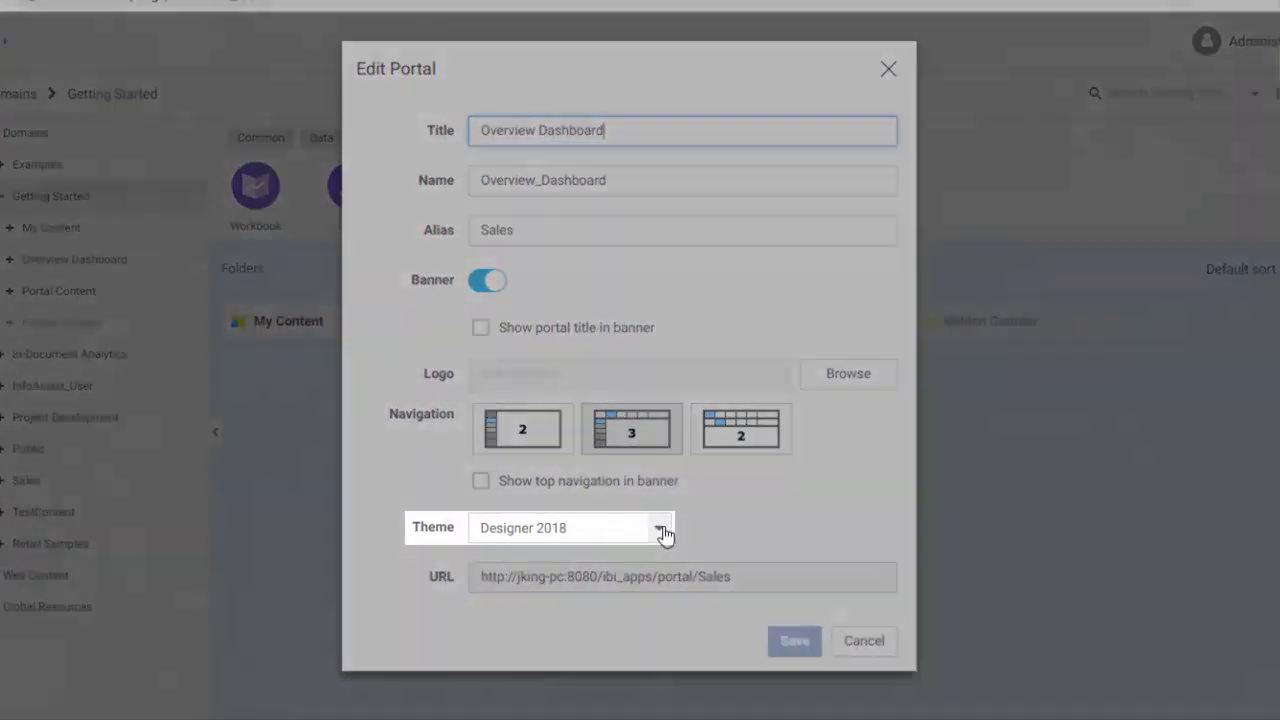
click(660, 530)
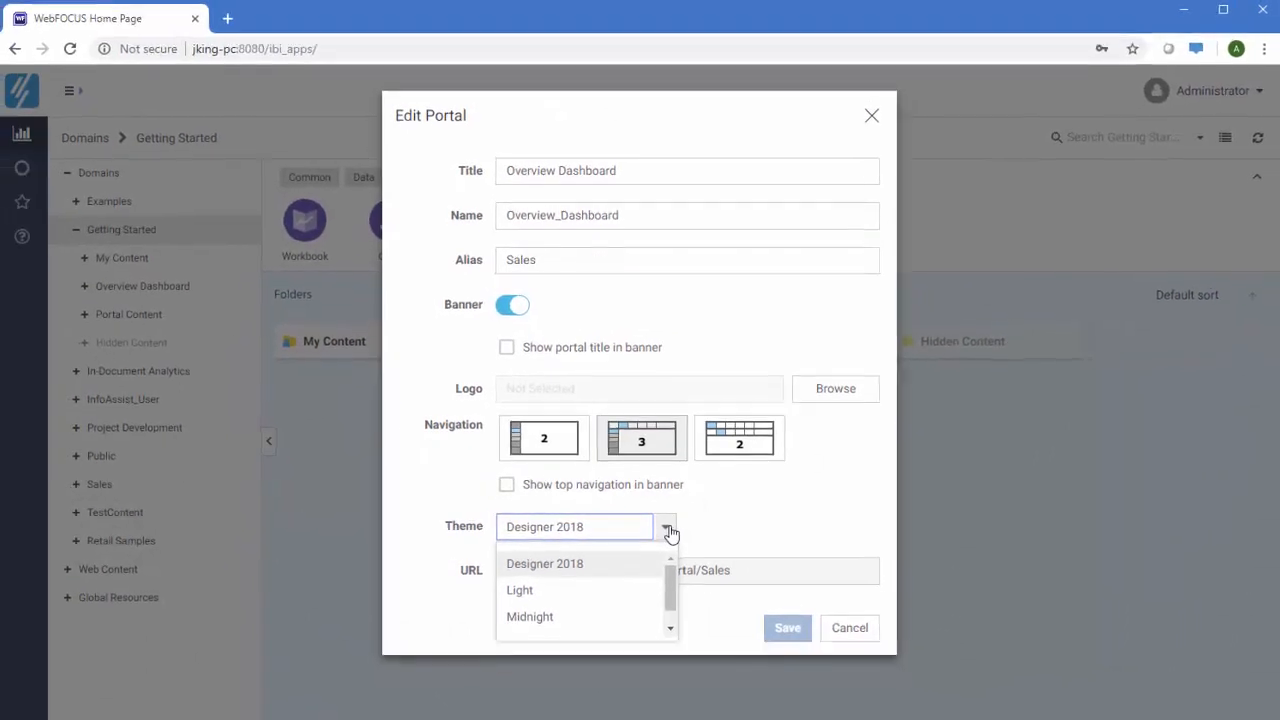
click(850, 630)
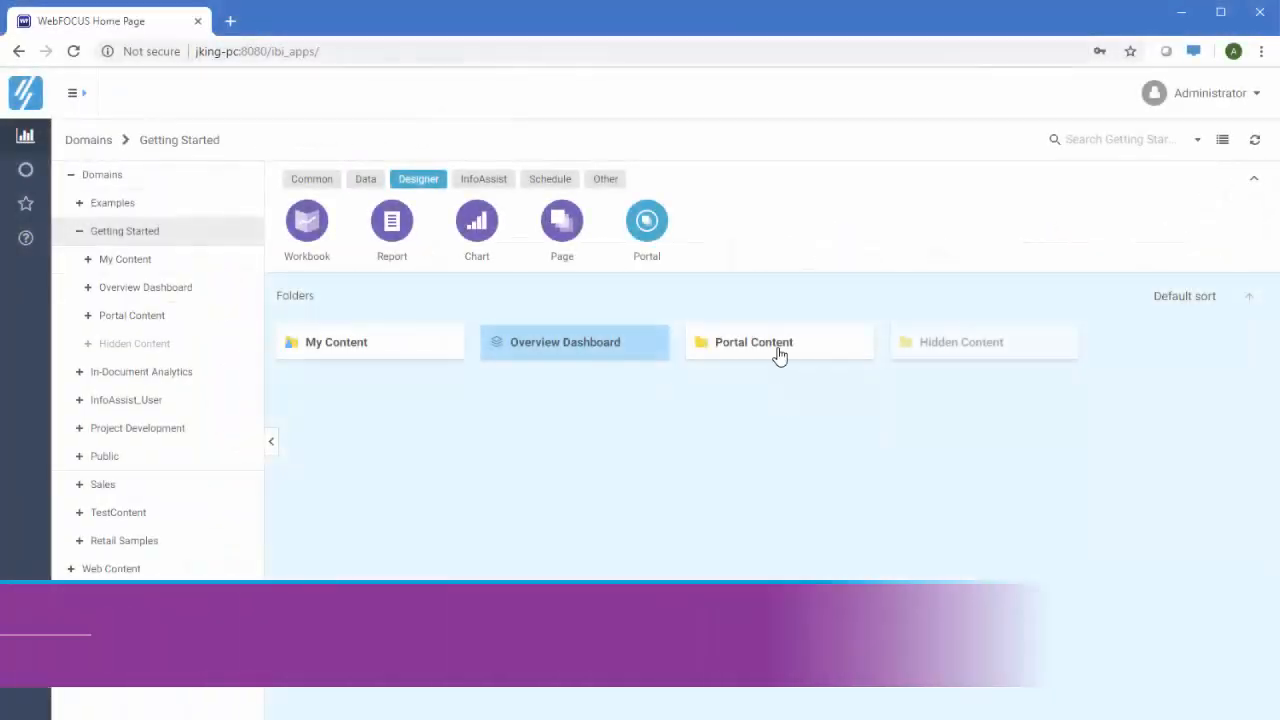
Publish Sales_Workbook in Portal Content, then go to the My Content folder
double_click(774, 343)
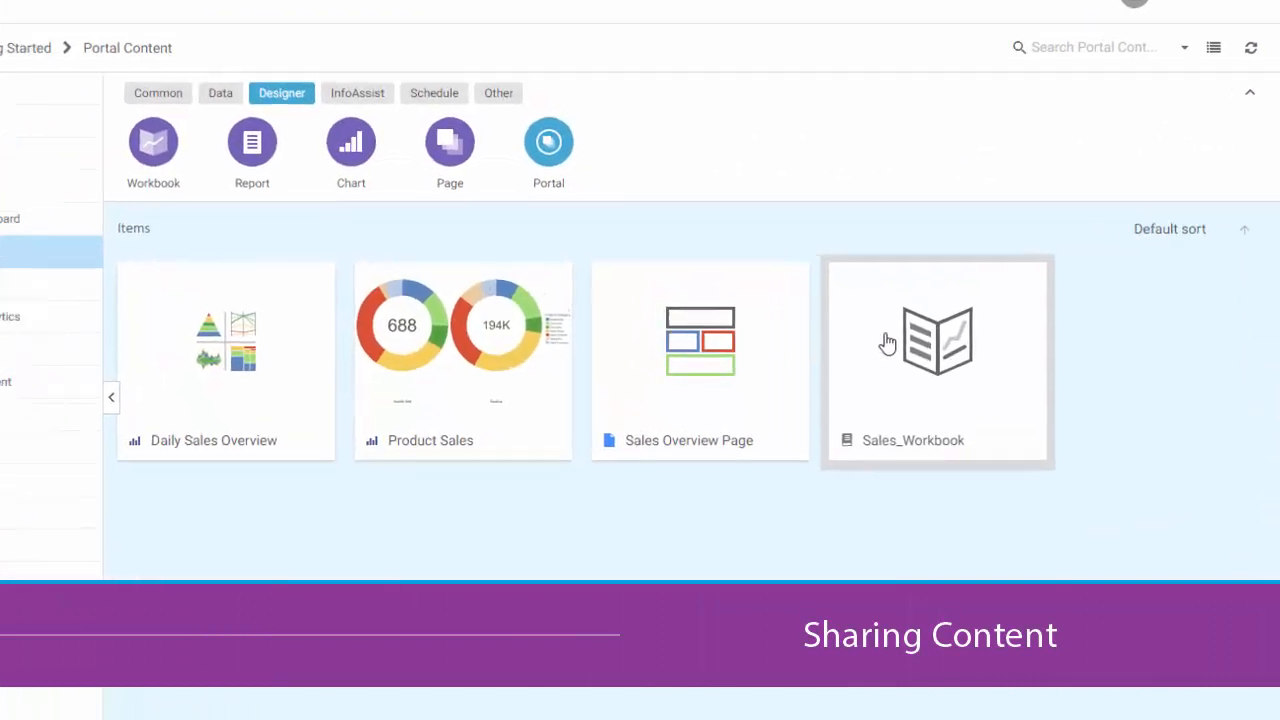
right_click(940, 395)
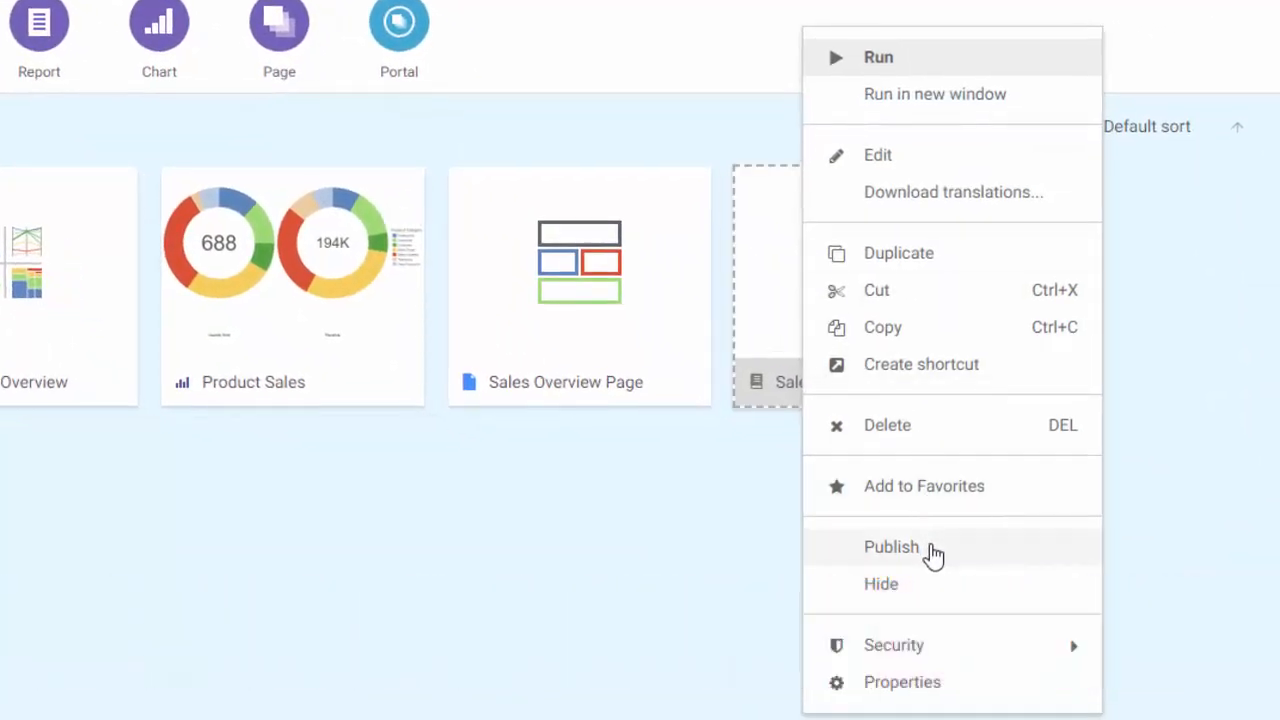
click(932, 553)
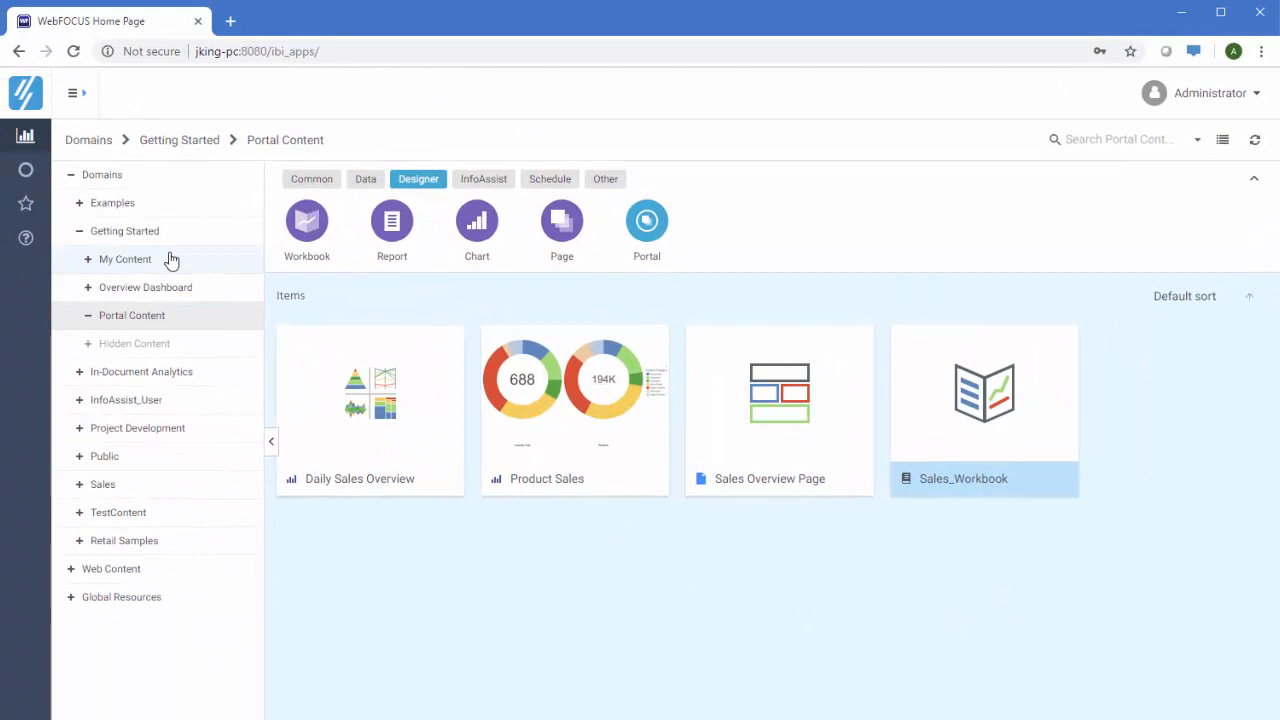
click(166, 259)
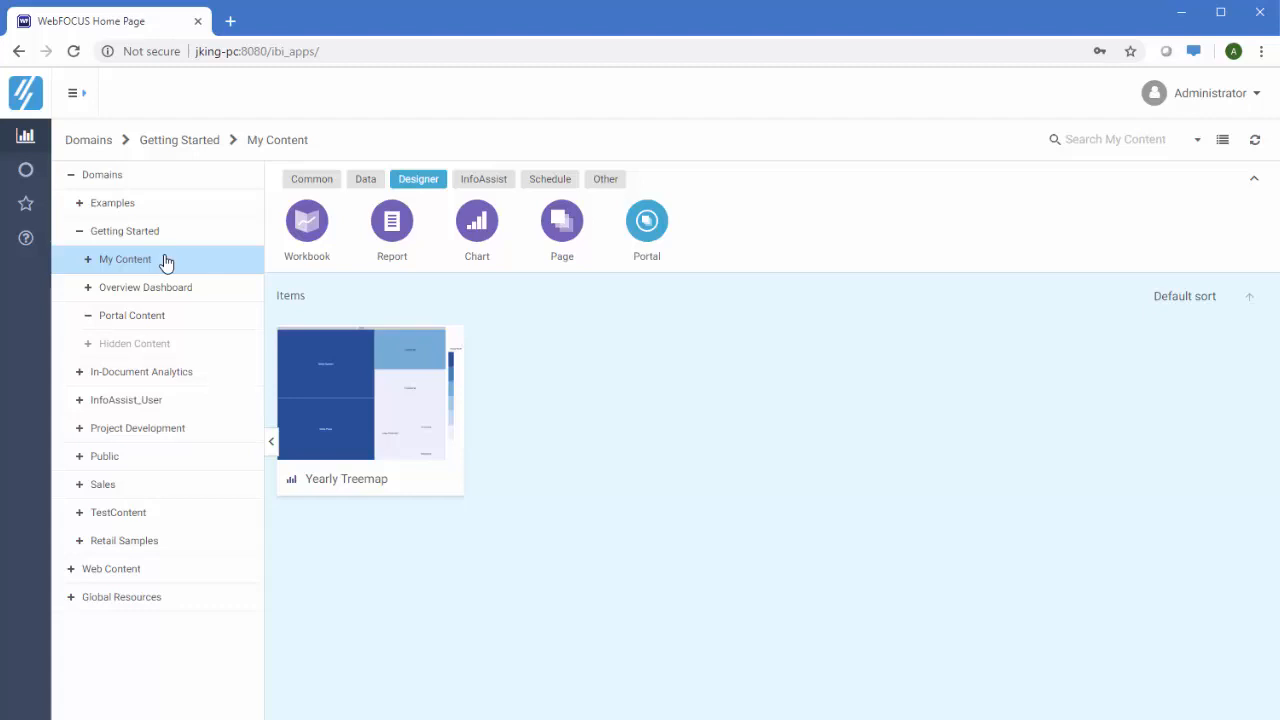
Share the Yearly Treemap chart with the Developer user through Share with..
right_click(360, 379)
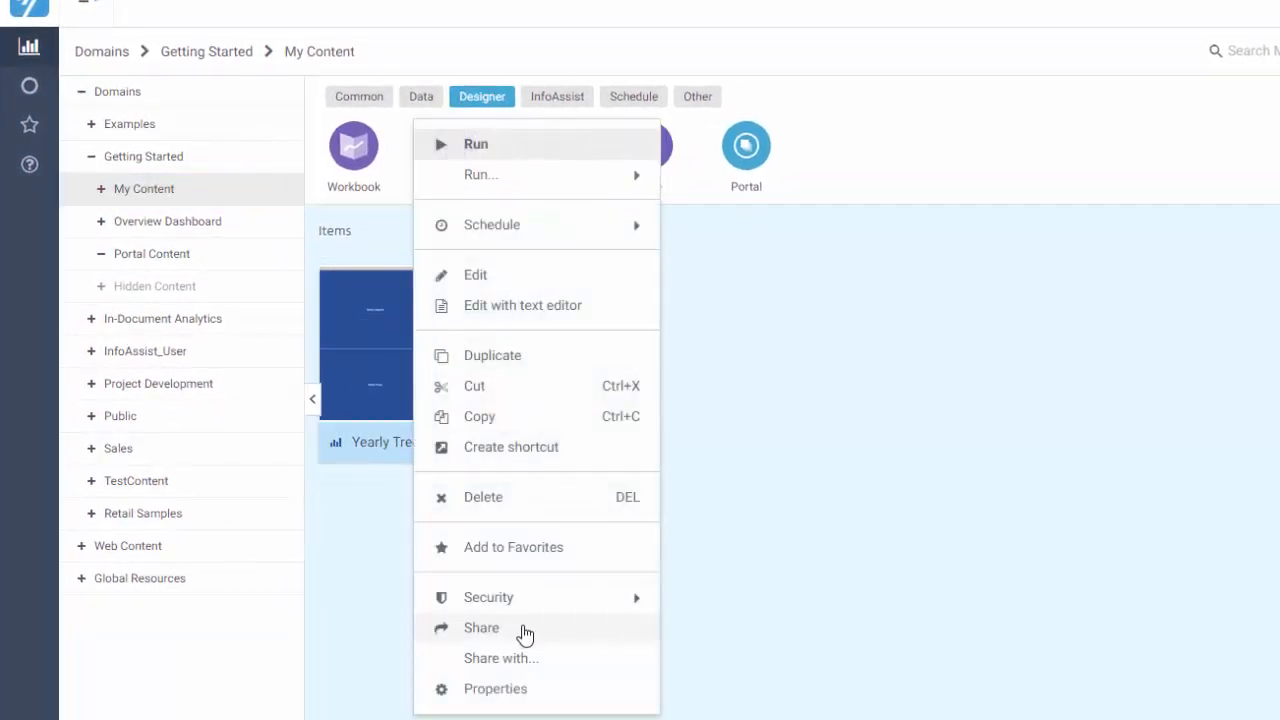
click(566, 667)
text(ale)
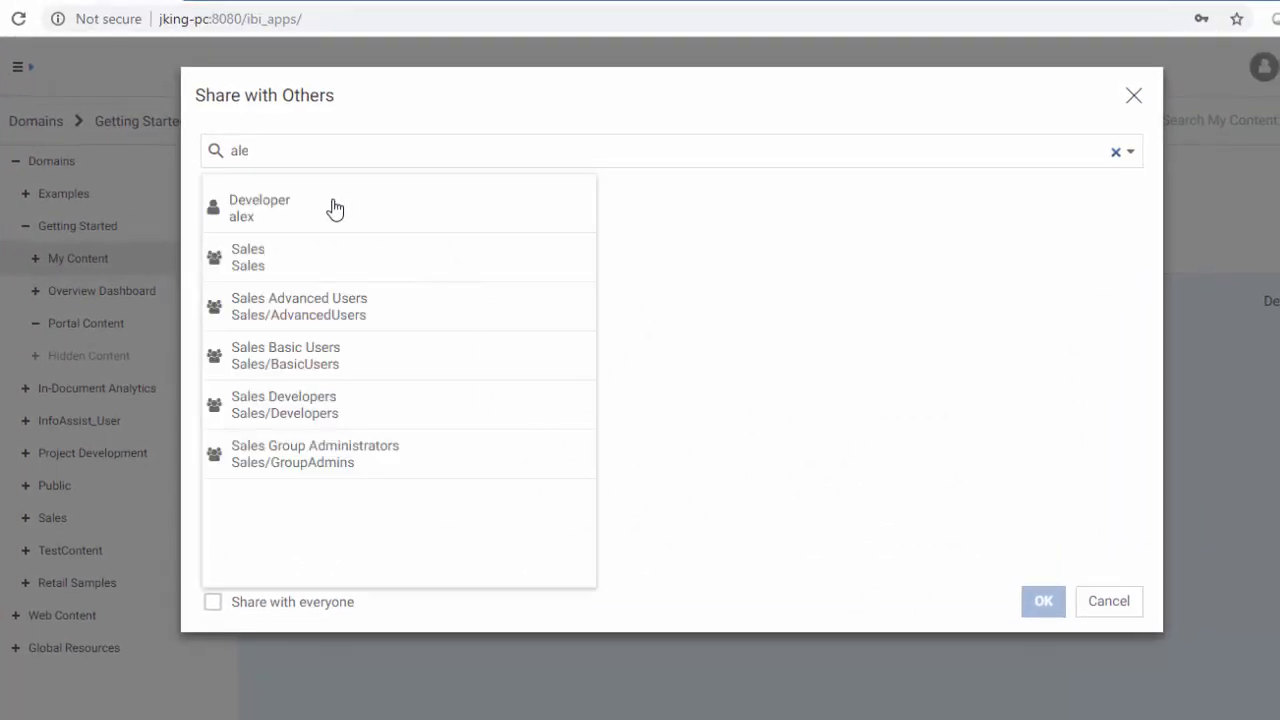
click(335, 208)
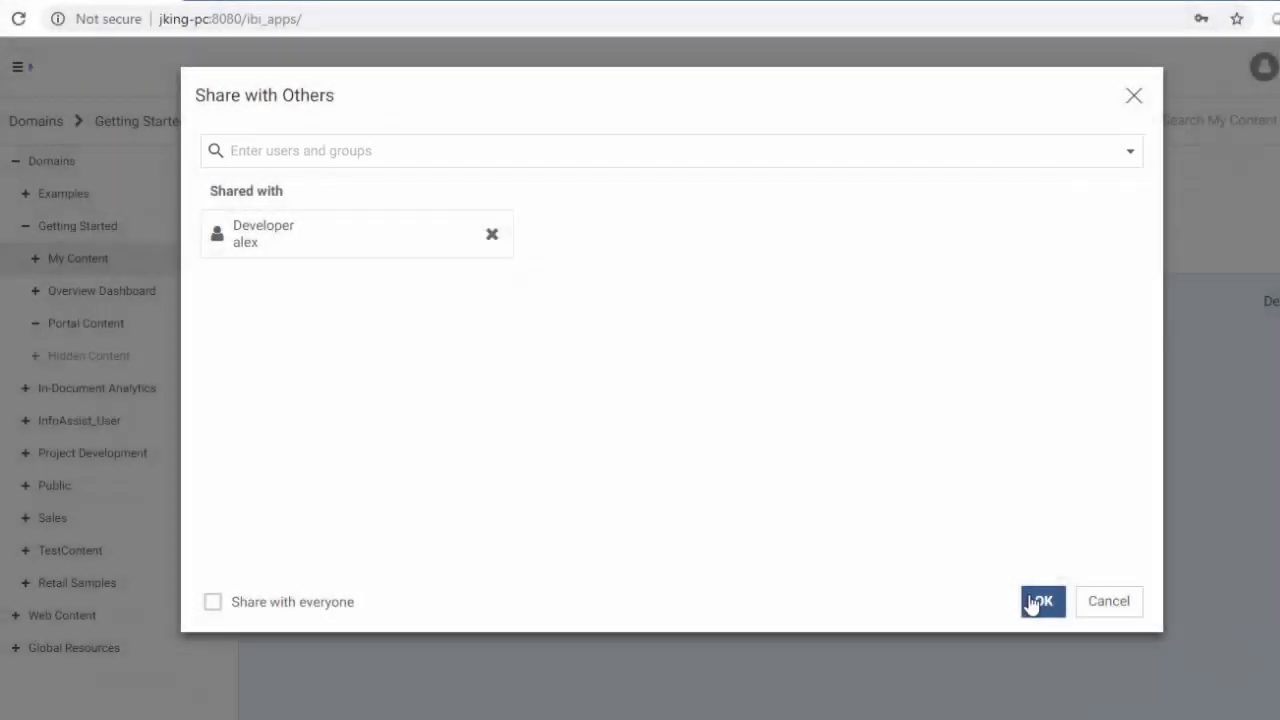
click(1034, 602)
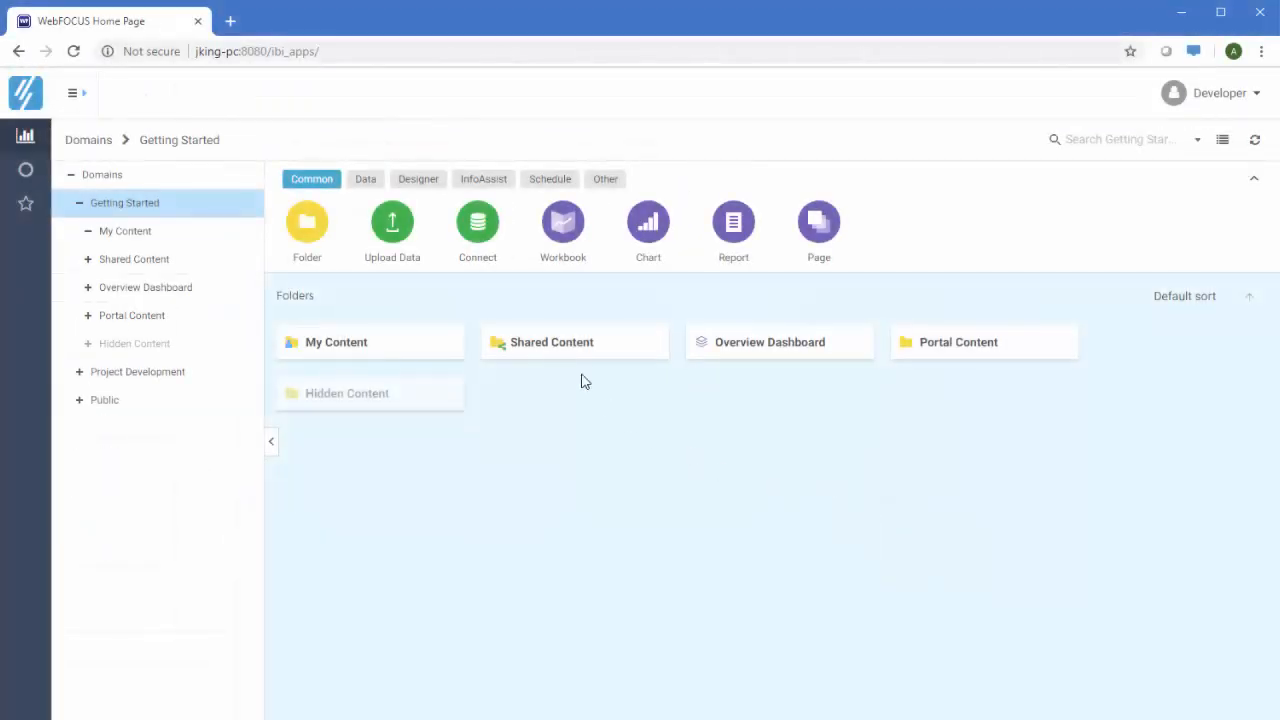
Open Shared Content and then its Administrator folder of shared items
click(578, 357)
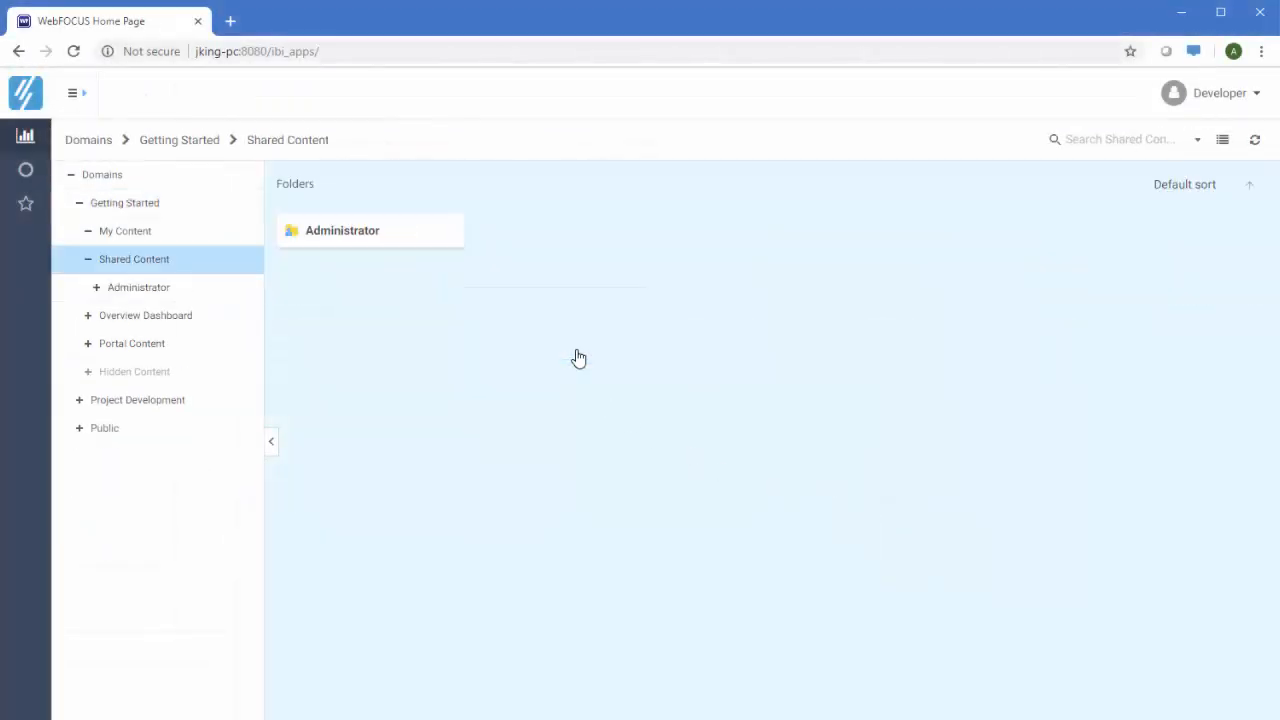
click(360, 228)
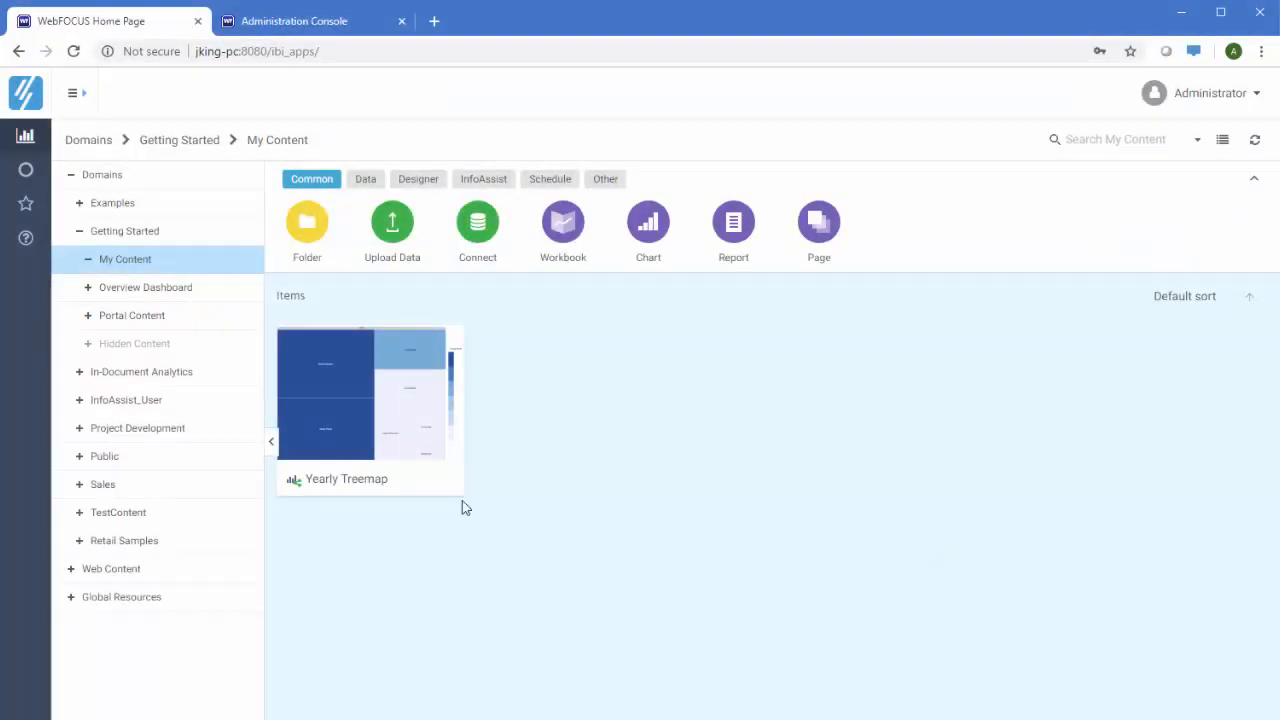
Create an email schedule for Yearly Treemap, entering the developer's e-mail address as recipient
right_click(401, 428)
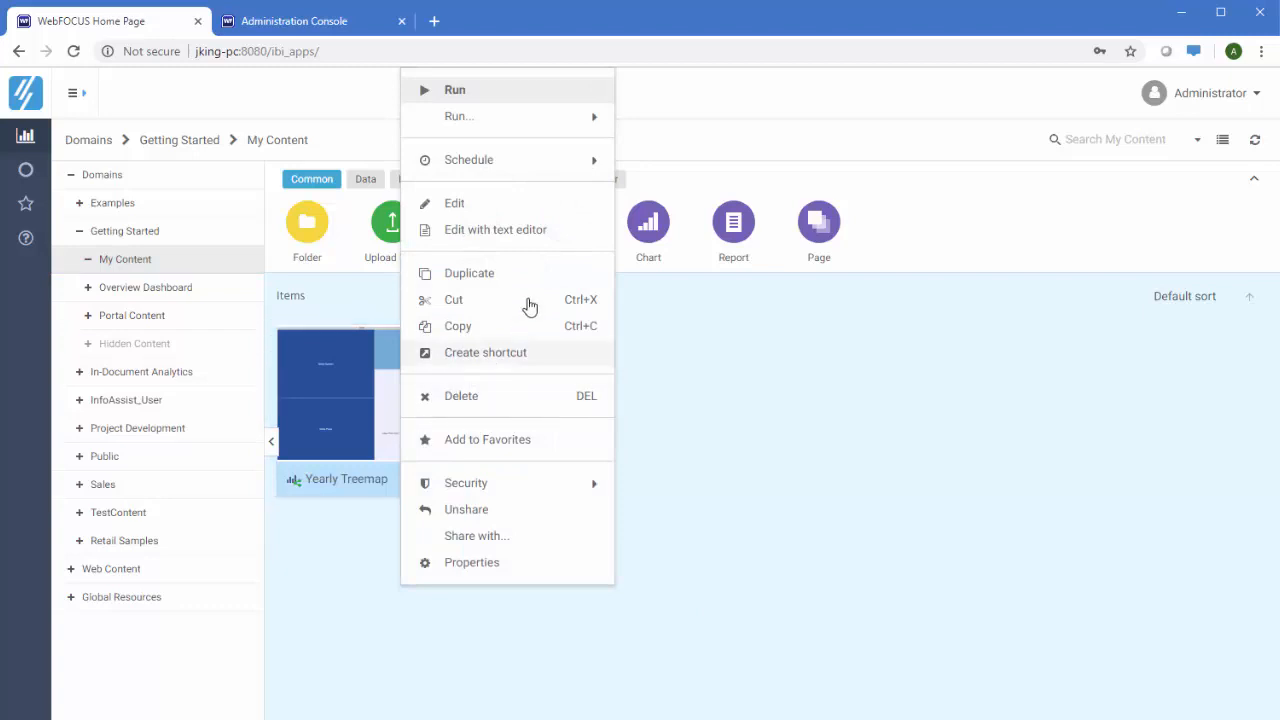
mouse_move(545, 163)
click(637, 172)
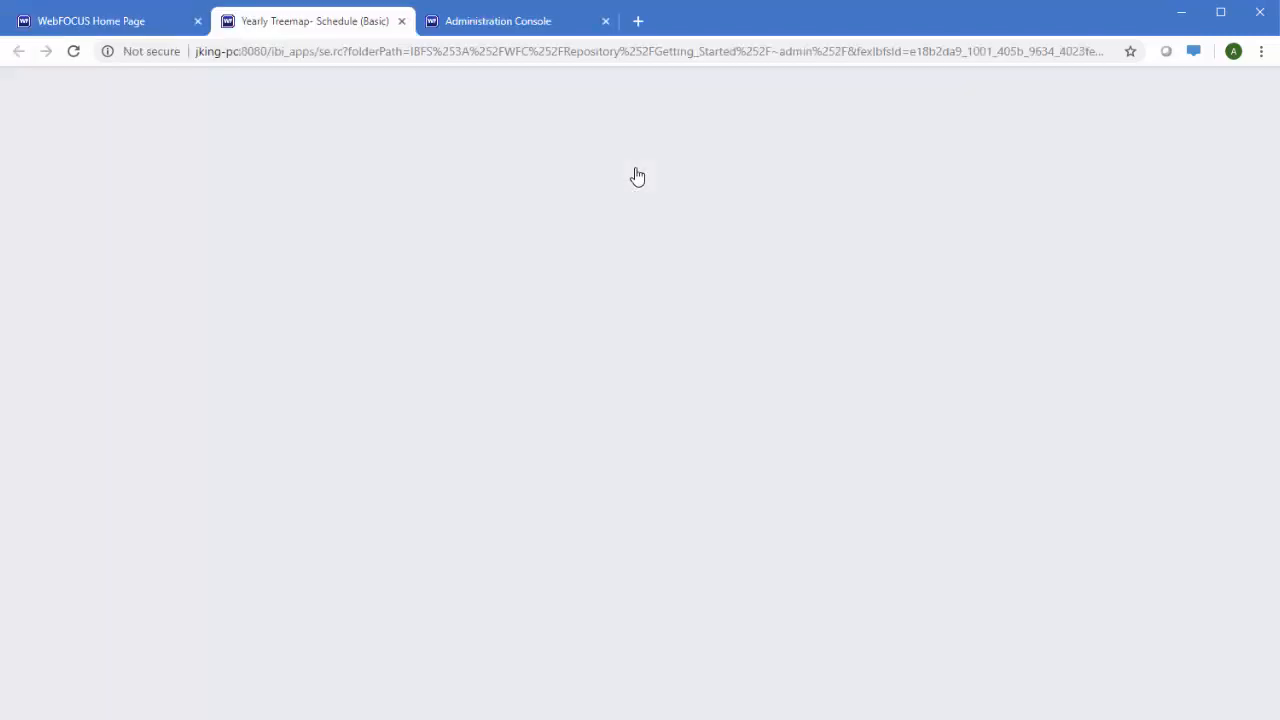
click(443, 287)
text(developer@exa)
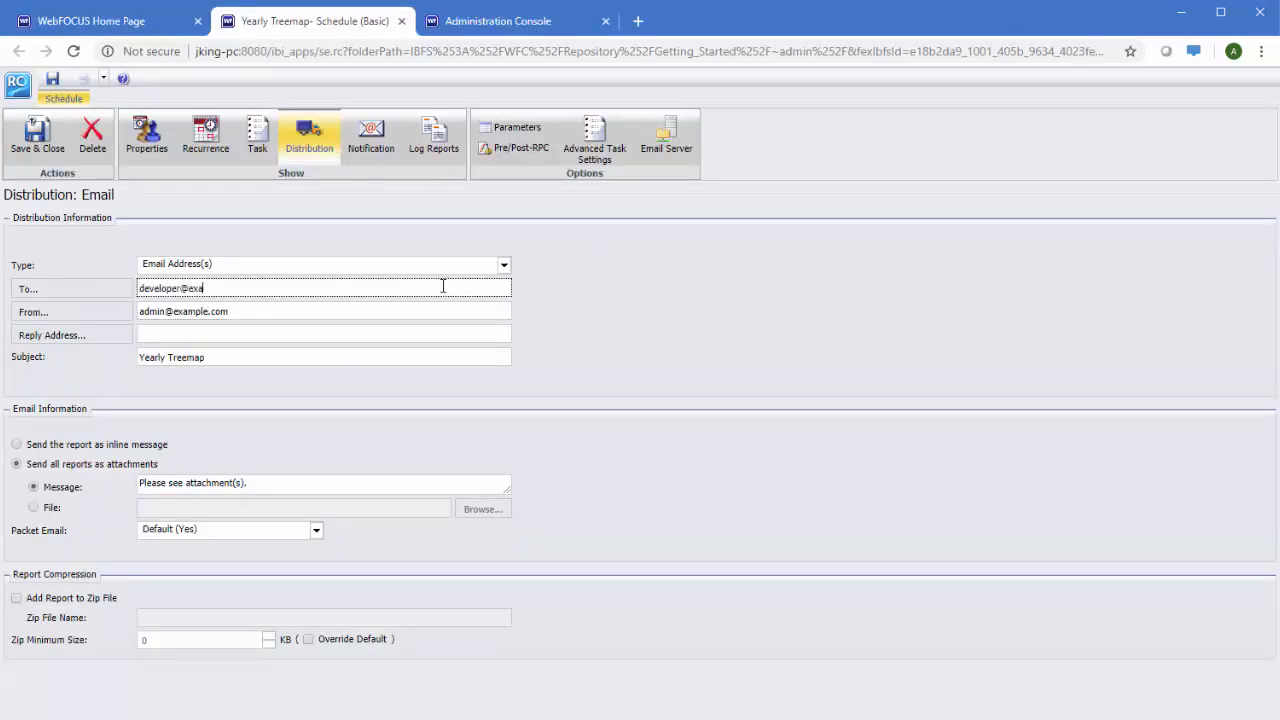
text(mple.com)
key(Tab)
key(Tab)
key(Tab)
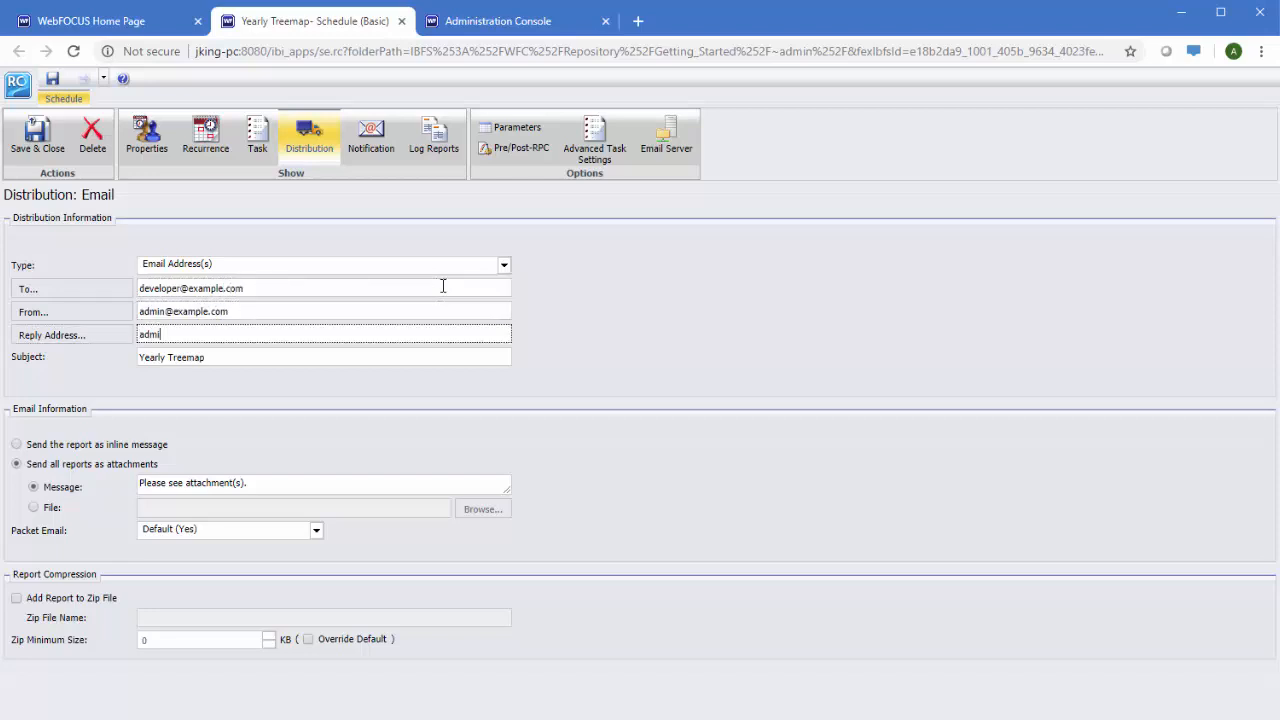
Set the schedule's recurrence to weekly on Fridays
click(258, 138)
click(212, 138)
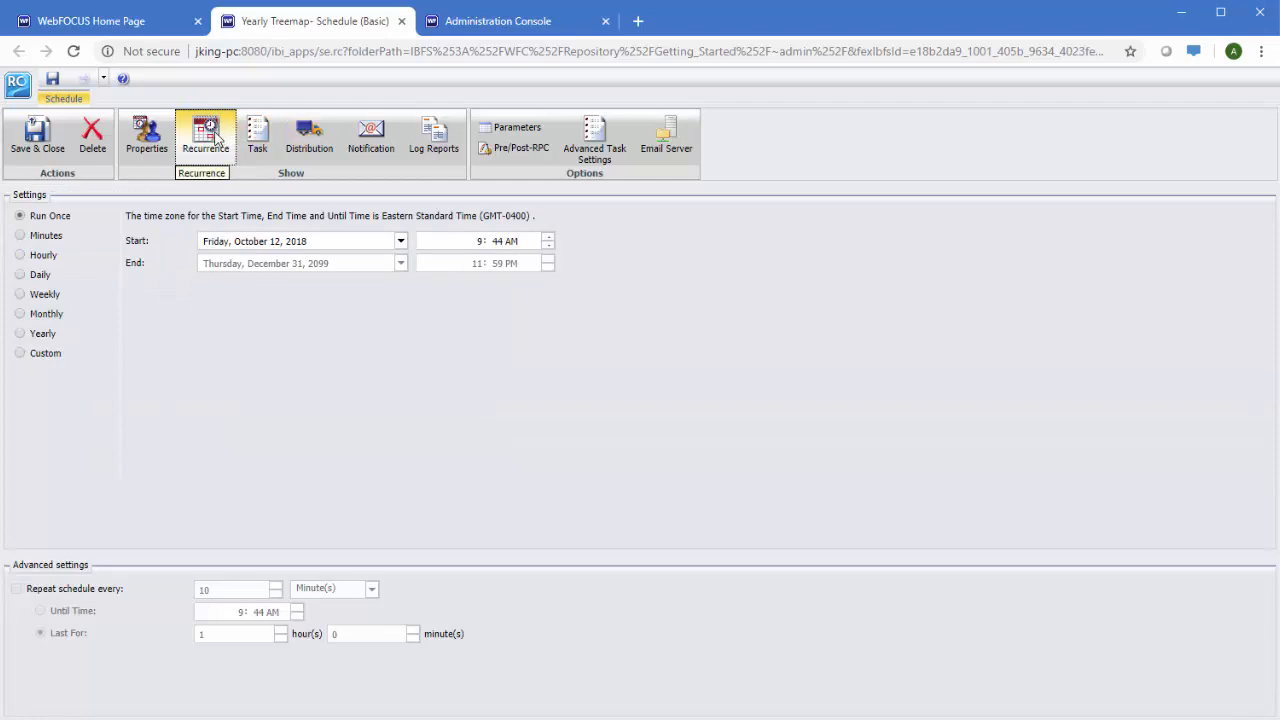
click(20, 296)
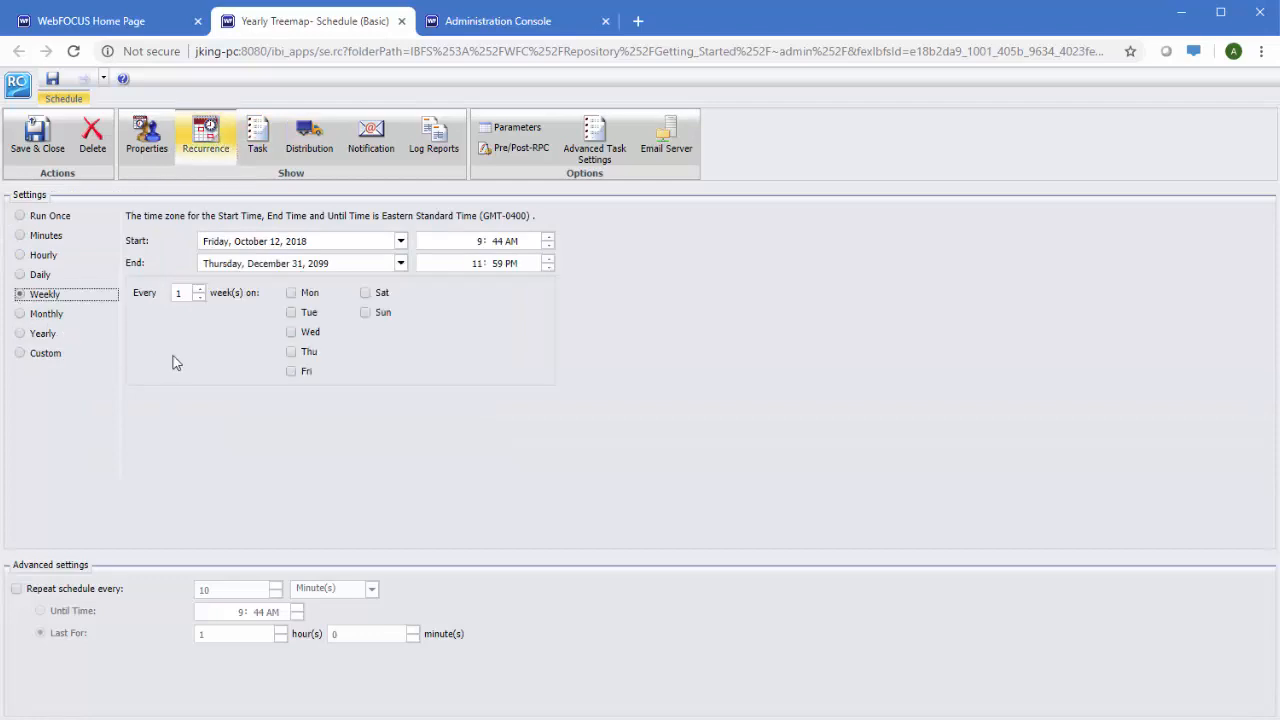
click(291, 371)
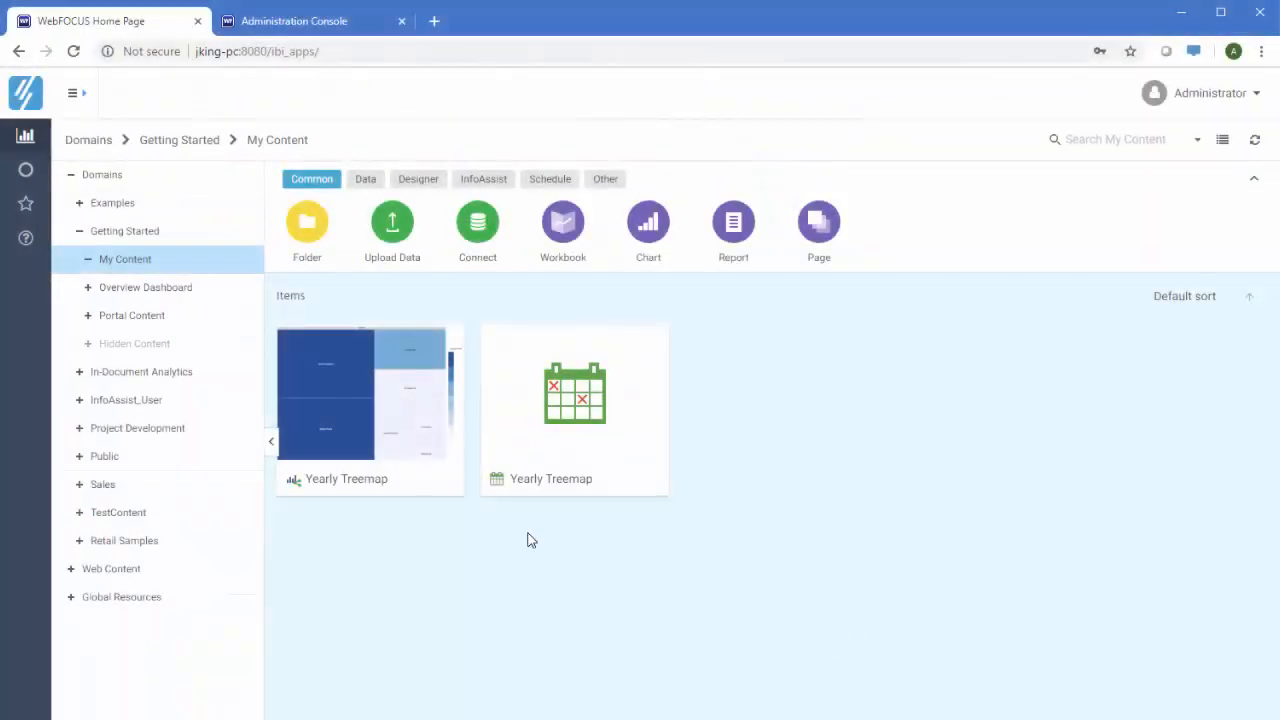
Open Library Content in the Project Development domain and run the North America report
right_click(386, 412)
mouse_move(515, 165)
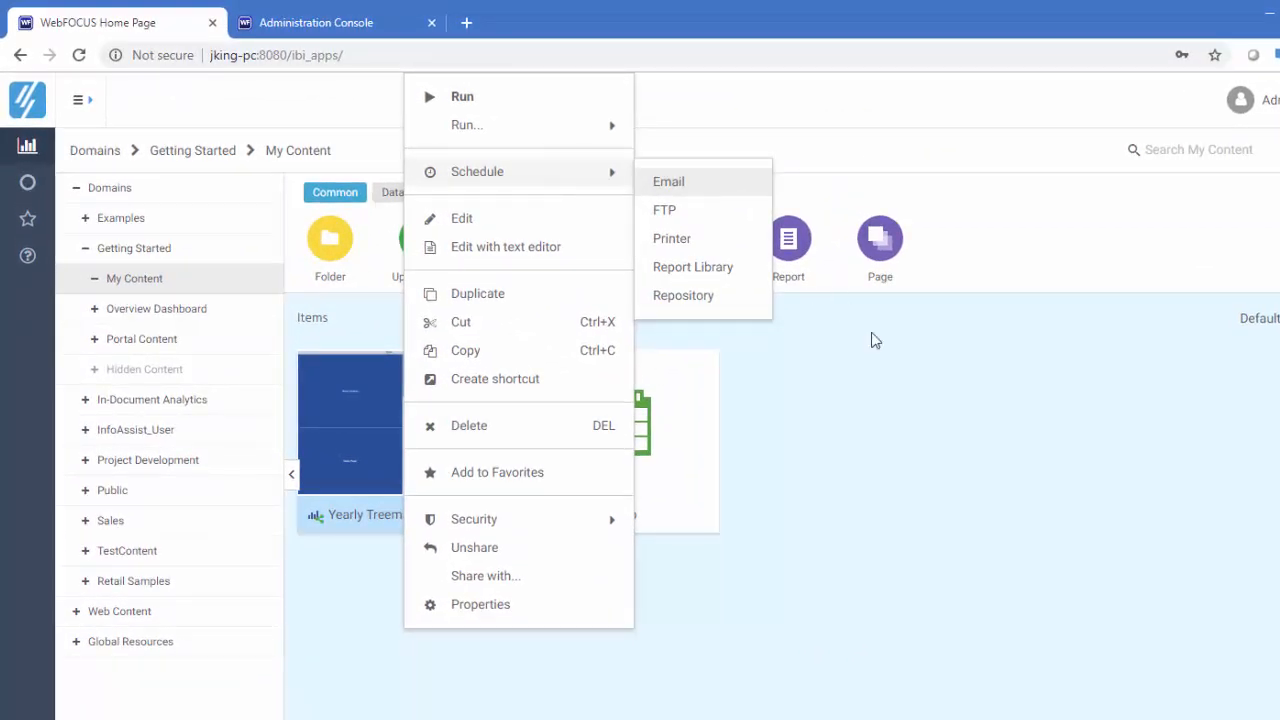
click(910, 450)
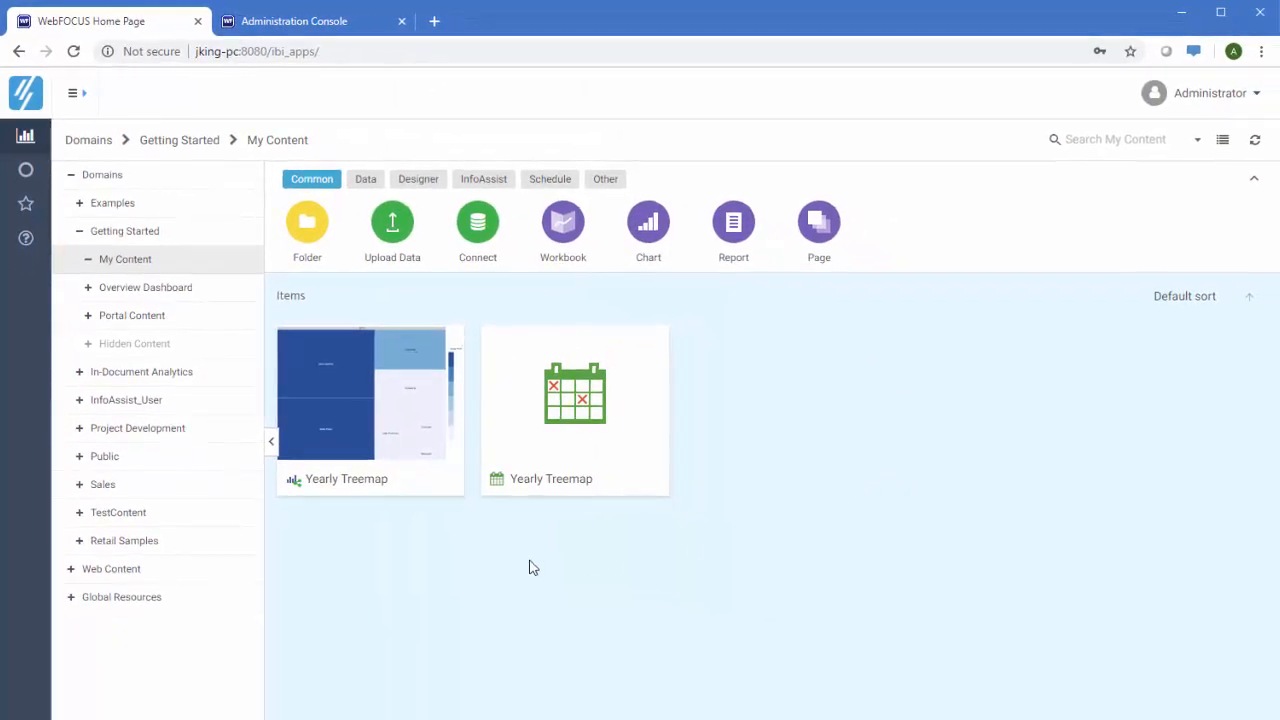
click(186, 431)
double_click(565, 350)
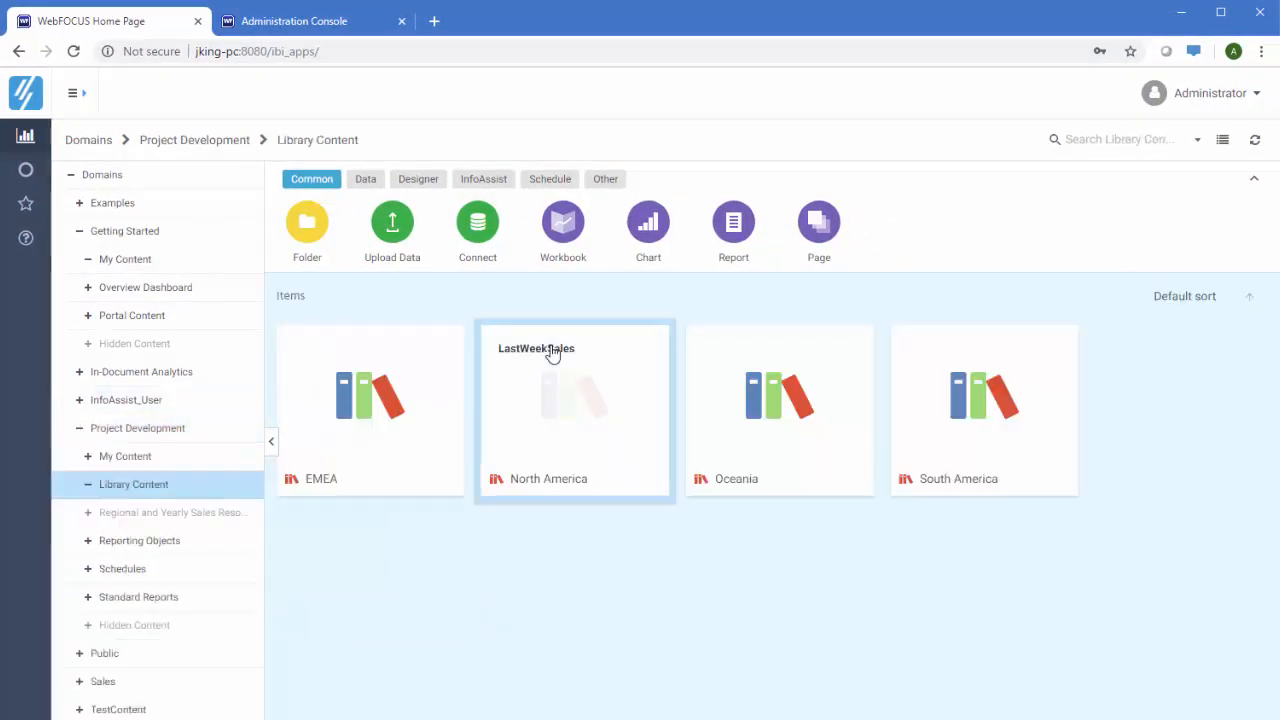
click(555, 396)
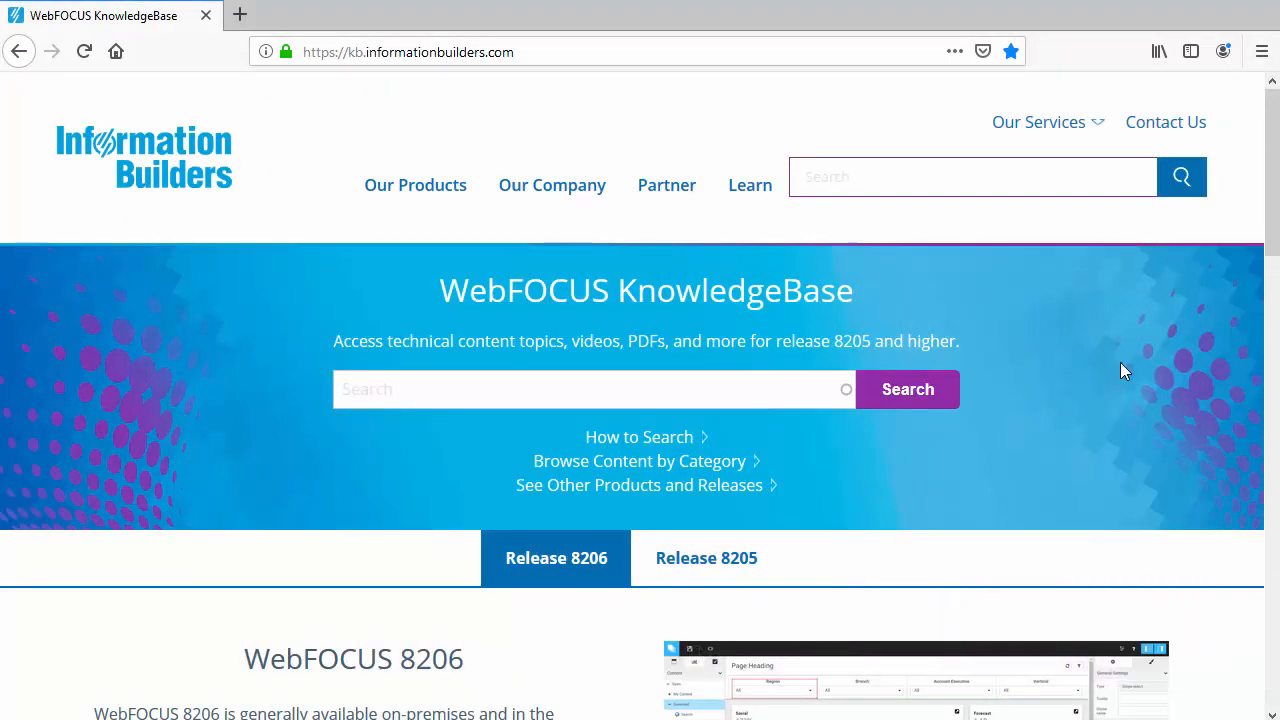
Open the Uploading Data (8206) topic and play its upload-data video
drag(1272, 226, 1273, 683)
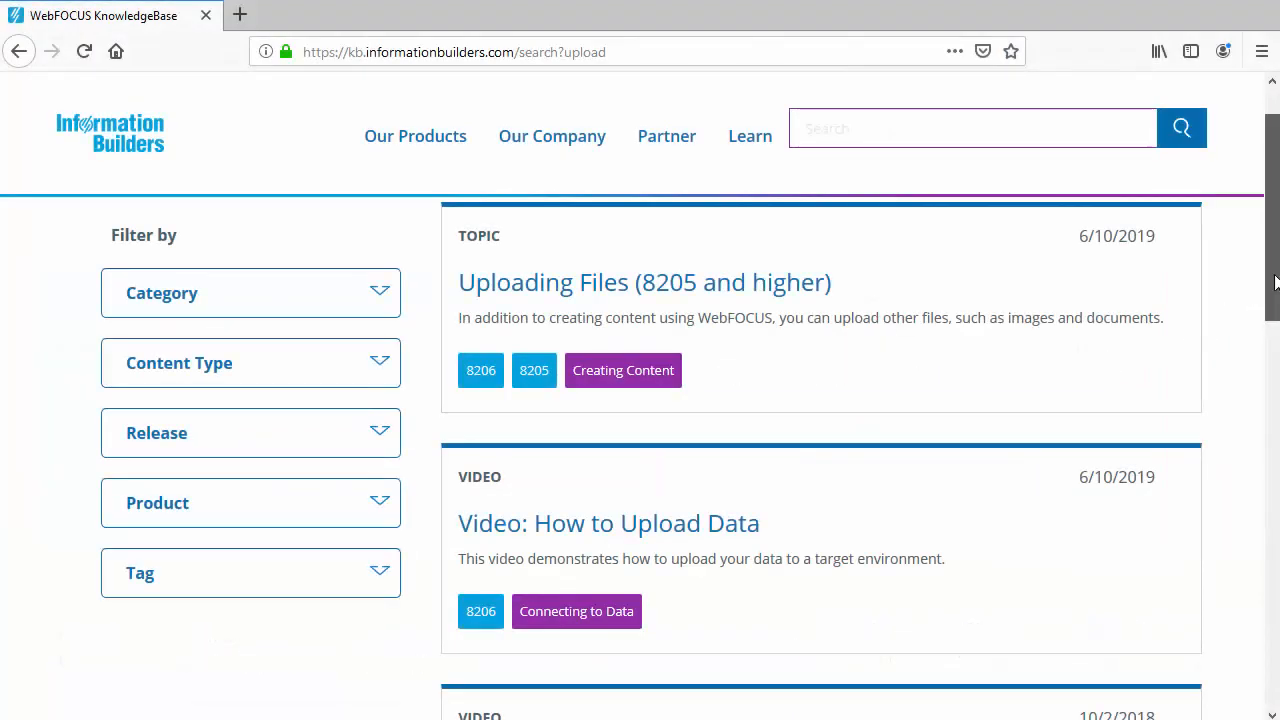
drag(1275, 283, 1274, 495)
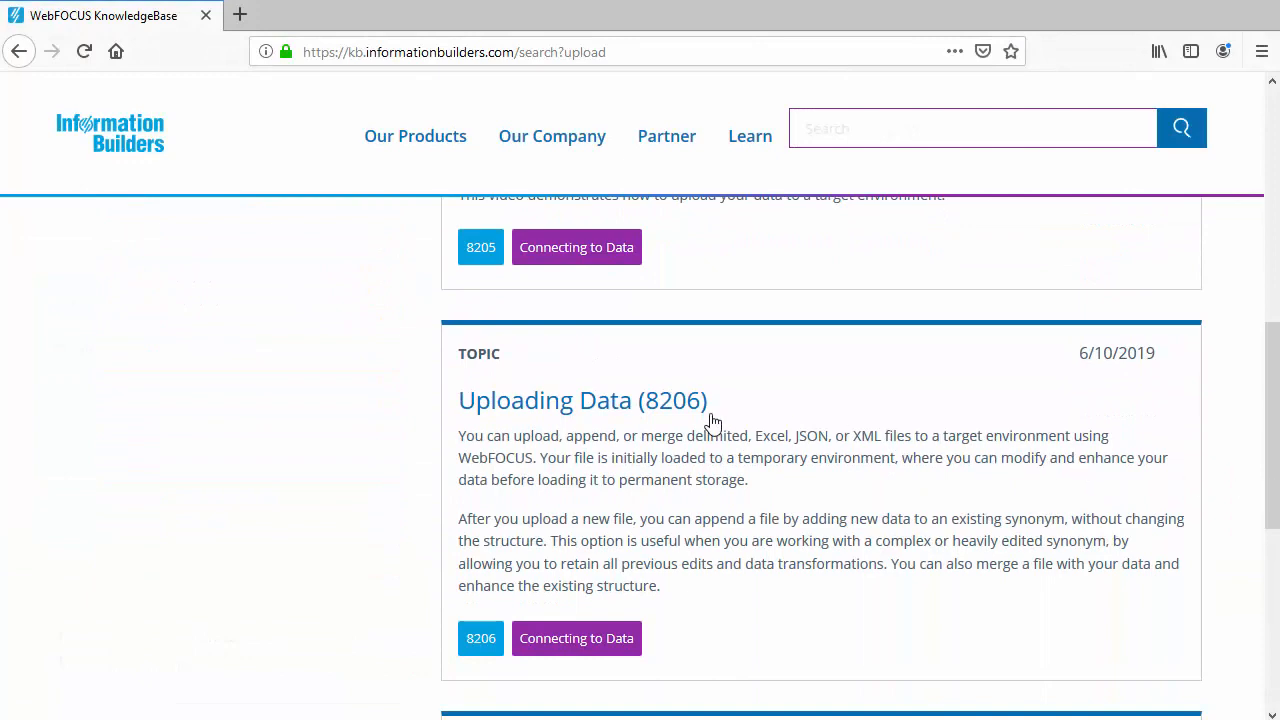
click(614, 405)
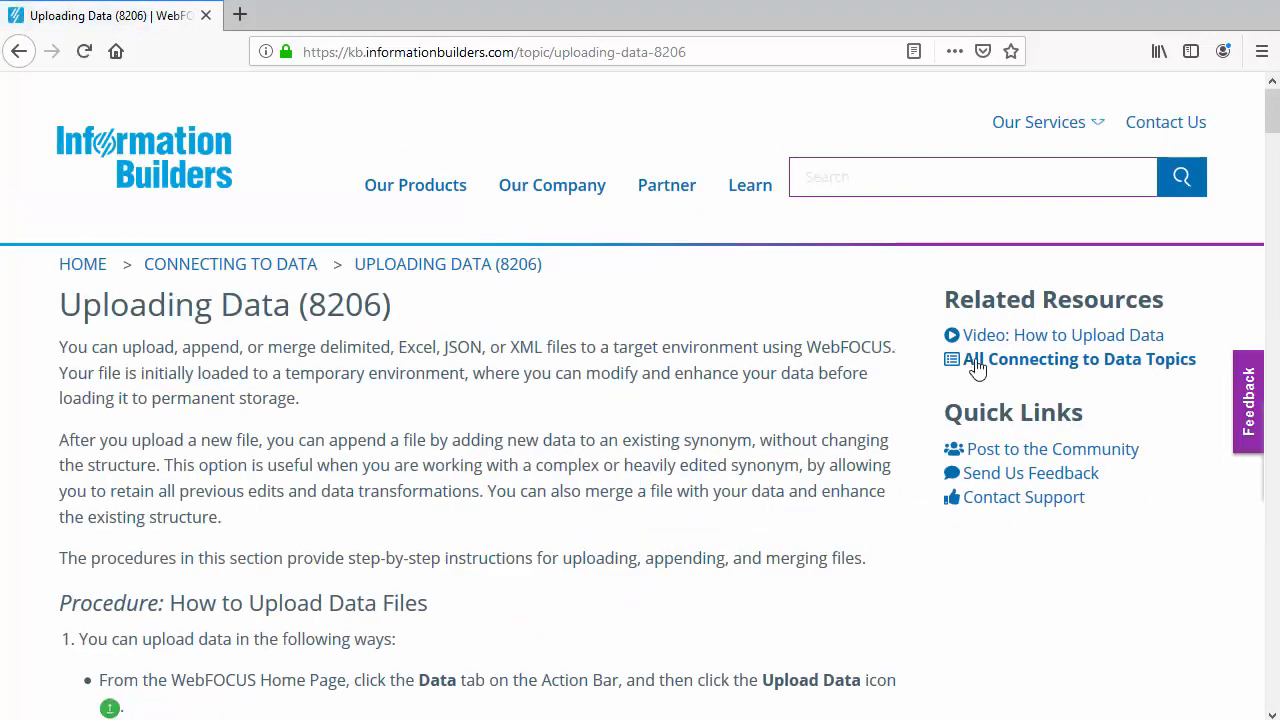
click(1039, 337)
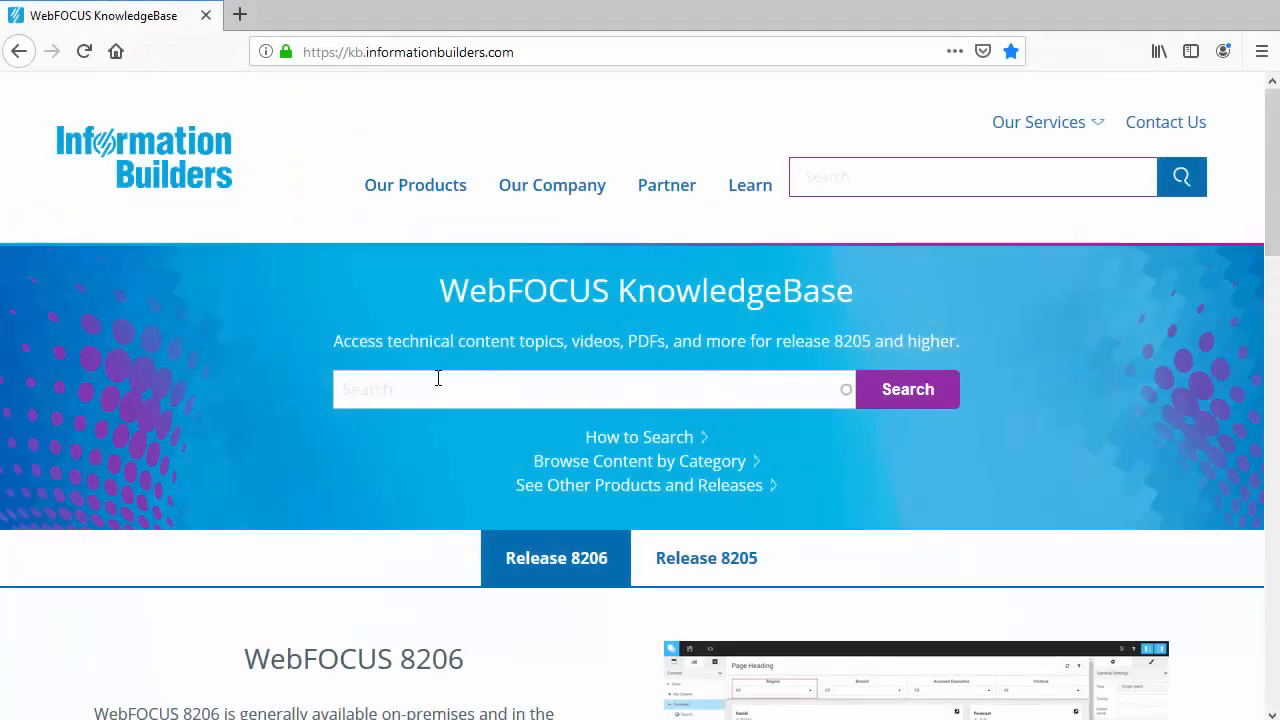
Search the KnowledgeBase for 'portals' and scroll through the results
click(403, 388)
text(portals)
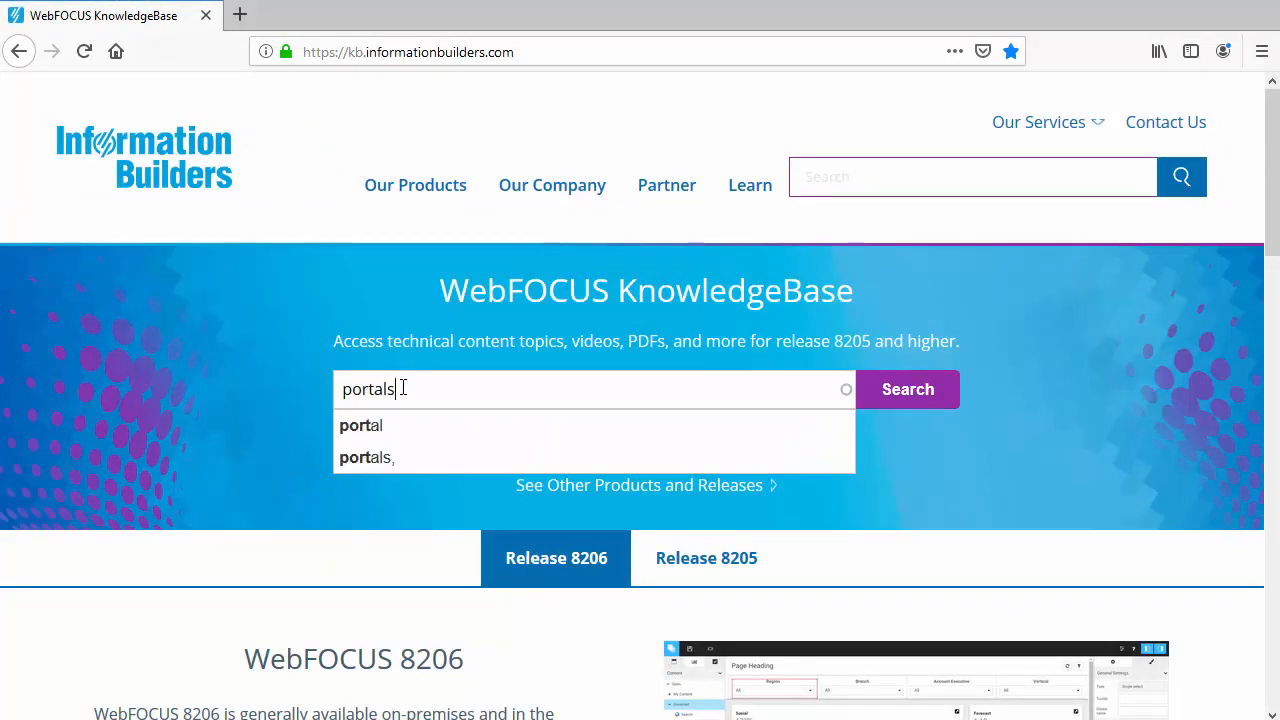
click(908, 394)
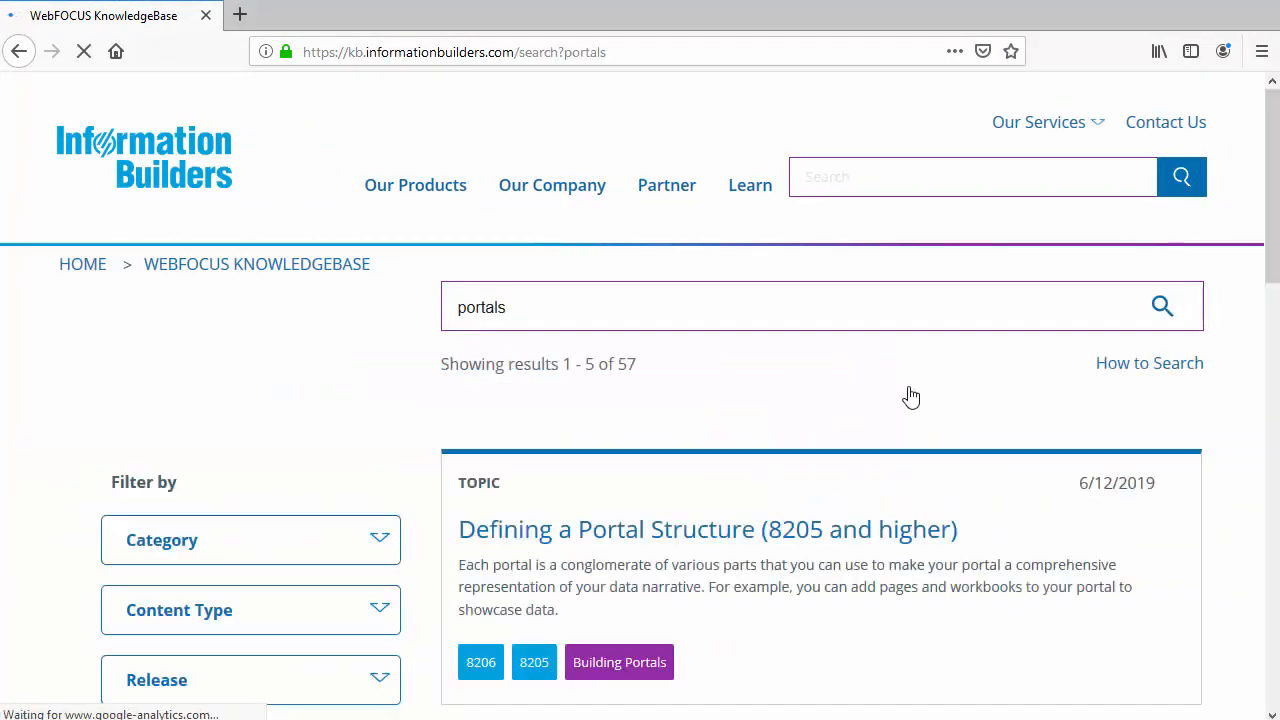
drag(1272, 240, 1268, 357)
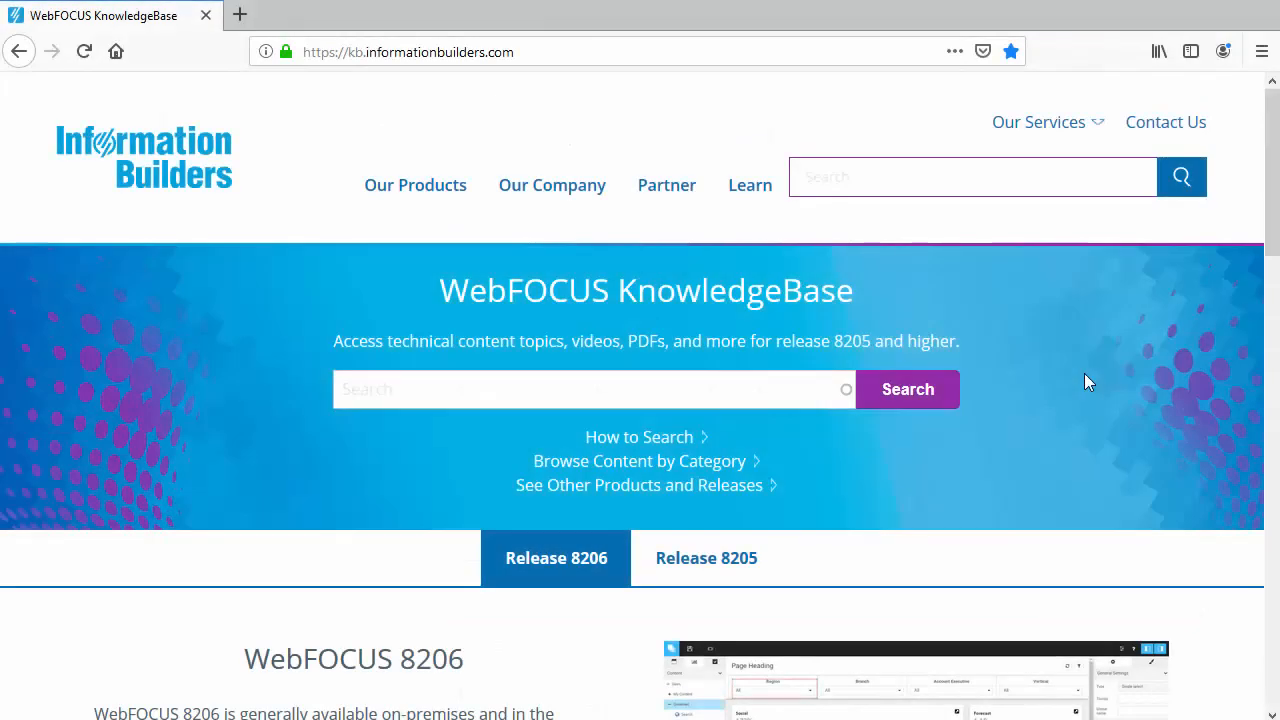
drag(1275, 240, 1218, 337)
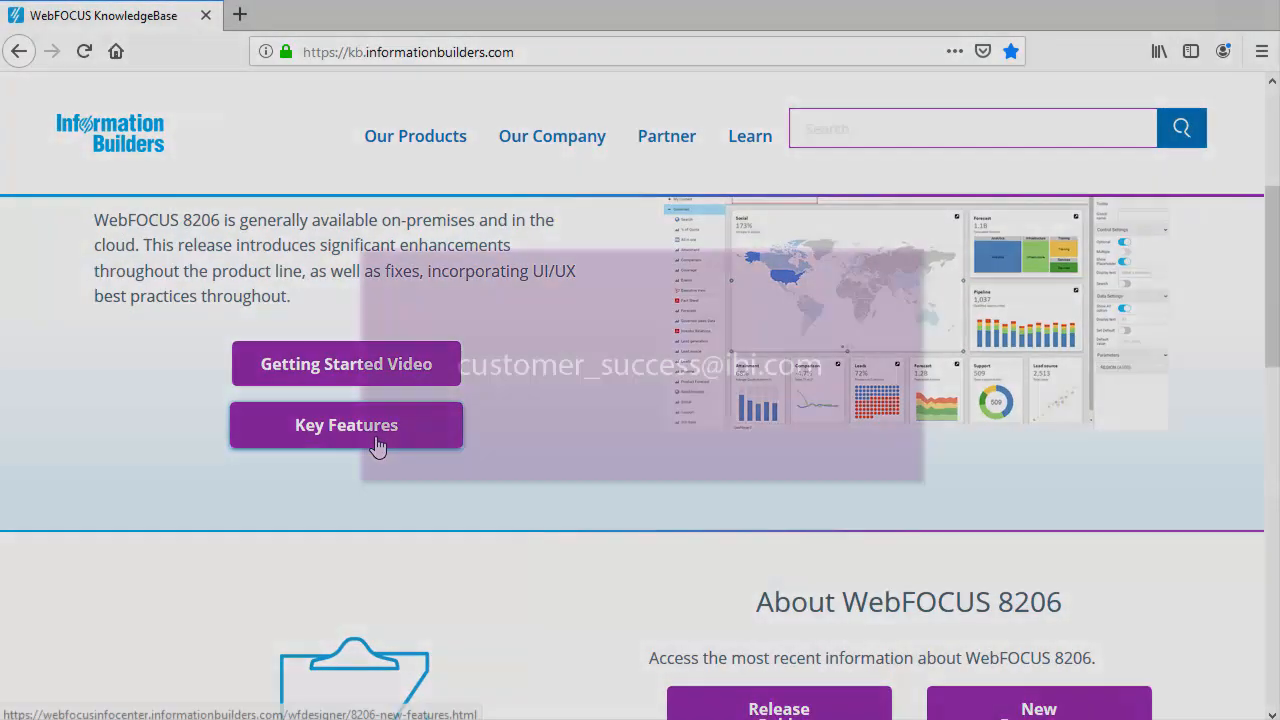
Open the WebFOCUS 8206 Key Features page in a new tab and scroll down to its Resources section
click(346, 425)
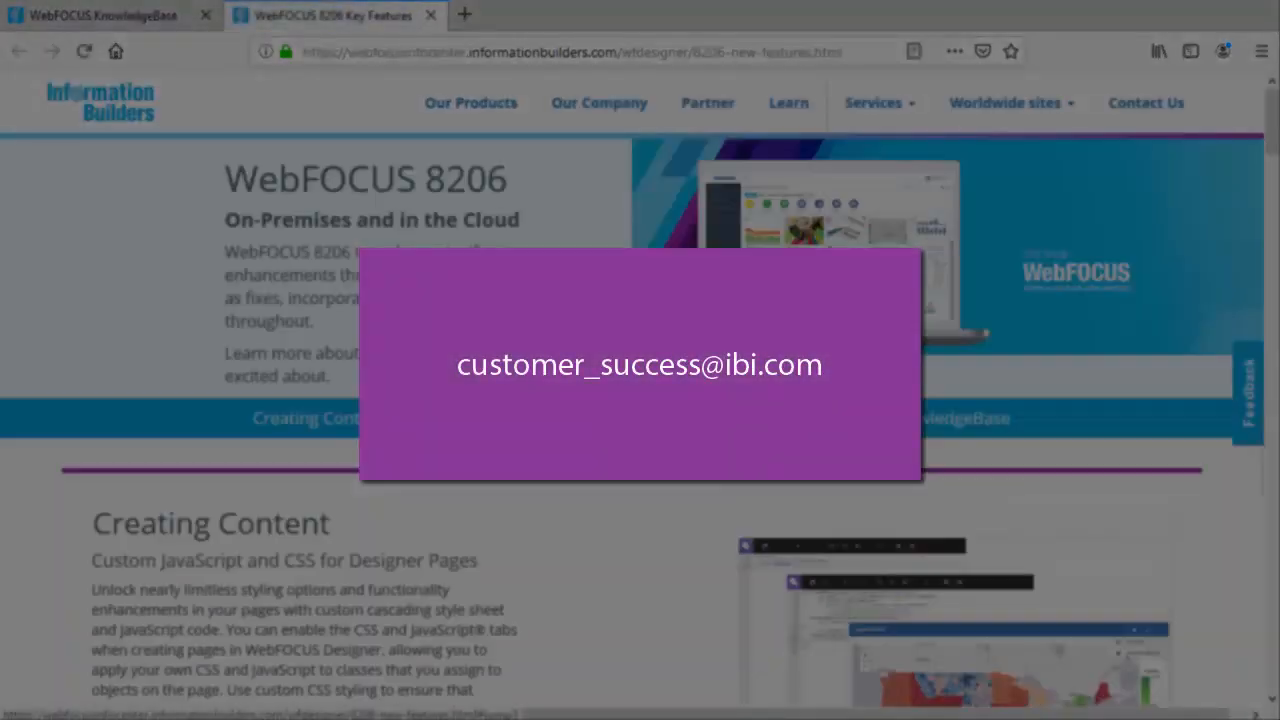
drag(1274, 142, 1268, 668)
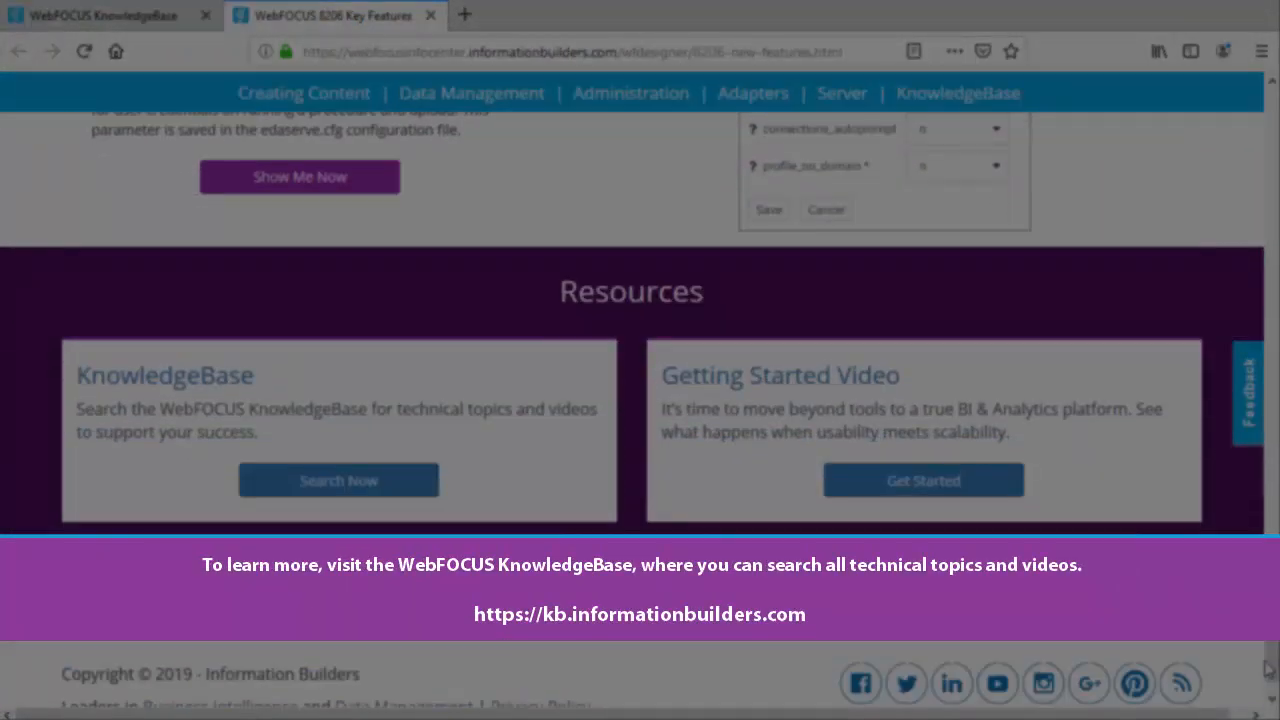